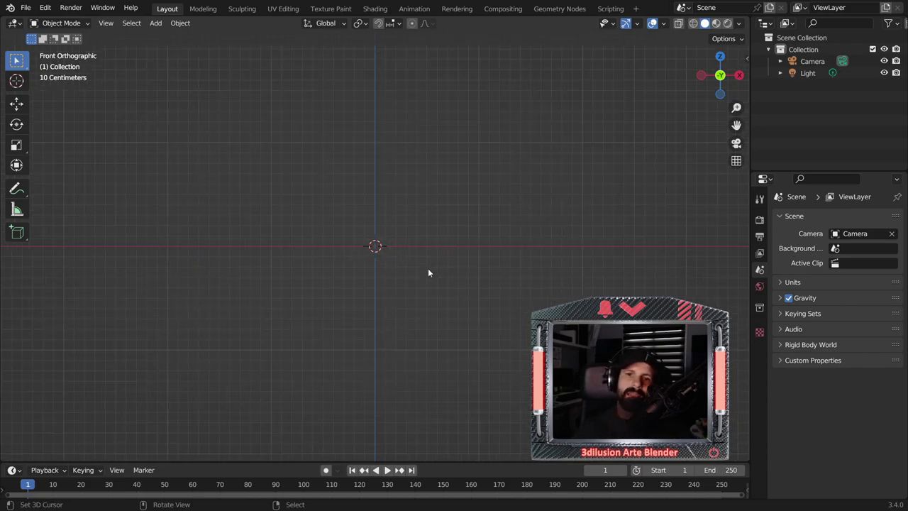
# Step: Add a Mesh > Plane at the origin, rotated 90° on X to face the front view
pyautogui.hotkey('shift', 'a')
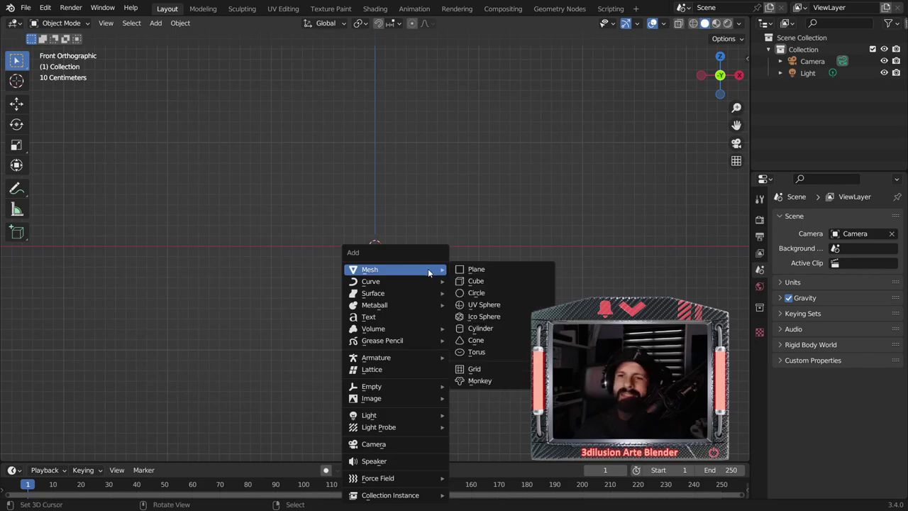
pyautogui.click(476, 269)
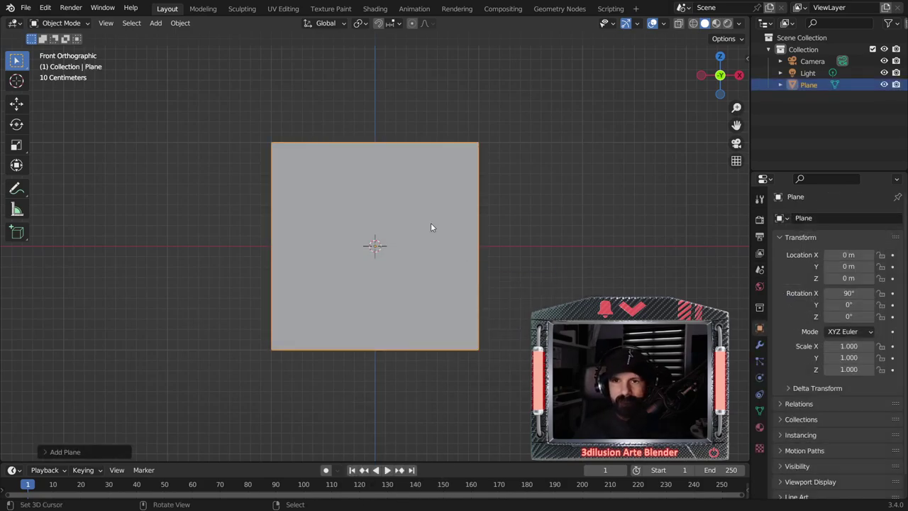
# Step: In Edit Mode, add a centred vertical loop cut through the plane
pyautogui.press('Tab')
pyautogui.click(297, 132)
pyautogui.keyDown('shift'); pyautogui.click(481, 144); pyautogui.keyUp('shift')
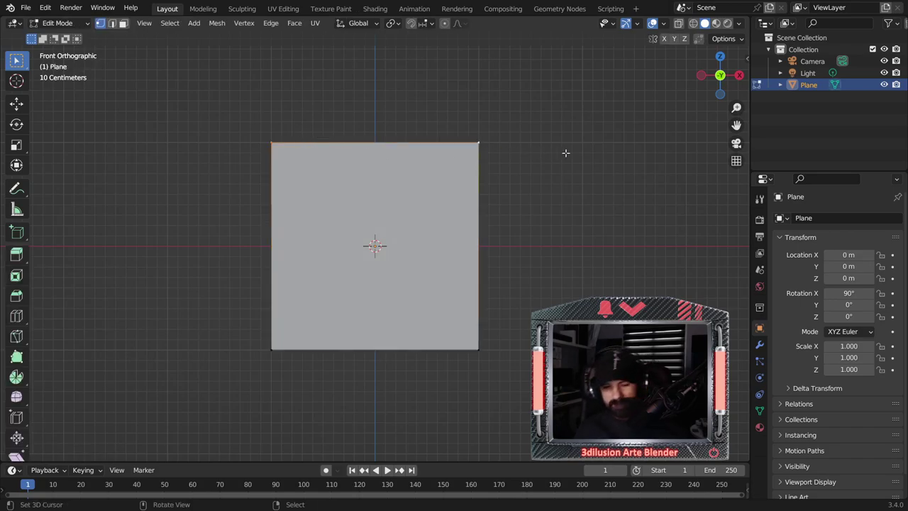
pyautogui.hotkey('ctrl', 'r')
pyautogui.click(345, 154)
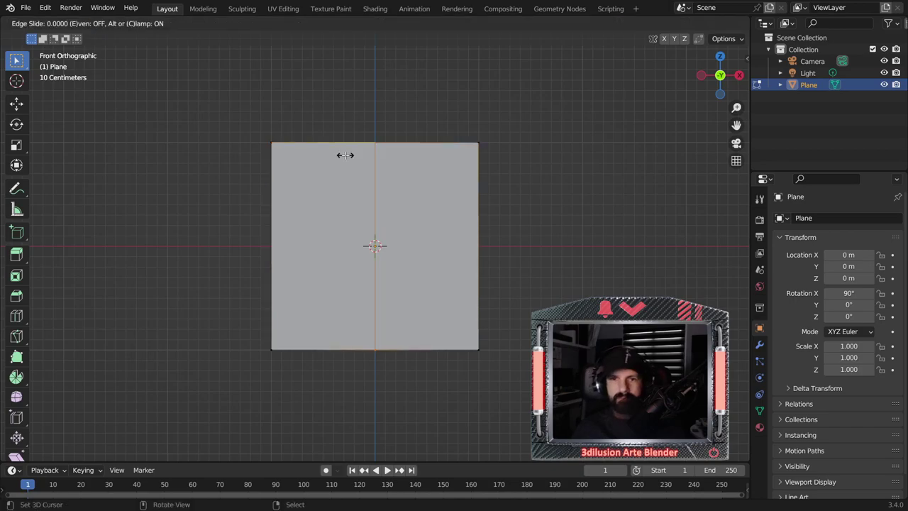
pyautogui.rightClick(353, 141)
# Step: Raise the centre cut's top vertex into a peak
pyautogui.click(374, 142)
pyautogui.press('g')
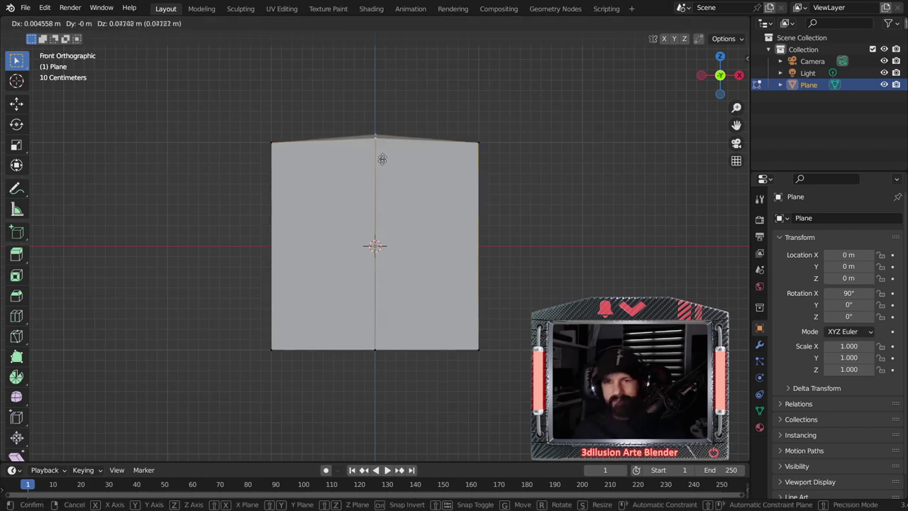
pyautogui.click(381, 121)
# Step: Drag both shoulder vertices down to the bottom corners to form a tall triangle
pyautogui.click(277, 154)
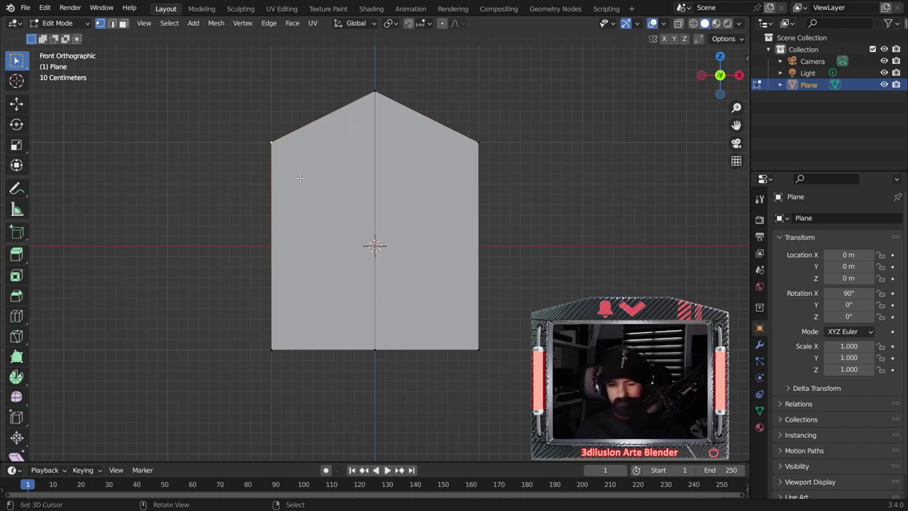
pyautogui.keyDown('shift'); pyautogui.click(479, 143); pyautogui.keyUp('shift')
pyautogui.press('g')
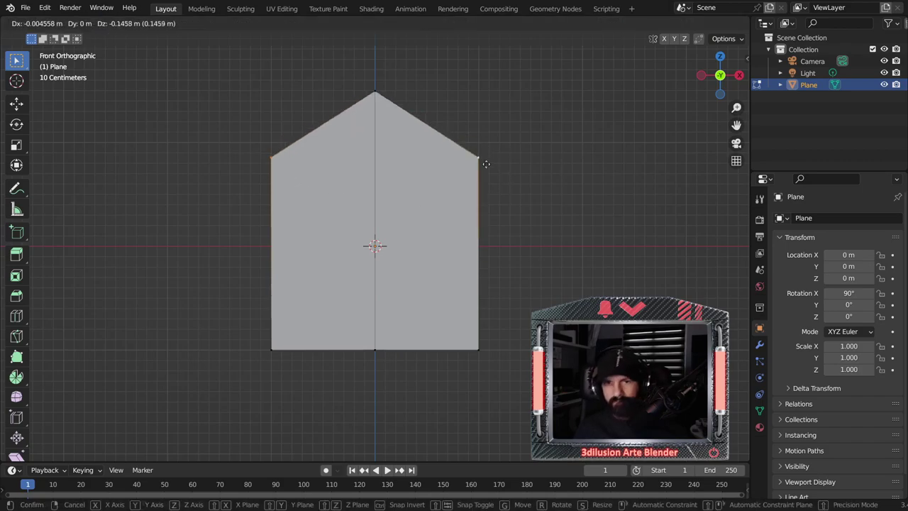
pyautogui.click(486, 348)
pyautogui.moveTo(486, 349); pyautogui.dragTo(313, 274, button='middle')
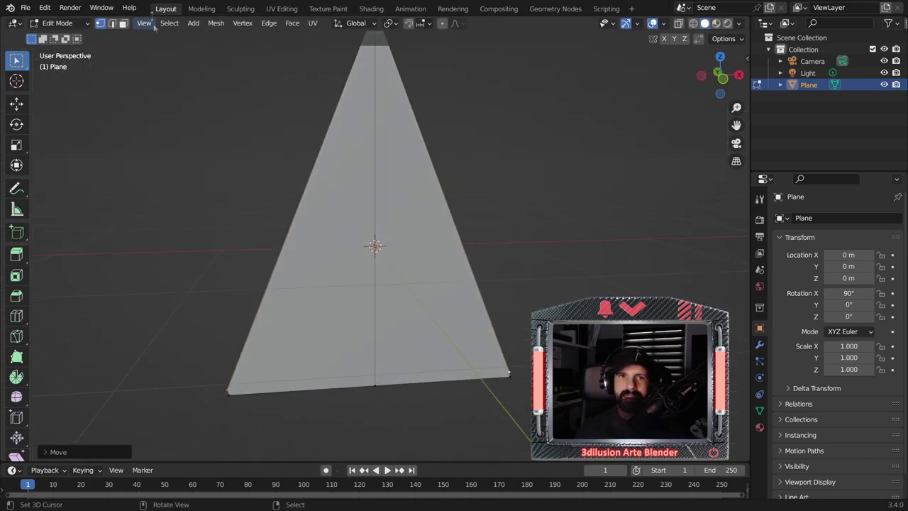
# Step: In face select mode, delete the triangle's right-half face
pyautogui.click(405, 206)
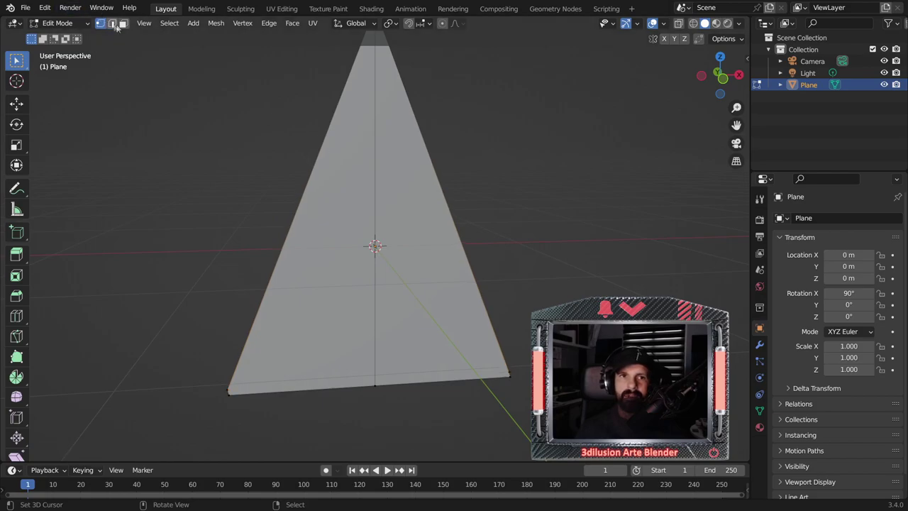
pyautogui.click(124, 24)
pyautogui.click(426, 199)
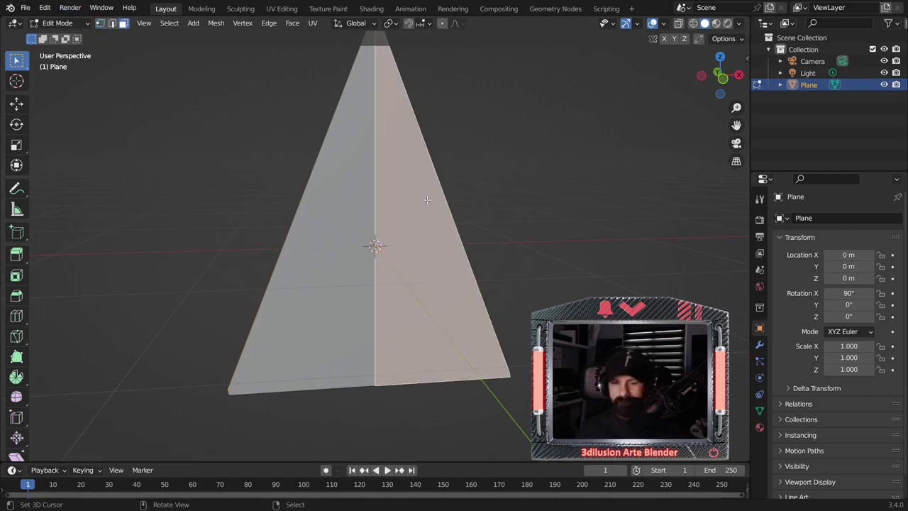
pyautogui.press('x')
pyautogui.click(417, 226)
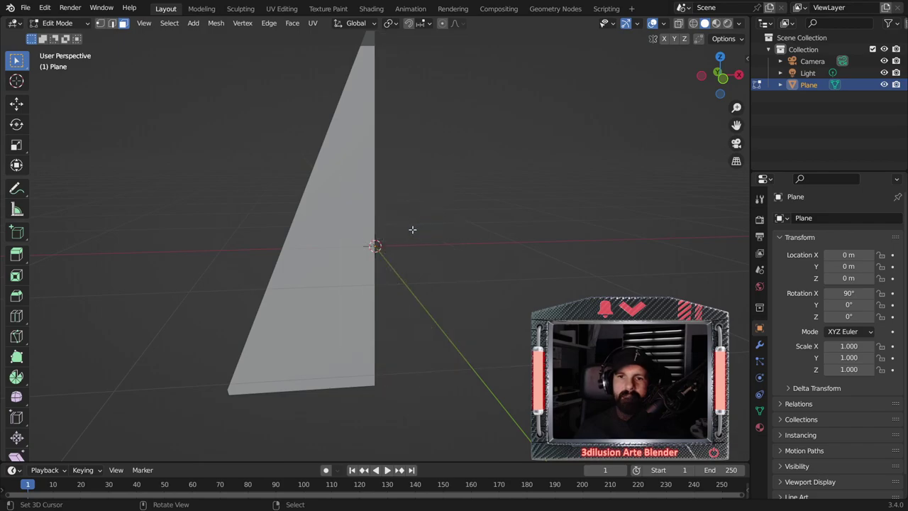
pyautogui.scroll(-2, 414, 229)
# Step: Add a Mirror modifier on X to restore the symmetrical right half
pyautogui.click(759, 344)
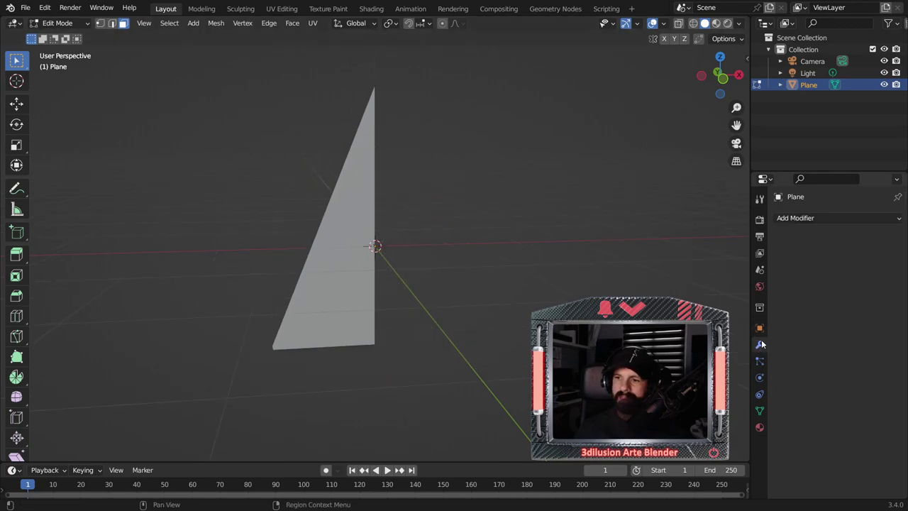
pyautogui.click(816, 217)
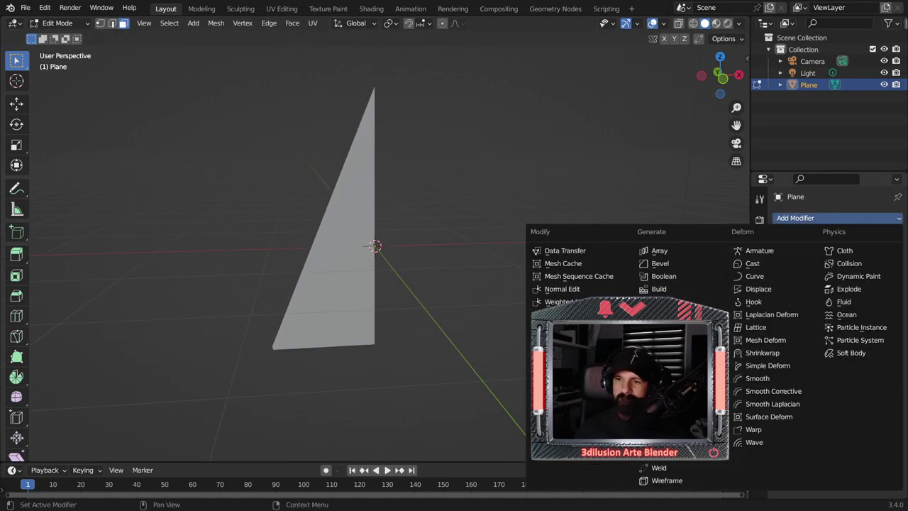
pyautogui.click(660, 352)
pyautogui.moveTo(344, 286)
pyautogui.mouseDown(button='middle')
pyautogui.moveTo(407, 292)
pyautogui.moveTo(365, 357)
pyautogui.moveTo(361, 320)
pyautogui.moveTo(348, 305)
pyautogui.moveTo(304, 331)
pyautogui.moveTo(321, 322)
pyautogui.moveTo(349, 331)
pyautogui.mouseUp(button='middle')
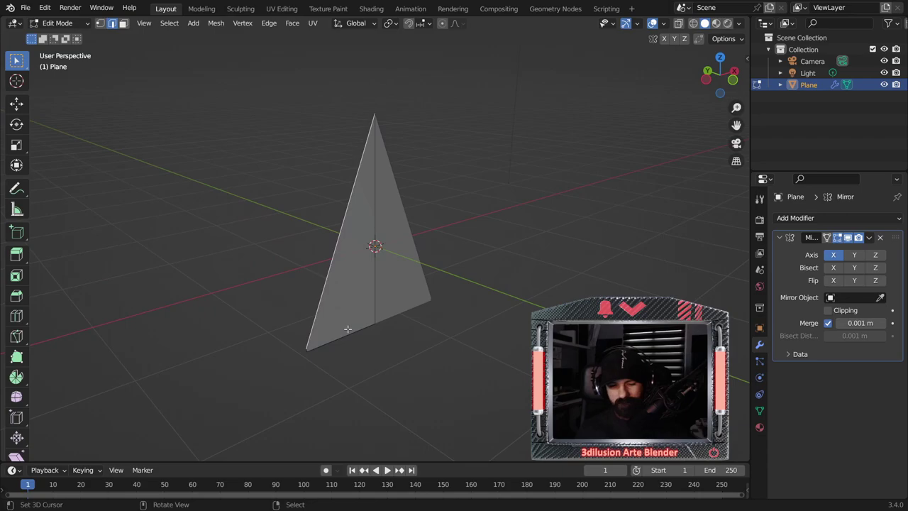
# Step: Extrude the slanted edge into a strip and fold its bottom and top-right vertices onto the centre line
pyautogui.press('e')
pyautogui.click(376, 345)
pyautogui.press('KP_1')
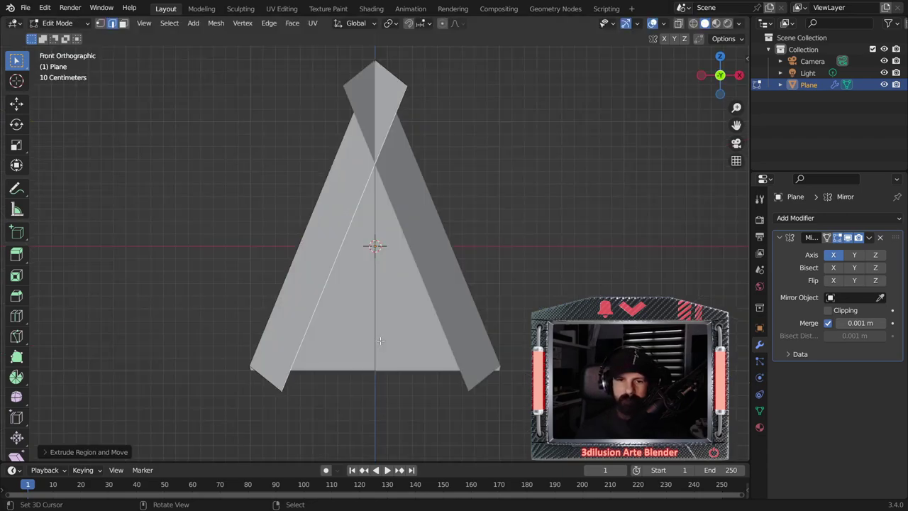
pyautogui.click(104, 24)
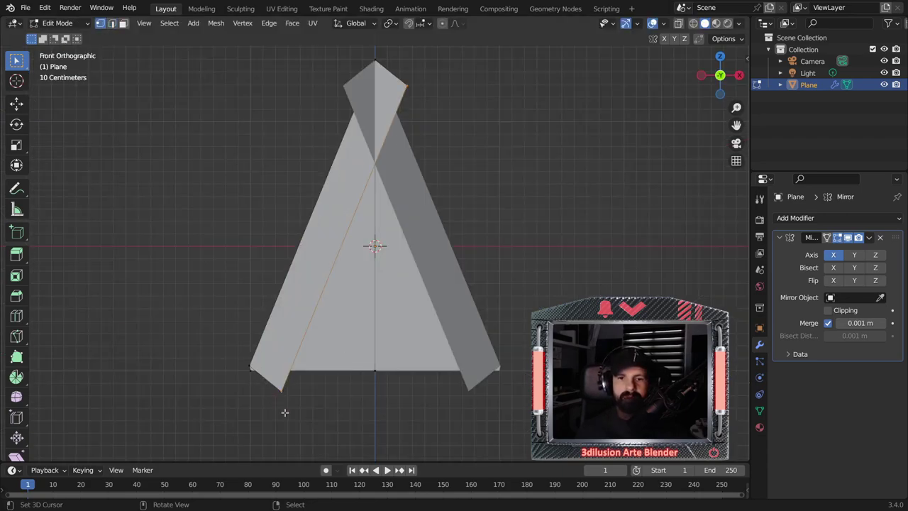
pyautogui.press('g')
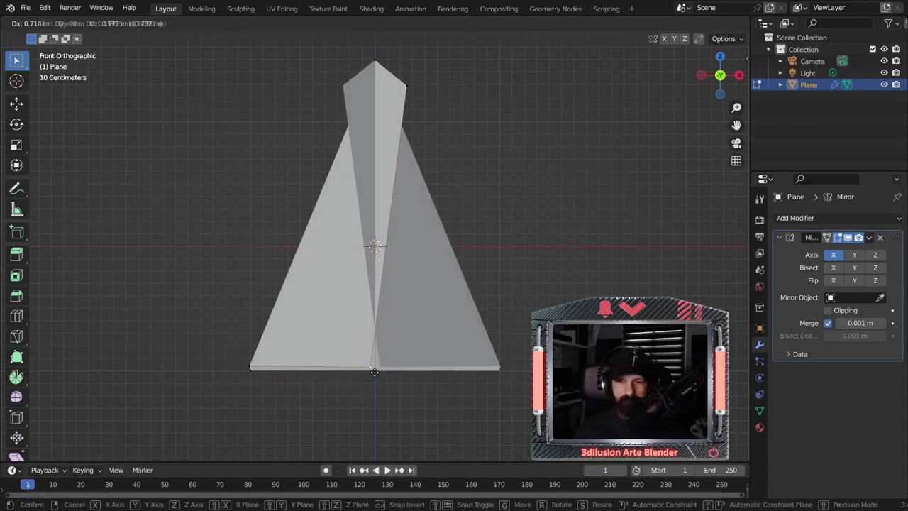
pyautogui.click(376, 371)
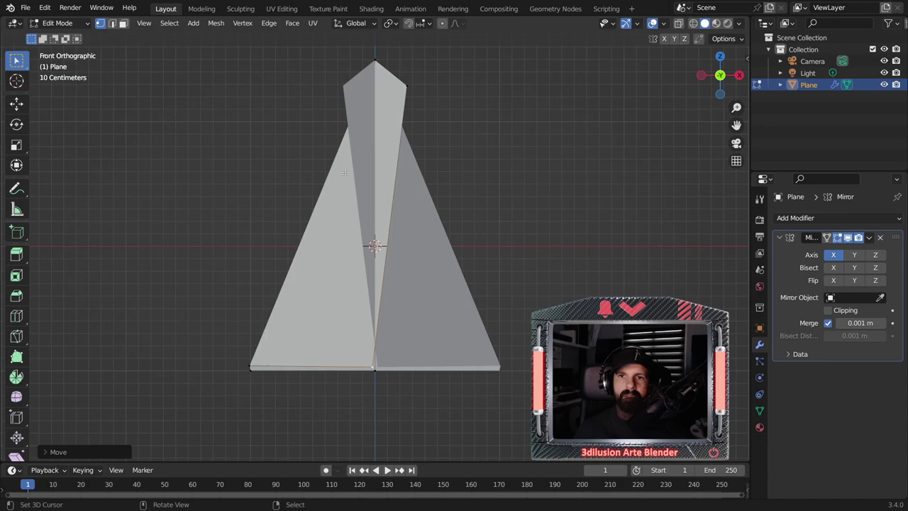
pyautogui.click(405, 87)
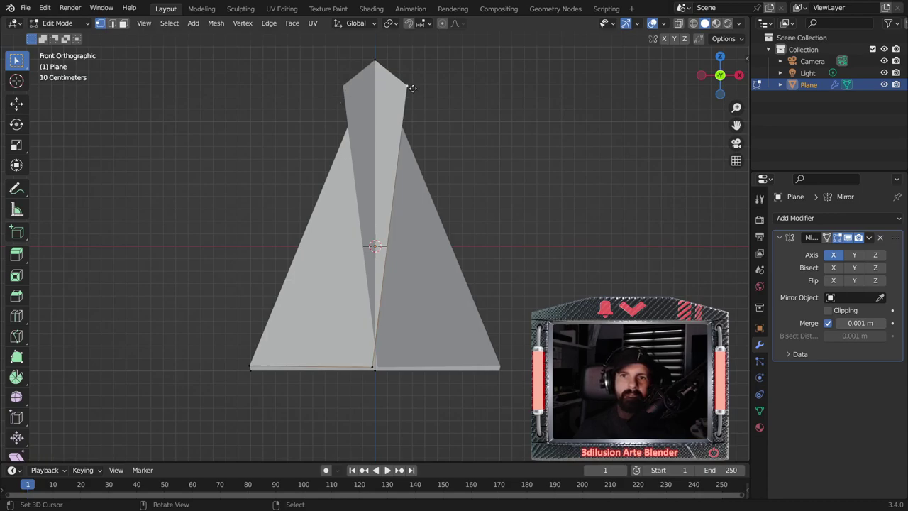
pyautogui.press('g')
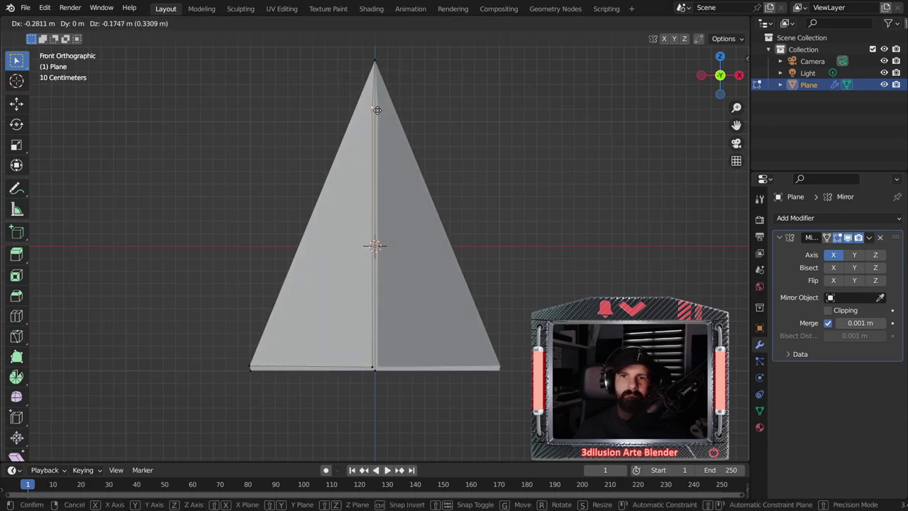
pyautogui.click(377, 110)
pyautogui.moveTo(386, 303); pyautogui.dragTo(485, 423, button='middle')
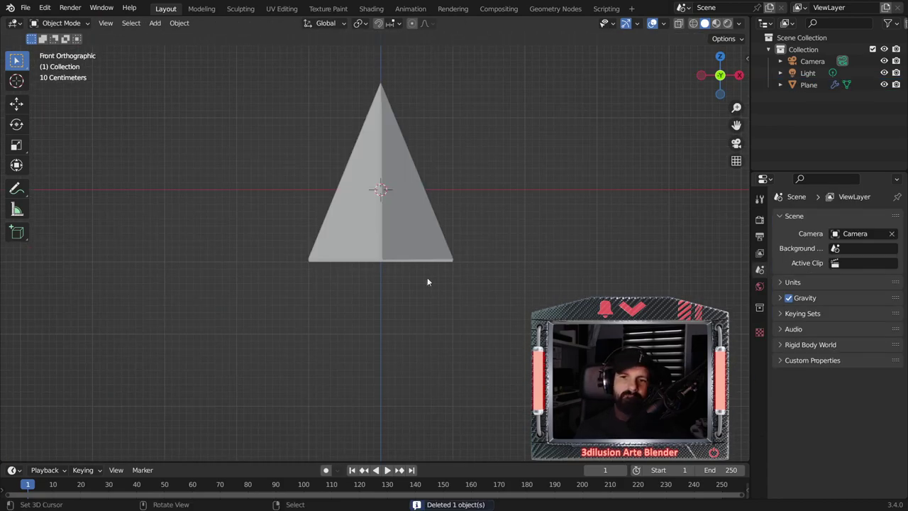
# Step: Add a second plane, Plane.001, and move it down just beneath the sail's base
pyautogui.hotkey('shift', 'a')
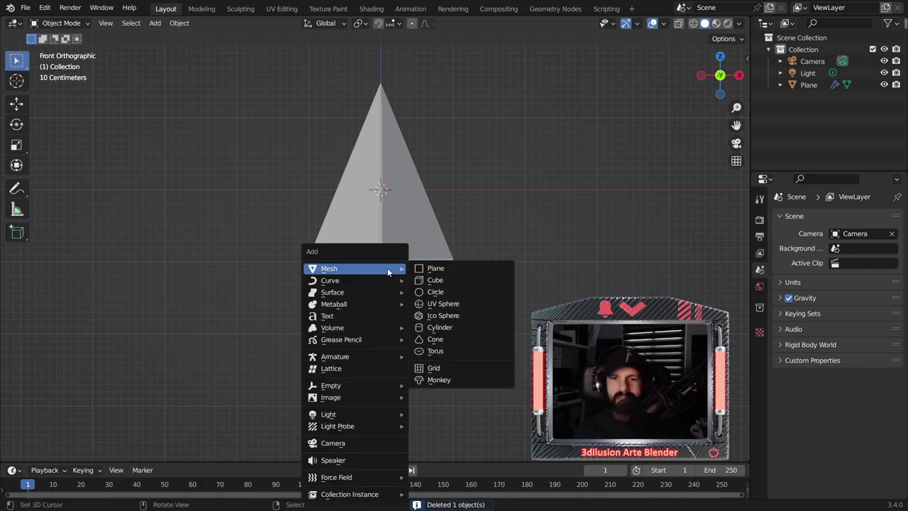
pyautogui.click(446, 268)
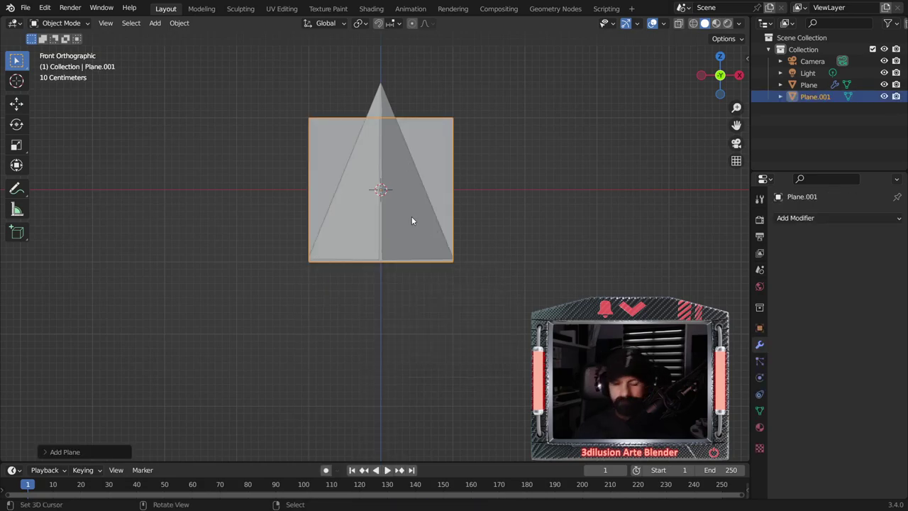
pyautogui.press('g')
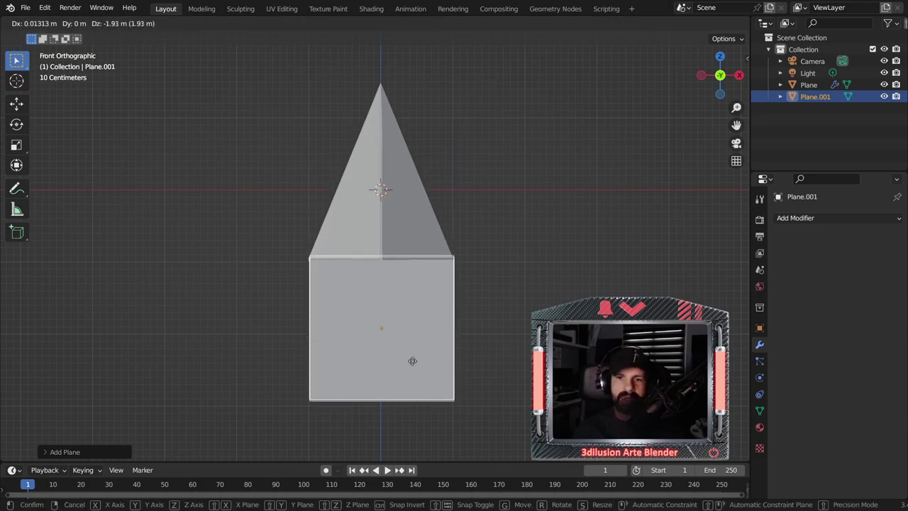
pyautogui.click(412, 346)
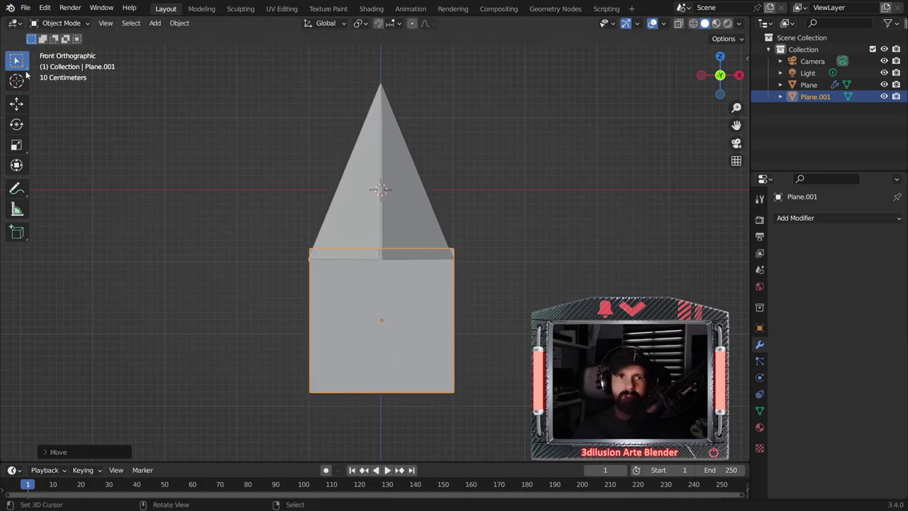
pyautogui.press('Tab')
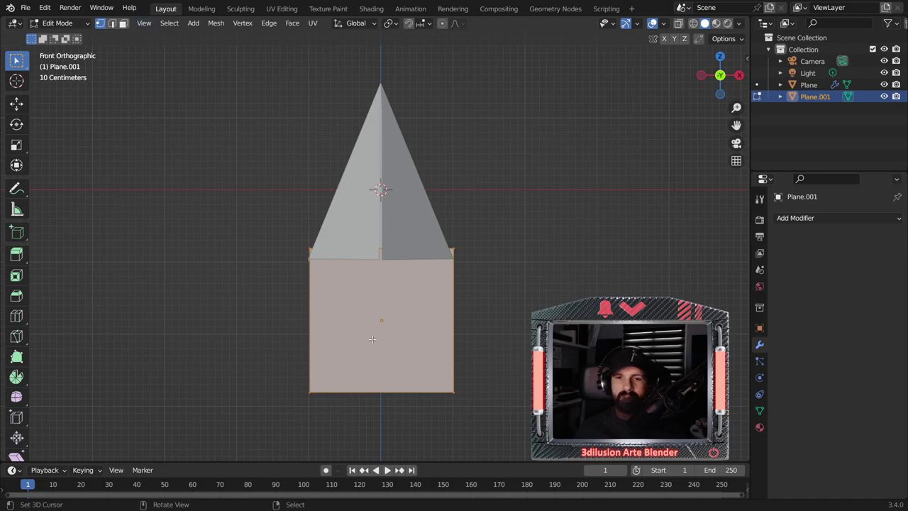
# Step: Narrow the second plane's bottom edge along X
pyautogui.click(390, 403)
pyautogui.press('s')
pyautogui.press('x')
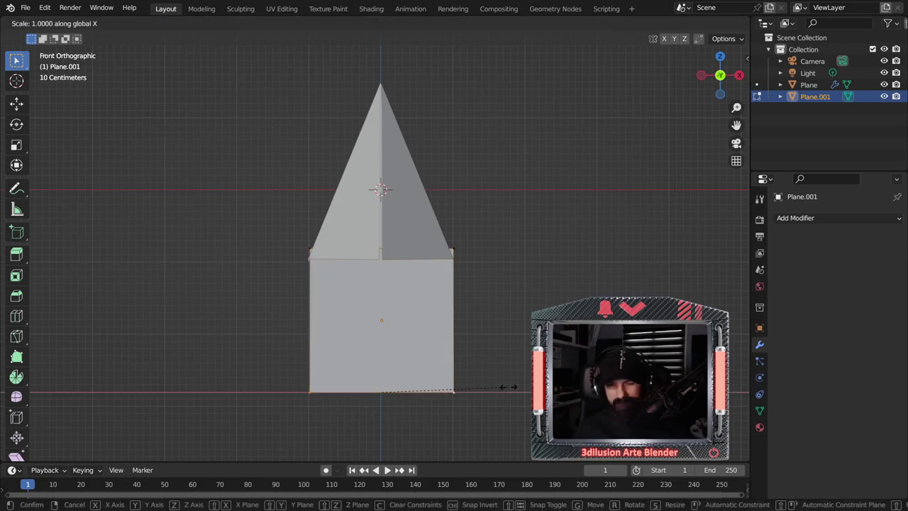
pyautogui.click(431, 389)
# Step: Stretch the top side vertices about 4.47 times along X for a wide hull top
pyautogui.click(452, 253)
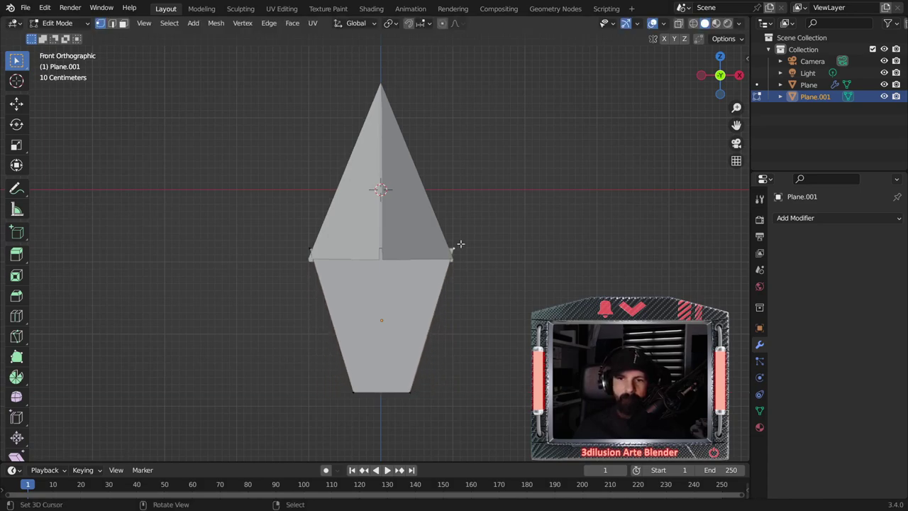
pyautogui.keyDown('shift'); pyautogui.click(310, 254); pyautogui.keyUp('shift')
pyautogui.press('s')
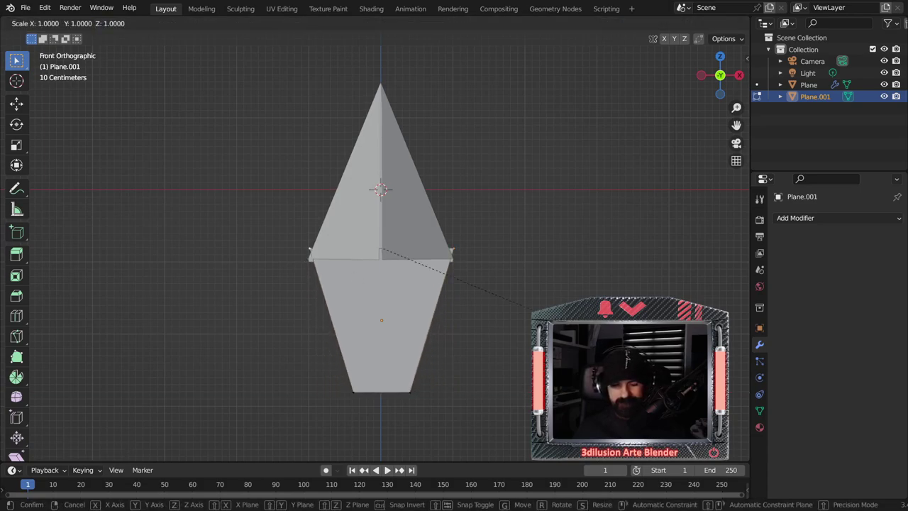
pyautogui.press('x')
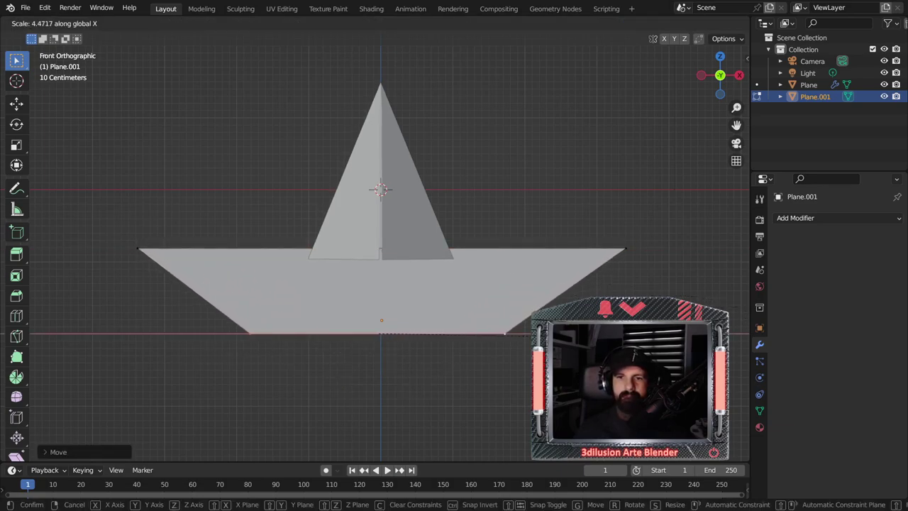
pyautogui.press('Return')
pyautogui.scroll(-2, 391, 286)
pyautogui.moveTo(383, 284); pyautogui.dragTo(391, 286, button='middle')
pyautogui.press('g')
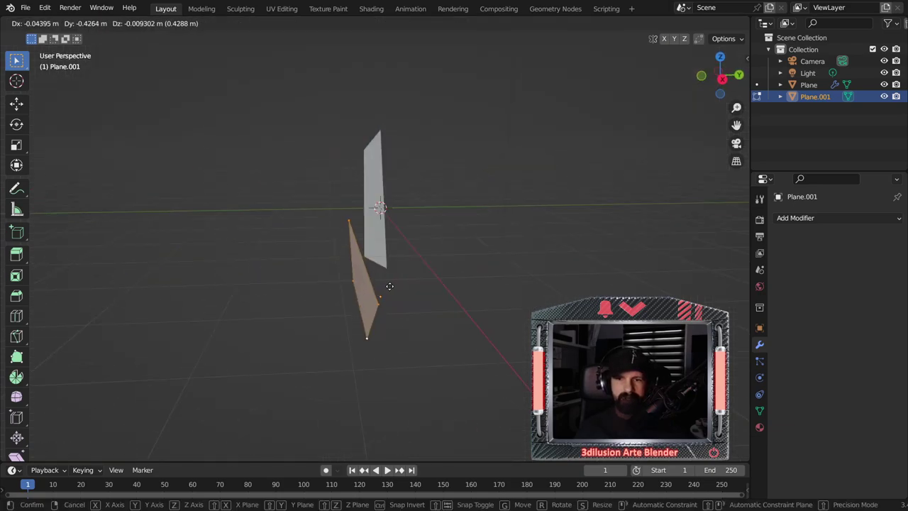
# Step: Place the moved vertices, then extrude the hull edge into a new face from top view
pyautogui.click(389, 286)
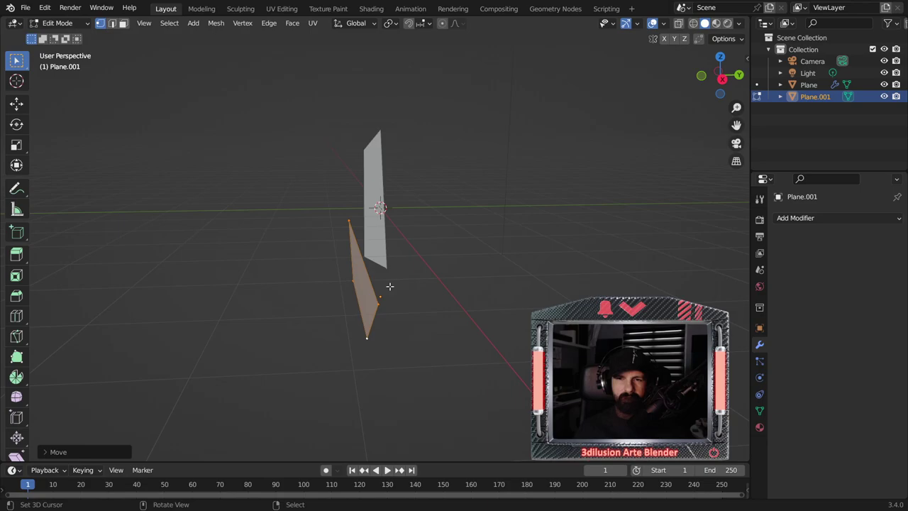
pyautogui.press('KP_7')
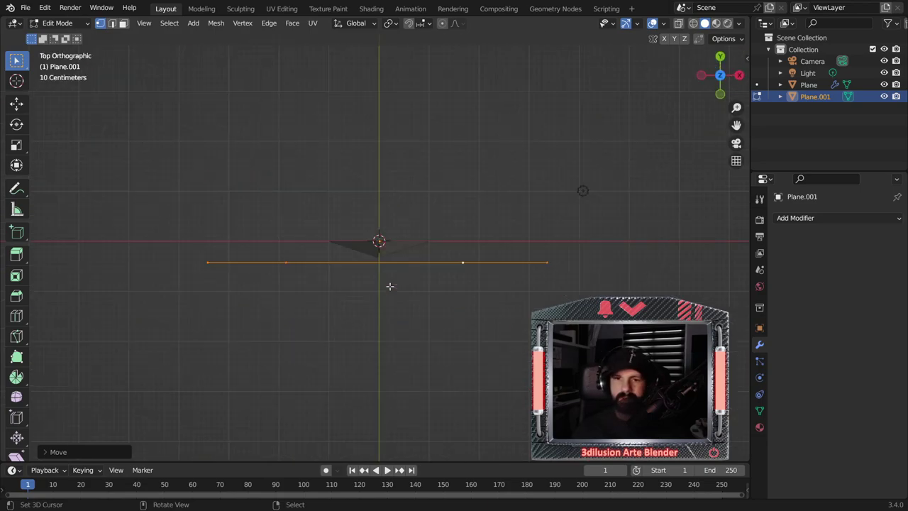
pyautogui.press('e')
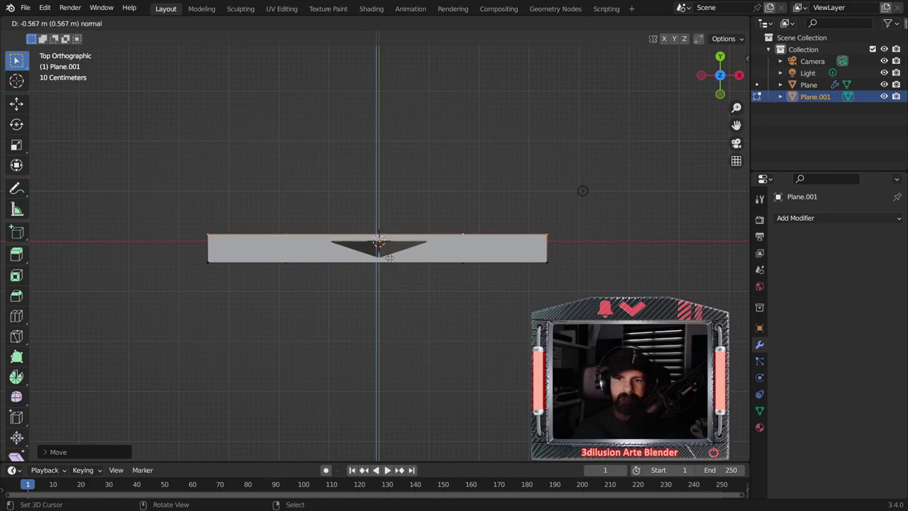
pyautogui.click(389, 257)
pyautogui.moveTo(391, 319)
pyautogui.mouseDown(button='middle')
pyautogui.moveTo(376, 303)
pyautogui.moveTo(364, 252)
pyautogui.mouseUp(button='middle')
# Step: Add a loop cut across the hull face and enlarge the selection around the 3D cursor
pyautogui.hotkey('ctrl', 'r')
pyautogui.click(376, 303)
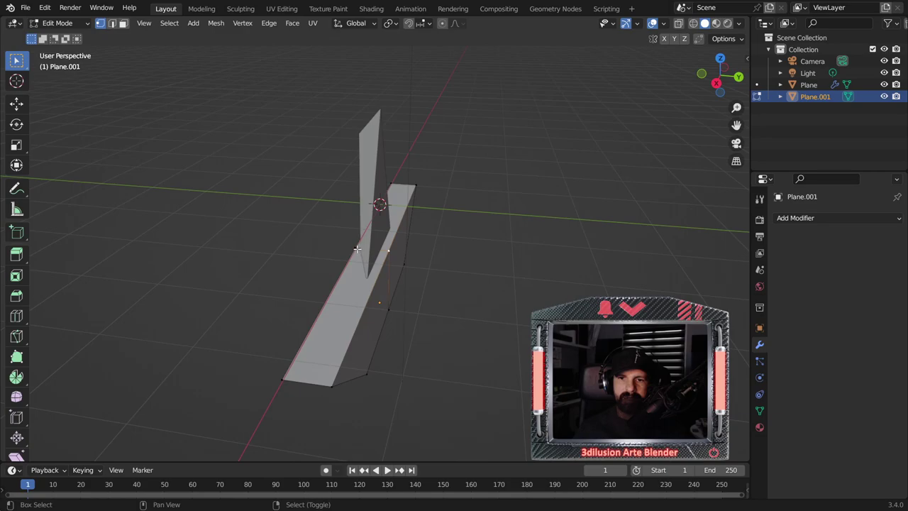
pyautogui.hotkey('shift', 's')
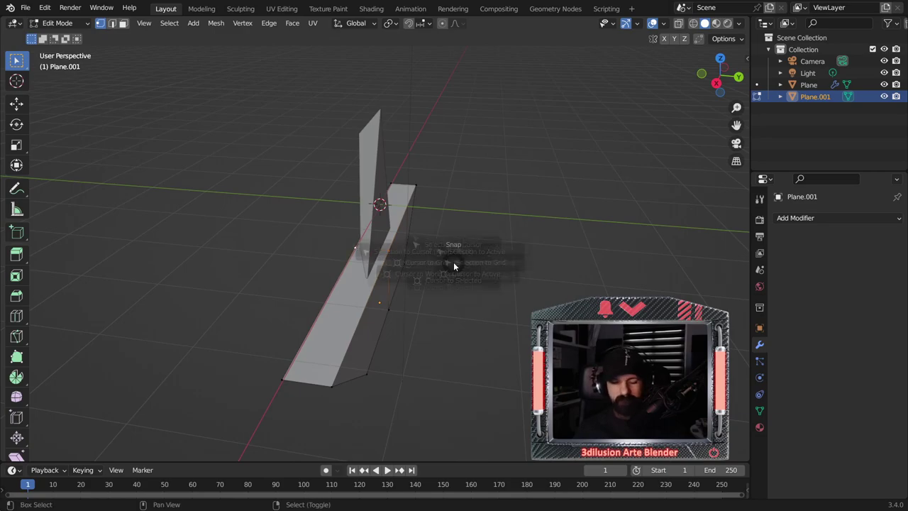
pyautogui.click(453, 330)
pyautogui.press('s')
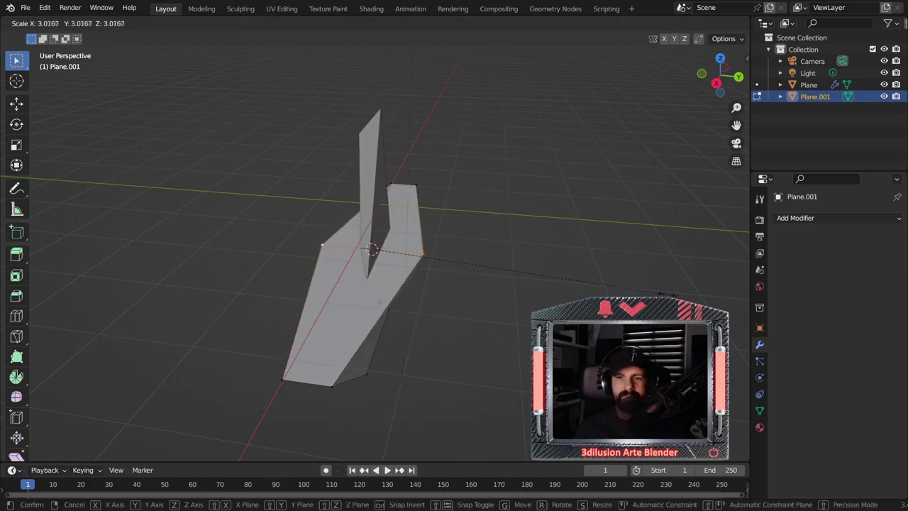
pyautogui.click(517, 276)
pyautogui.moveTo(517, 276); pyautogui.dragTo(423, 294, button='middle')
# Step: Narrow the selected faces along Y around the cursor and slide a vertex along its edge
pyautogui.hotkey('shift', 's')
pyautogui.click(425, 342)
pyautogui.press('s')
pyautogui.press('x')
pyautogui.press('y')
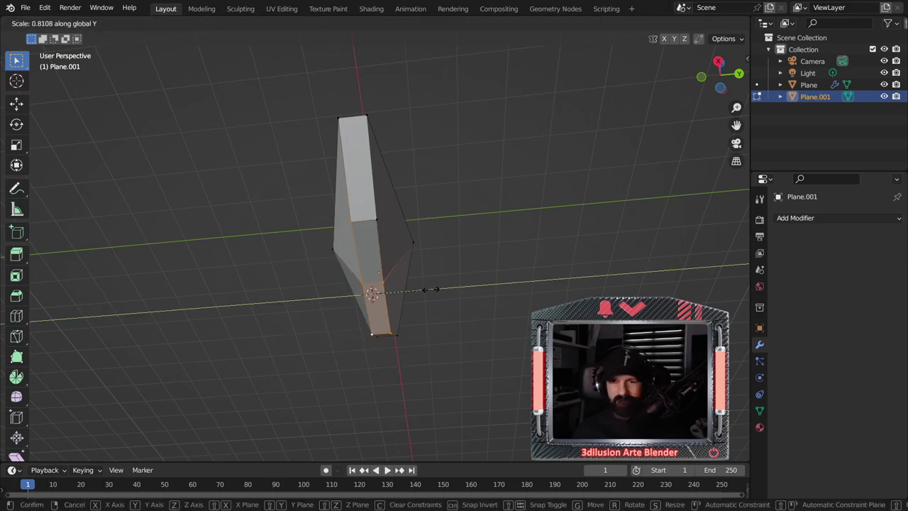
pyautogui.click(386, 285)
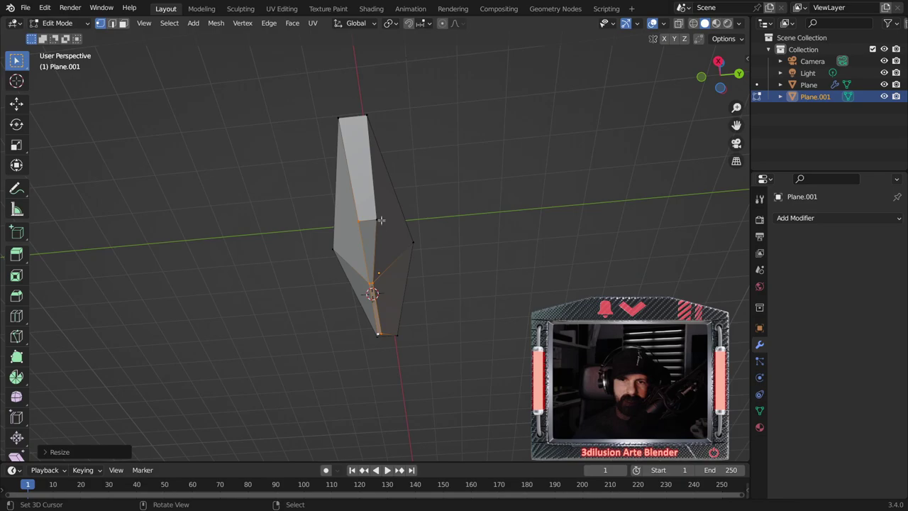
pyautogui.hotkey('shift', 'v')
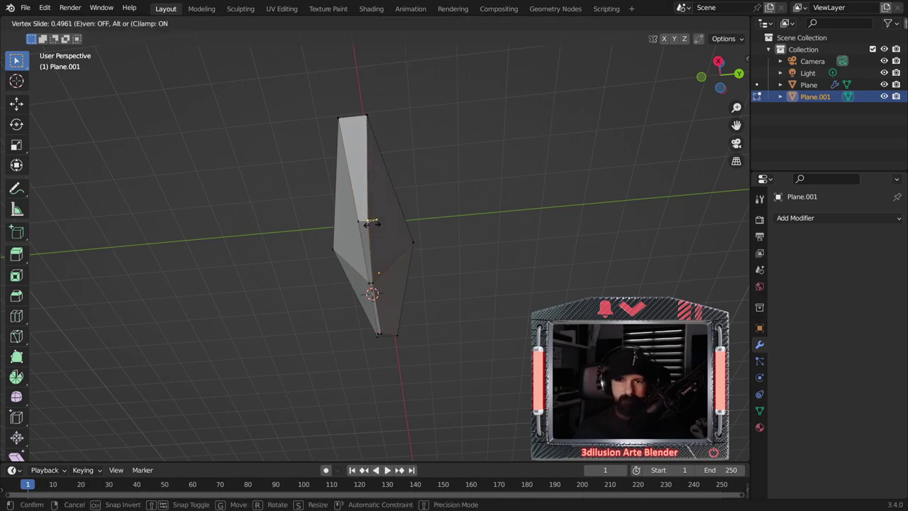
pyautogui.click(368, 222)
pyautogui.moveTo(367, 222); pyautogui.dragTo(377, 292, button='middle')
# Step: Flatten the hull's end vertices by scaling them to 0 along X
pyautogui.keyDown('shift'); pyautogui.click(381, 302); pyautogui.keyUp('shift')
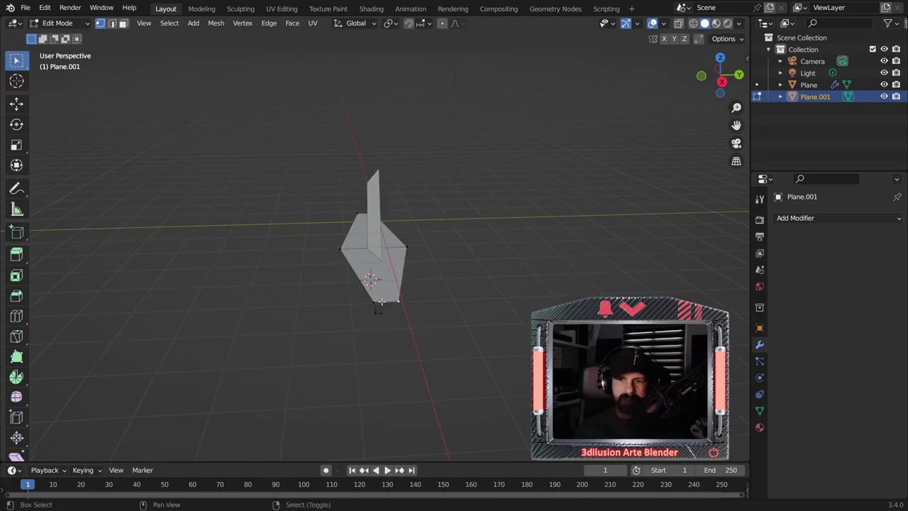
pyautogui.hotkey('shift', 's')
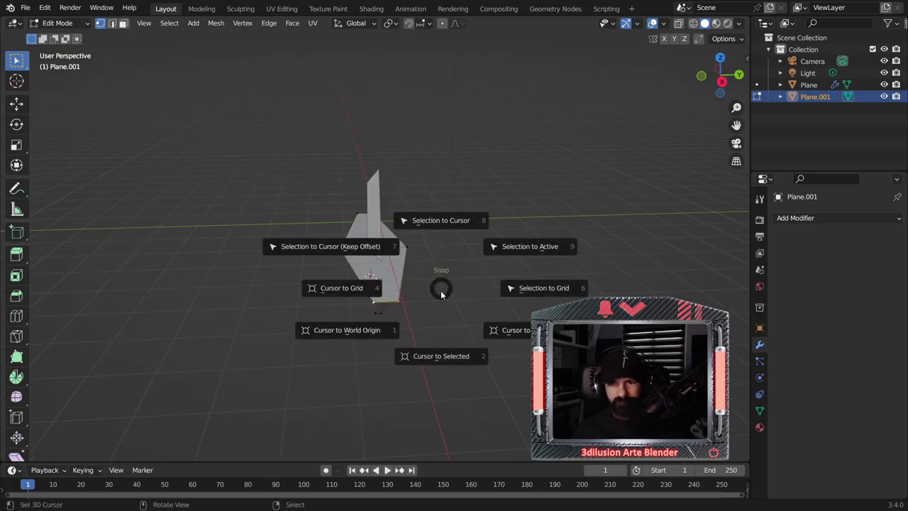
pyautogui.click(445, 358)
pyautogui.press('s')
pyautogui.press('x')
pyautogui.press('0')
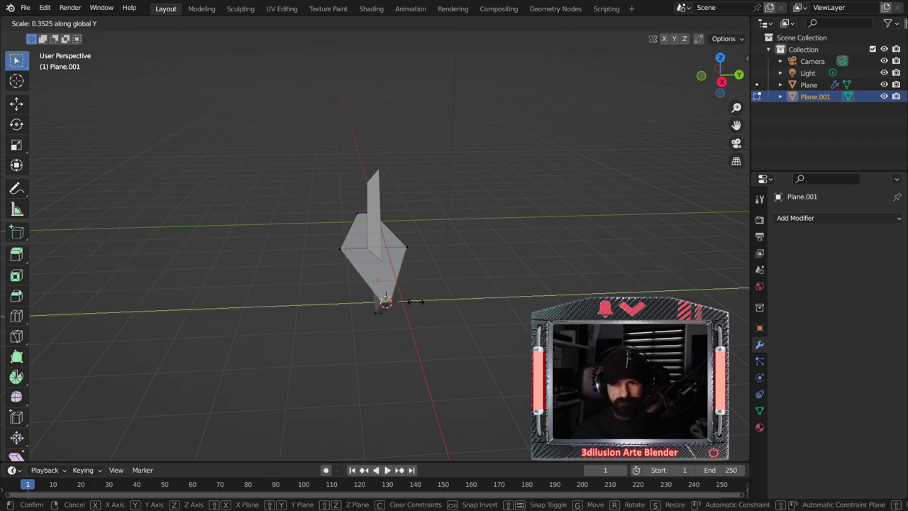
pyautogui.press('Return')
pyautogui.moveTo(331, 237)
pyautogui.mouseDown(button='middle')
pyautogui.moveTo(413, 267)
pyautogui.moveTo(312, 263)
pyautogui.moveTo(365, 281)
pyautogui.mouseUp(button='middle')
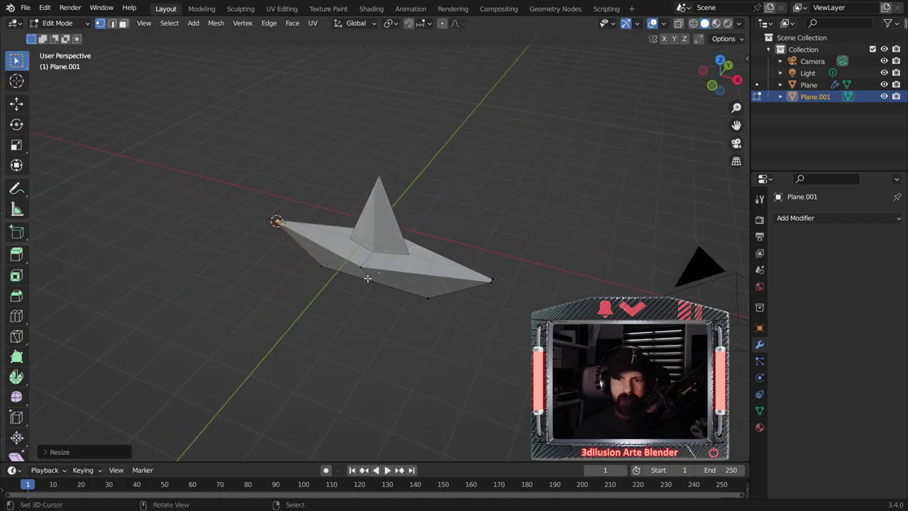
# Step: Delete the unwanted hull faces and return to Object Mode
pyautogui.click(125, 26)
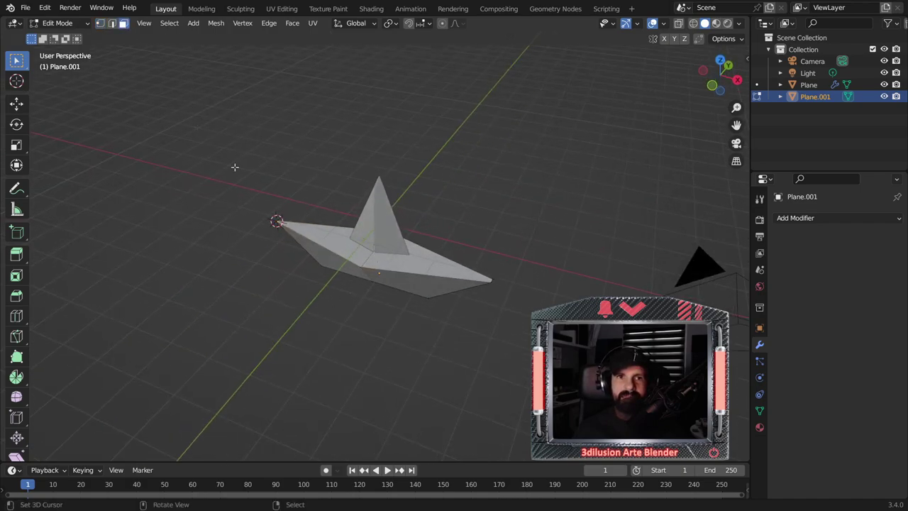
pyautogui.click(349, 254)
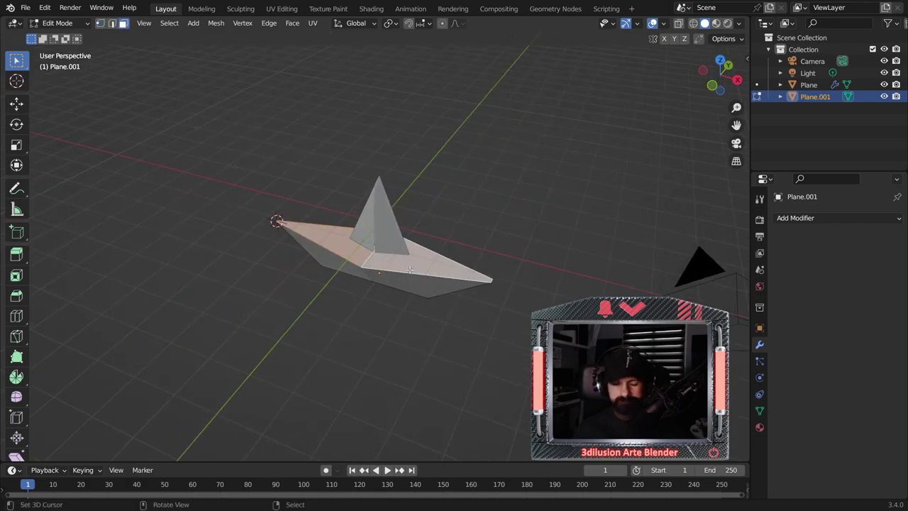
pyautogui.press('x')
pyautogui.click(410, 269)
pyautogui.moveTo(408, 319)
pyautogui.mouseDown(button='middle')
pyautogui.moveTo(400, 365)
pyautogui.moveTo(422, 247)
pyautogui.moveTo(388, 234)
pyautogui.mouseUp(button='middle')
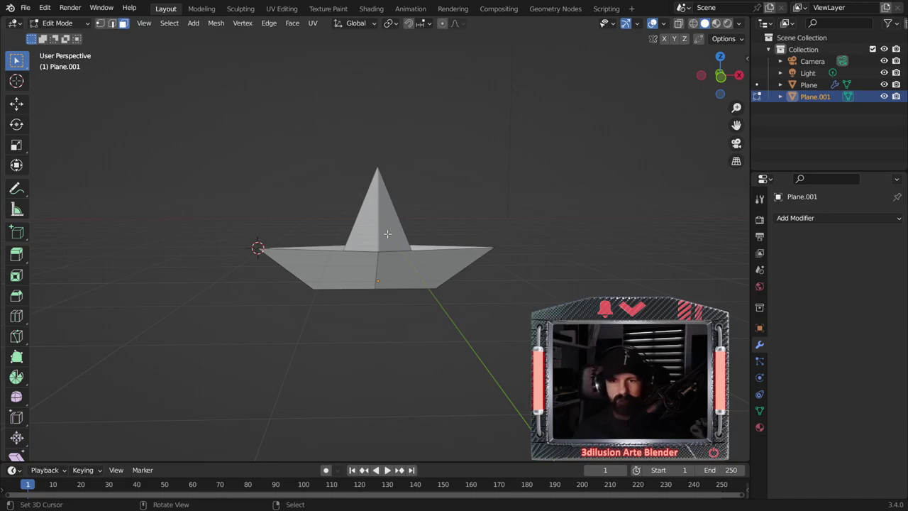
pyautogui.press('Tab')
pyautogui.click(387, 234)
# Step: Cancel a trial X stretch of the sail and apply its Mirror modifier
pyautogui.press('s')
pyautogui.press('x')
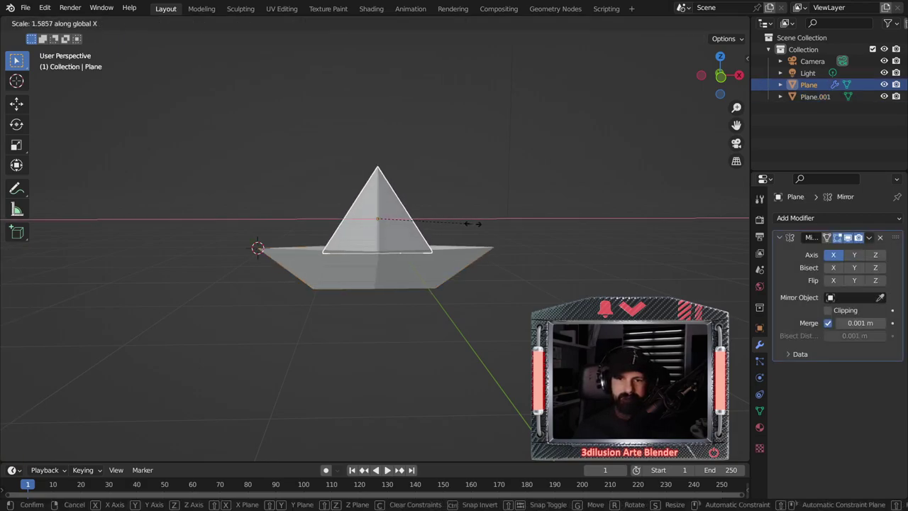
pyautogui.press('Escape')
pyautogui.press('Tab')
pyautogui.moveTo(485, 256); pyautogui.dragTo(464, 244, button='middle')
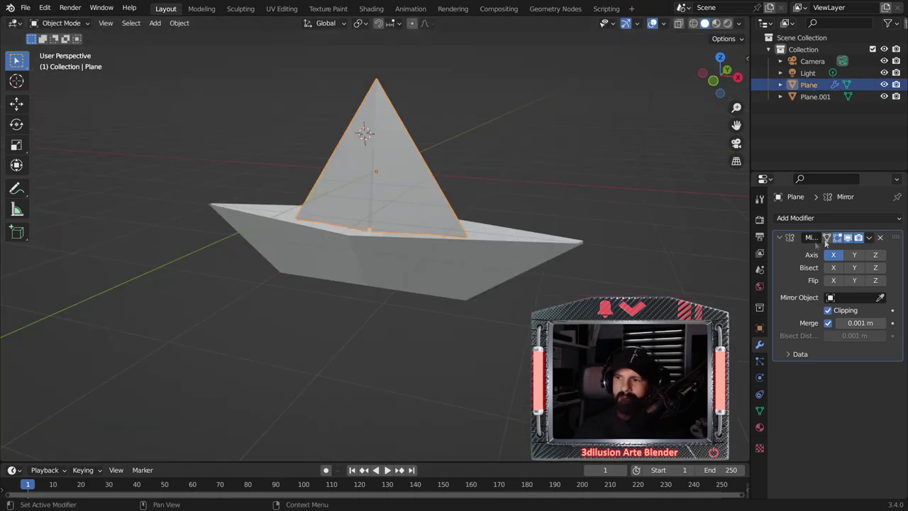
pyautogui.click(870, 238)
pyautogui.click(816, 251)
# Step: Join the hull and sail into one object with Ctrl+J
pyautogui.click(483, 259)
pyautogui.keyDown('shift'); pyautogui.click(424, 197); pyautogui.keyUp('shift')
pyautogui.hotkey('ctrl', 'j')
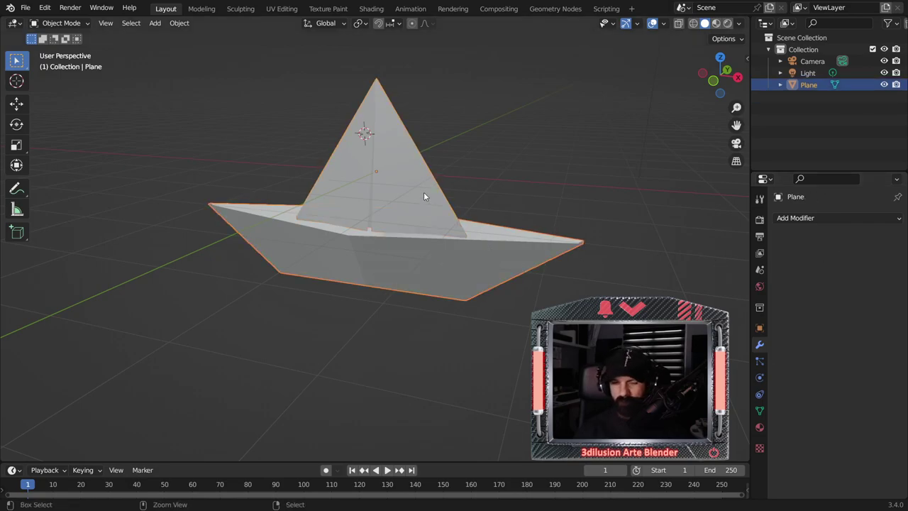
pyautogui.click(421, 324)
pyautogui.moveTo(420, 323)
pyautogui.mouseDown(button='middle')
pyautogui.moveTo(470, 291)
pyautogui.moveTo(465, 302)
pyautogui.mouseUp(button='middle')
# Step: Frame the joined boat in front view, check the camera view, and add a new camera
pyautogui.click(415, 198)
pyautogui.press('KP_1')
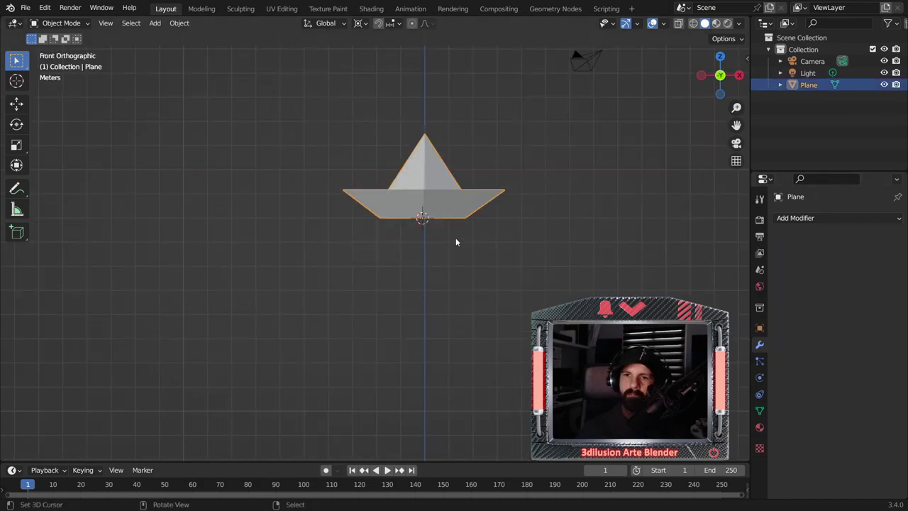
pyautogui.scroll(2, 456, 237)
pyautogui.keyDown('shift'); pyautogui.moveTo(495, 222); pyautogui.dragTo(435, 260, button='middle'); pyautogui.keyUp('shift')
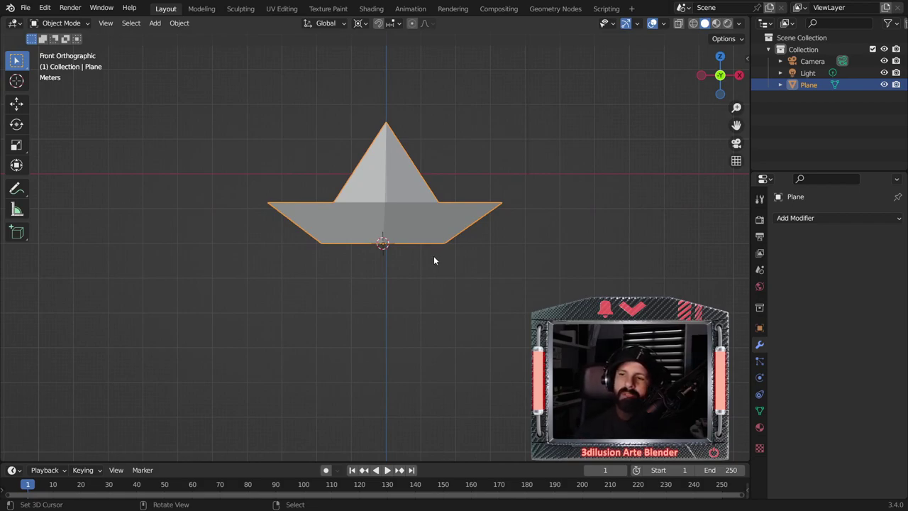
pyautogui.scroll(-1, 435, 259)
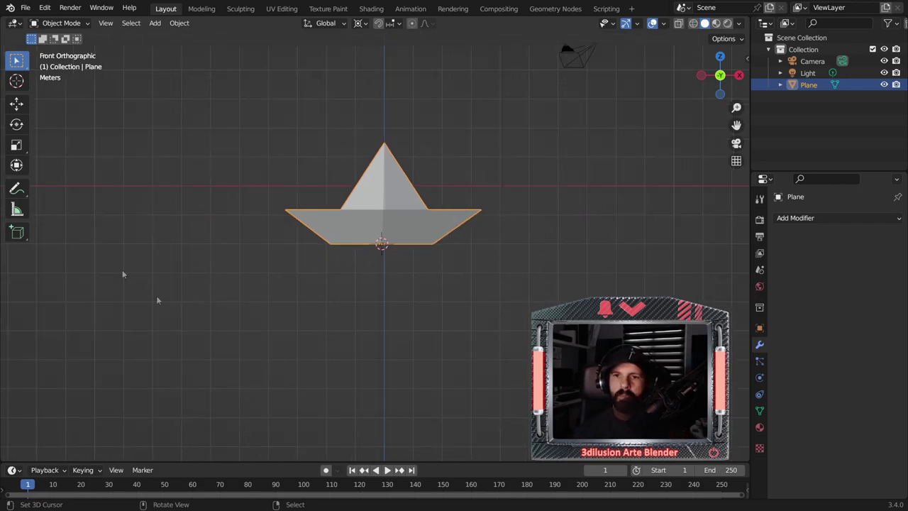
pyautogui.press('KP_0')
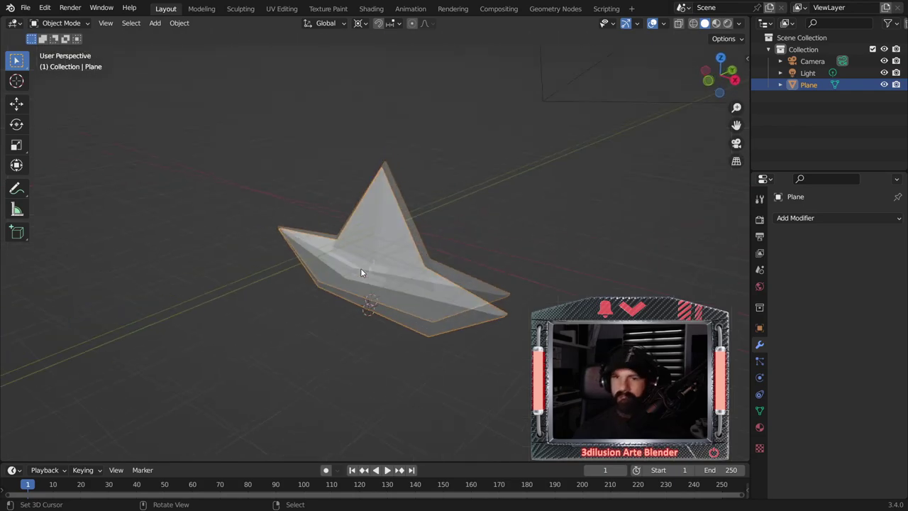
pyautogui.press('KP_1')
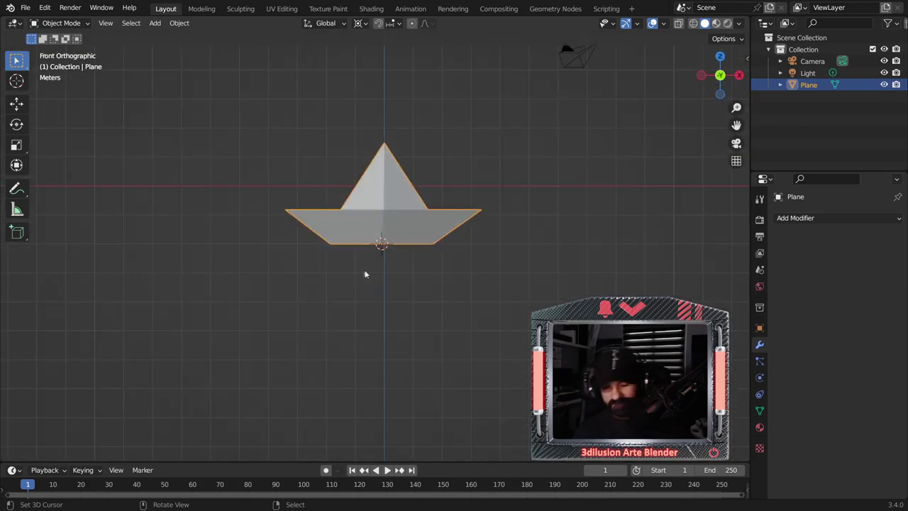
pyautogui.hotkey('shift', 'a')
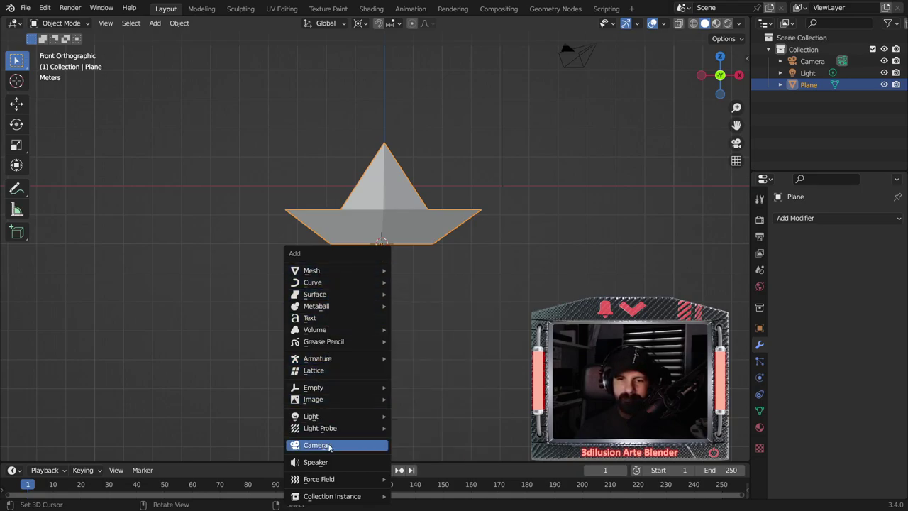
pyautogui.click(368, 445)
# Step: Move the new camera to frame the boat, then split the viewport with a Movie Clip Editor on top
pyautogui.moveTo(389, 281)
pyautogui.mouseDown(button='middle')
pyautogui.moveTo(524, 300)
pyautogui.moveTo(507, 279)
pyautogui.mouseUp(button='middle')
pyautogui.press('g')
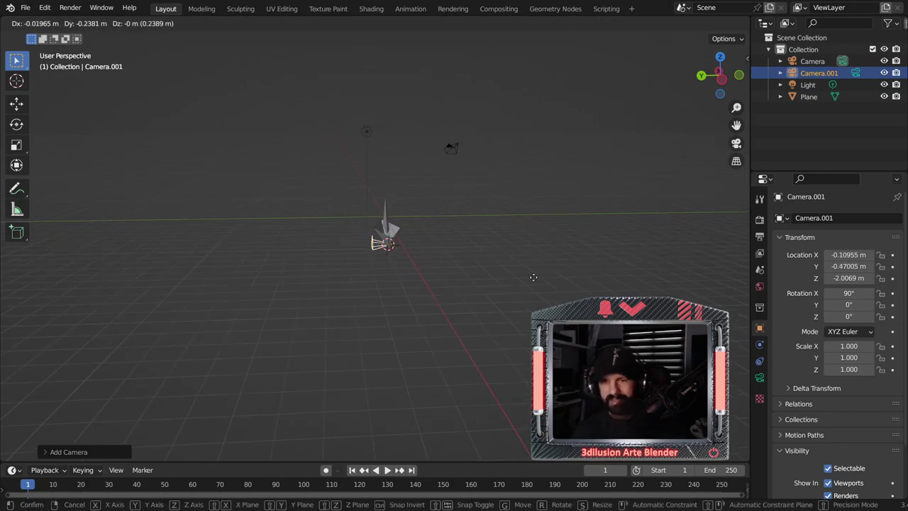
pyautogui.click(720, 274)
pyautogui.press('ctrl+KP_0')
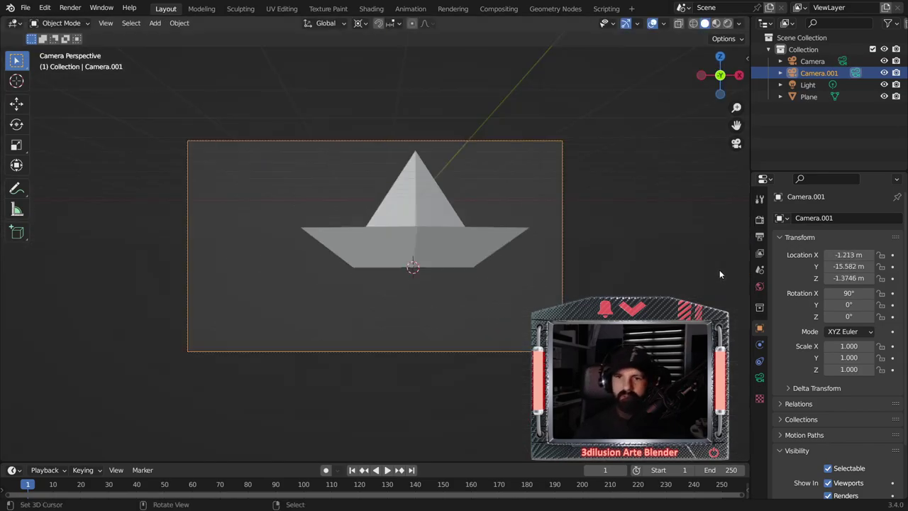
pyautogui.press('g')
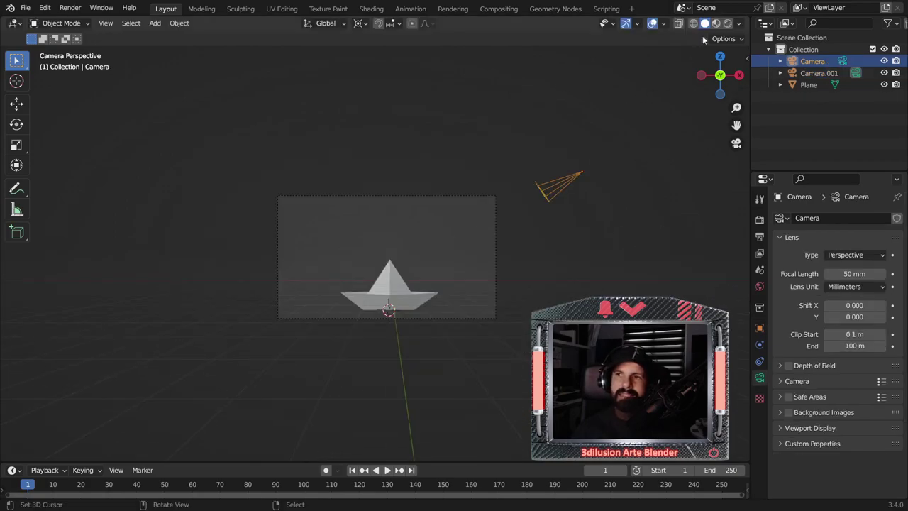
pyautogui.moveTo(746, 33); pyautogui.dragTo(717, 252)
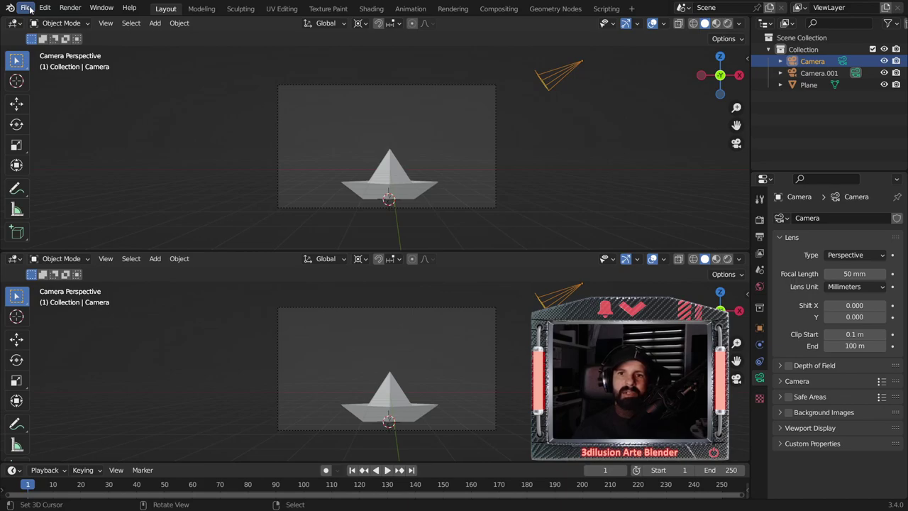
pyautogui.hotkey('shift', 'F2')
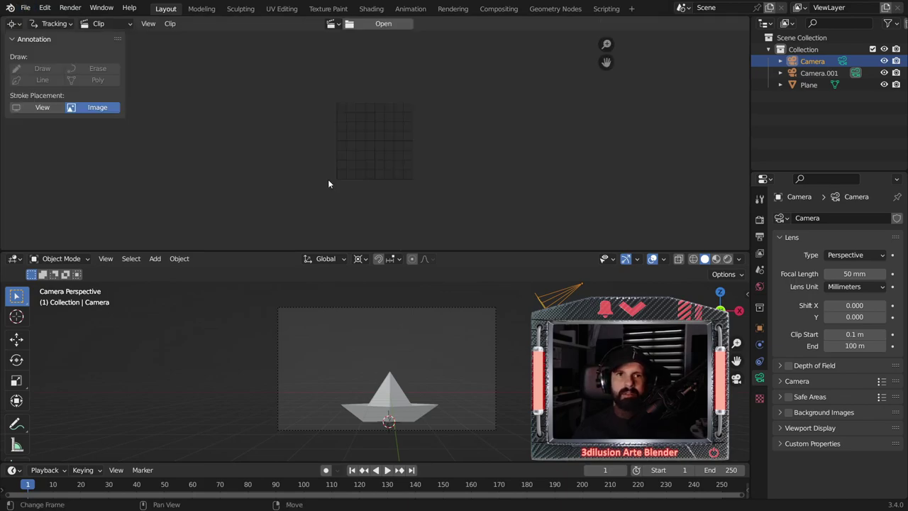
# Step: Keep the upper area as Movie Clip Editor and load the Agua - 11066.mp4 clip
pyautogui.click(14, 24)
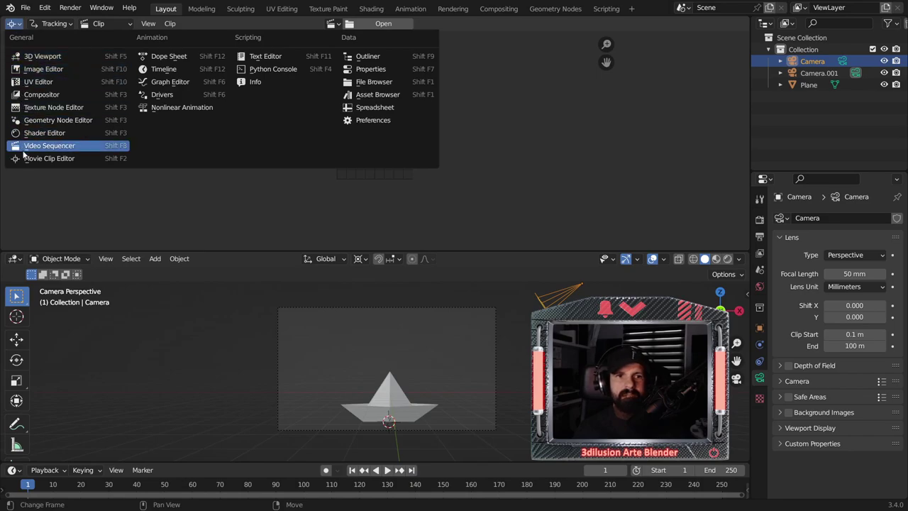
pyautogui.click(42, 158)
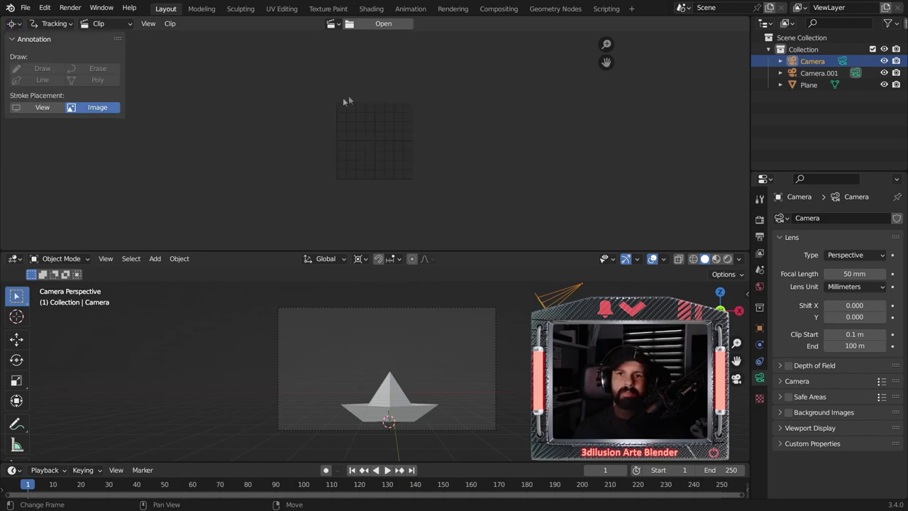
pyautogui.click(382, 26)
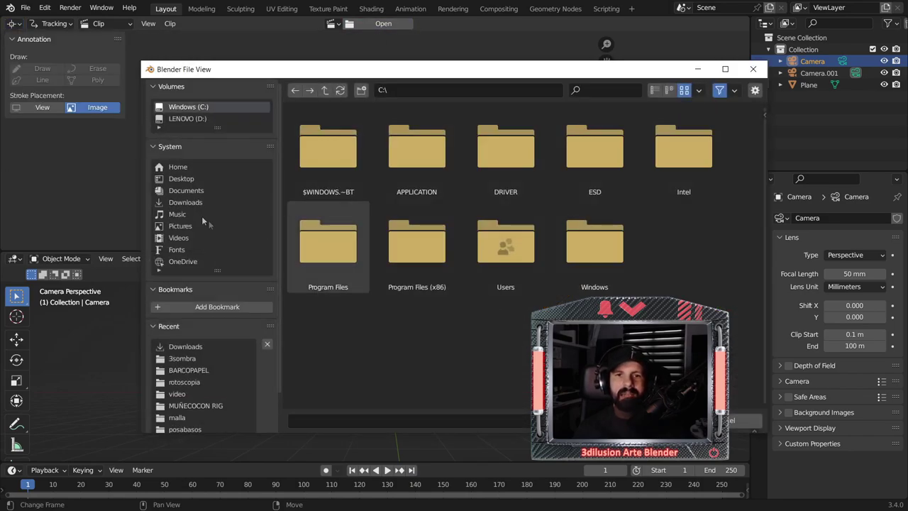
pyautogui.click(186, 119)
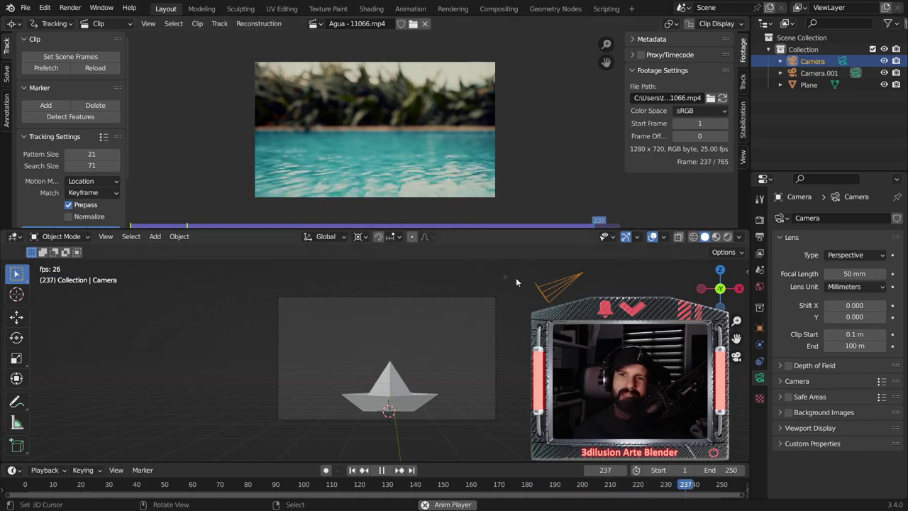
pyautogui.press('space')
# Step: Select the paper boat through the camera view and switch to the Shading workspace
pyautogui.moveTo(491, 343); pyautogui.dragTo(483, 326, button='middle')
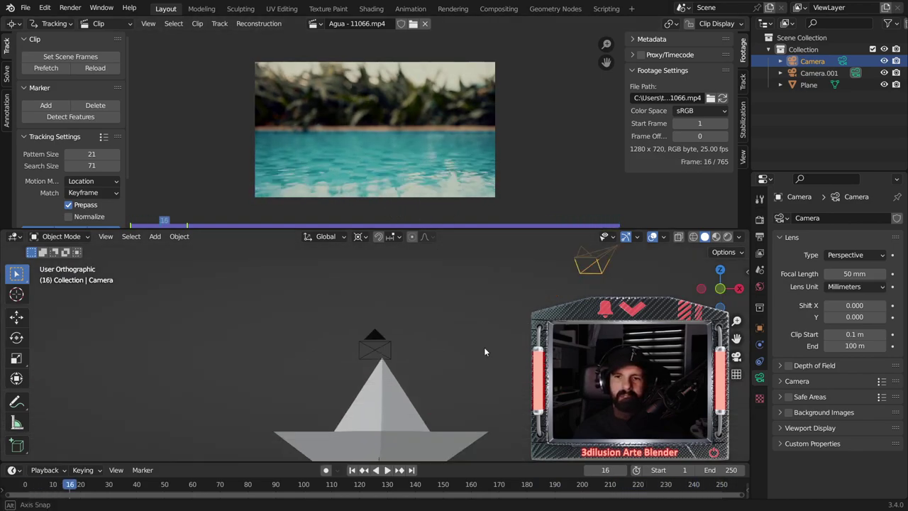
pyautogui.press('KP_0')
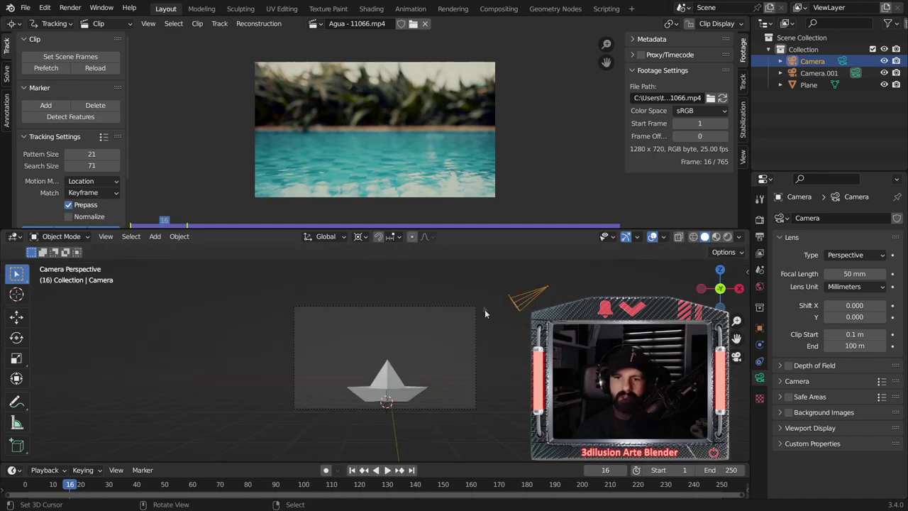
pyautogui.scroll(-2, 481, 322)
pyautogui.scroll(-2, 475, 323)
pyautogui.click(389, 334)
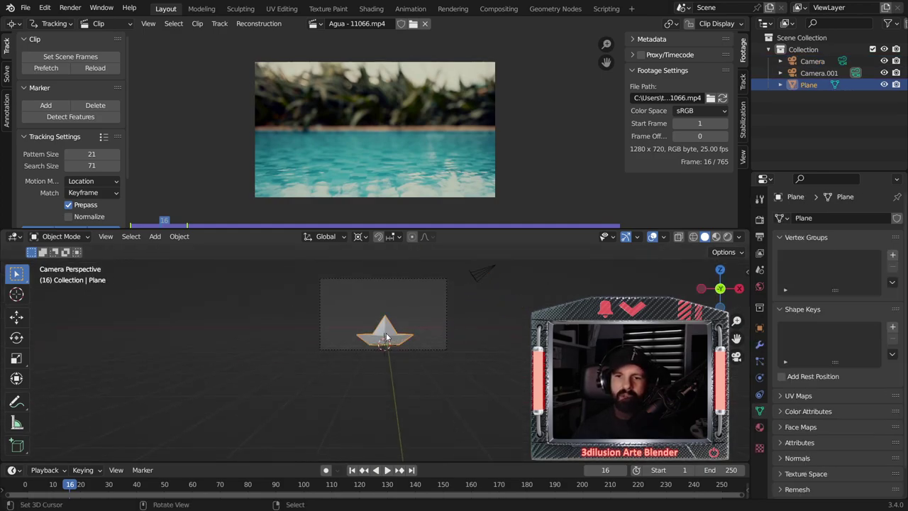
pyautogui.click(371, 8)
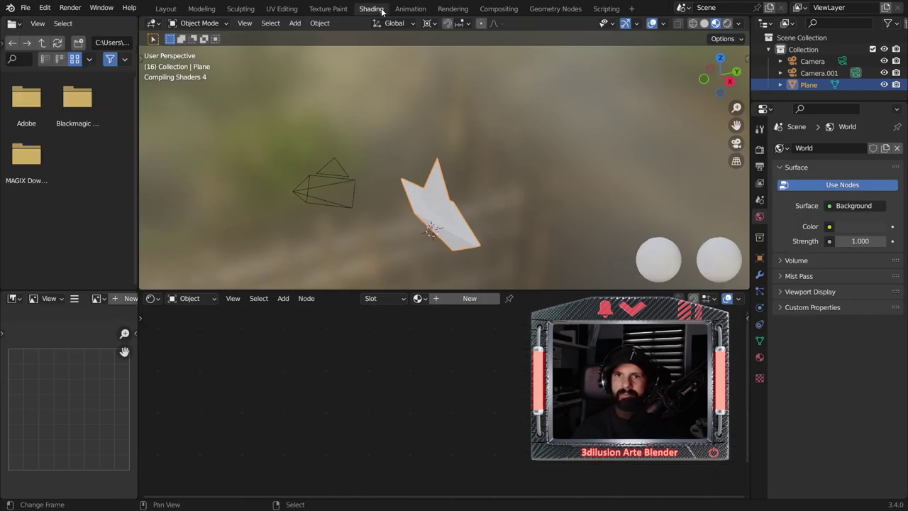
# Step: Save the file, create Material.001 for the boat, and frame it in camera view
pyautogui.hotkey('ctrl', 's')
pyautogui.click(468, 298)
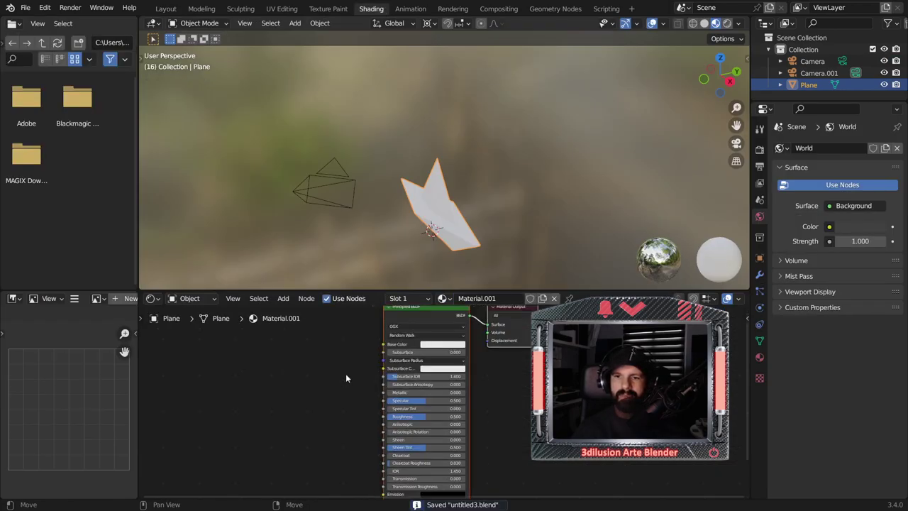
pyautogui.moveTo(426, 213); pyautogui.dragTo(511, 168, button='middle')
pyautogui.press('KP_0')
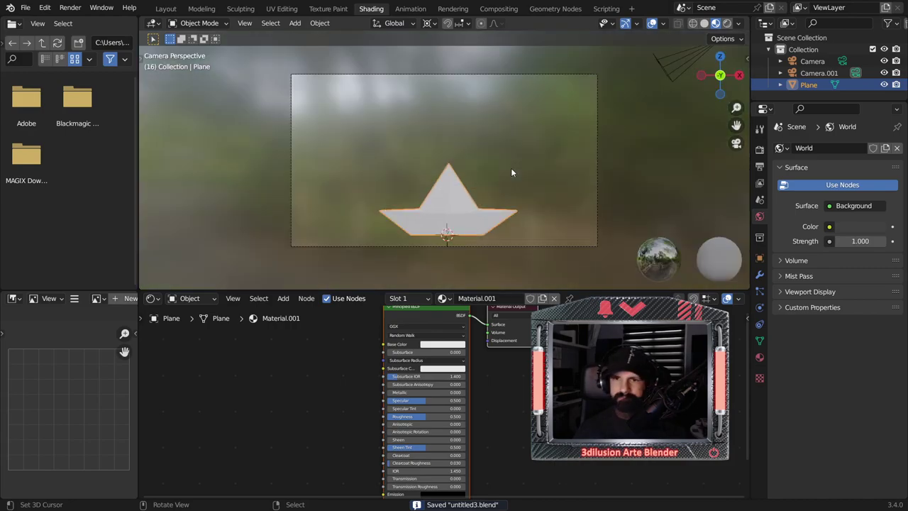
pyautogui.scroll(2, 499, 160)
pyautogui.scroll(2, 487, 160)
pyautogui.scroll(2, 487, 161)
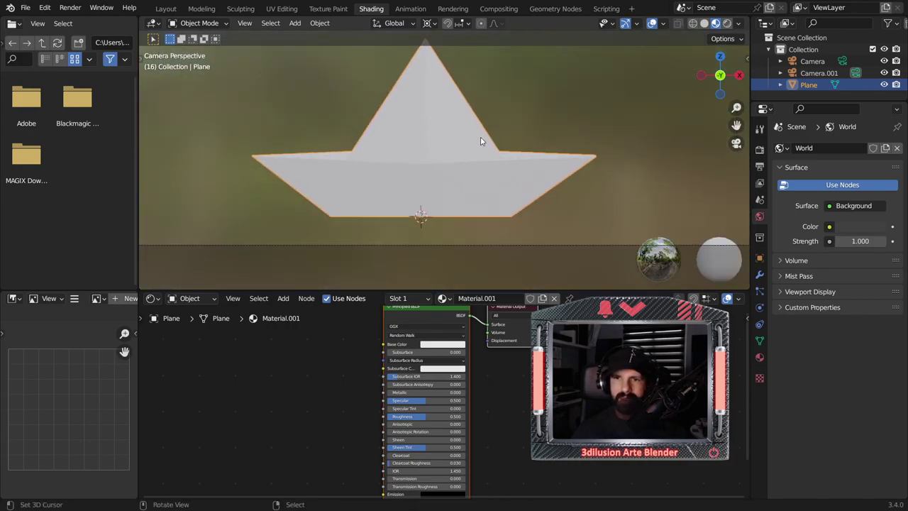
pyautogui.scroll(3, 481, 139)
pyautogui.click(448, 346)
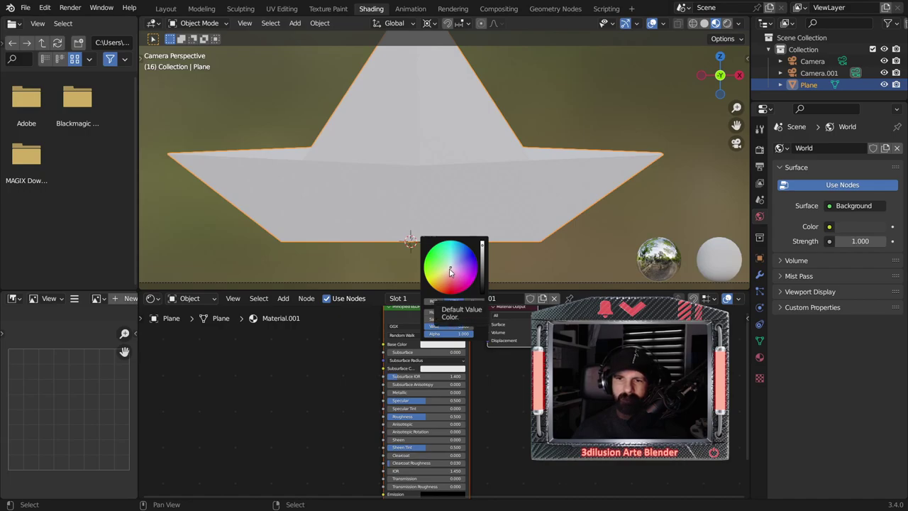
# Step: Add a Bump node from the Vector menu to the boat's shader
pyautogui.moveTo(371, 343); pyautogui.dragTo(384, 370, button='middle')
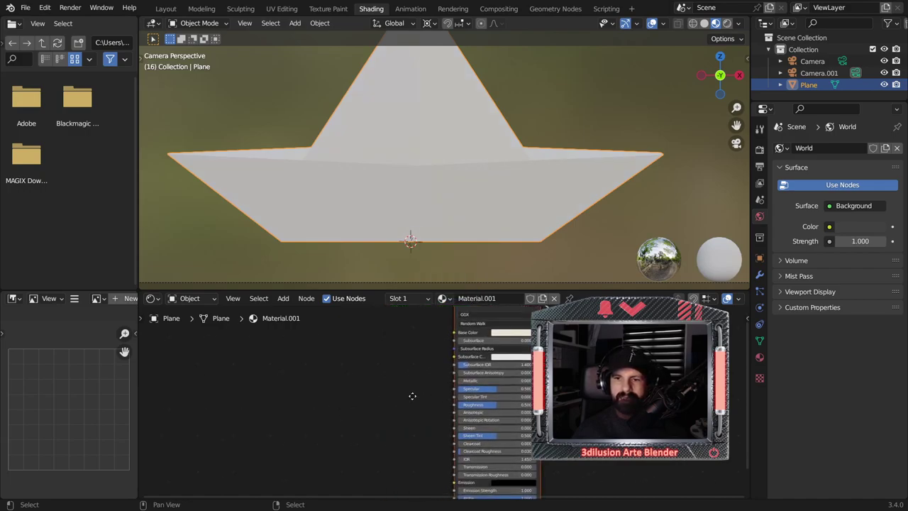
pyautogui.hotkey('shift', 'a')
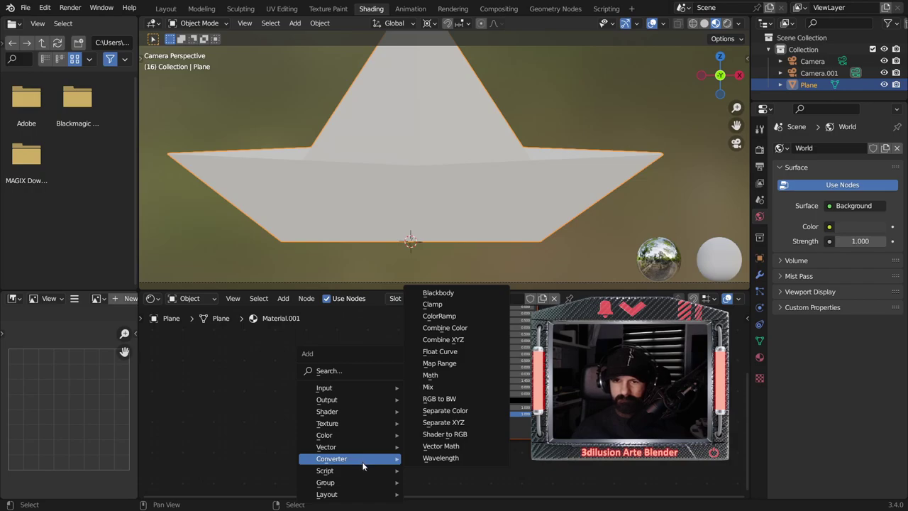
pyautogui.moveTo(349, 447)
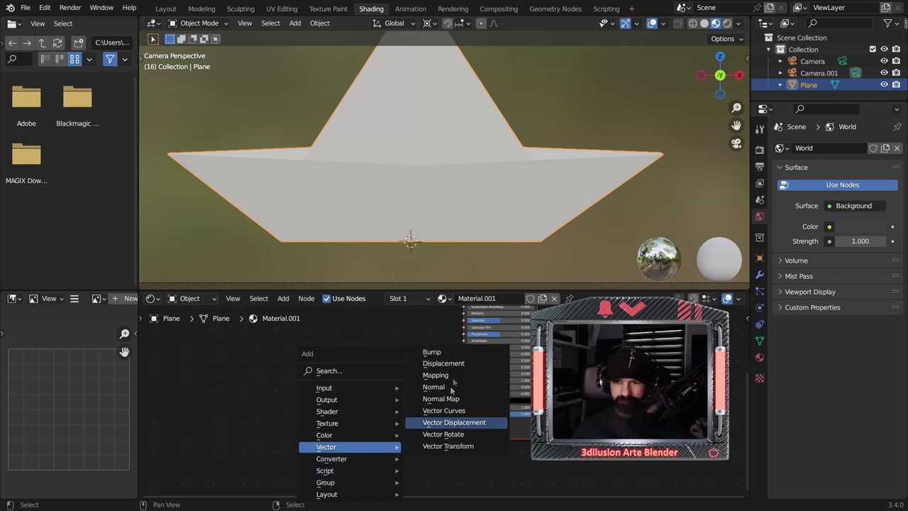
pyautogui.click(431, 352)
# Step: Link the Bump node to the BSDF Normal and feed it a Noise Texture's Fac as Height
pyautogui.click(419, 403)
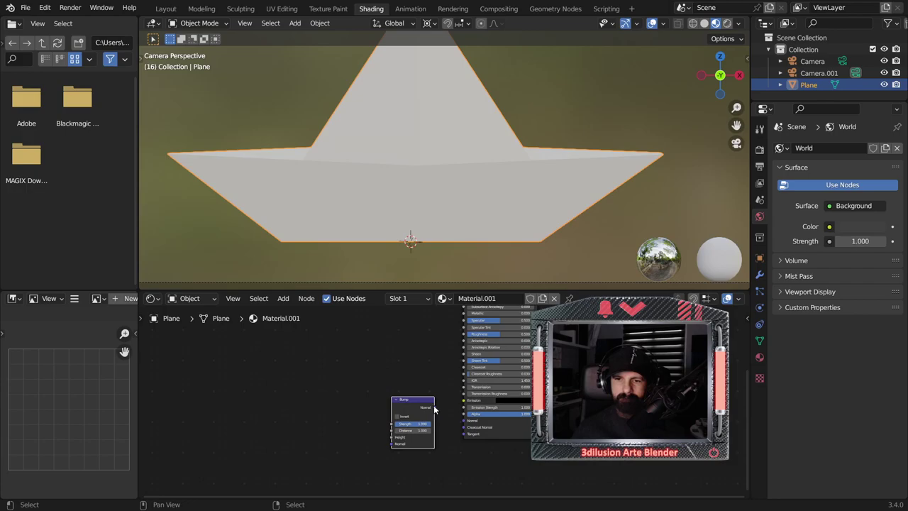
pyautogui.moveTo(434, 407); pyautogui.dragTo(465, 421)
pyautogui.hotkey('shift', 'a')
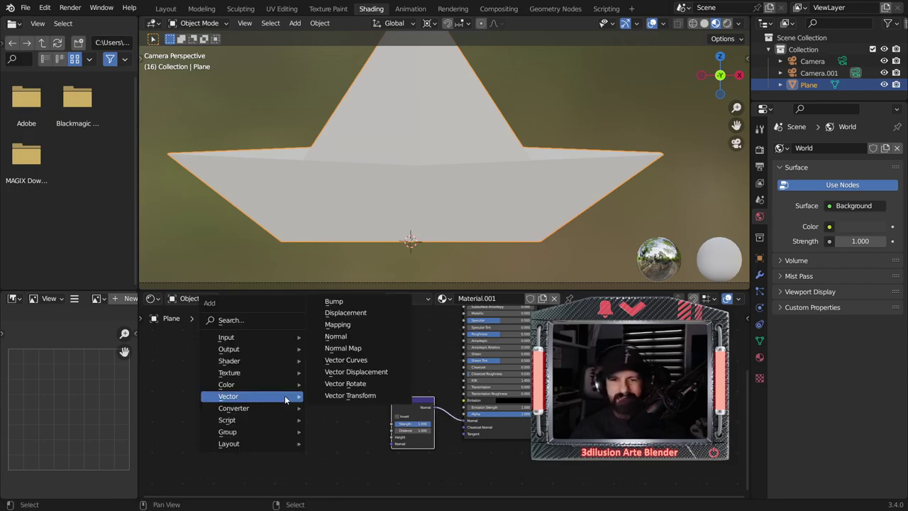
pyautogui.moveTo(229, 372)
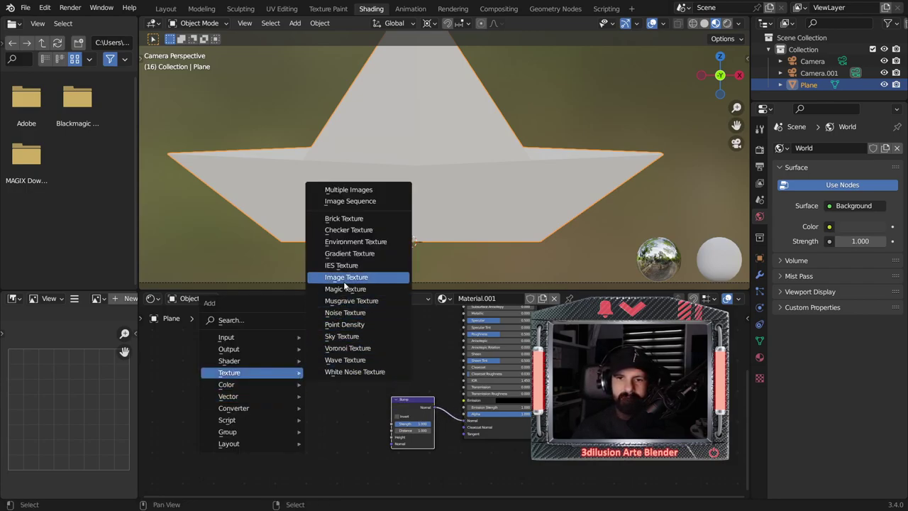
pyautogui.click(345, 312)
pyautogui.click(250, 427)
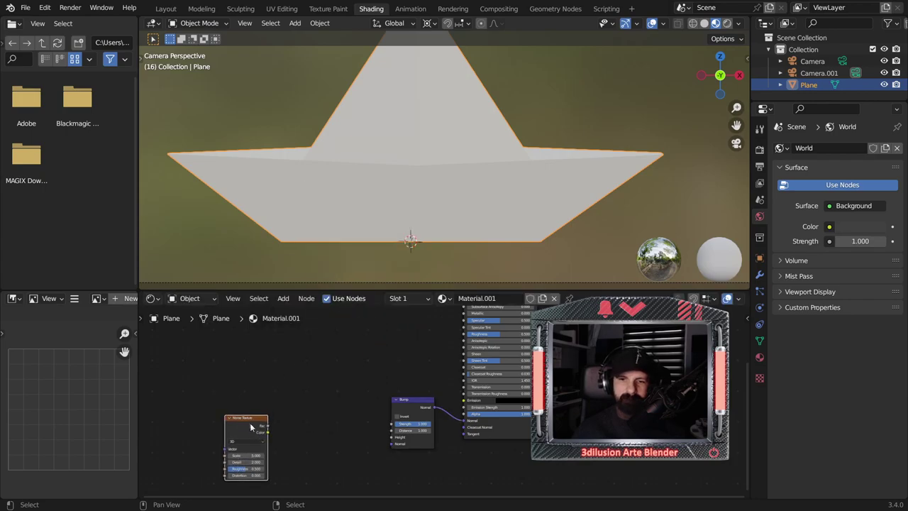
pyautogui.moveTo(267, 432); pyautogui.dragTo(349, 410)
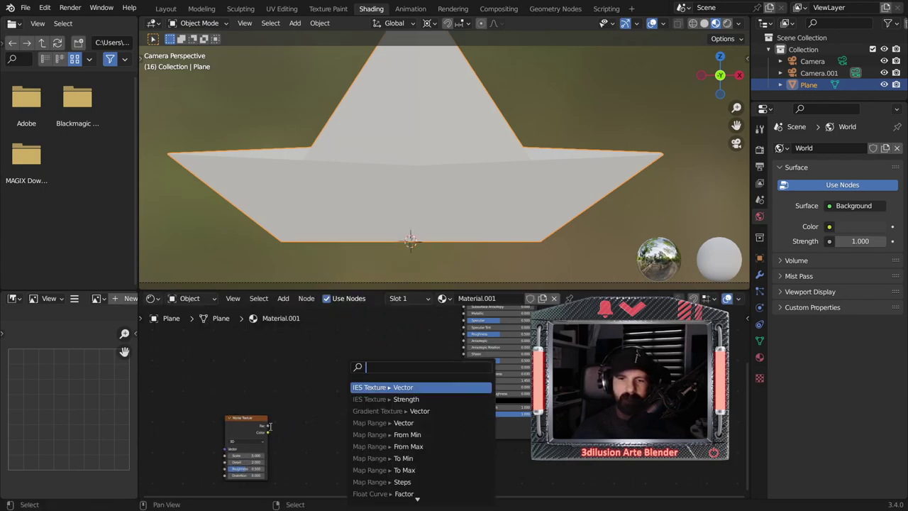
pyautogui.moveTo(268, 429); pyautogui.dragTo(391, 437)
pyautogui.moveTo(246, 447); pyautogui.dragTo(256, 422)
pyautogui.scroll(2, 404, 160)
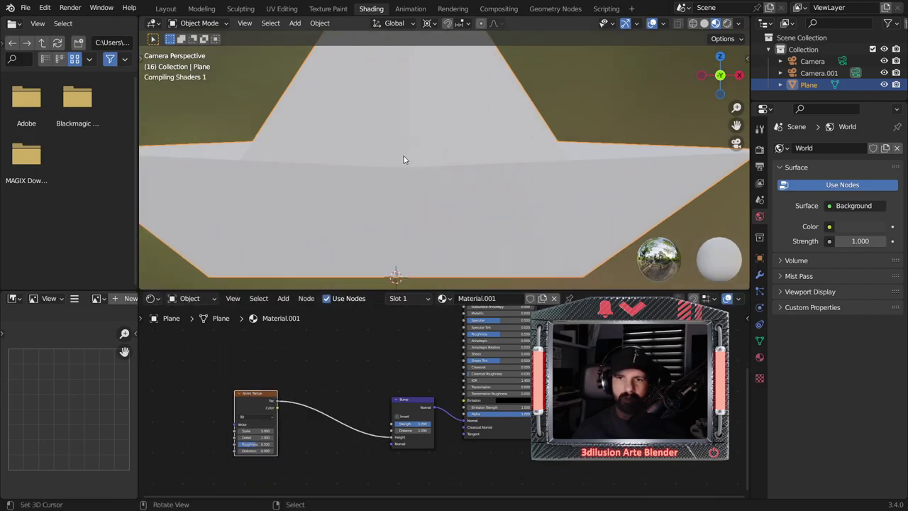
# Step: Preview the shading and raise the Noise Texture scale to 344.8
pyautogui.click(725, 24)
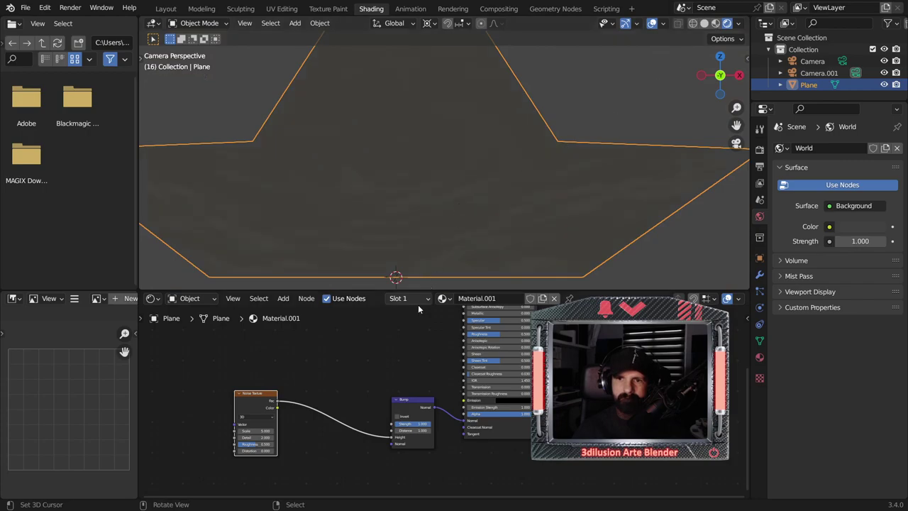
pyautogui.click(716, 23)
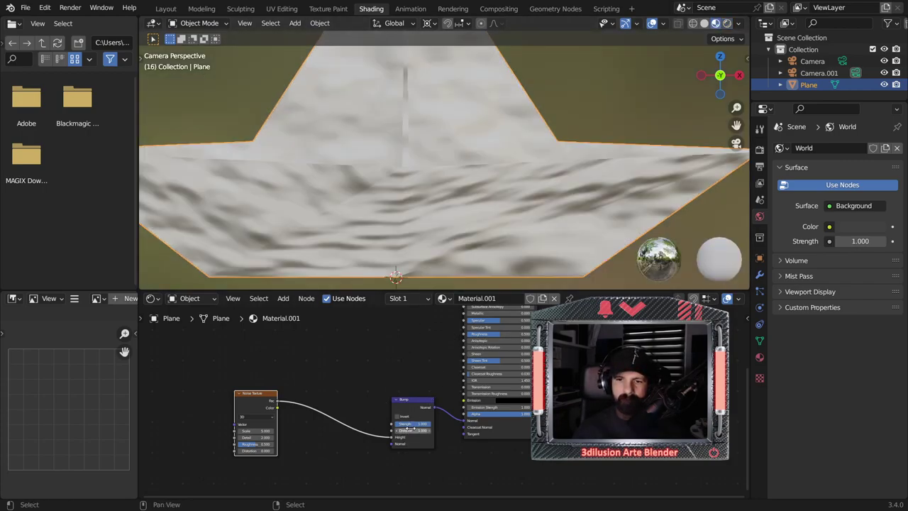
pyautogui.moveTo(256, 431)
pyautogui.mouseDown()
pyautogui.moveTo(298, 431)
pyautogui.moveTo(215, 430)
pyautogui.mouseUp()
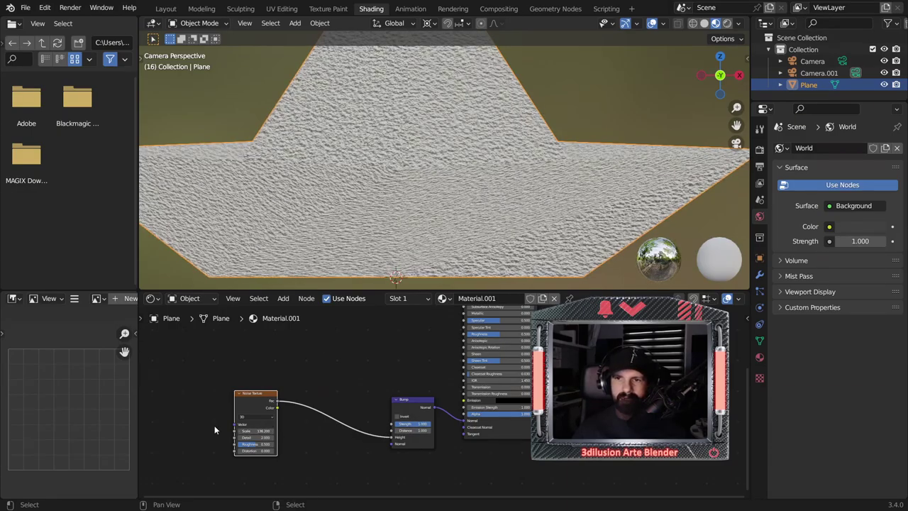
pyautogui.moveTo(215, 430); pyautogui.dragTo(320, 378, button='middle')
pyautogui.scroll(1, 386, 405)
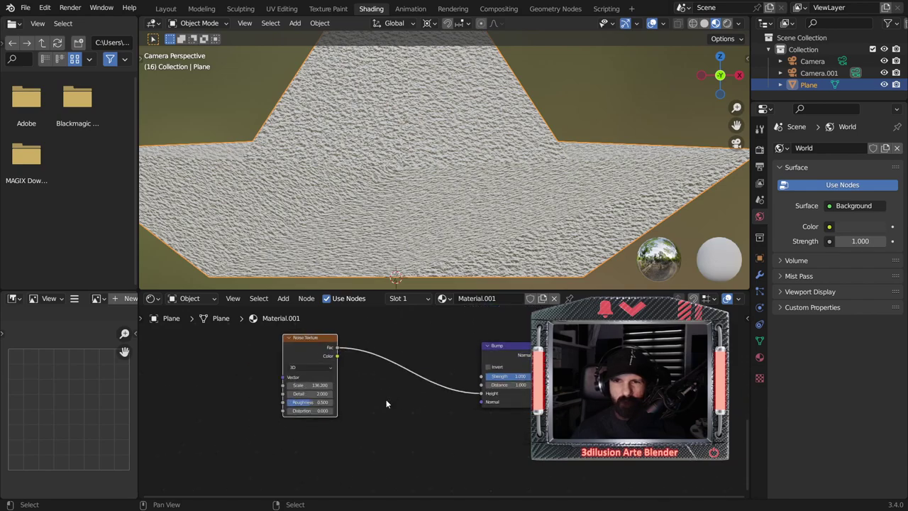
pyautogui.scroll(2, 376, 401)
pyautogui.moveTo(270, 379); pyautogui.dragTo(369, 379)
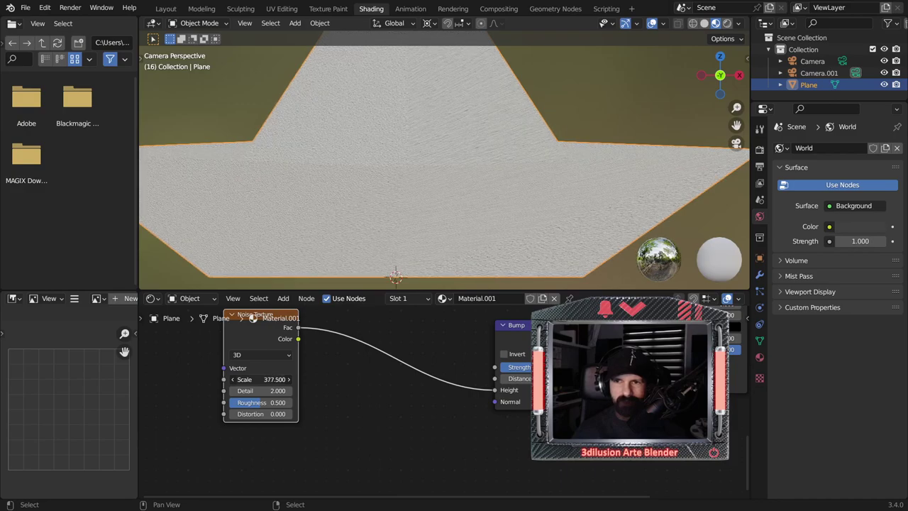
pyautogui.moveTo(277, 379); pyautogui.dragTo(266, 379)
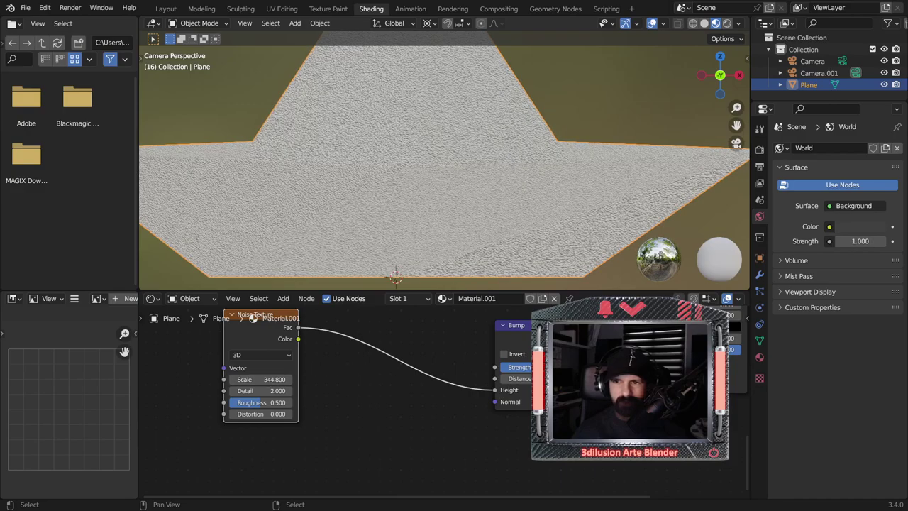
# Step: Lower the Bump strength for a subtler paper texture
pyautogui.moveTo(522, 366); pyautogui.dragTo(500, 367)
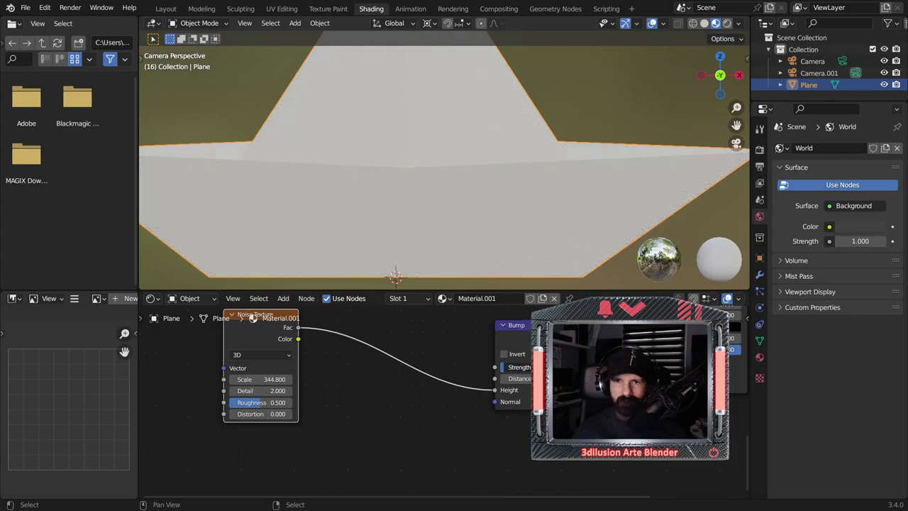
pyautogui.scroll(-3, 500, 276)
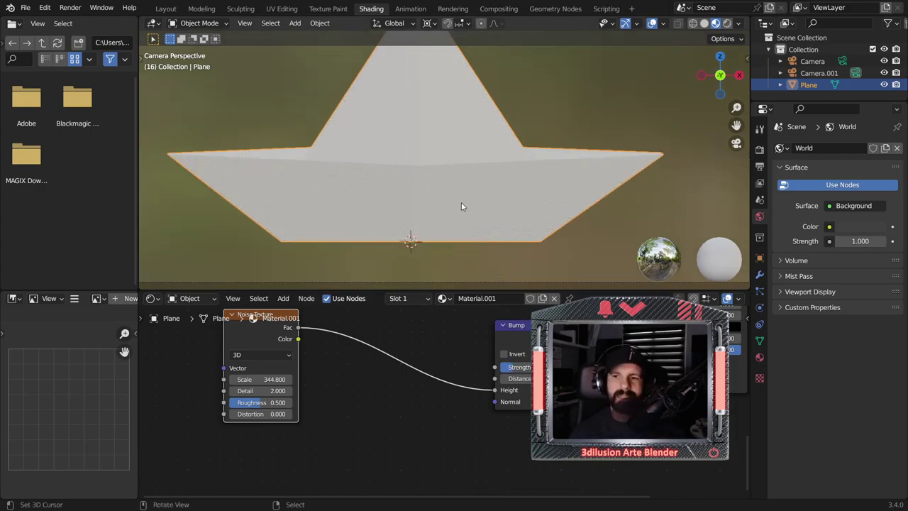
pyautogui.scroll(-1, 458, 430)
pyautogui.moveTo(460, 430); pyautogui.dragTo(354, 335, button='middle')
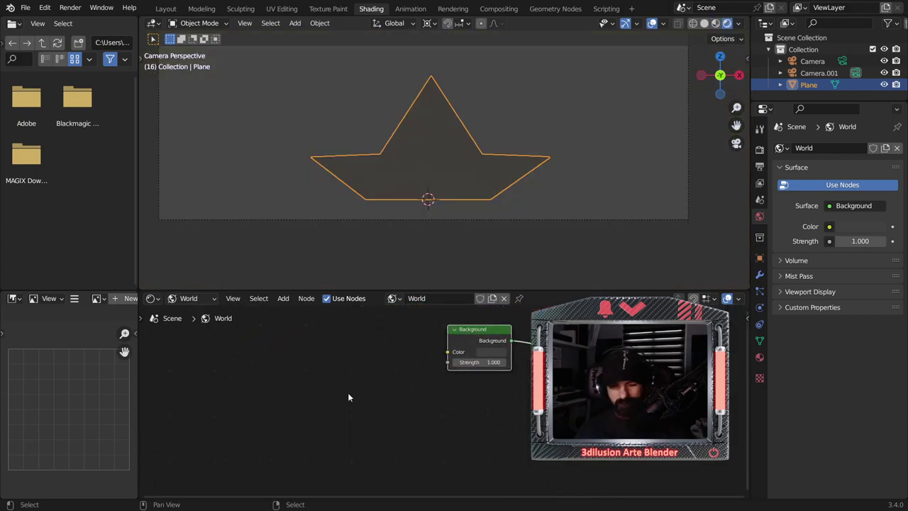
# Step: Add an Environment Texture node to the World and link it to Background Color
pyautogui.hotkey('shift', 'a')
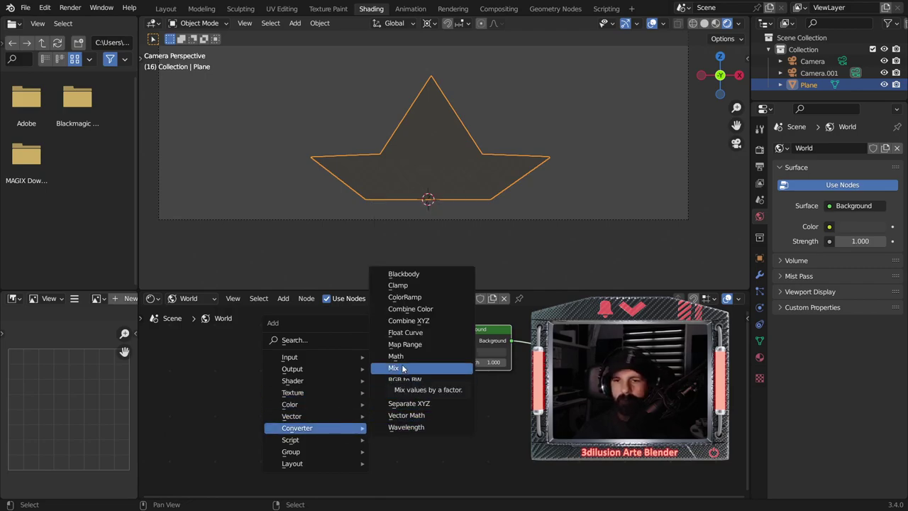
pyautogui.moveTo(292, 392)
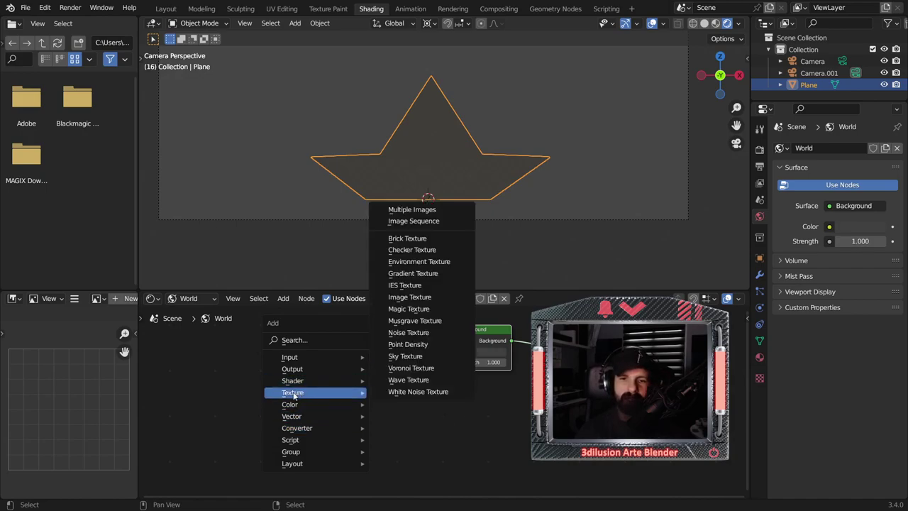
pyautogui.press('Escape')
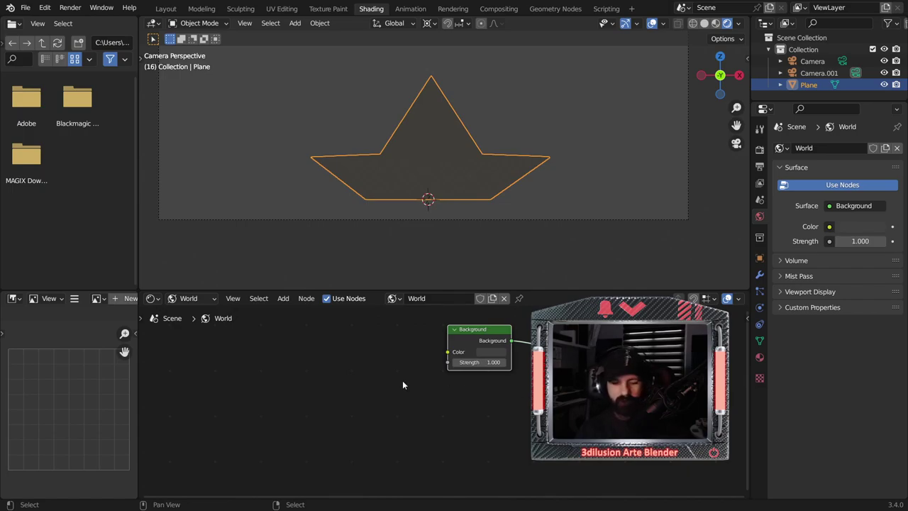
pyautogui.hotkey('shift', 'a')
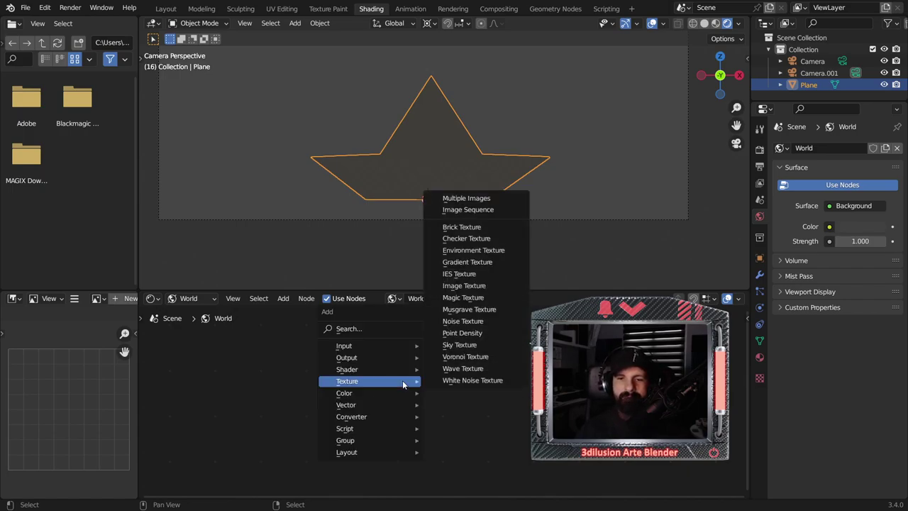
pyautogui.click(477, 257)
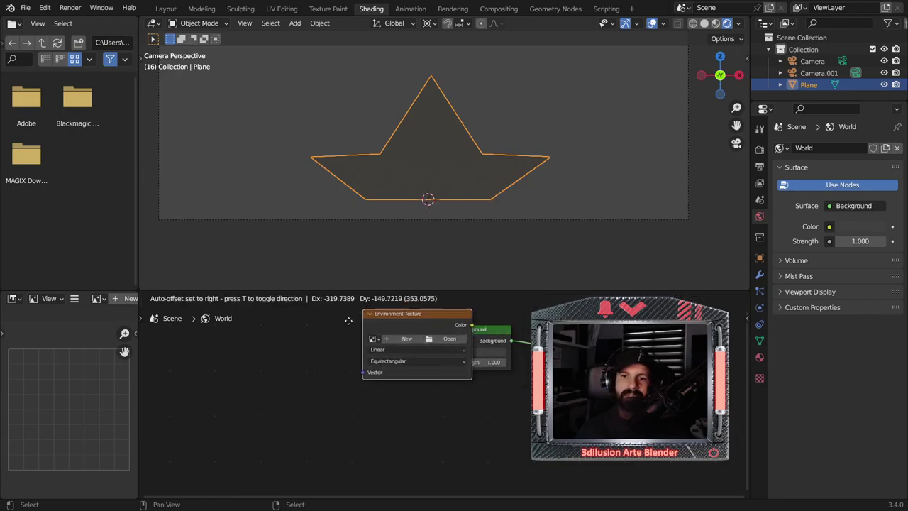
pyautogui.click(296, 336)
pyautogui.moveTo(404, 351); pyautogui.dragTo(454, 353)
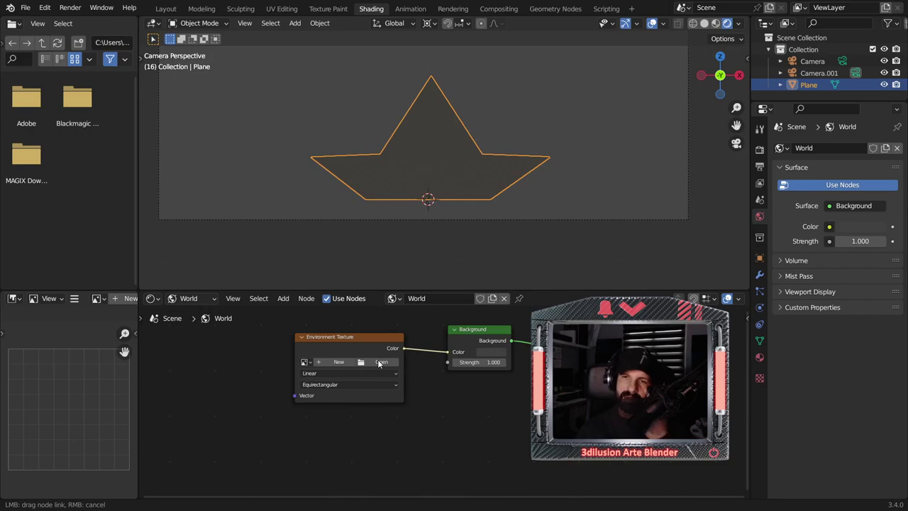
# Step: Load pizzo_pemice_puresky_4k.exr from D:\hdri into the Environment Texture
pyautogui.click(382, 362)
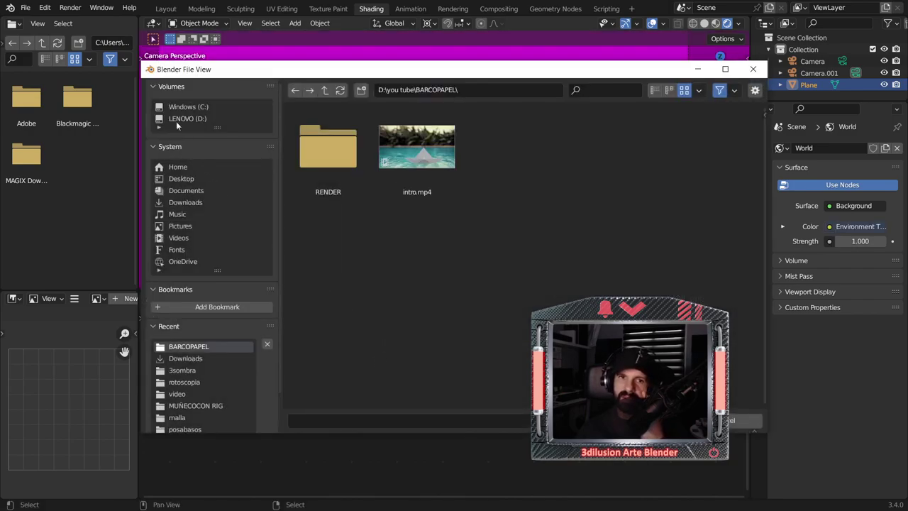
pyautogui.click(188, 119)
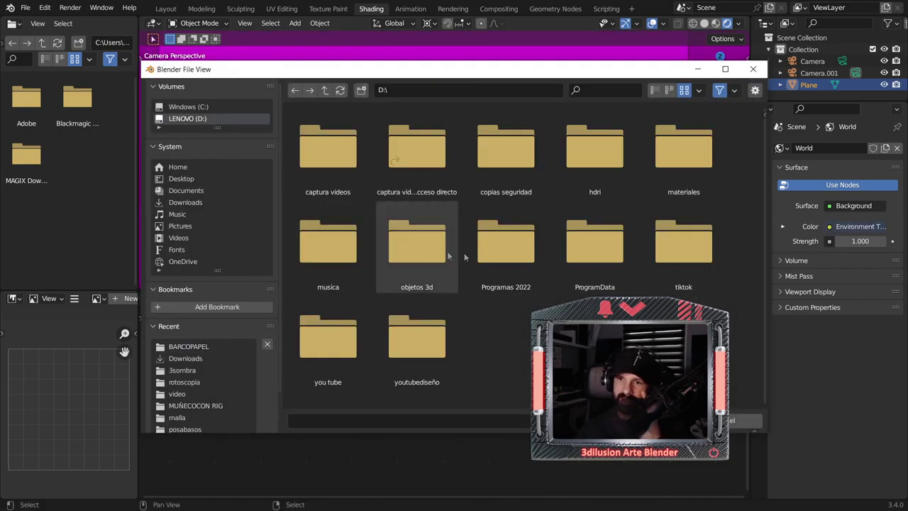
pyautogui.click(599, 159)
pyautogui.doubleClick(599, 157)
pyautogui.doubleClick(332, 241)
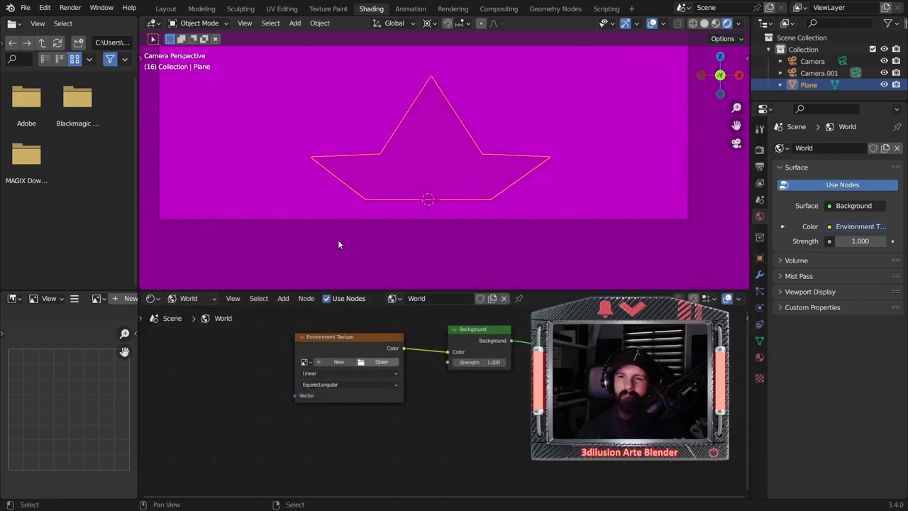
pyautogui.scroll(-2, 434, 180)
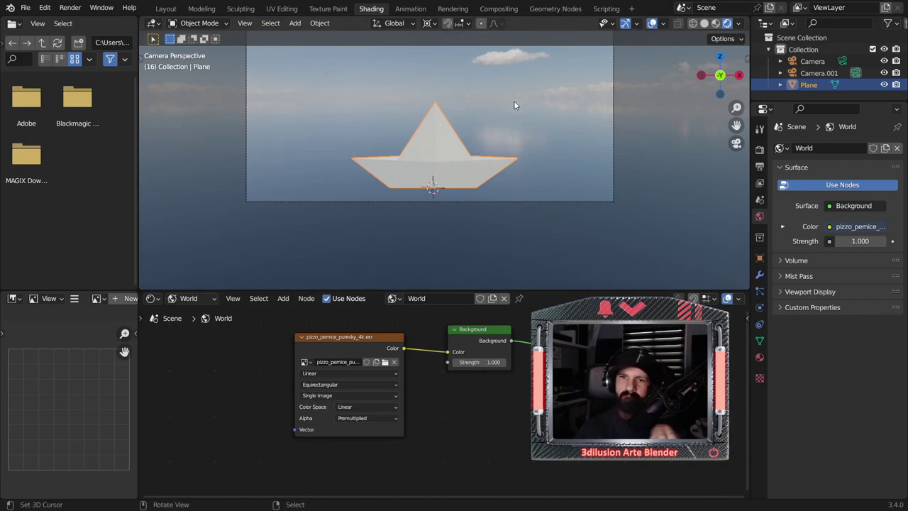
pyautogui.click(760, 149)
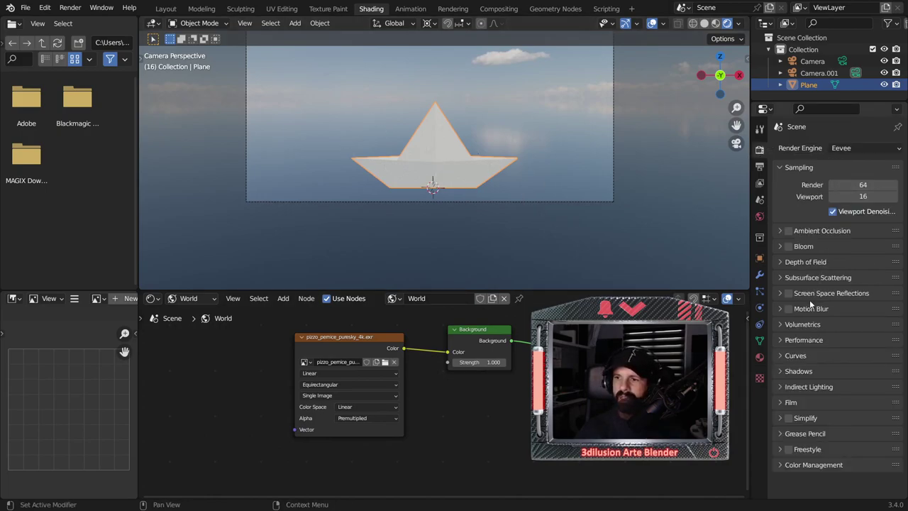
# Step: Enable Film > Transparent in the render settings
pyautogui.click(786, 403)
pyautogui.click(829, 433)
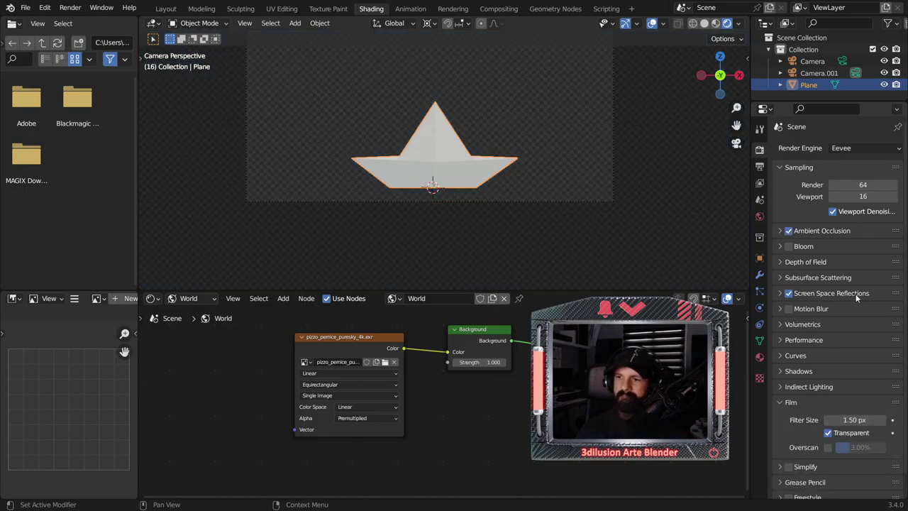
pyautogui.scroll(1, 475, 223)
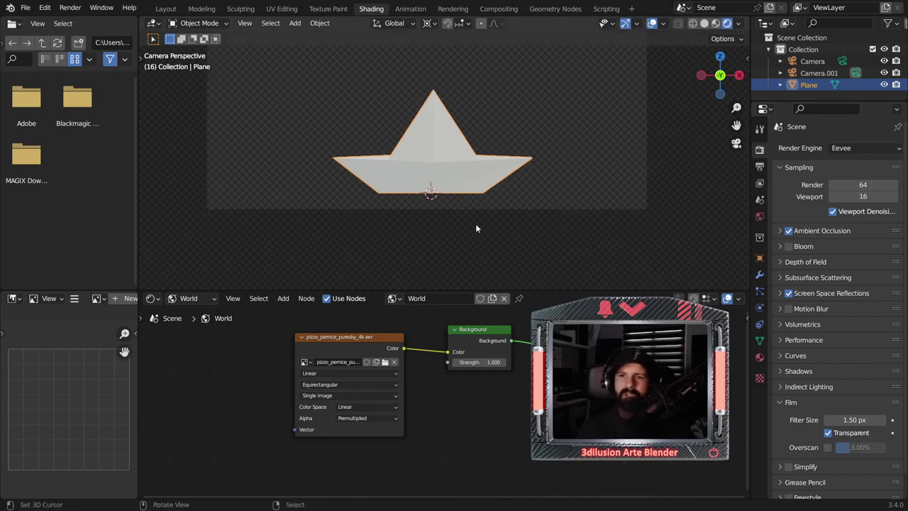
pyautogui.scroll(2, 475, 224)
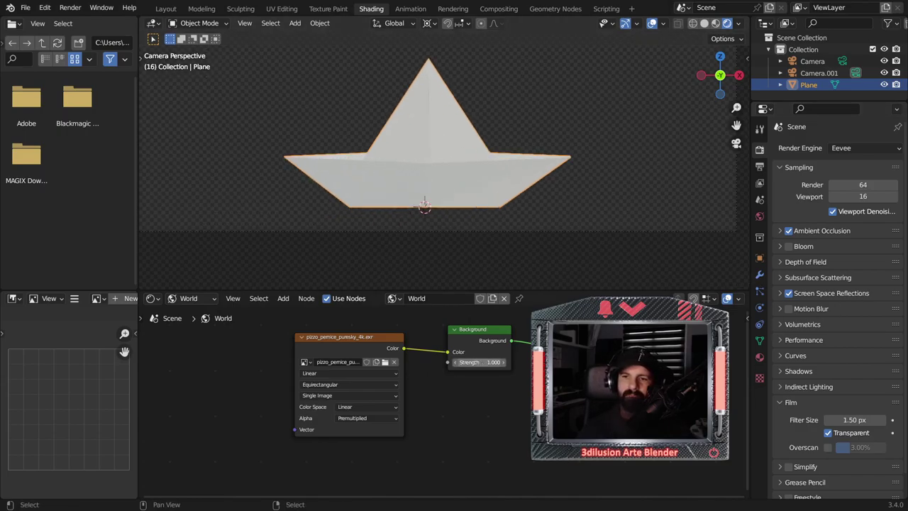
# Step: Set the world Background strength to 0.2
pyautogui.moveTo(479, 362); pyautogui.dragTo(504, 362)
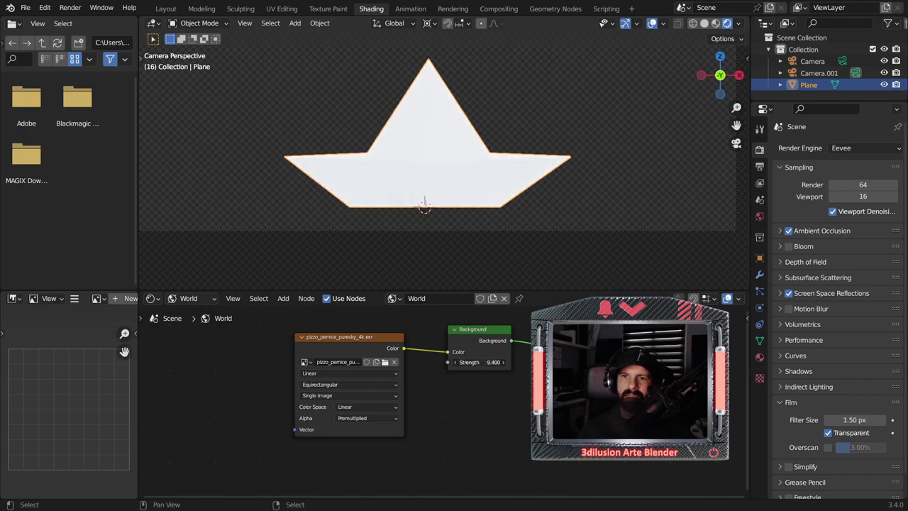
pyautogui.moveTo(504, 362); pyautogui.dragTo(505, 364)
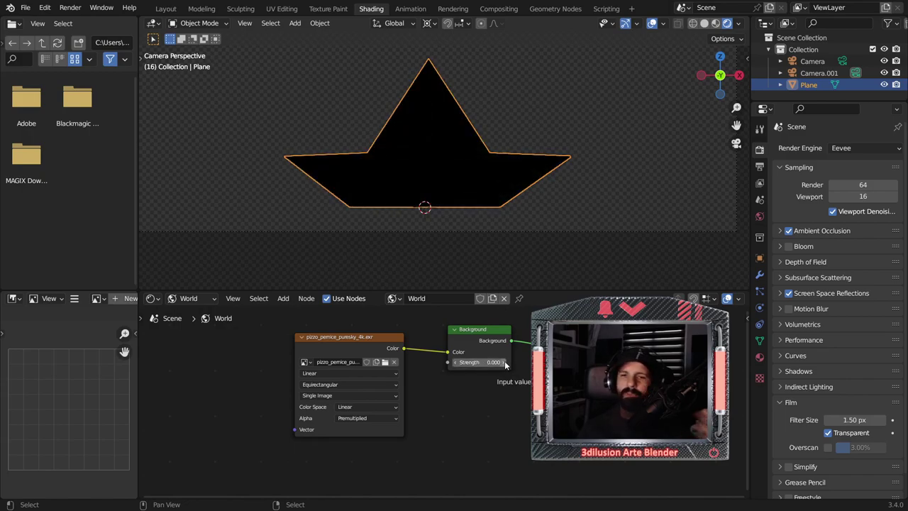
pyautogui.click(505, 362)
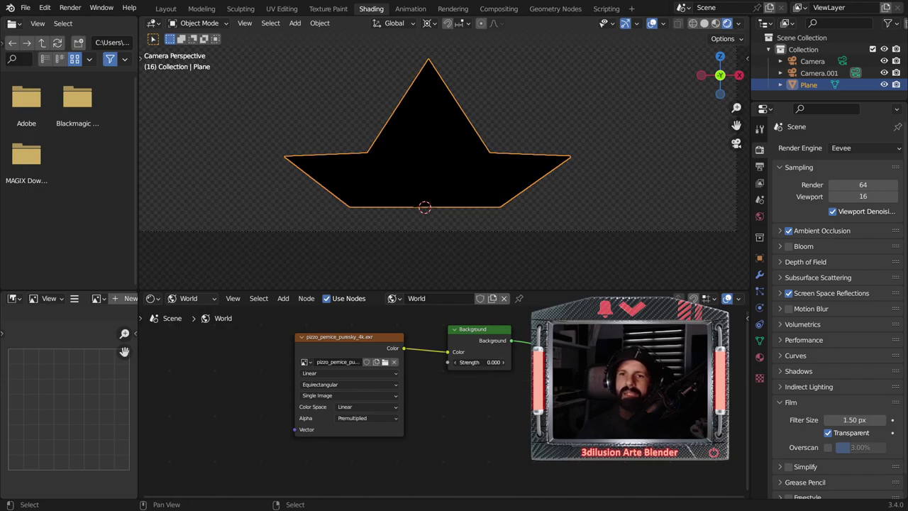
pyautogui.click(505, 363)
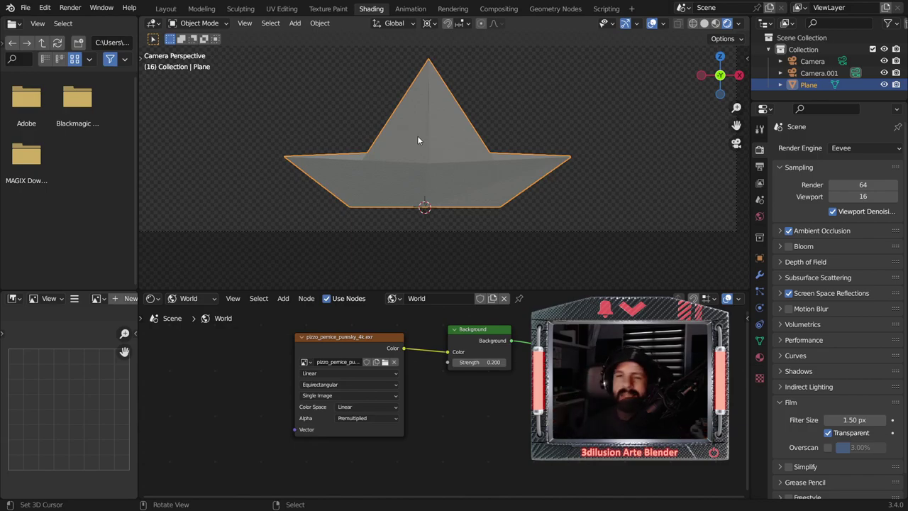
pyautogui.scroll(-3, 421, 152)
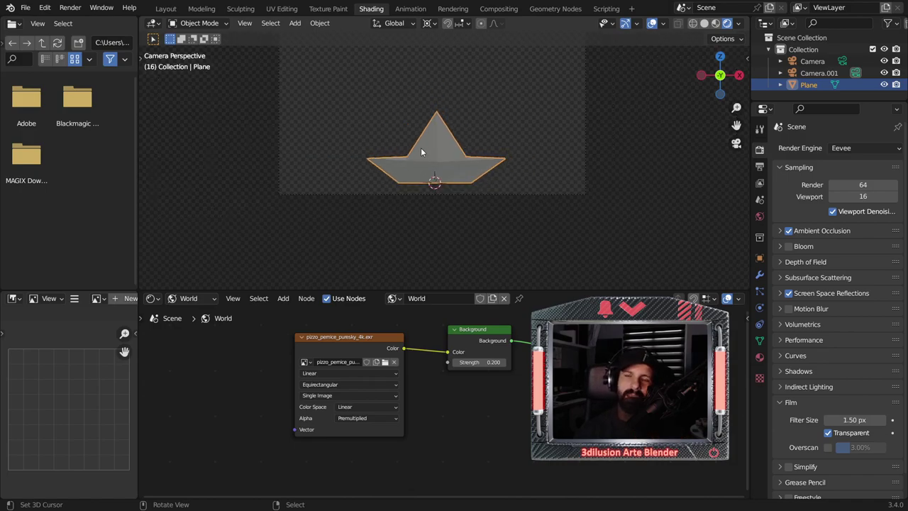
pyautogui.press('KP_7')
# Step: Add a Sun light from the top view and aim its direction across the paper boat
pyautogui.scroll(-4, 425, 148)
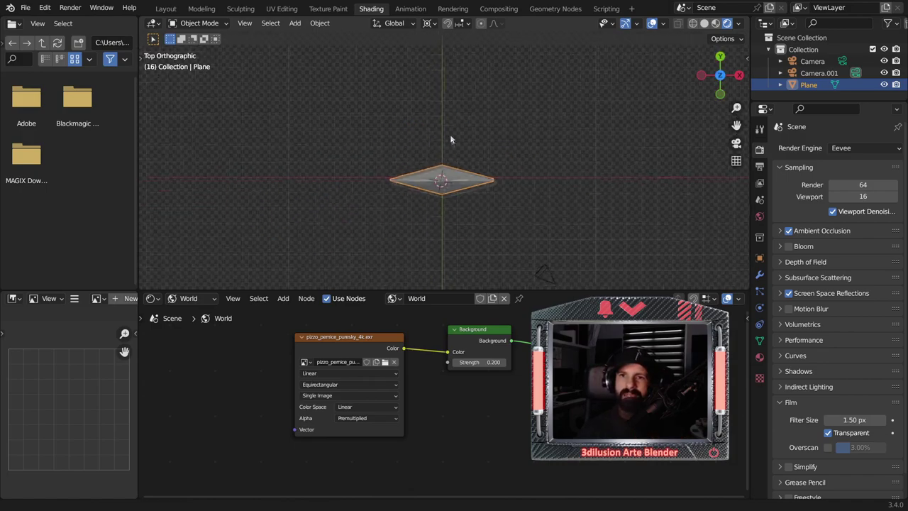
pyautogui.keyDown('shift'); pyautogui.moveTo(450, 135); pyautogui.dragTo(445, 175, button='middle'); pyautogui.keyUp('shift')
pyautogui.hotkey('shift', 'a')
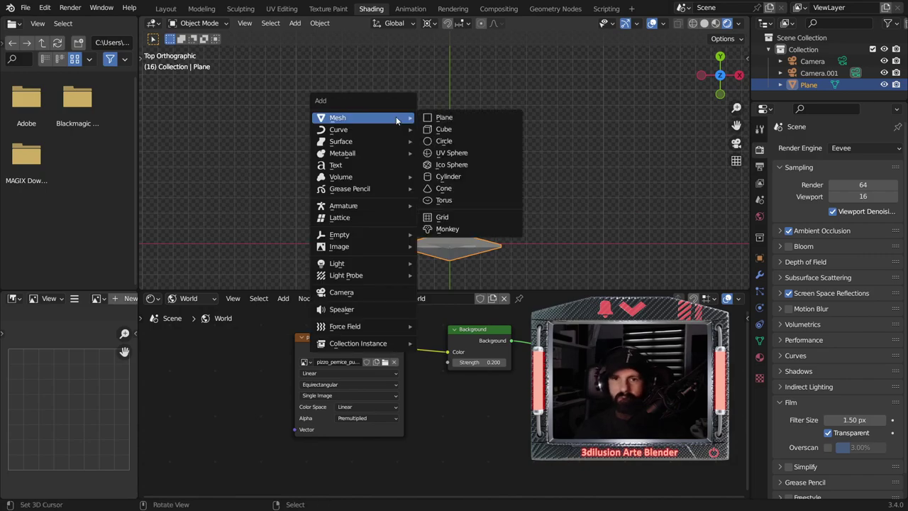
pyautogui.moveTo(337, 263)
pyautogui.click(441, 275)
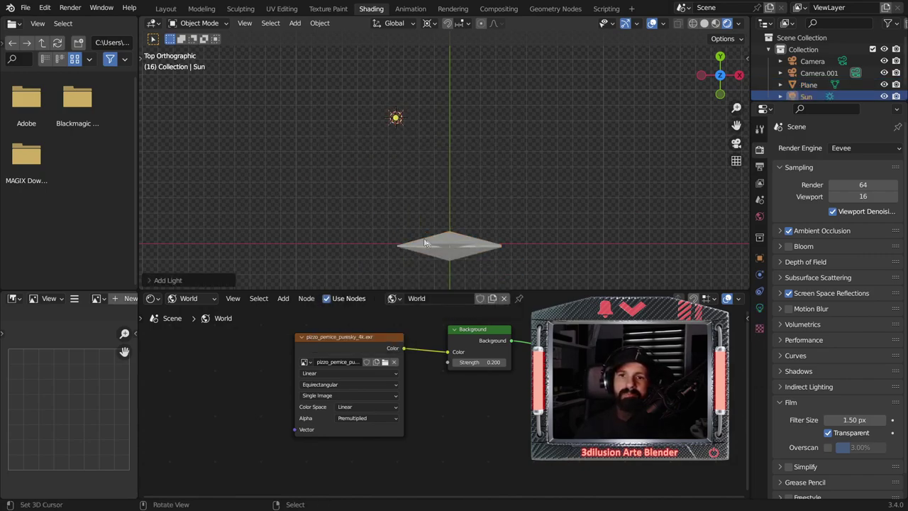
pyautogui.moveTo(412, 220); pyautogui.dragTo(374, 213, button='middle')
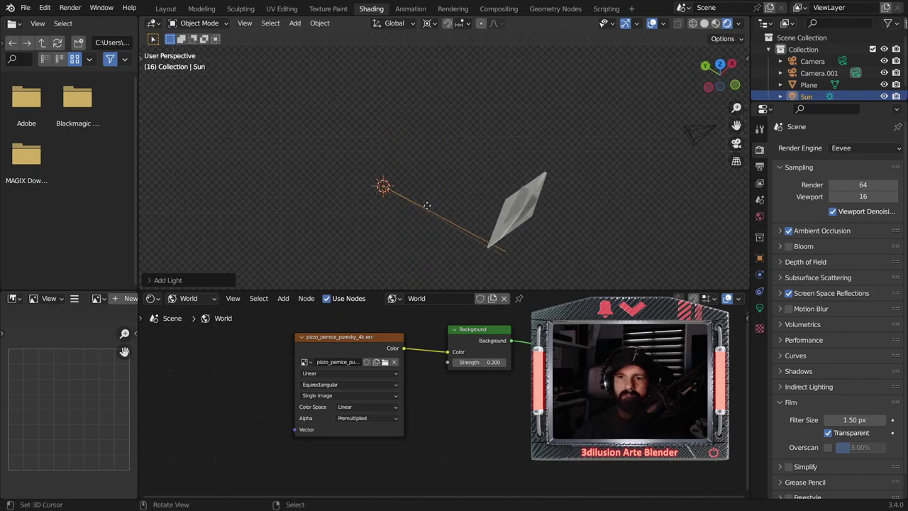
pyautogui.press('g')
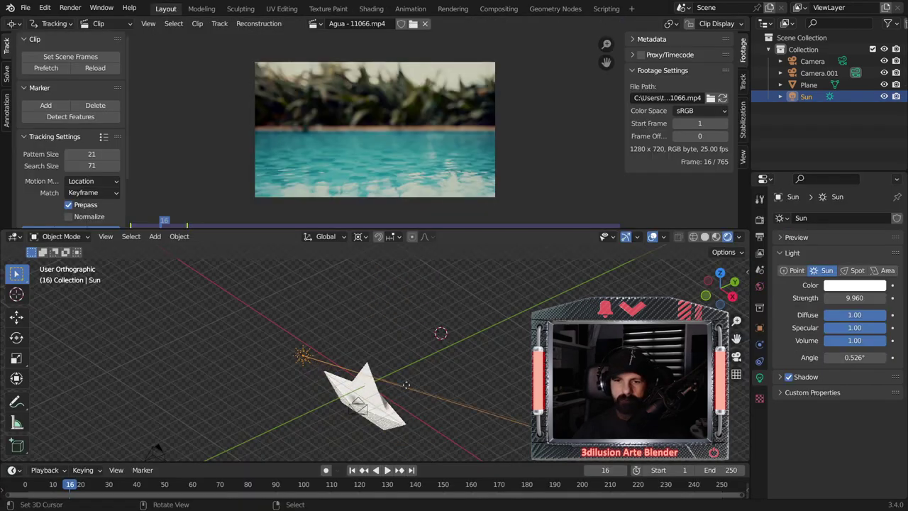
pyautogui.moveTo(356, 301); pyautogui.dragTo(247, 407)
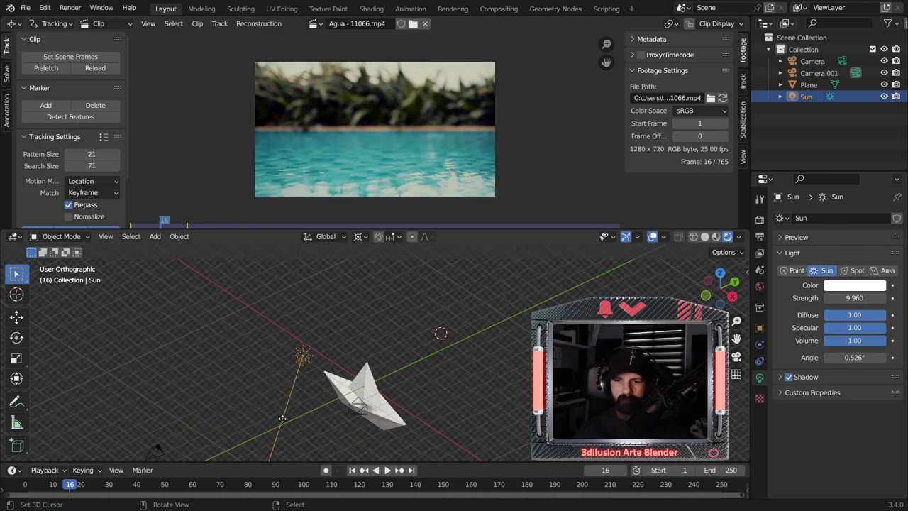
pyautogui.press('KP_0')
pyautogui.scroll(3, 358, 433)
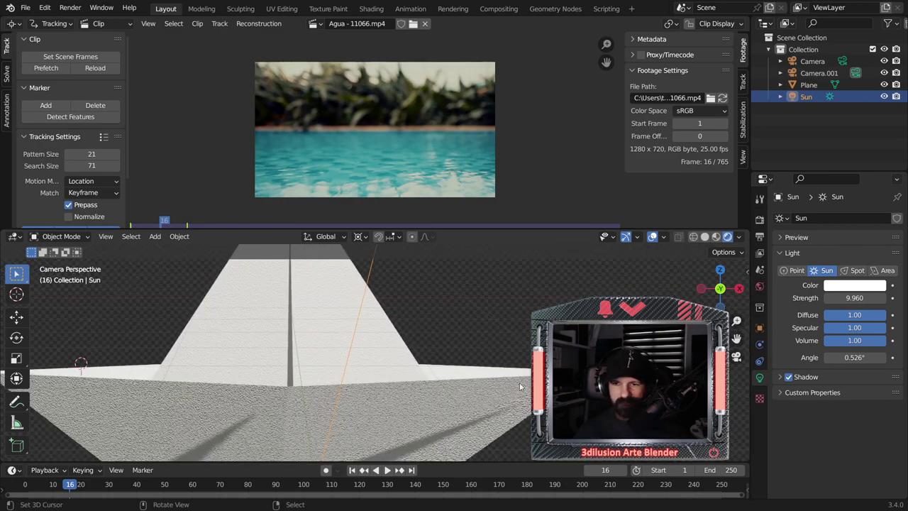
pyautogui.click(371, 9)
pyautogui.scroll(3, 567, 463)
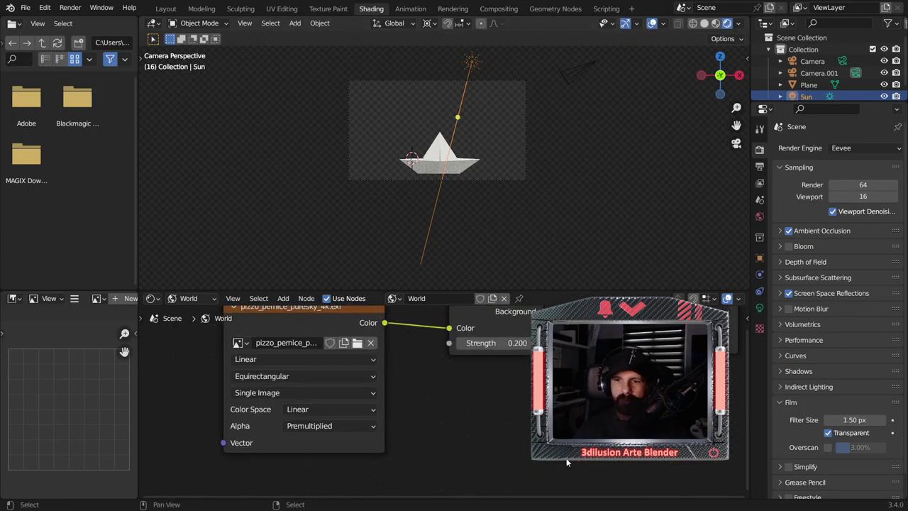
# Step: Switch the node editor from World to Object shaders and select the paper boat
pyautogui.click(191, 298)
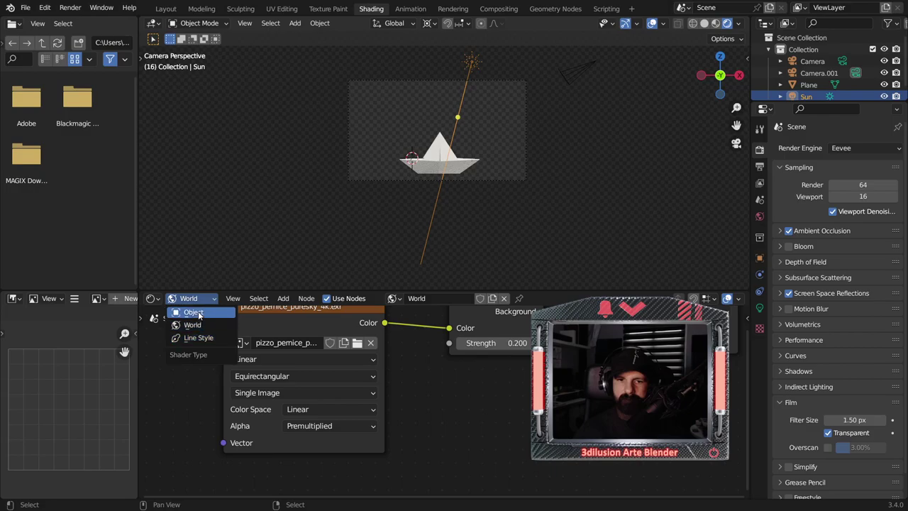
pyautogui.click(198, 315)
pyautogui.scroll(2, 427, 194)
pyautogui.scroll(2, 428, 195)
pyautogui.click(432, 199)
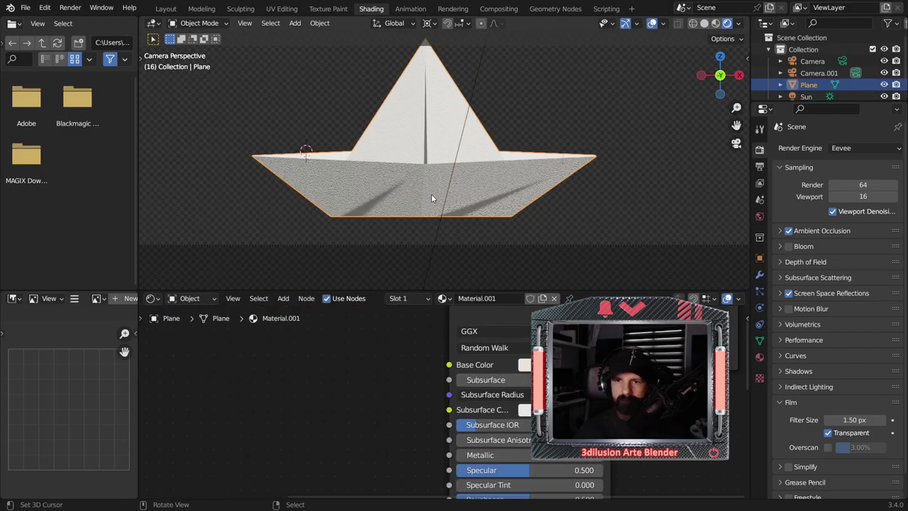
# Step: Lower the Bump node's Distance to 0.1 and return to the Layout workspace
pyautogui.moveTo(397, 483)
pyautogui.mouseDown(button='middle')
pyautogui.moveTo(397, 280)
pyautogui.moveTo(443, 198)
pyautogui.mouseUp(button='middle')
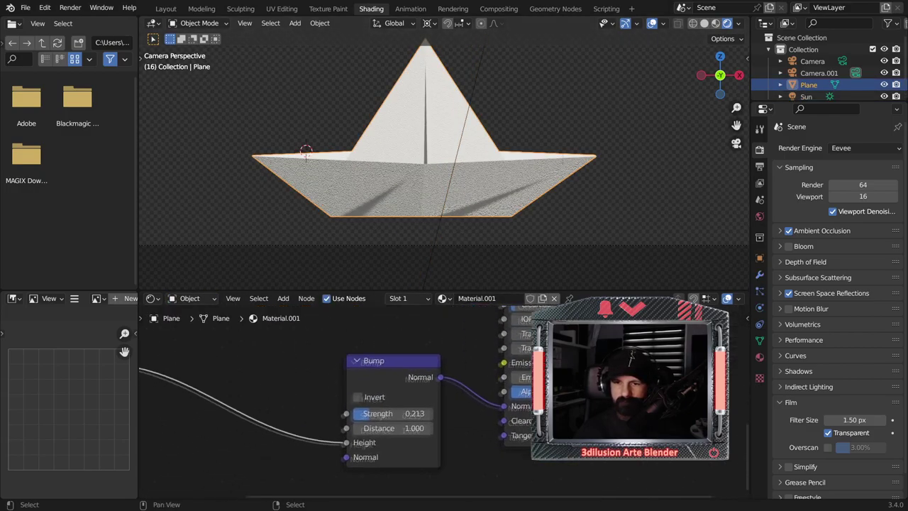
pyautogui.moveTo(397, 425); pyautogui.dragTo(451, 386, button='middle')
pyautogui.click(440, 391)
pyautogui.write('0')
pyautogui.press('Return')
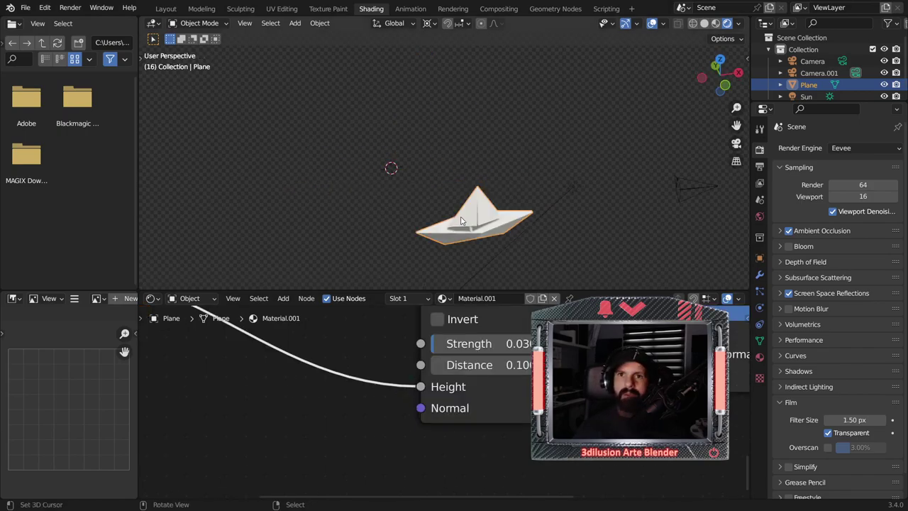
pyautogui.click(166, 8)
pyautogui.scroll(-3, 449, 278)
pyautogui.scroll(-2, 450, 278)
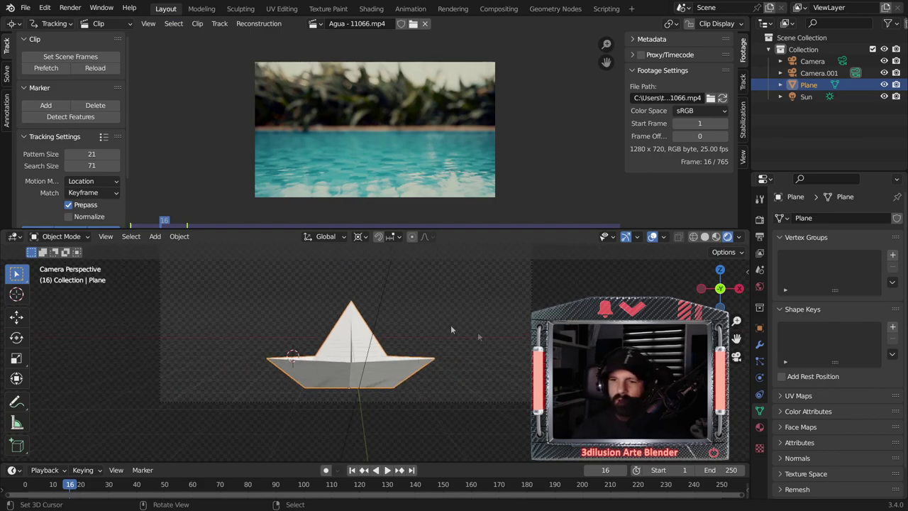
# Step: Tint the sun light pale blue
pyautogui.click(379, 297)
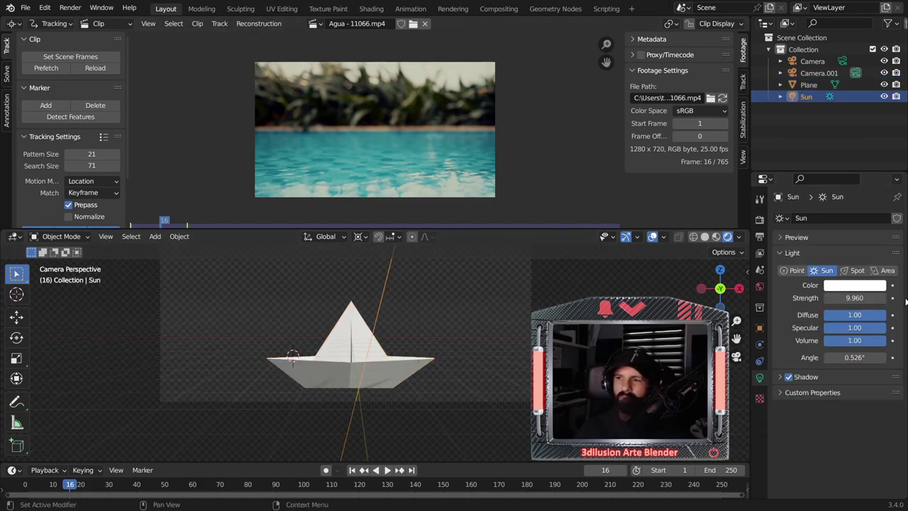
pyautogui.click(850, 287)
pyautogui.click(832, 165)
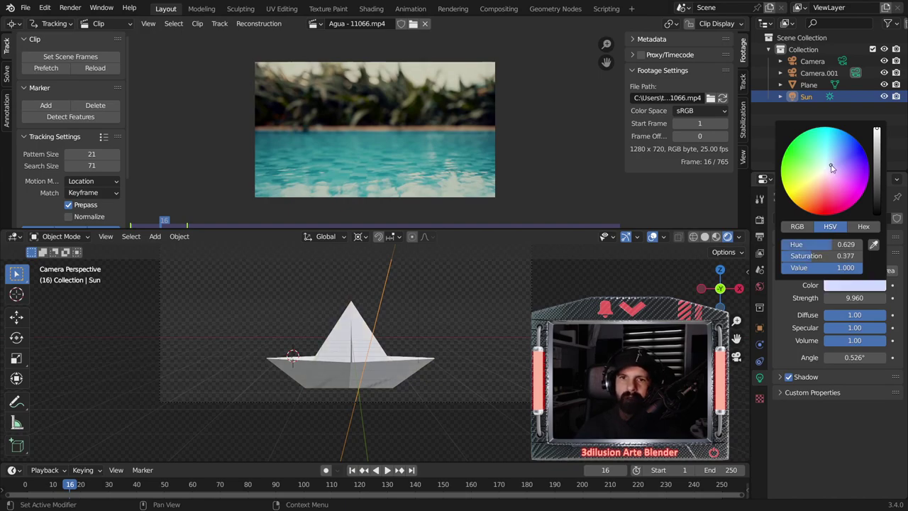
pyautogui.scroll(-2, 419, 341)
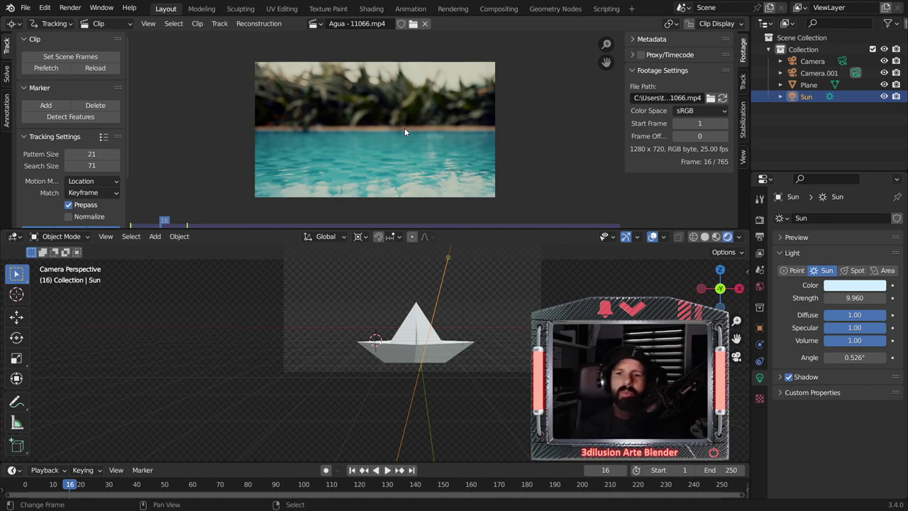
pyautogui.scroll(-2, 503, 302)
pyautogui.scroll(-2, 503, 303)
pyautogui.scroll(-1, 455, 307)
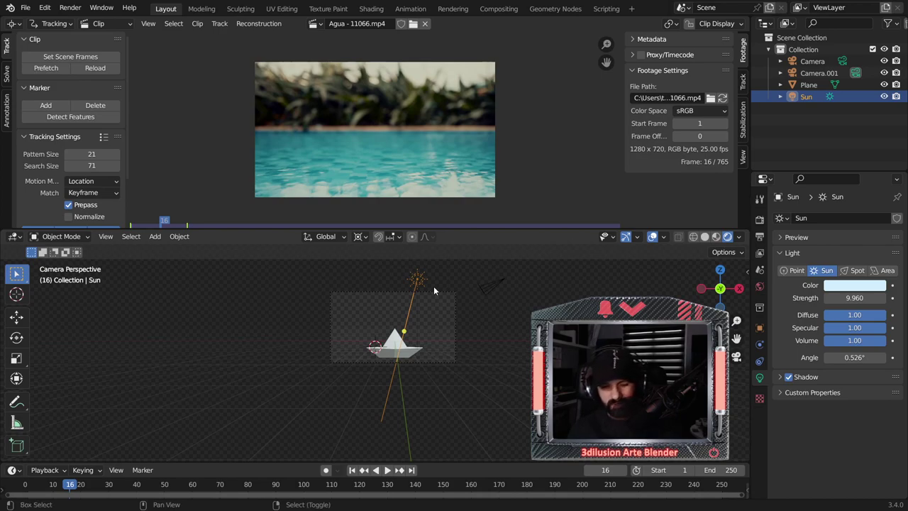
# Step: Duplicate the sun, re-aim the copy, and dim it to strength 0.030
pyautogui.hotkey('shift', 'd')
pyautogui.click(440, 334)
pyautogui.moveTo(417, 417); pyautogui.dragTo(378, 364)
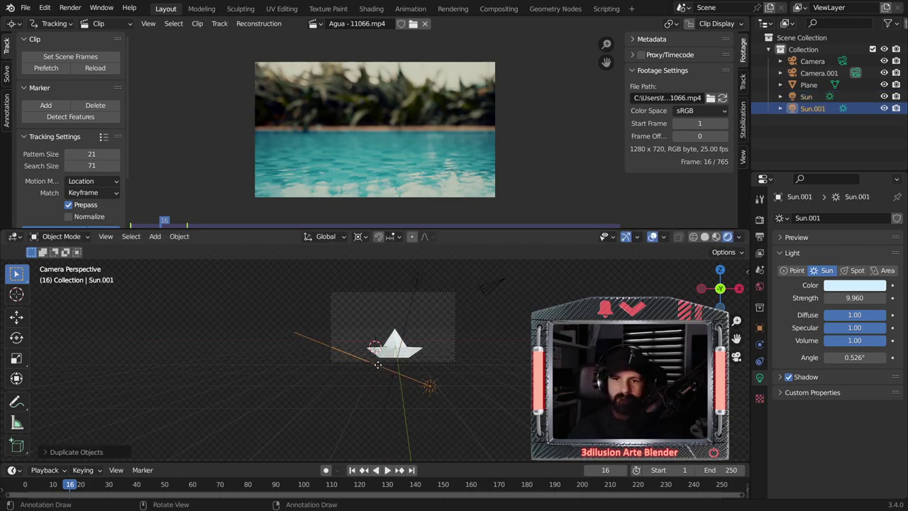
pyautogui.moveTo(377, 364); pyautogui.dragTo(392, 359)
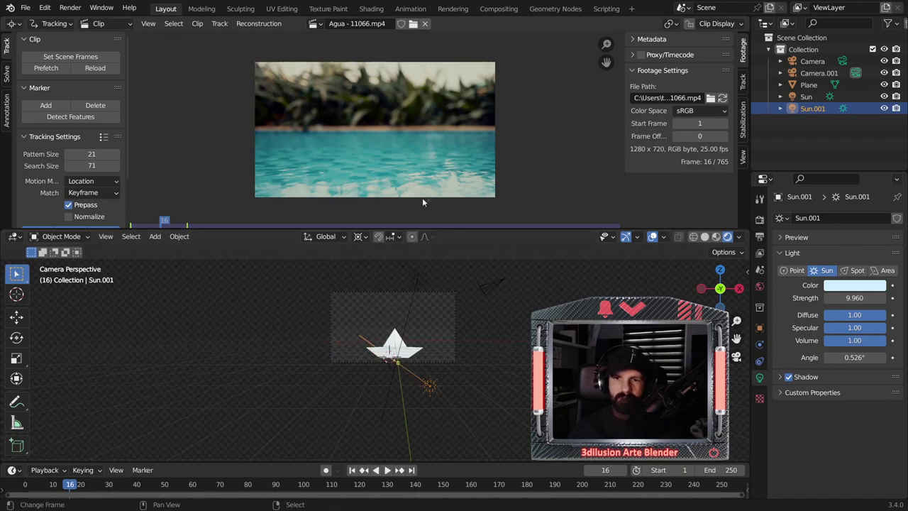
pyautogui.moveTo(476, 427); pyautogui.dragTo(502, 374, button='middle')
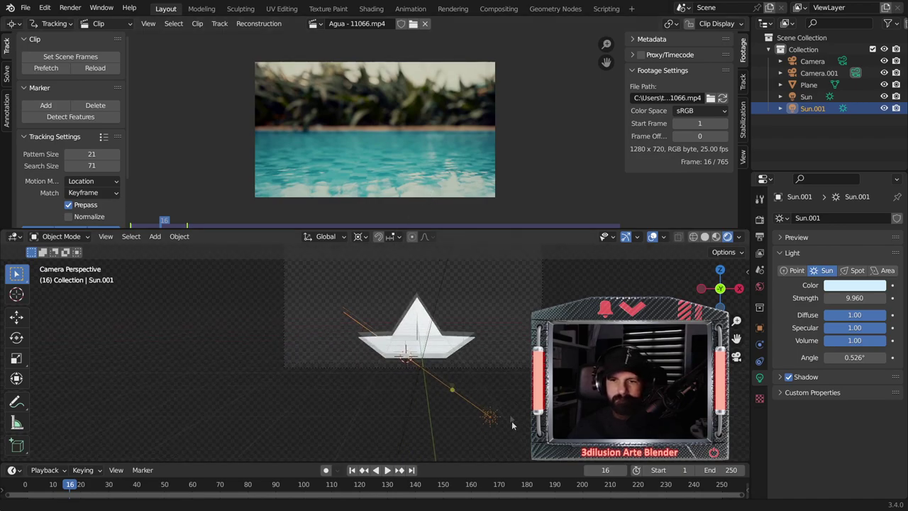
pyautogui.moveTo(850, 299); pyautogui.dragTo(830, 299)
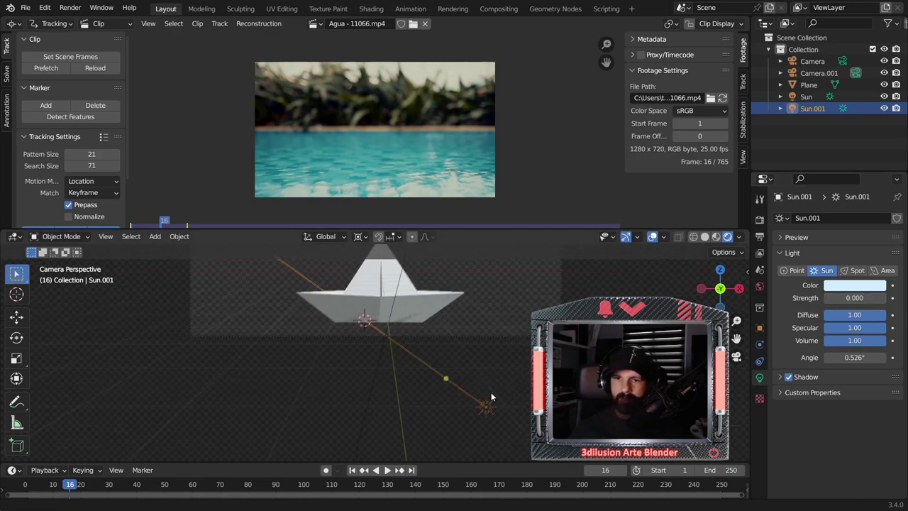
pyautogui.moveTo(880, 299); pyautogui.dragTo(898, 301)
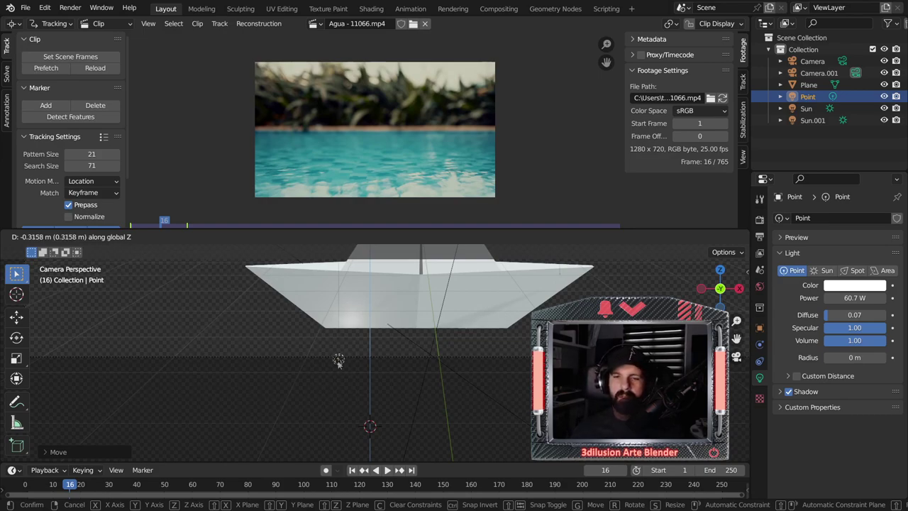
# Step: Lower the point light into place and make three copies offset to the right
pyautogui.click(339, 362)
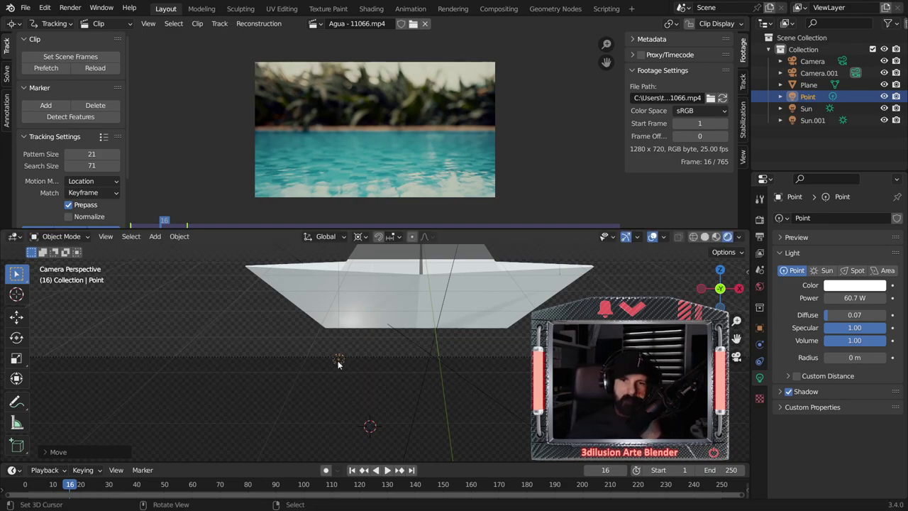
pyautogui.moveTo(358, 361); pyautogui.dragTo(377, 348, button='middle')
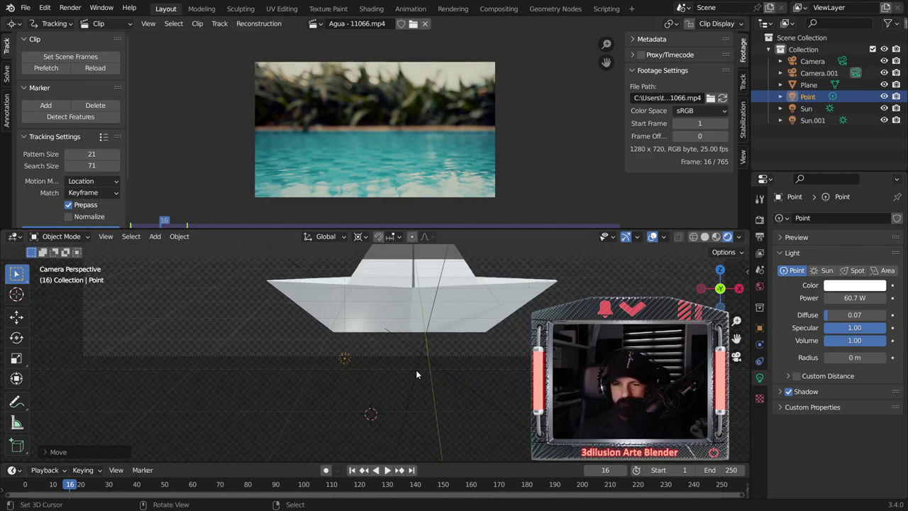
pyautogui.hotkey('shift', 'd')
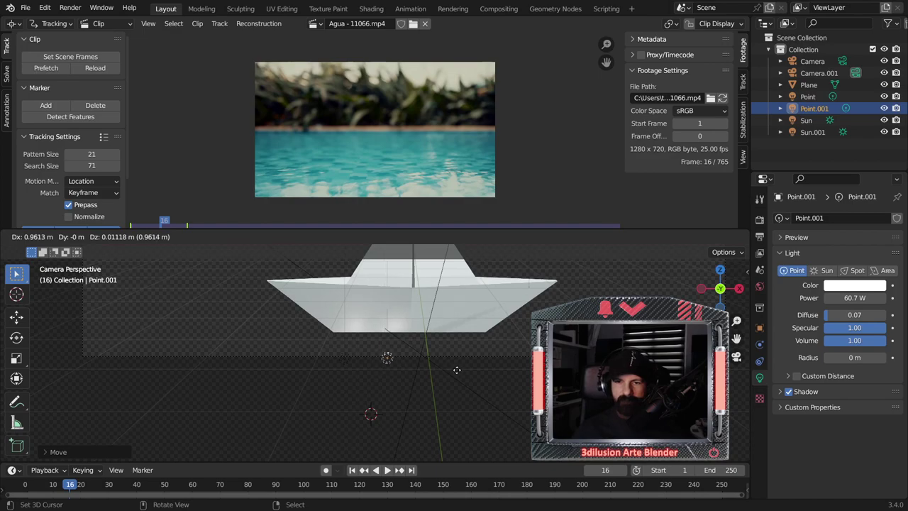
pyautogui.click(462, 370)
pyautogui.hotkey('shift', 'd')
pyautogui.click(436, 361)
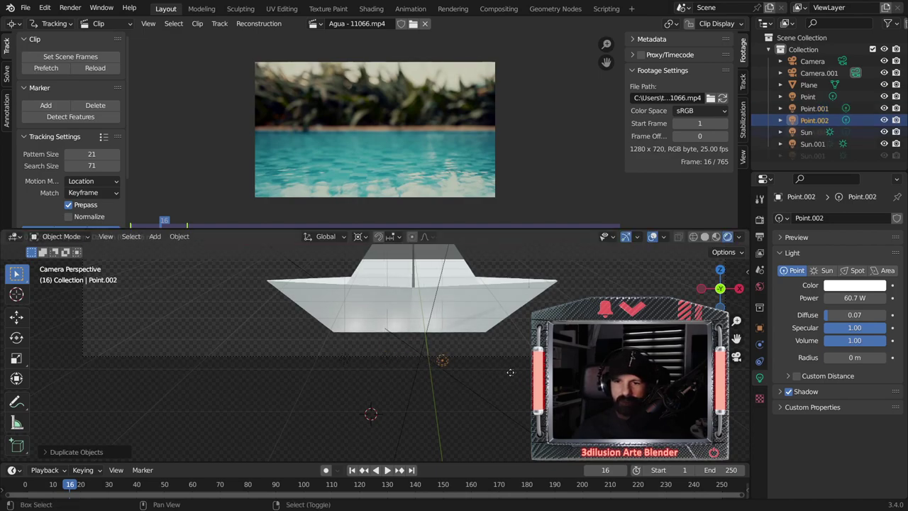
pyautogui.hotkey('shift', 'd')
pyautogui.click(490, 362)
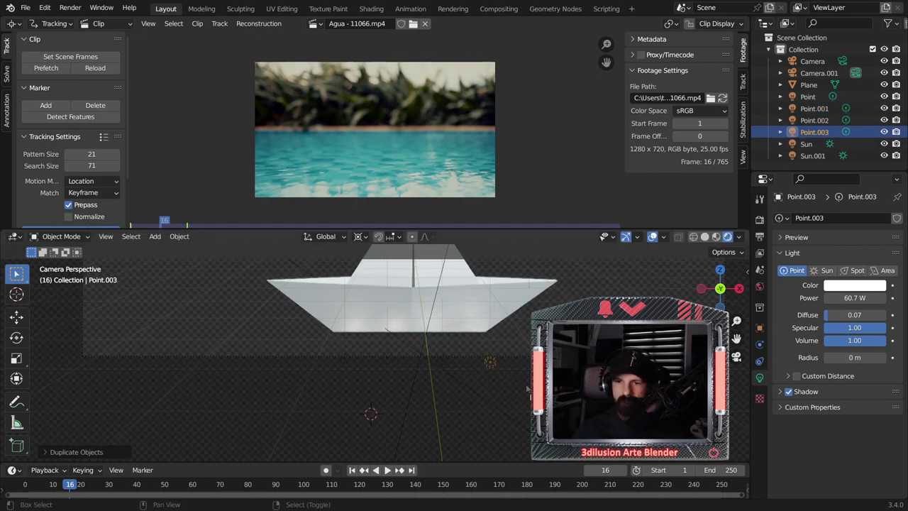
# Step: Reselect and reposition the original point light, then play the animation
pyautogui.keyDown('shift'); pyautogui.moveTo(526, 397); pyautogui.dragTo(498, 335, button='middle'); pyautogui.keyUp('shift')
pyautogui.click(316, 304)
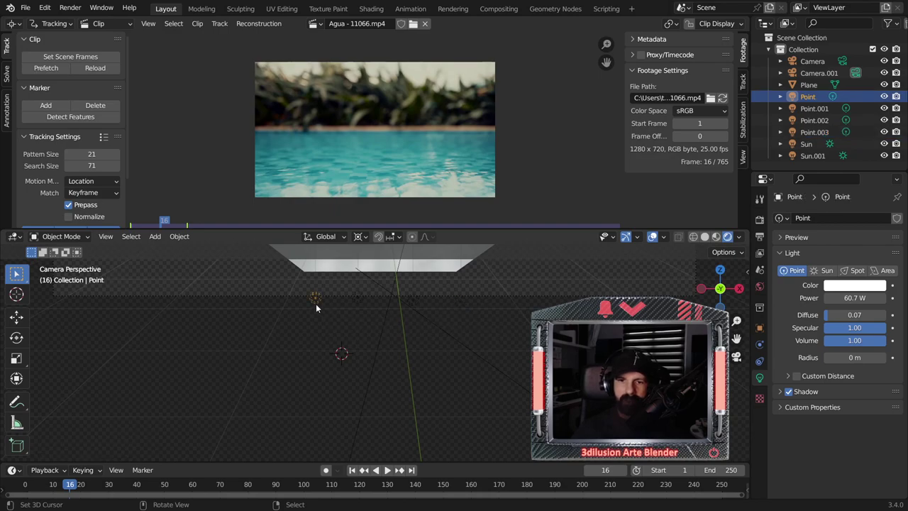
pyautogui.click(398, 295)
pyautogui.hotkey('ctrl', 'z')
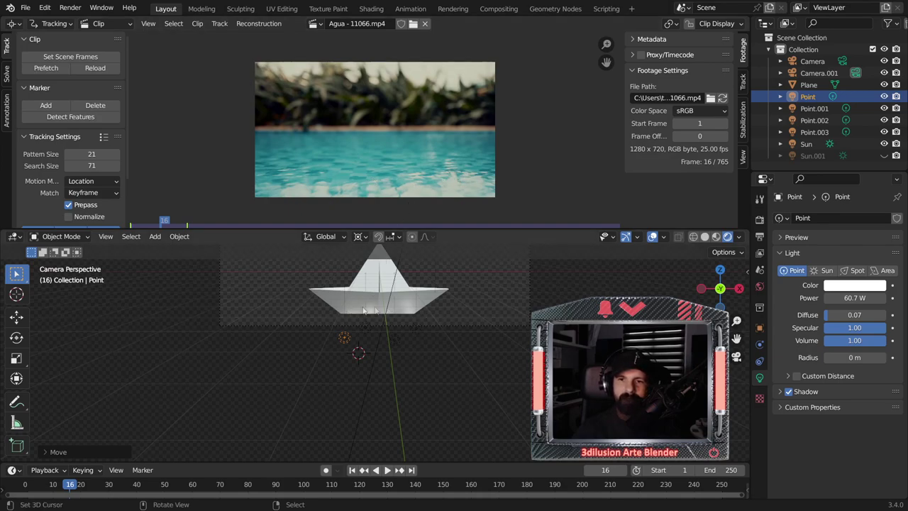
pyautogui.press('space')
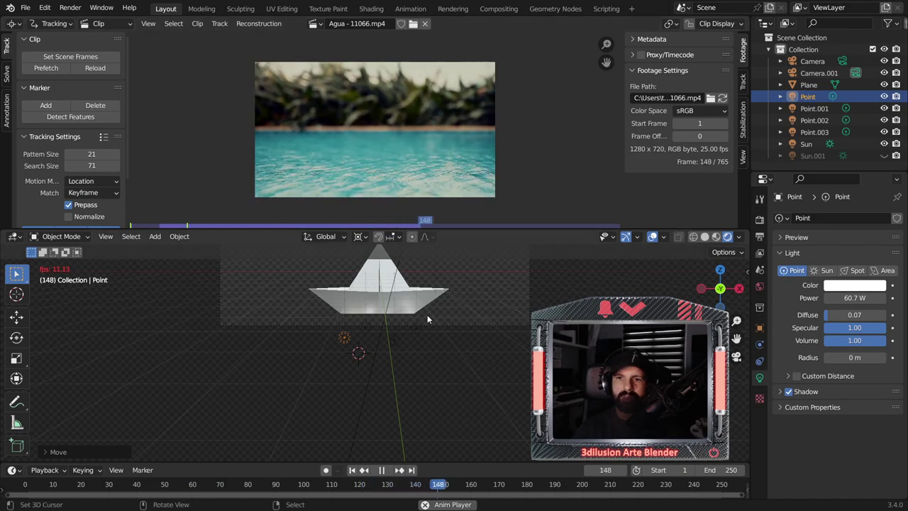
# Step: Stop playback at frame 178 and return to the camera view
pyautogui.press('space')
pyautogui.press('KP_0')
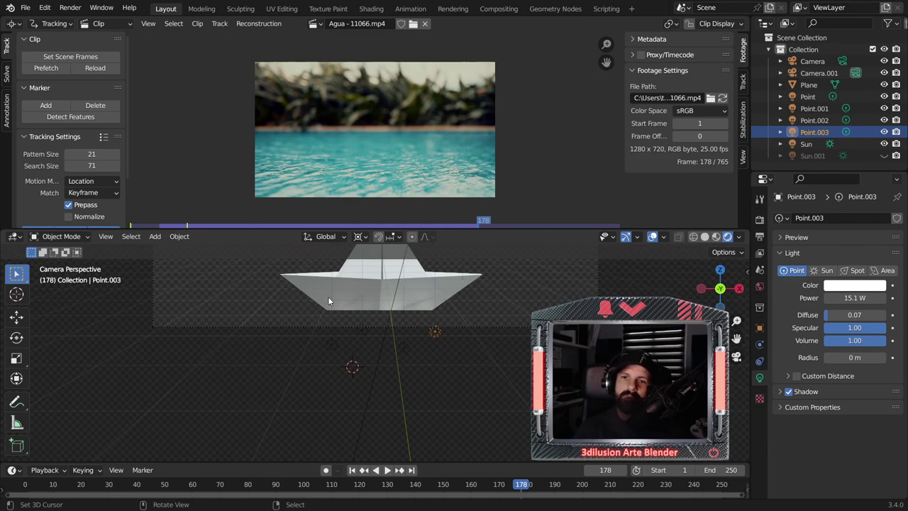
pyautogui.scroll(-1, 369, 332)
pyautogui.scroll(-1, 391, 355)
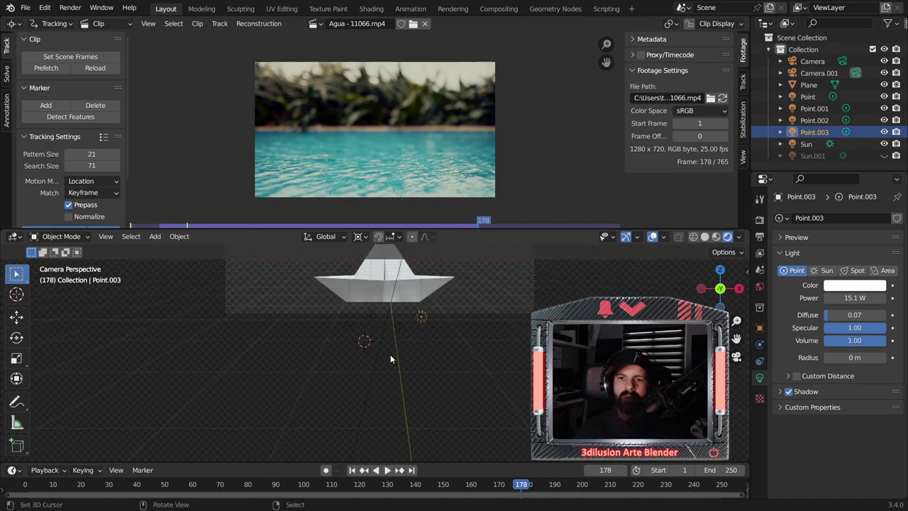
pyautogui.scroll(-1, 390, 355)
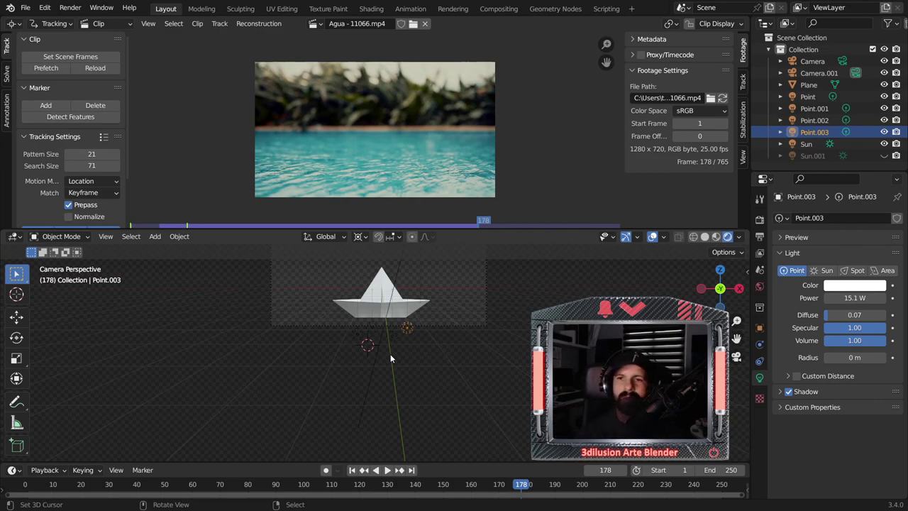
pyautogui.scroll(1, 369, 342)
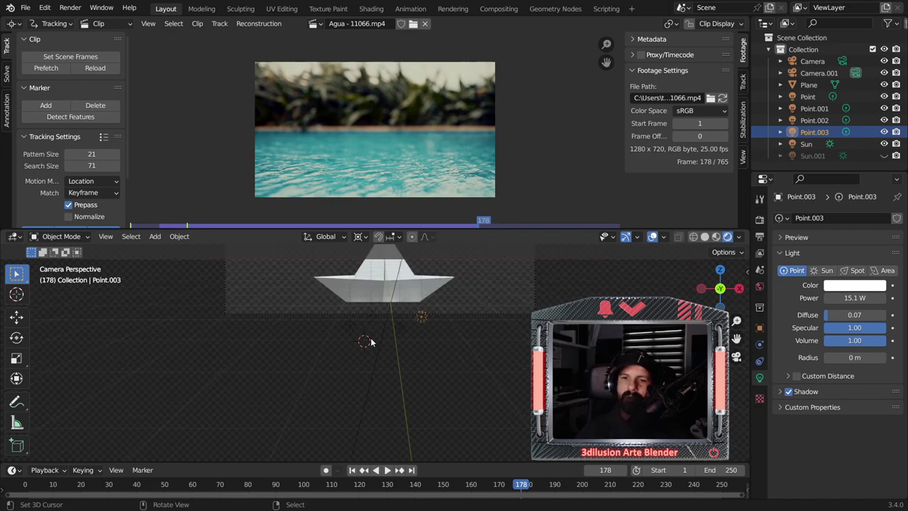
# Step: Parent the other three point lights to Point.003 and switch to top view
pyautogui.hotkey('ctrl', 'z')
pyautogui.scroll(2, 392, 366)
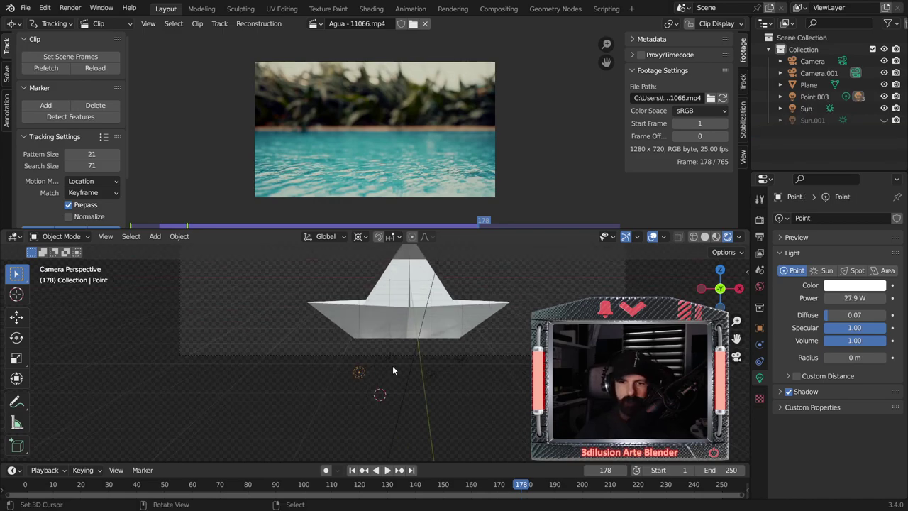
pyautogui.scroll(1, 392, 376)
pyautogui.scroll(2, 392, 376)
pyautogui.scroll(-2, 430, 400)
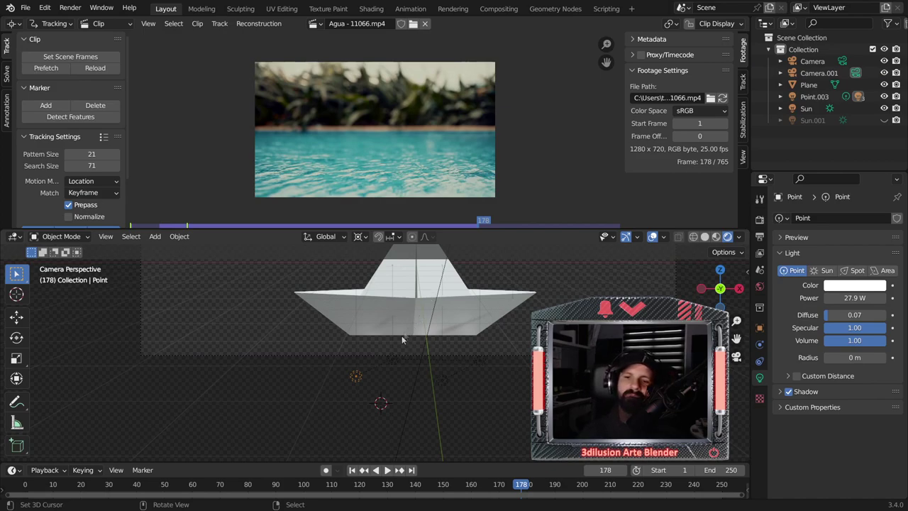
pyautogui.scroll(-2, 401, 335)
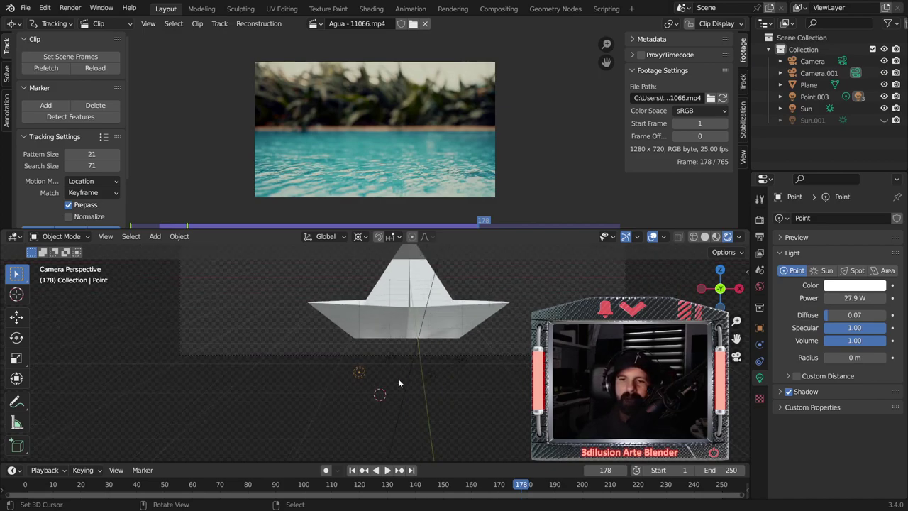
pyautogui.keyDown('shift'); pyautogui.moveTo(398, 378); pyautogui.dragTo(471, 381, button='middle'); pyautogui.keyUp('shift')
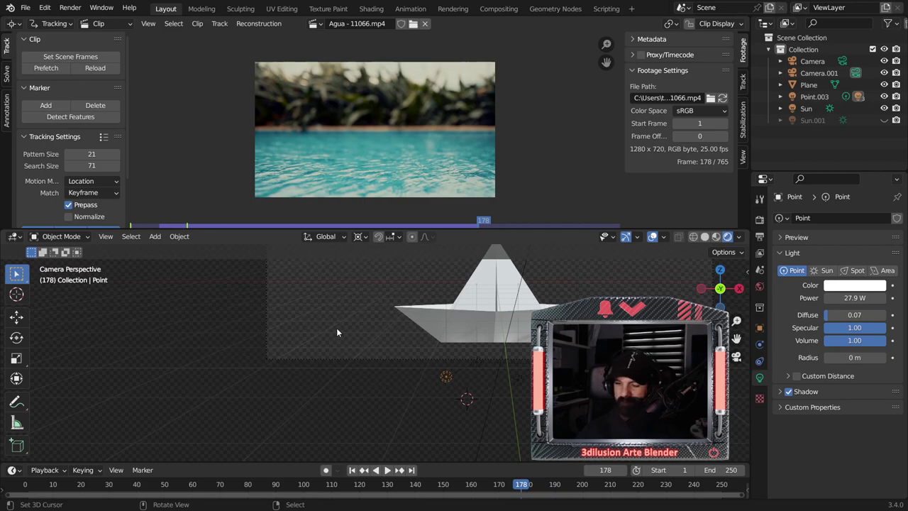
pyautogui.press('KP_7')
pyautogui.scroll(3, 336, 328)
pyautogui.keyDown('shift'); pyautogui.moveTo(421, 376); pyautogui.dragTo(434, 376, button='middle'); pyautogui.keyUp('shift')
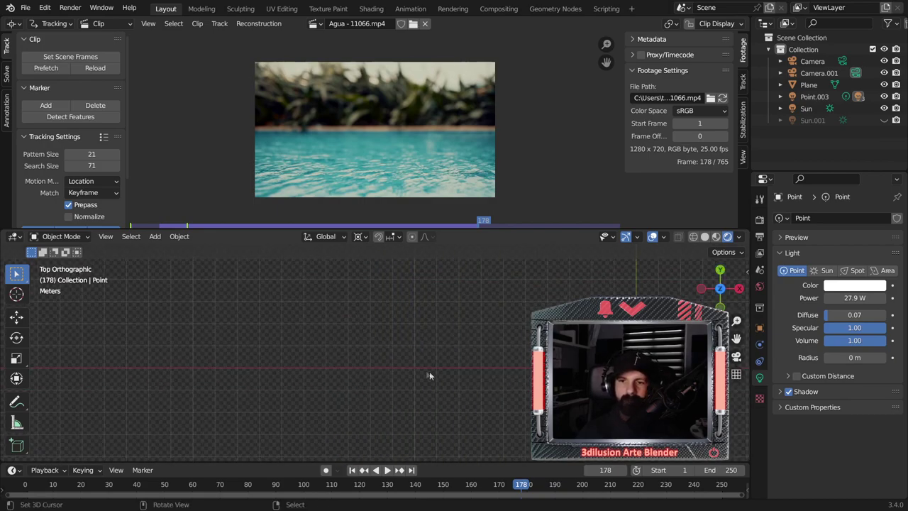
# Step: Add a Plain Axes empty at the 3D cursor and scale it up
pyautogui.hotkey('shift', 'a')
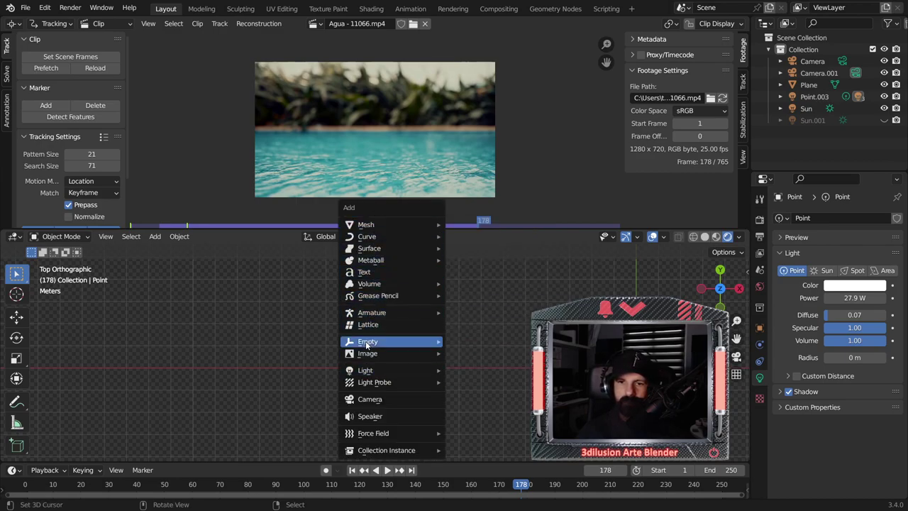
pyautogui.click(486, 343)
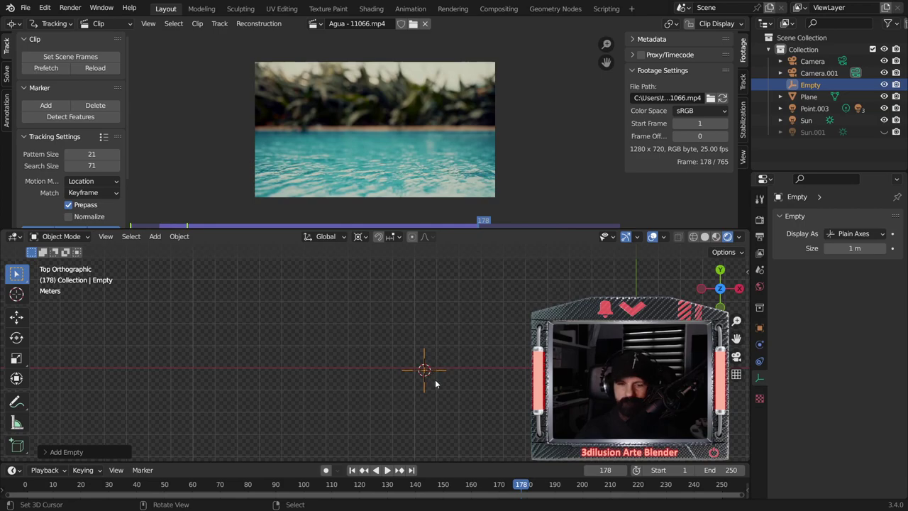
pyautogui.press('s')
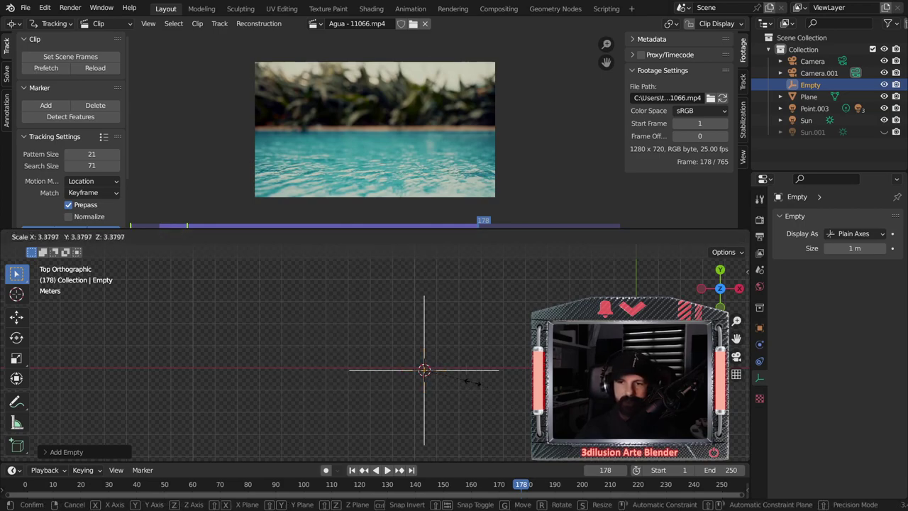
pyautogui.click(472, 382)
pyautogui.moveTo(472, 382); pyautogui.dragTo(443, 353, button='middle')
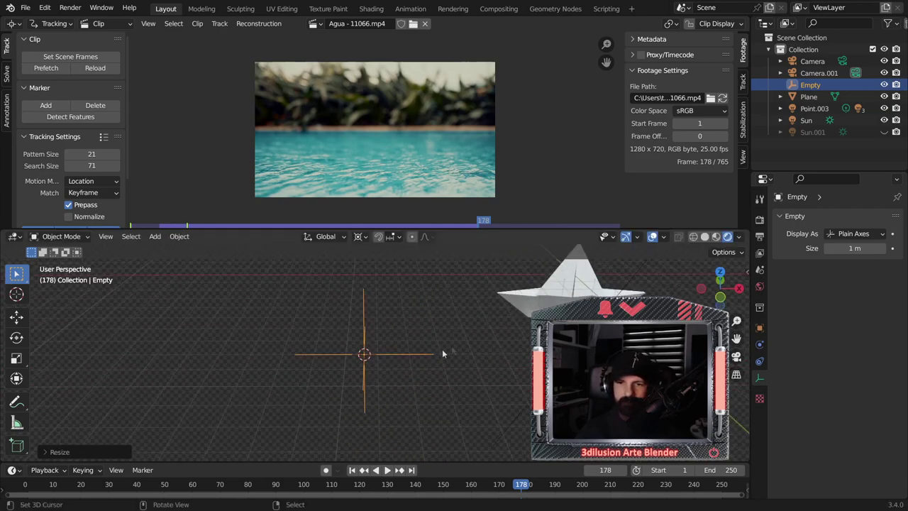
# Step: Parent the first point light to the empty; a trial rotation of the empty is undone
pyautogui.click(363, 355)
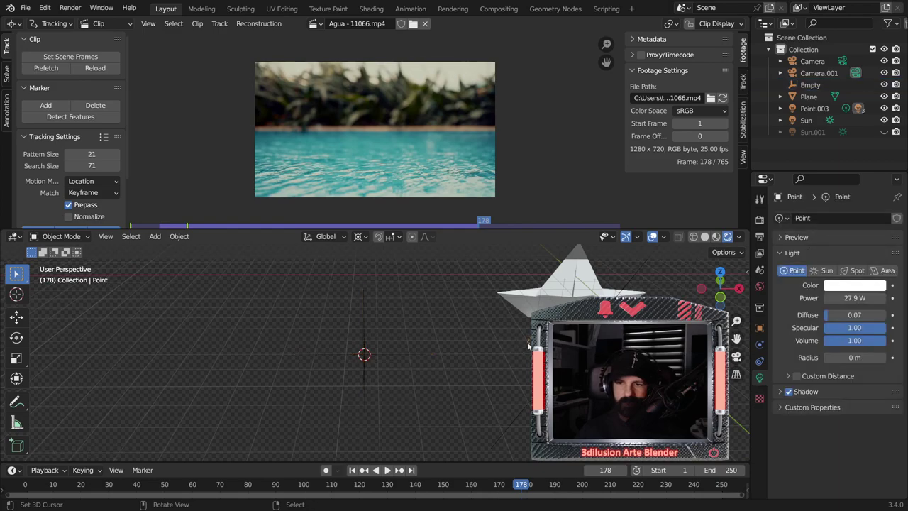
pyautogui.click(382, 362)
pyautogui.hotkey('ctrl', 'p')
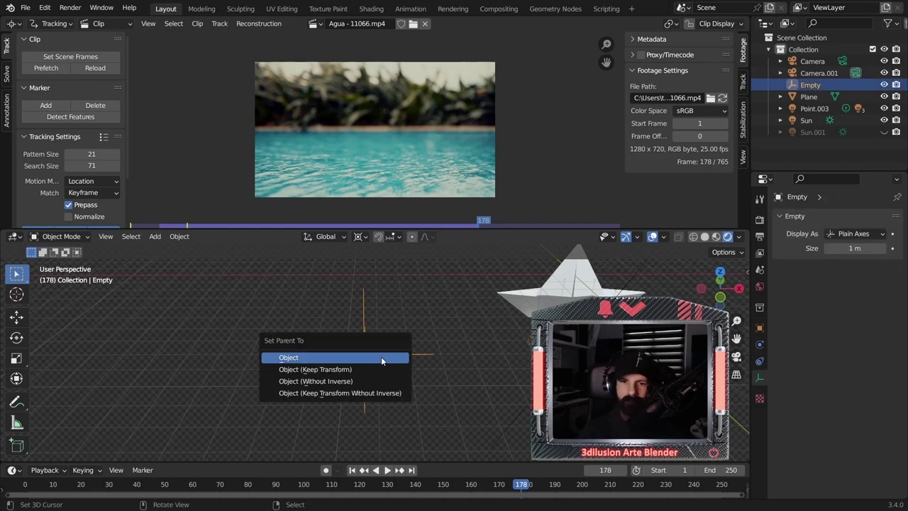
pyautogui.click(377, 359)
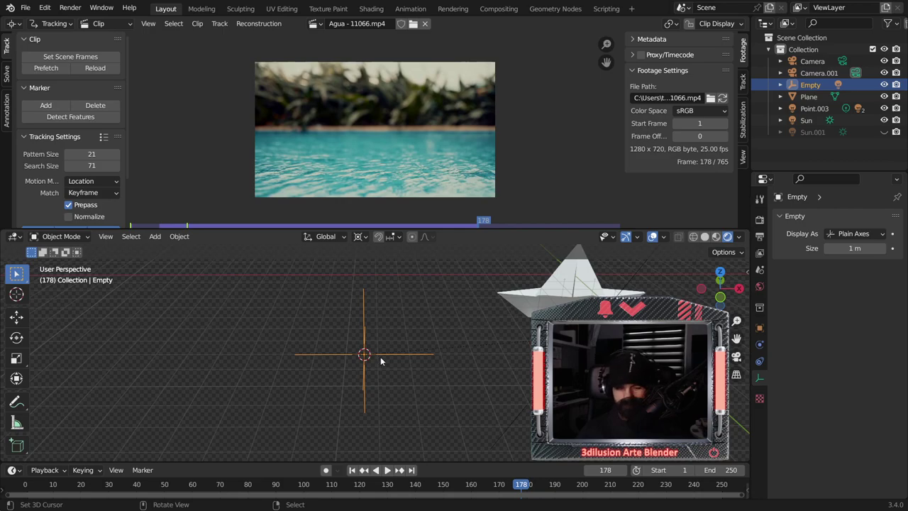
pyautogui.press('r')
pyautogui.click(348, 364)
pyautogui.hotkey('ctrl', 'z')
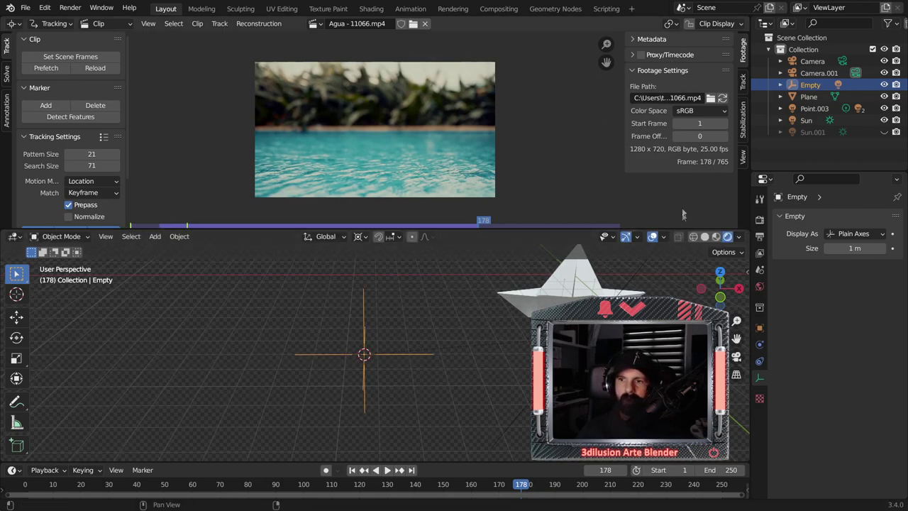
# Step: In solid shading, parent the remaining point lights, including Point.001 and Point.002, to the empty
pyautogui.click(705, 236)
pyautogui.moveTo(540, 332); pyautogui.dragTo(483, 323, button='middle')
pyautogui.keyDown('shift'); pyautogui.click(465, 310); pyautogui.keyUp('shift')
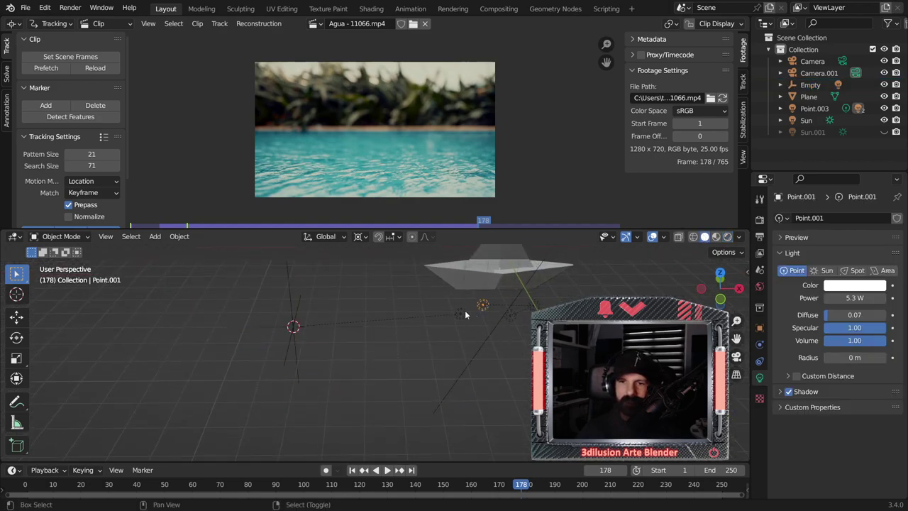
pyautogui.hotkey('ctrl', 'p')
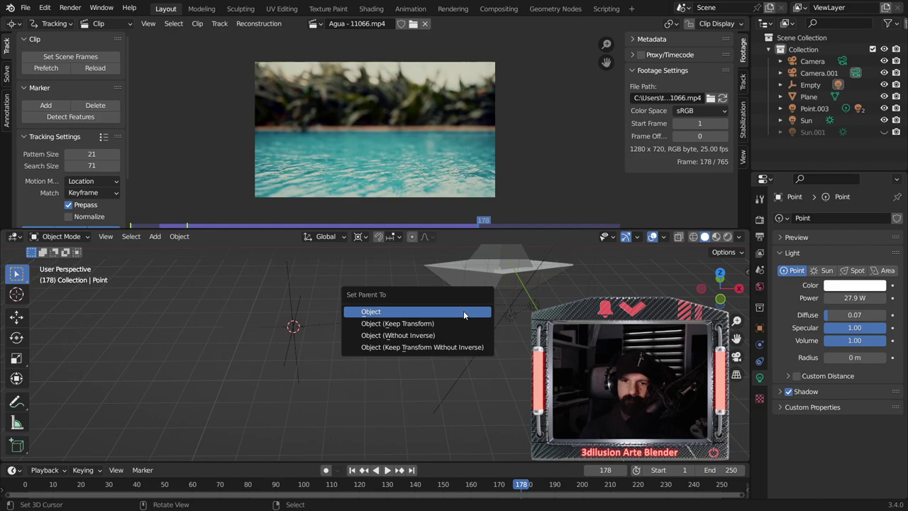
pyautogui.click(463, 311)
pyautogui.click(508, 316)
pyautogui.keyDown('shift'); pyautogui.click(483, 304); pyautogui.keyUp('shift')
pyautogui.hotkey('ctrl', 'p')
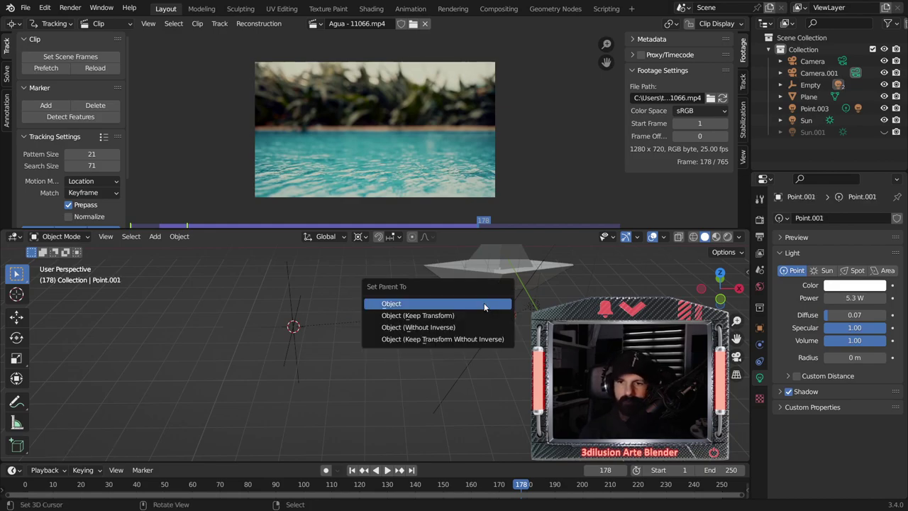
pyautogui.click(484, 303)
pyautogui.click(514, 313)
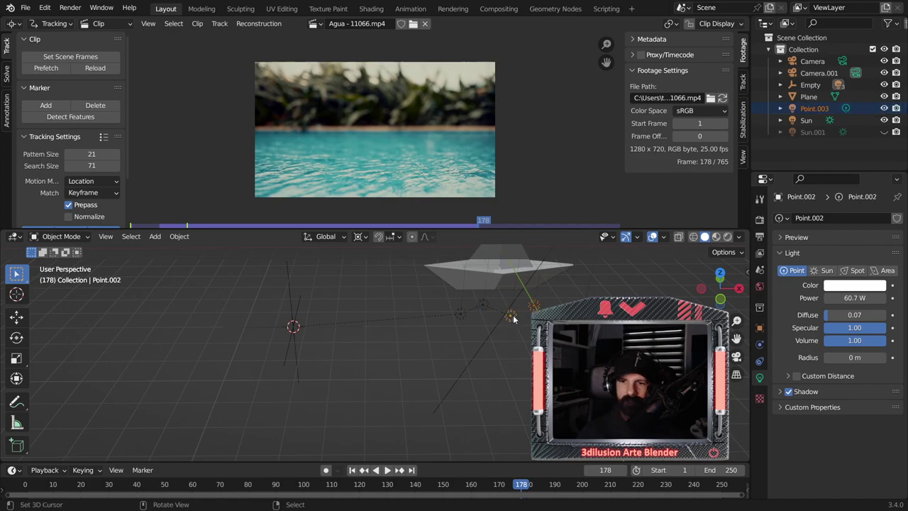
pyautogui.hotkey('ctrl', 'p')
pyautogui.click(513, 315)
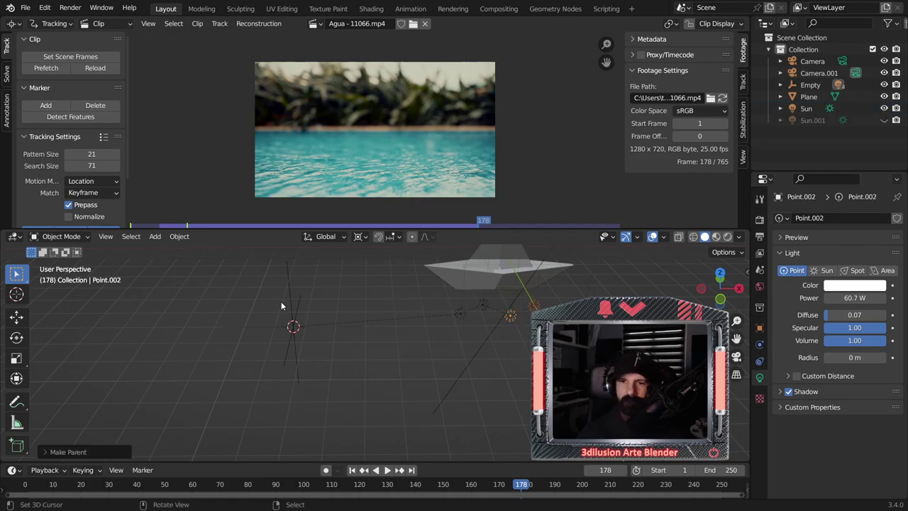
# Step: Raise the empty slightly along Z, cancel a trial X/Y move, and select the paper boat
pyautogui.click(294, 314)
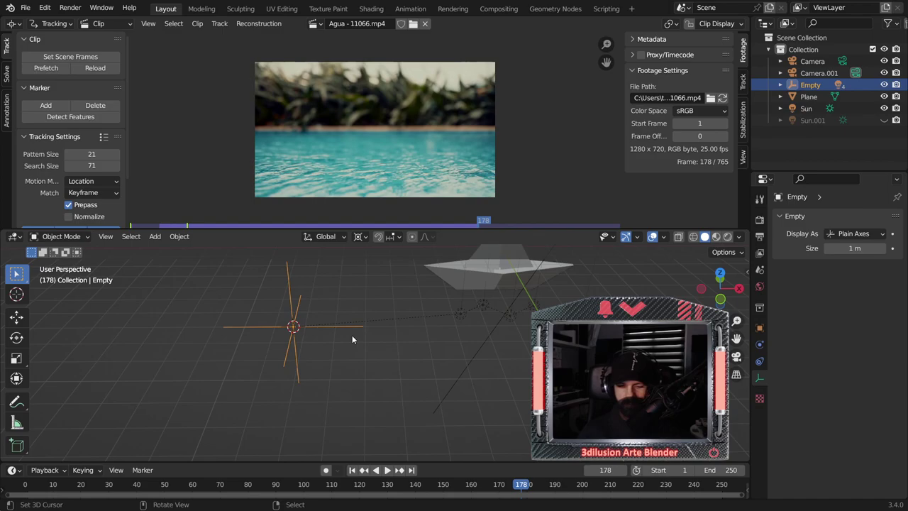
pyautogui.press('g')
pyautogui.press('z')
pyautogui.click(314, 334)
pyautogui.press('g')
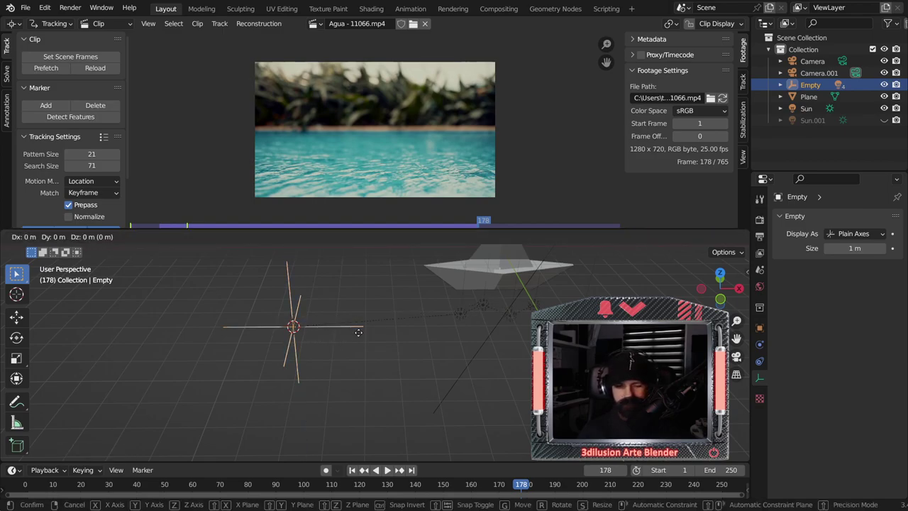
pyautogui.press('y')
pyautogui.press('x')
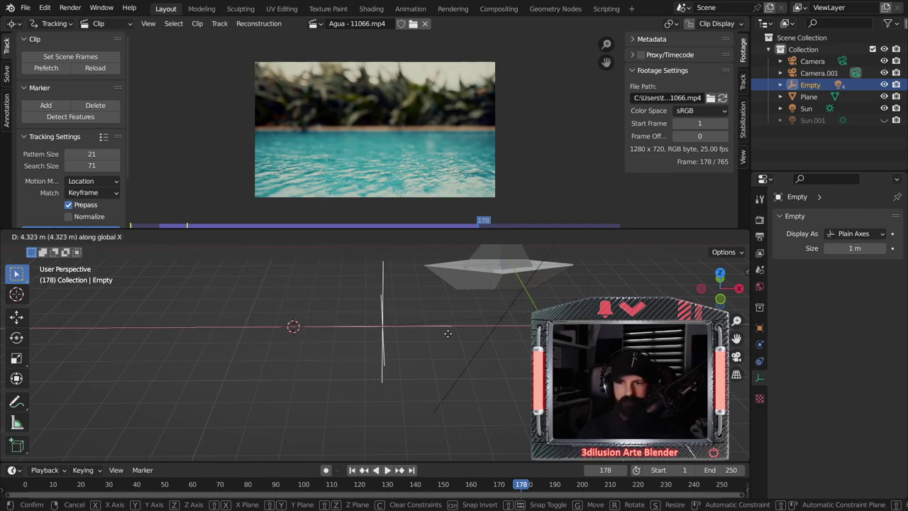
pyautogui.rightClick(319, 334)
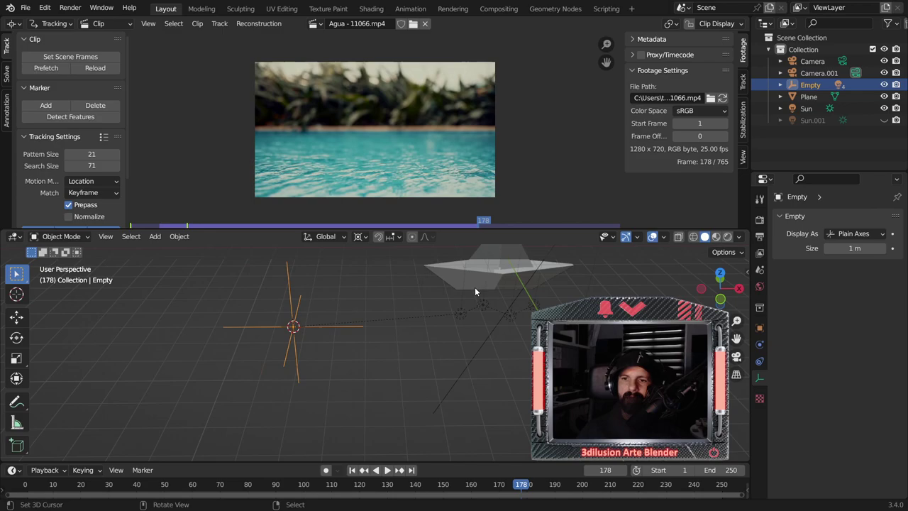
pyautogui.moveTo(442, 357); pyautogui.dragTo(435, 329, button='middle')
pyautogui.moveTo(499, 334)
pyautogui.mouseDown(button='middle')
pyautogui.moveTo(424, 358)
pyautogui.moveTo(469, 328)
pyautogui.mouseUp(button='middle')
pyautogui.click(485, 311)
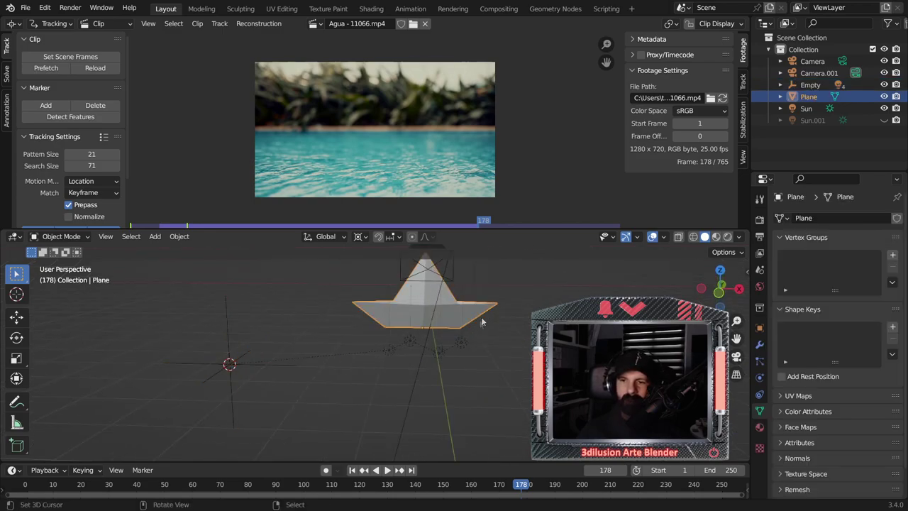
# Step: Parent the paper boat to the empty and test it with an undone X move
pyautogui.keyDown('shift'); pyautogui.click(461, 344); pyautogui.keyUp('shift')
pyautogui.hotkey('ctrl', 'p')
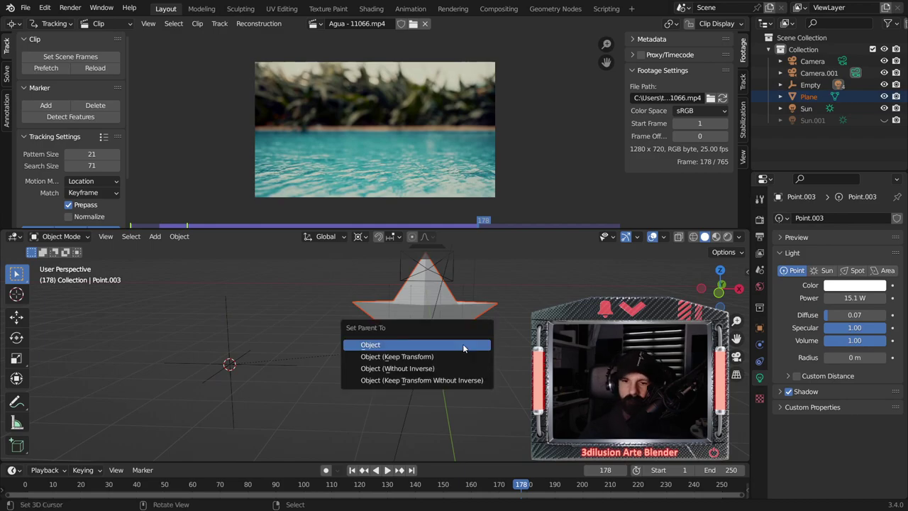
pyautogui.click(462, 347)
pyautogui.moveTo(420, 358); pyautogui.dragTo(420, 359, button='middle')
pyautogui.click(192, 370)
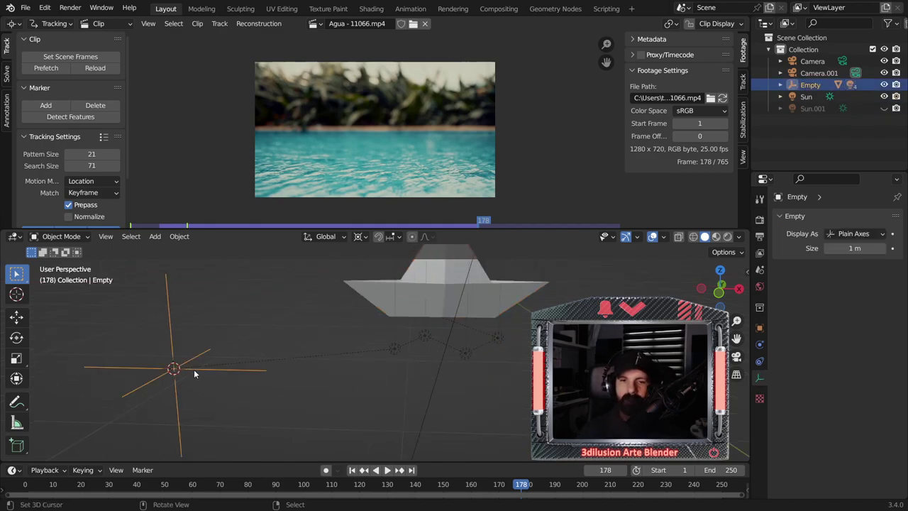
pyautogui.moveTo(192, 370); pyautogui.dragTo(324, 366, button='middle')
pyautogui.press('g')
pyautogui.press('y')
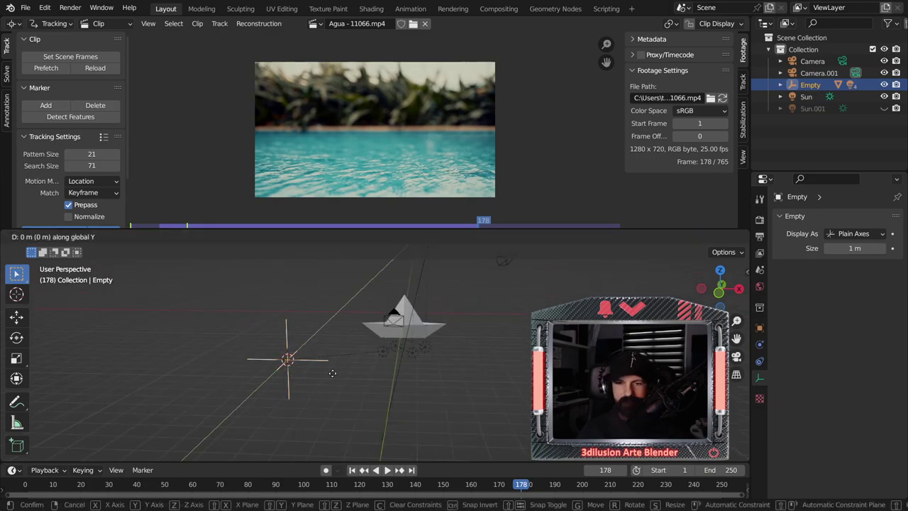
pyautogui.press('x')
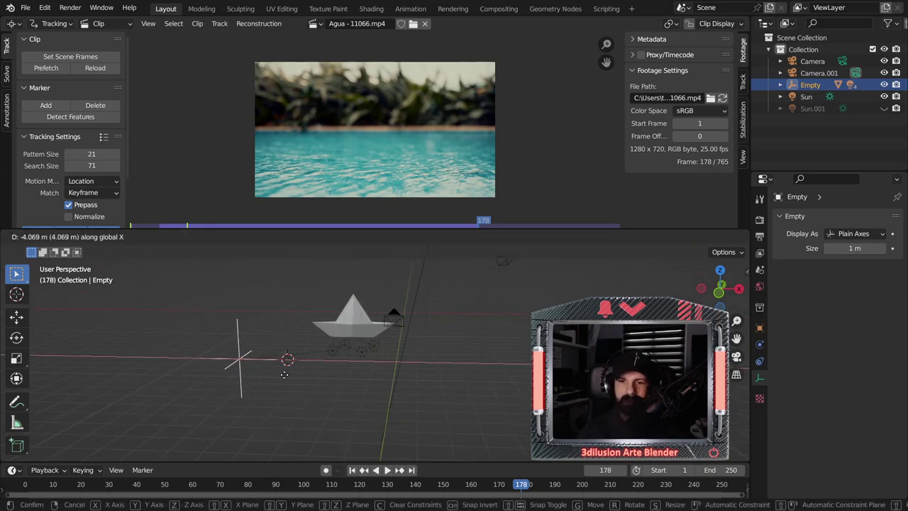
pyautogui.click(415, 380)
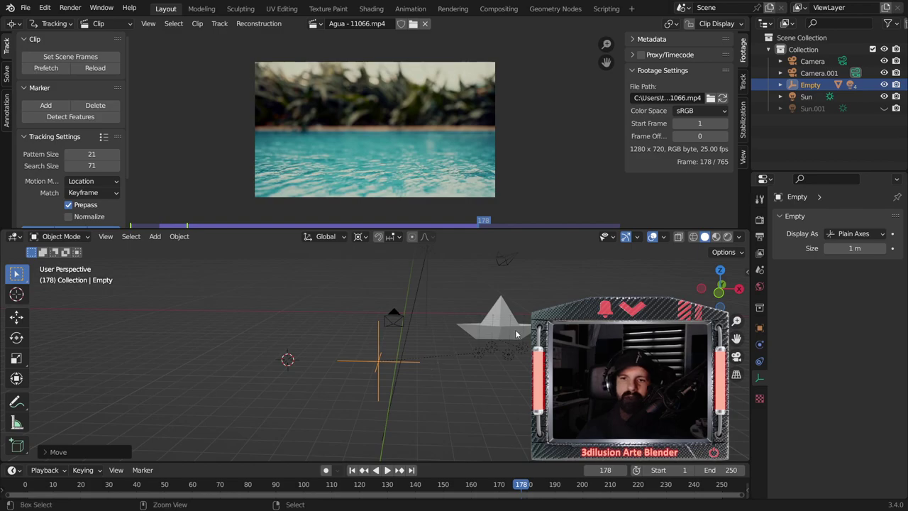
pyautogui.hotkey('ctrl', 'z')
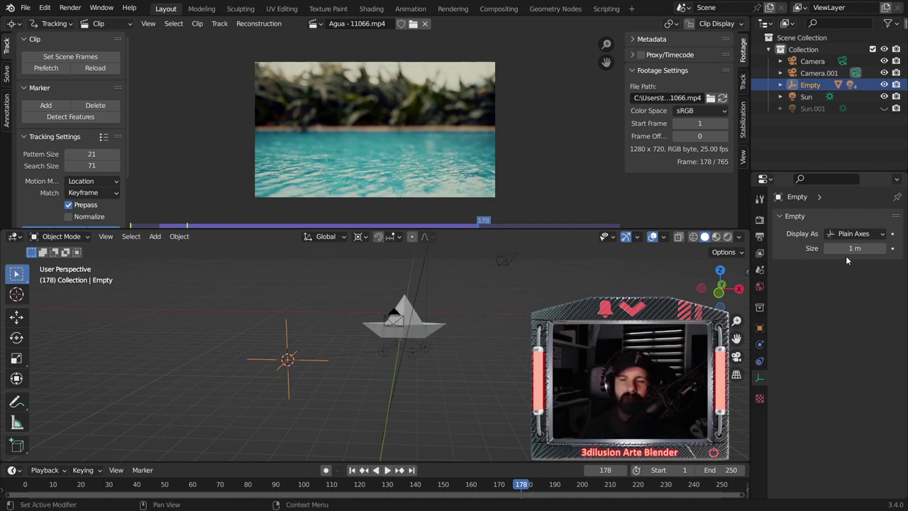
# Step: In camera view, raise the empty about 0.59 m along Z and enlarge the timeline area
pyautogui.click(737, 357)
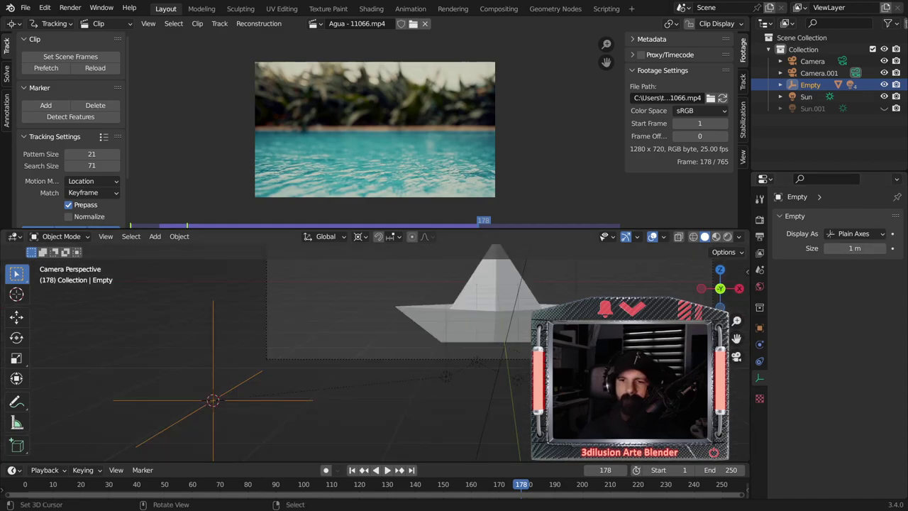
pyautogui.scroll(-2, 524, 389)
pyautogui.scroll(-2, 524, 389)
pyautogui.keyDown('shift'); pyautogui.moveTo(515, 391); pyautogui.dragTo(518, 353, button='middle'); pyautogui.keyUp('shift')
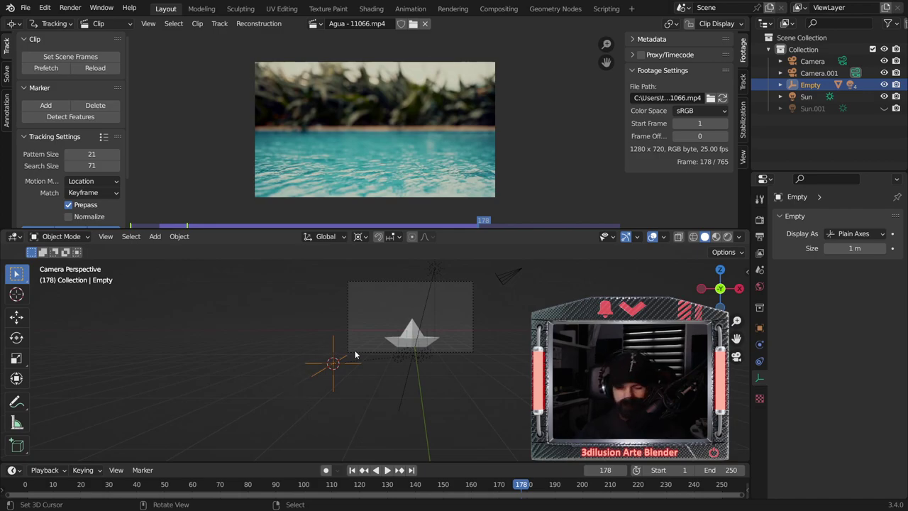
pyautogui.press('g')
pyautogui.press('z')
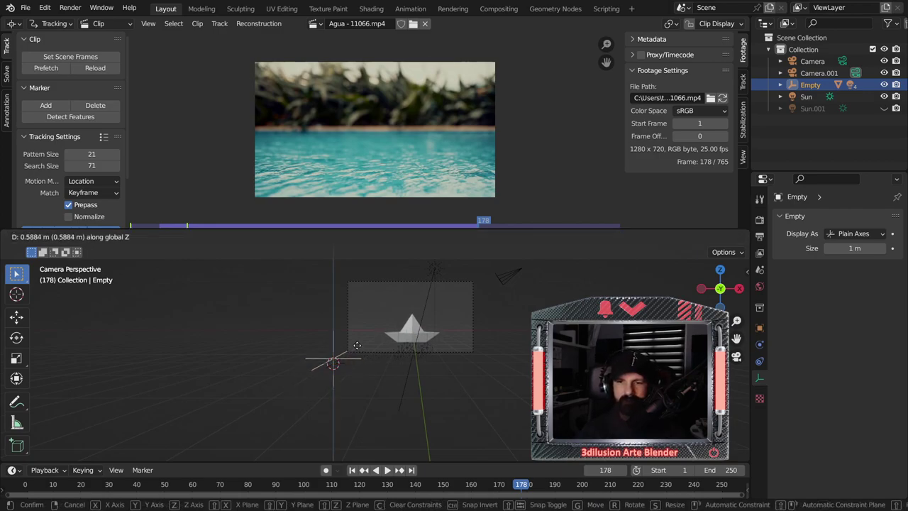
pyautogui.click(358, 344)
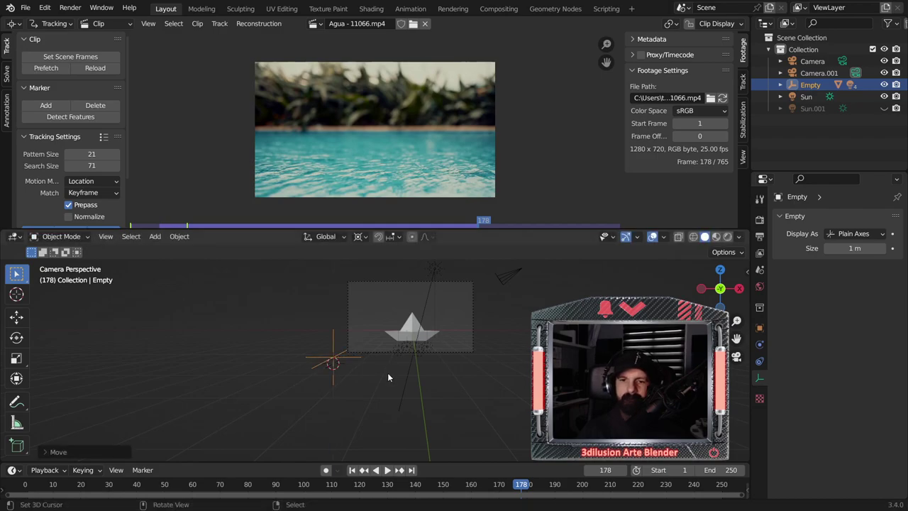
pyautogui.scroll(2, 387, 372)
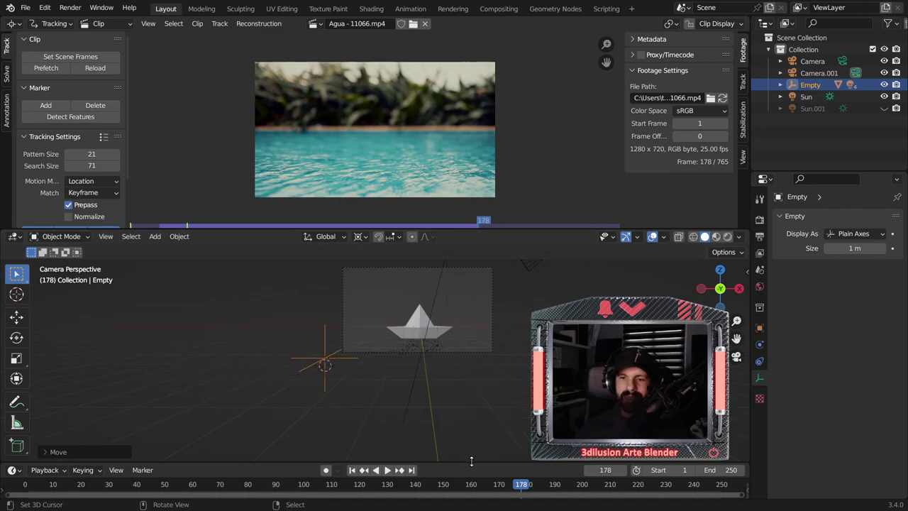
pyautogui.moveTo(470, 462); pyautogui.dragTo(470, 399)
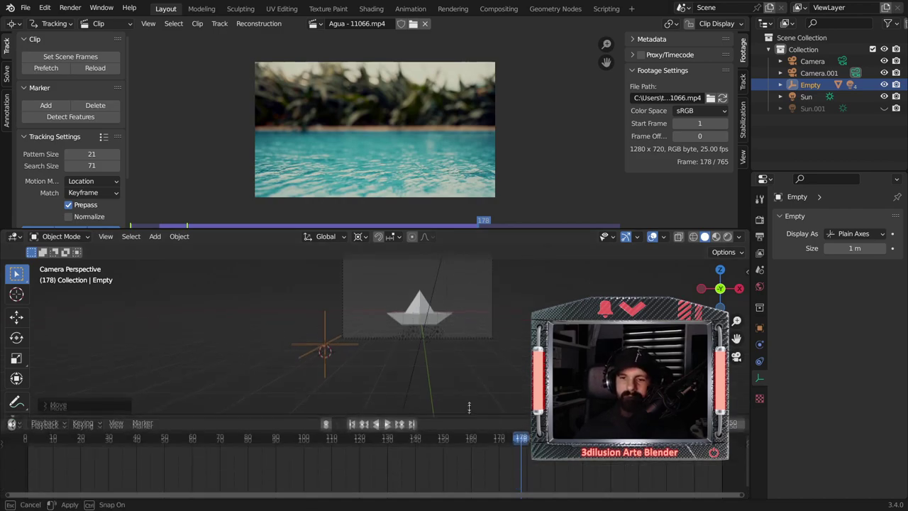
# Step: At frame 1, move the empty far right along X and key its location
pyautogui.click(29, 435)
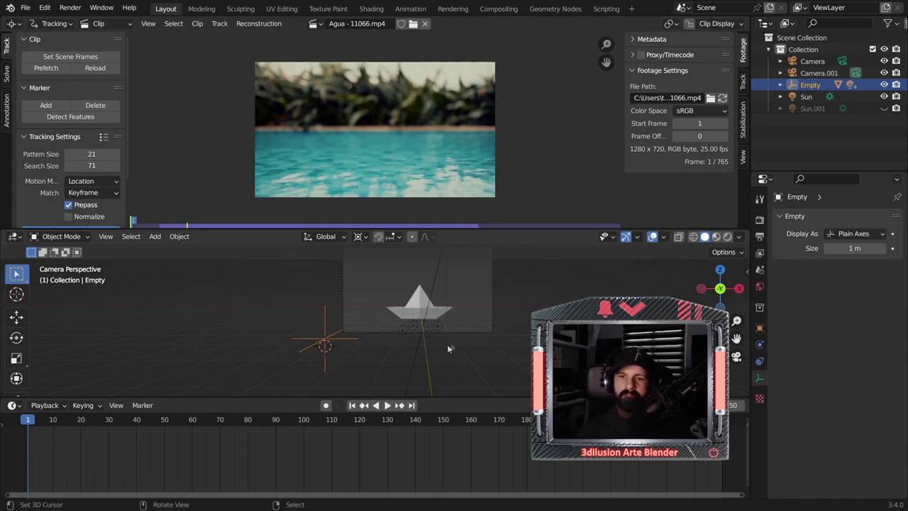
pyautogui.press('g')
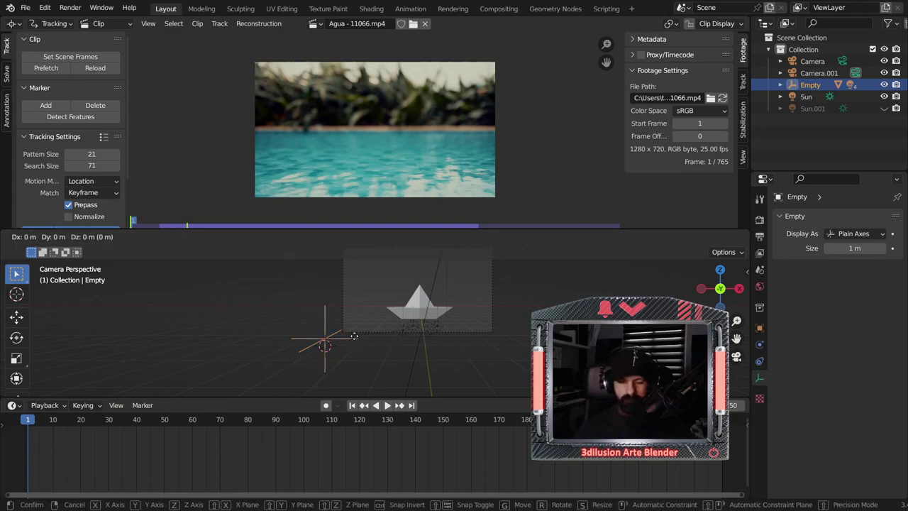
pyautogui.press('x')
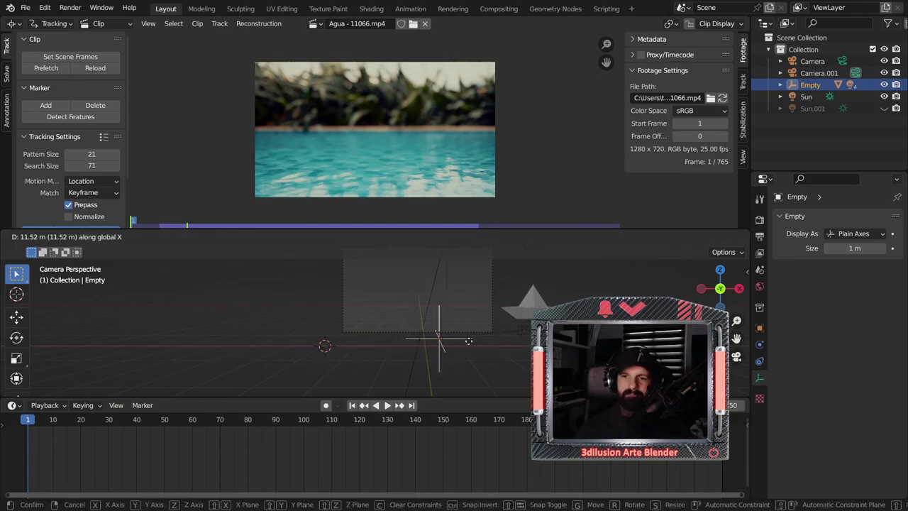
pyautogui.click(469, 342)
pyautogui.press('i')
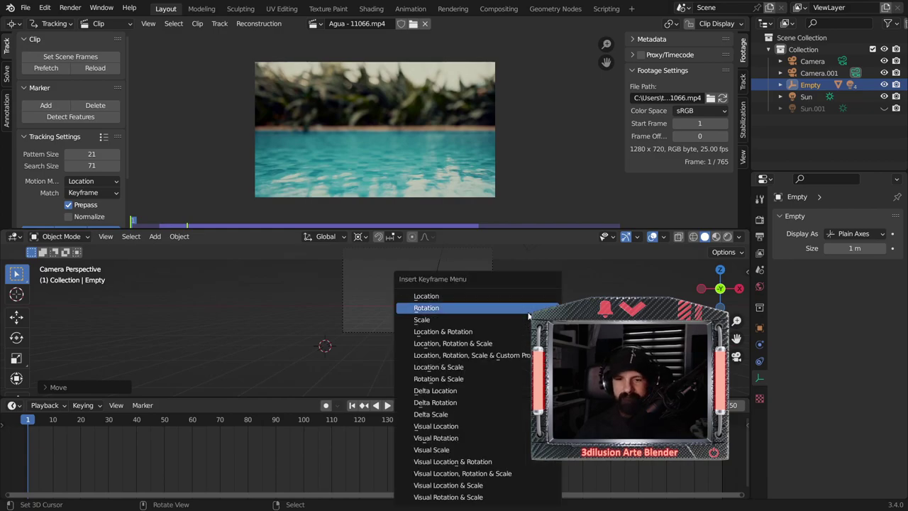
pyautogui.click(499, 296)
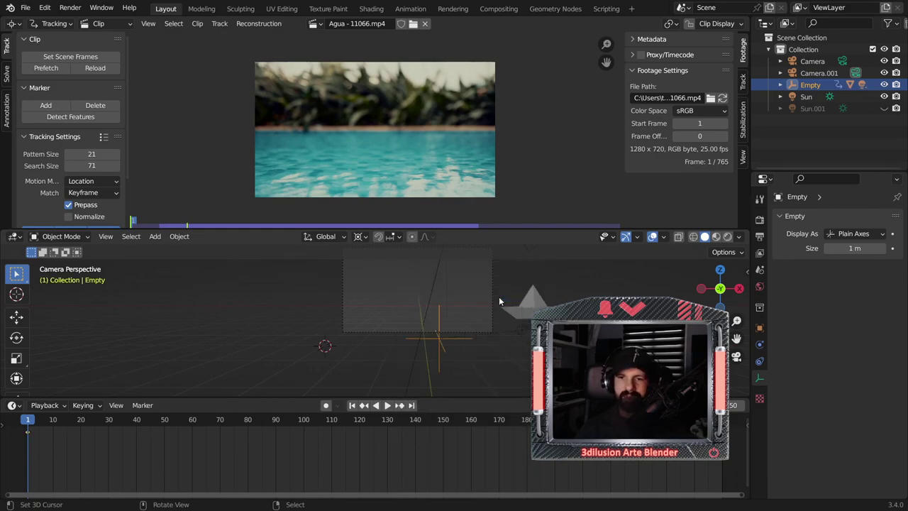
# Step: At frame 100, move the empty left along X, key its location, and play from the start
pyautogui.moveTo(37, 422); pyautogui.dragTo(303, 420)
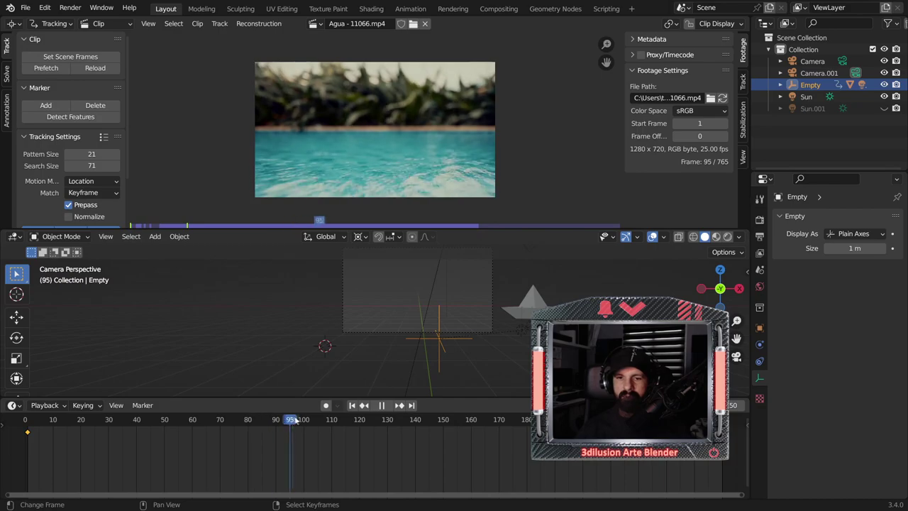
pyautogui.press('i')
pyautogui.click(412, 364)
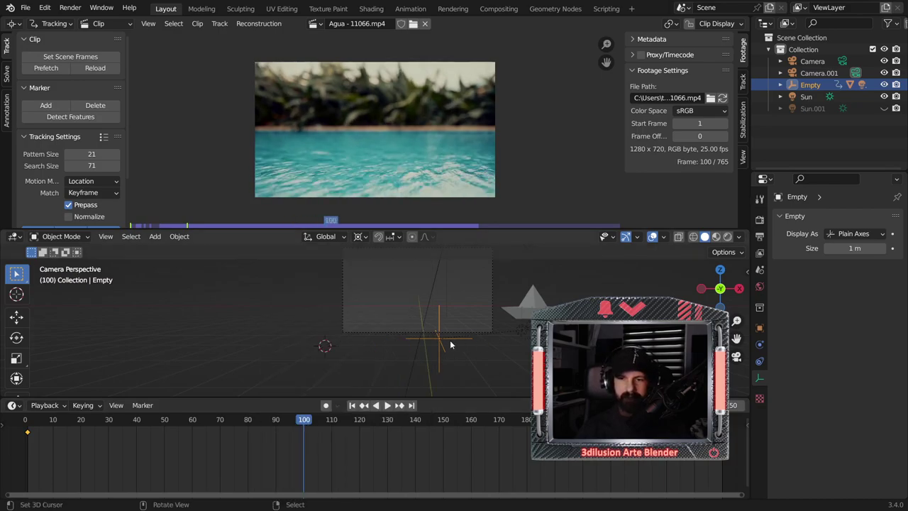
pyautogui.press('g')
pyautogui.press('x')
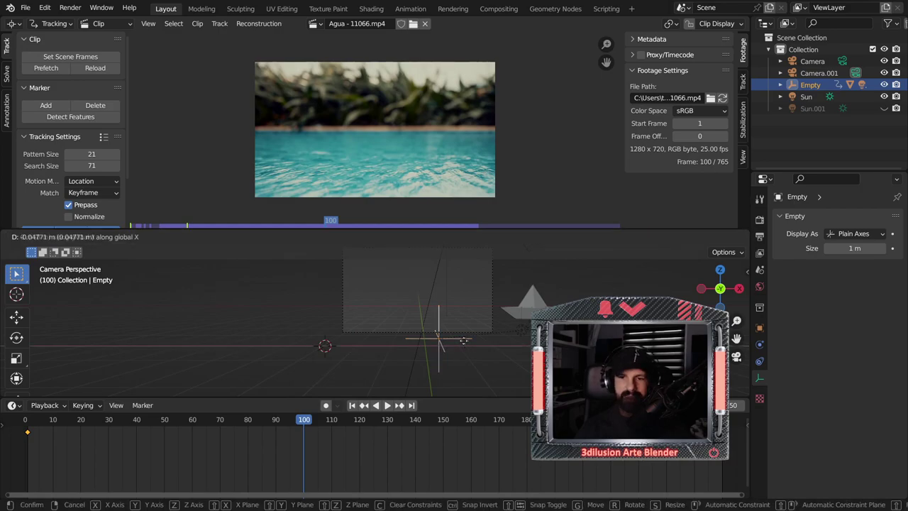
pyautogui.click(229, 350)
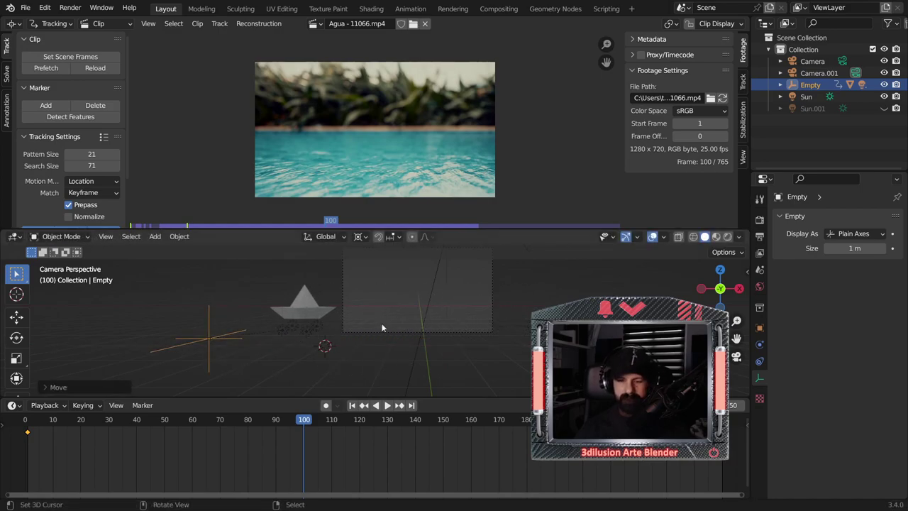
pyautogui.press('i')
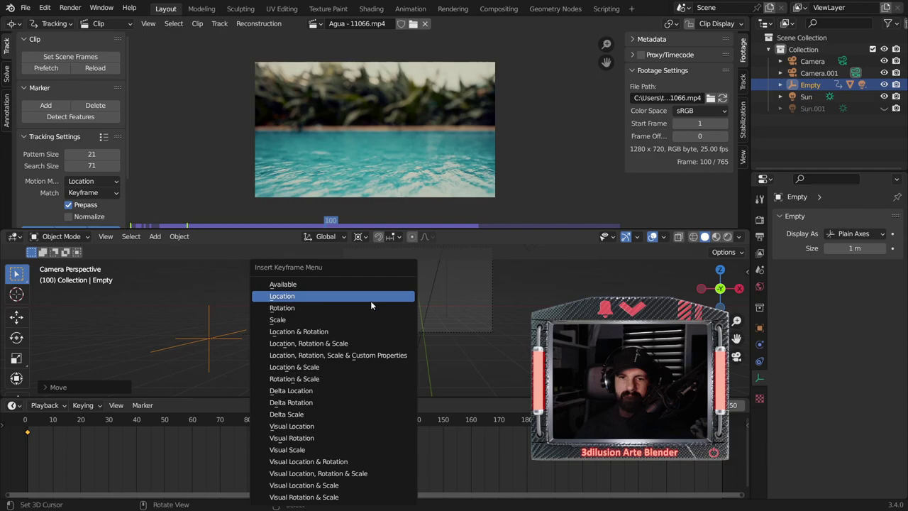
pyautogui.click(371, 301)
pyautogui.click(28, 443)
pyautogui.press('space')
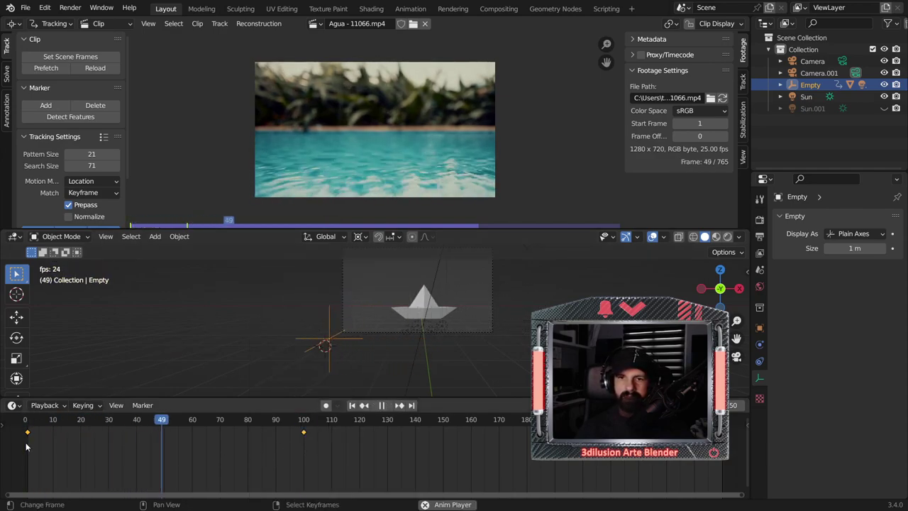
# Step: Move the Empty's end keyframe from frame 100 to 80 and preview the playback
pyautogui.press('space')
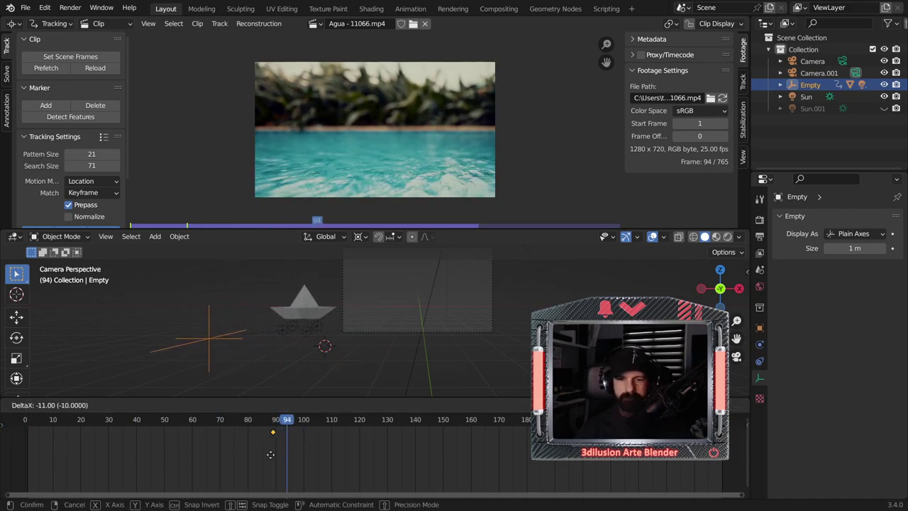
pyautogui.hotkey('shift', 'Left')
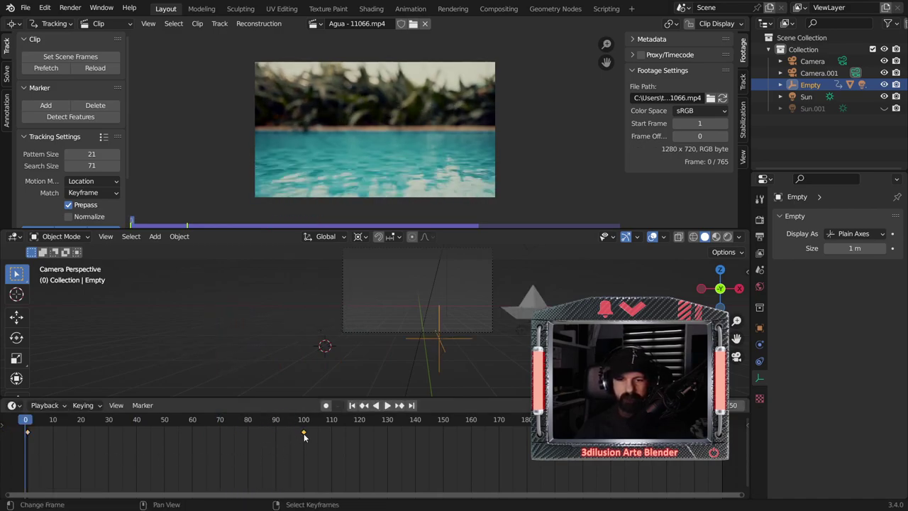
pyautogui.moveTo(304, 436); pyautogui.dragTo(247, 440)
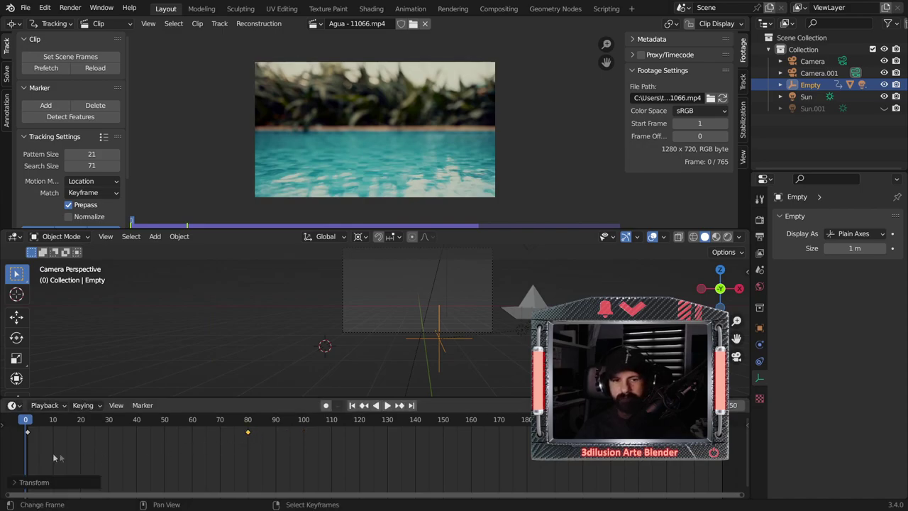
pyautogui.press('space')
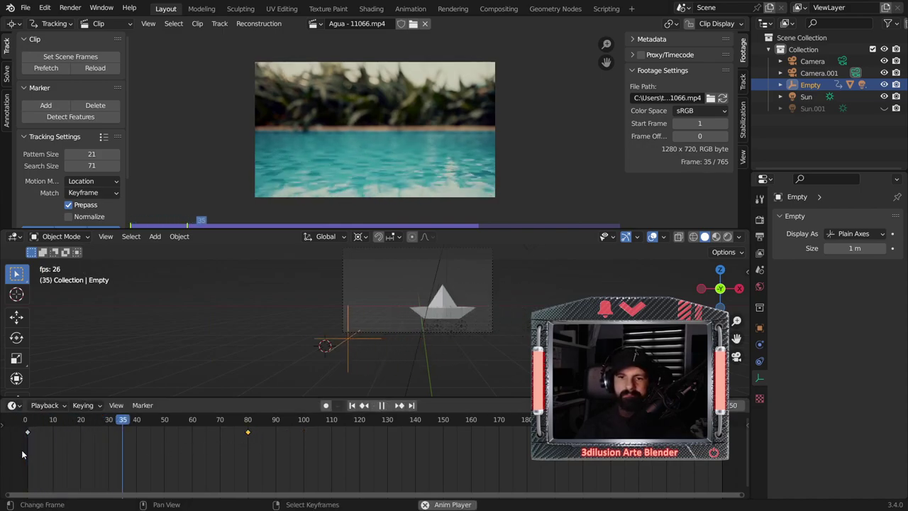
pyautogui.press('space')
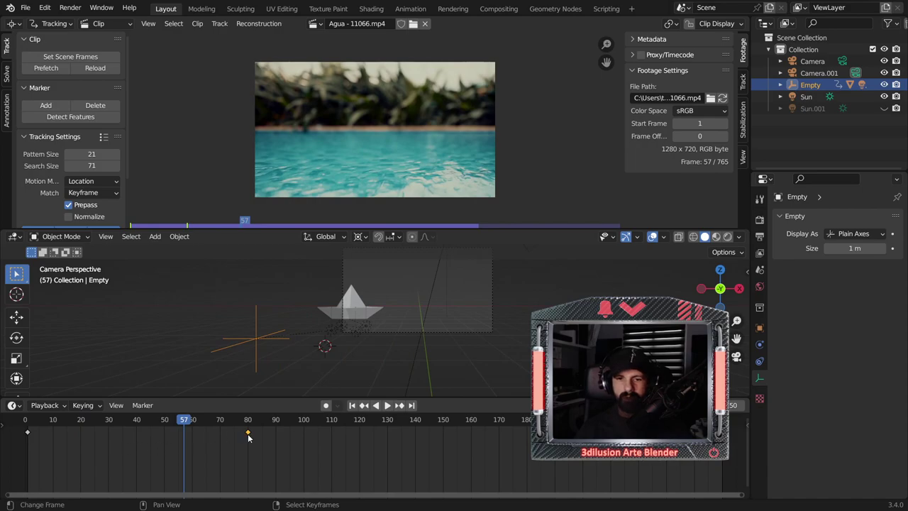
# Step: Shift the end keyframe to about frame 70, replay to check timing, and enlarge the 3D viewport
pyautogui.moveTo(248, 433); pyautogui.dragTo(225, 433)
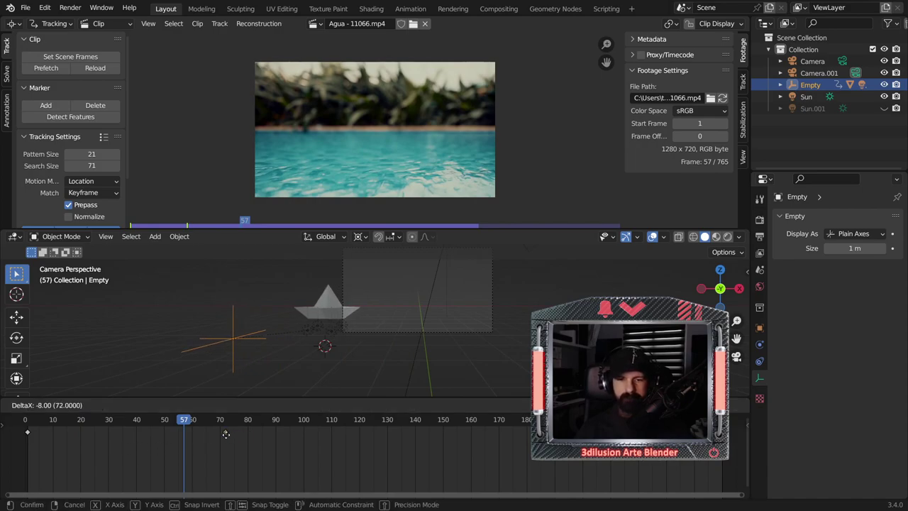
pyautogui.hotkey('shift', 'Left')
pyautogui.press('space')
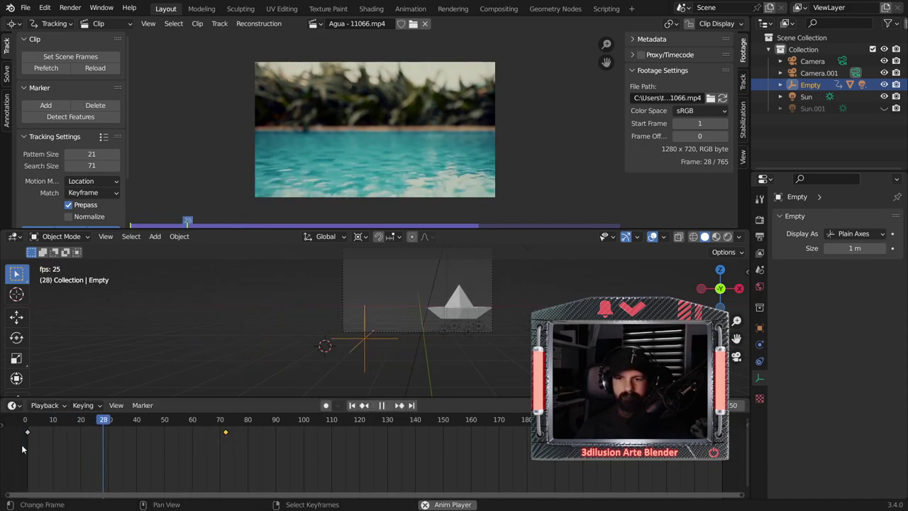
pyautogui.press('space')
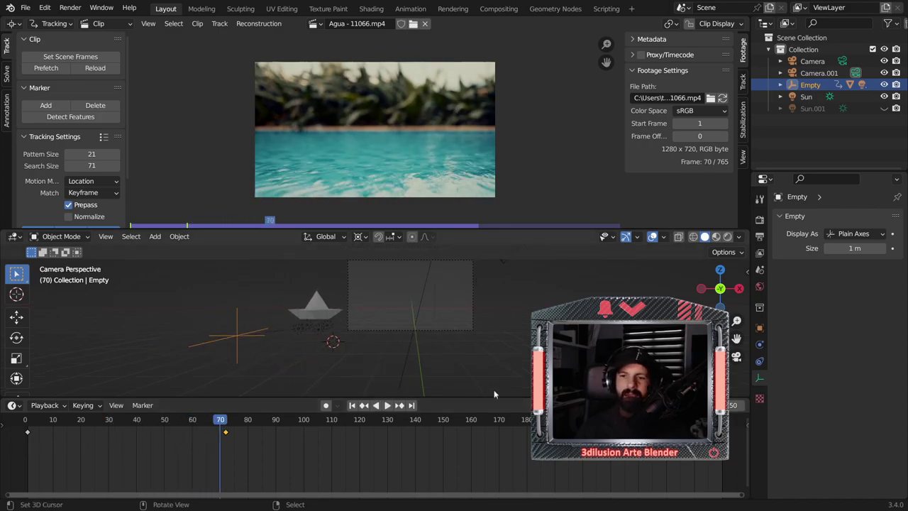
pyautogui.moveTo(495, 398); pyautogui.dragTo(494, 435)
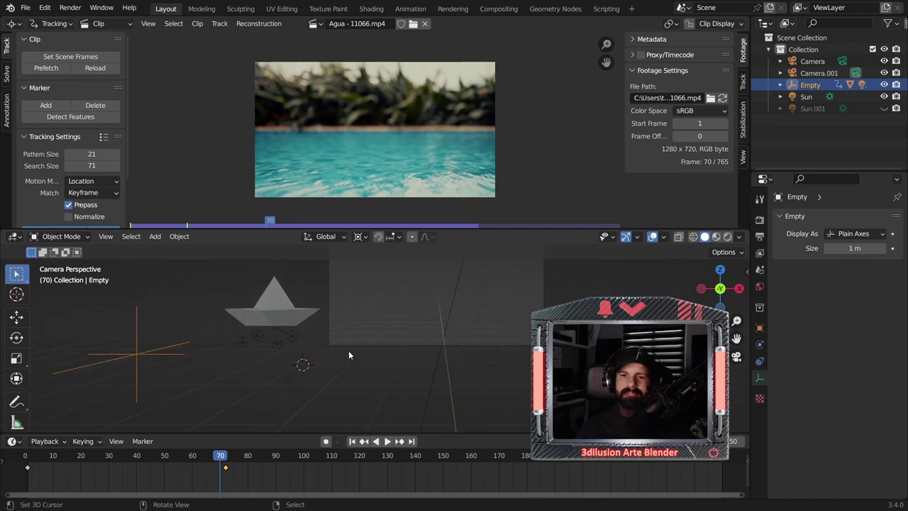
# Step: Switch to top view, enlarge the 3D viewport over the clip view, and open the Modeling workspace
pyautogui.scroll(2, 348, 350)
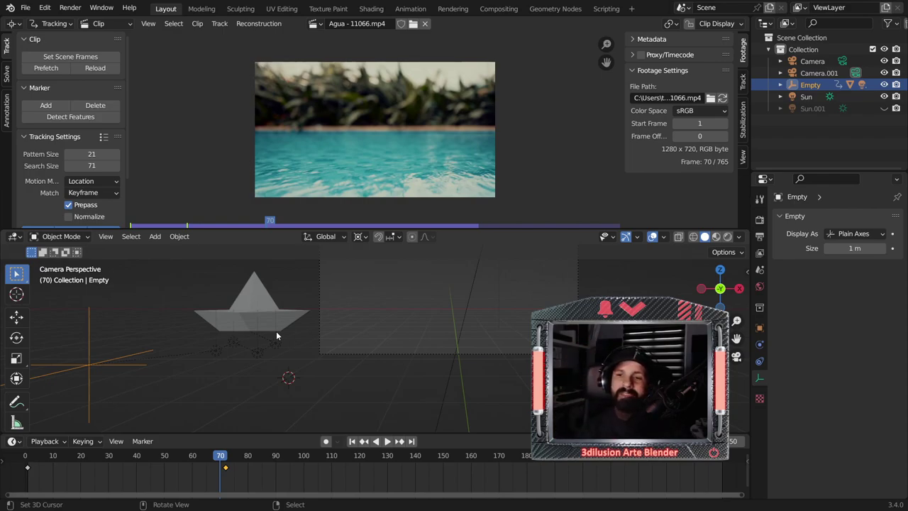
pyautogui.scroll(-2, 276, 331)
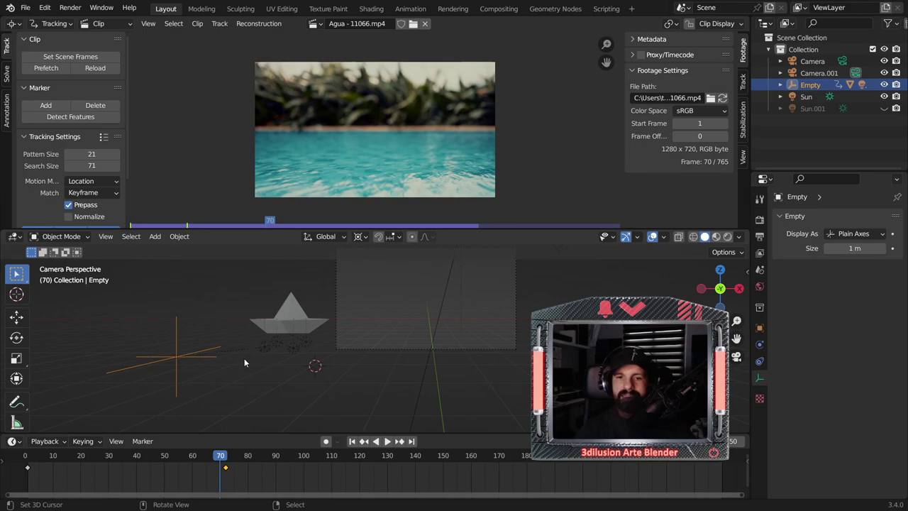
pyautogui.press('KP_7')
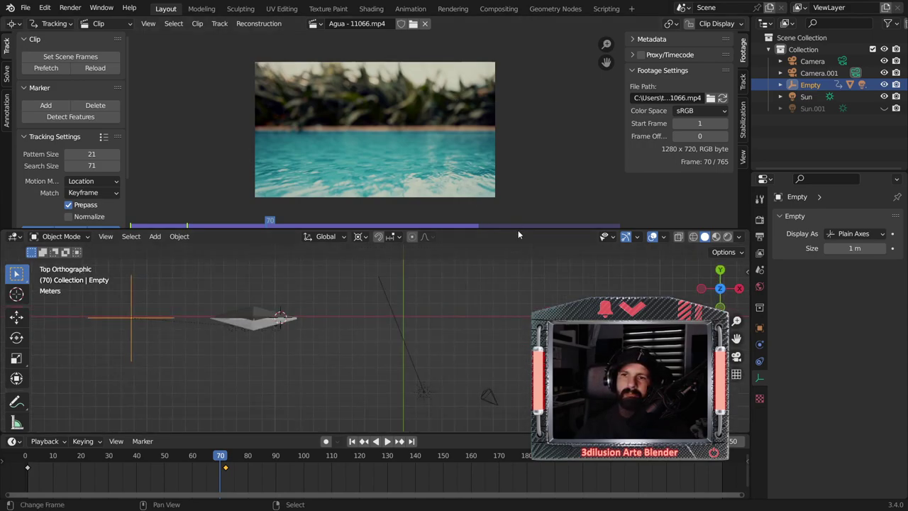
pyautogui.moveTo(518, 230); pyautogui.dragTo(518, 128)
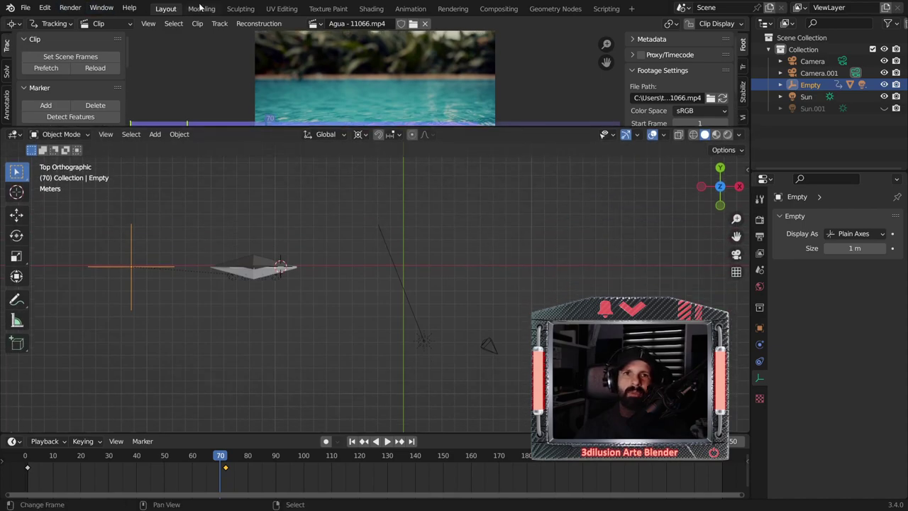
pyautogui.click(202, 9)
# Step: In top orthographic view, add a plane mesh at the 3D cursor, discarding a cube added by mistake
pyautogui.press('KP_5')
pyautogui.press('KP_7')
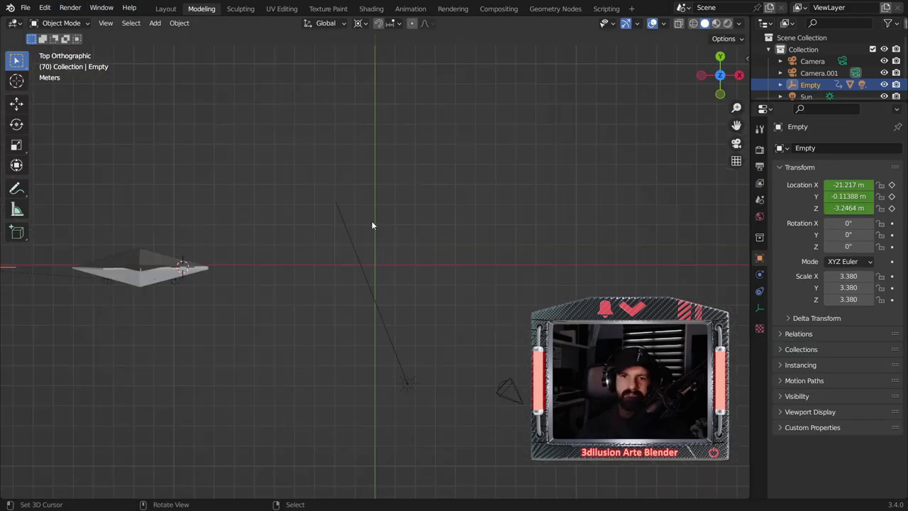
pyautogui.keyDown('shift'); pyautogui.moveTo(365, 223); pyautogui.dragTo(460, 176, button='middle'); pyautogui.keyUp('shift')
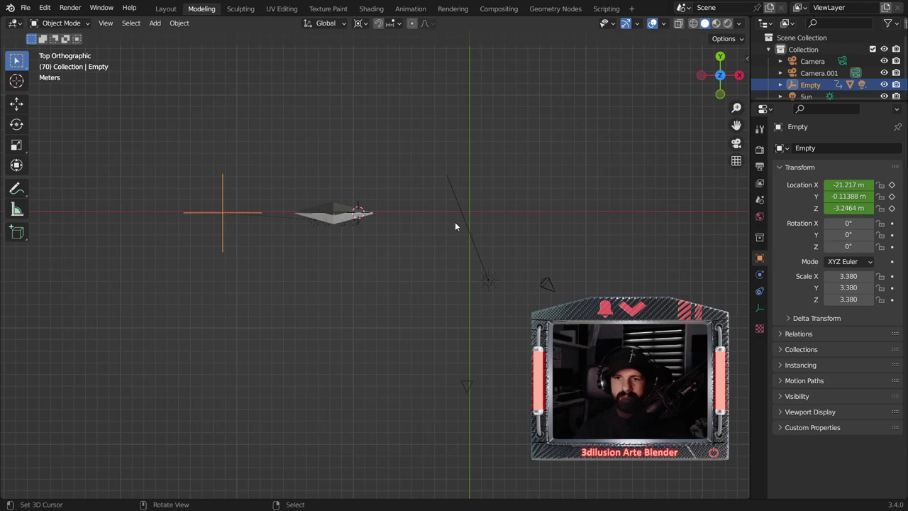
pyautogui.hotkey('shift', 'a')
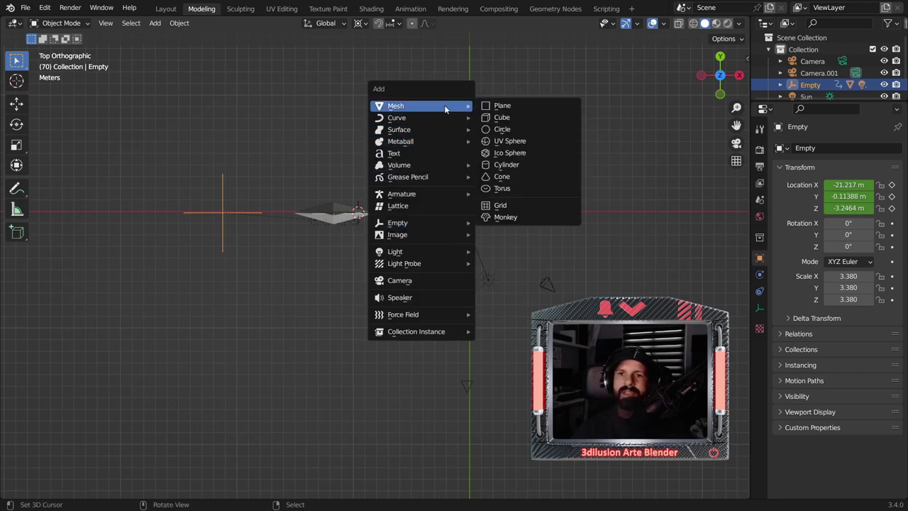
pyautogui.click(504, 117)
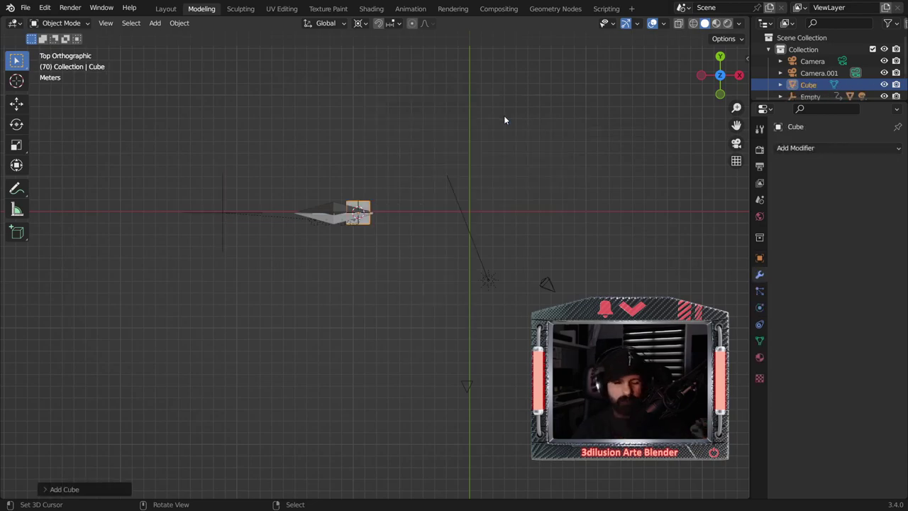
pyautogui.hotkey('ctrl', 'z')
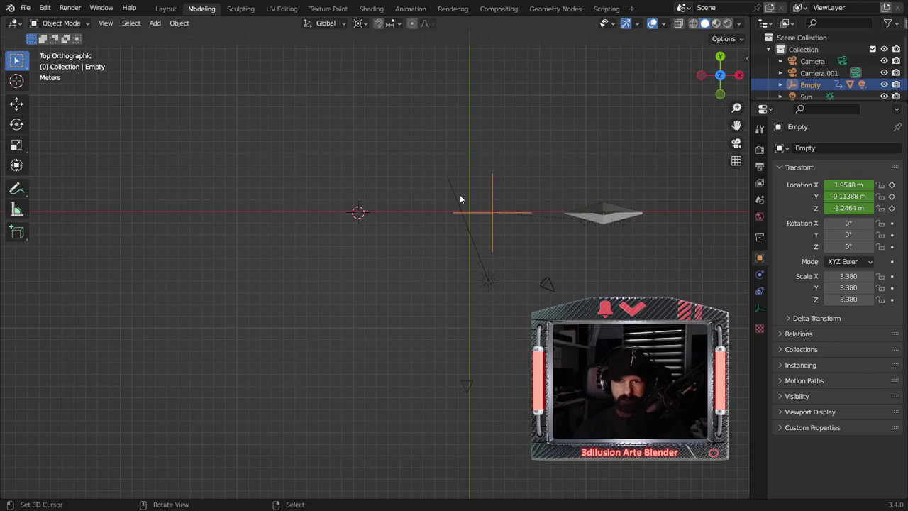
pyautogui.scroll(-1, 460, 199)
pyautogui.hotkey('shift', 'a')
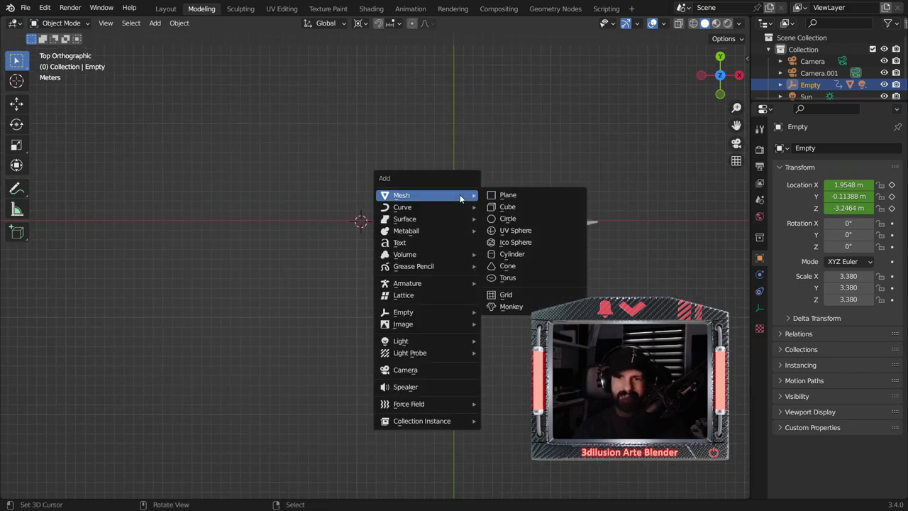
pyautogui.click(500, 195)
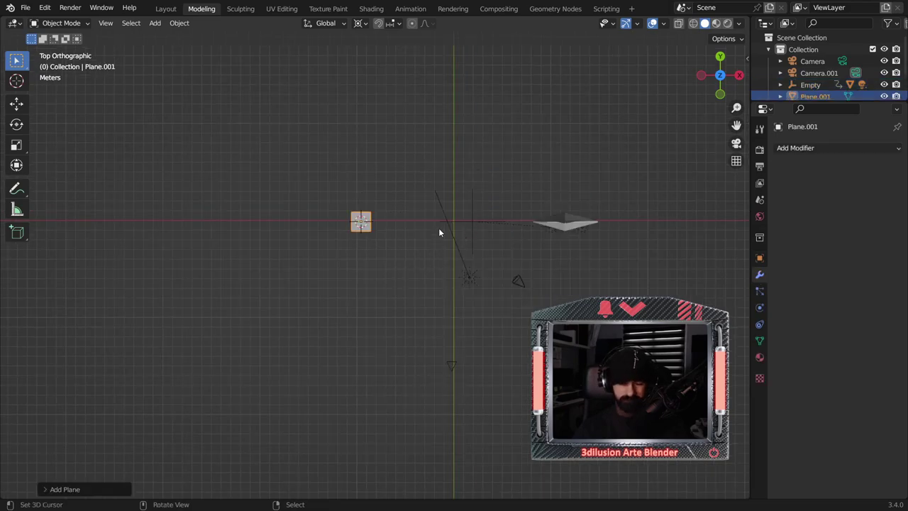
# Step: Scale the plane up and stretch it along X into a long strip
pyautogui.press('s')
pyautogui.click(495, 257)
pyautogui.press('s')
pyautogui.press('x')
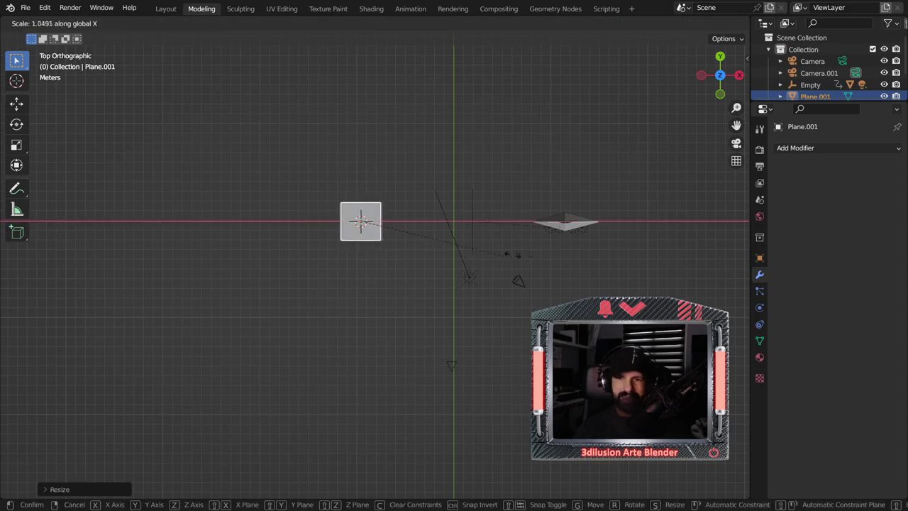
pyautogui.click(283, 227)
pyautogui.scroll(-5, 302, 241)
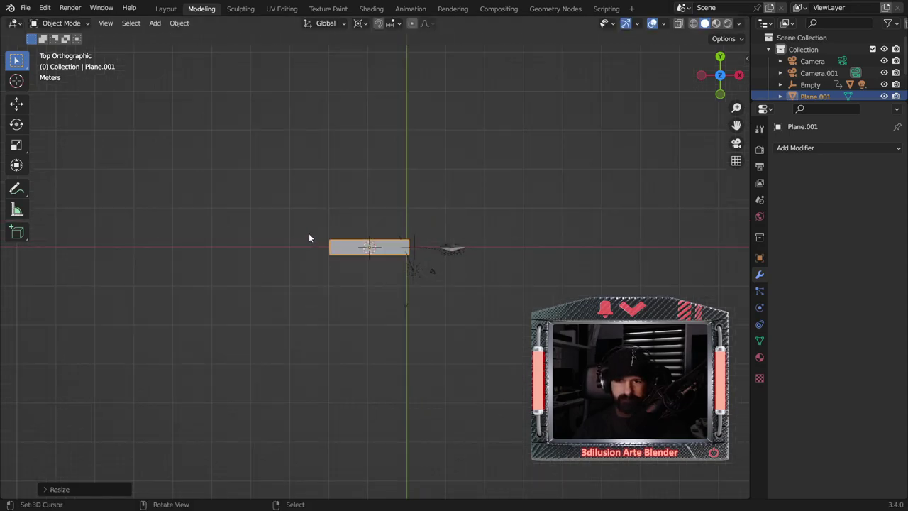
# Step: Widen the strip further along X and stretch it about 2x along Y
pyautogui.press('s')
pyautogui.press('x')
pyautogui.click(612, 342)
pyautogui.press('s')
pyautogui.press('x')
pyautogui.press('Return')
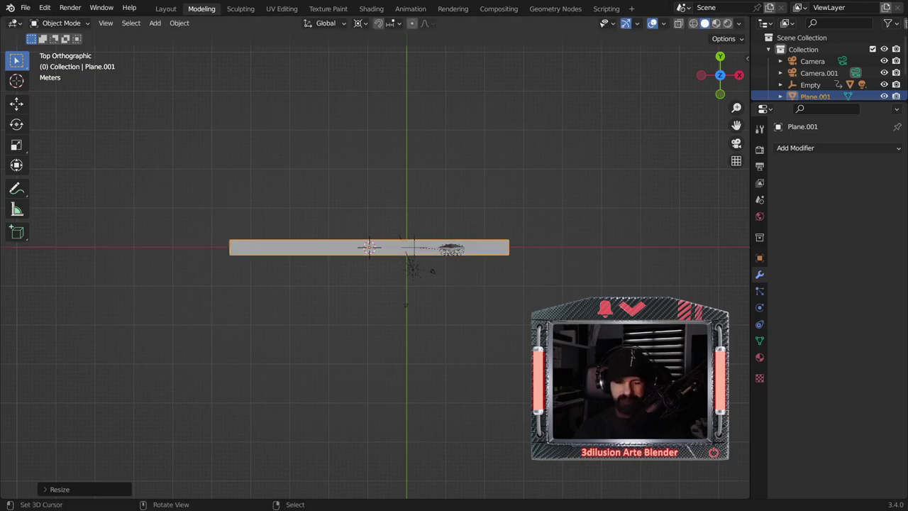
pyautogui.press('s')
pyautogui.press('y')
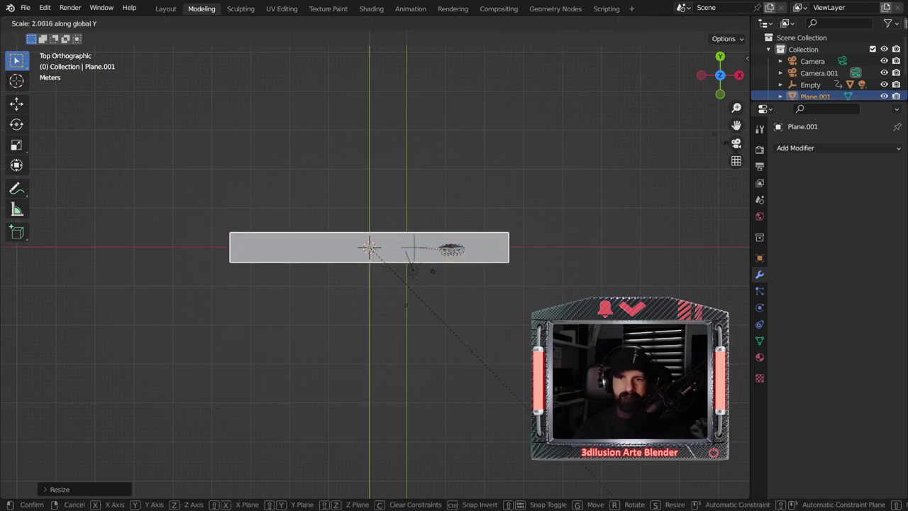
pyautogui.press('Return')
pyautogui.scroll(1, 450, 307)
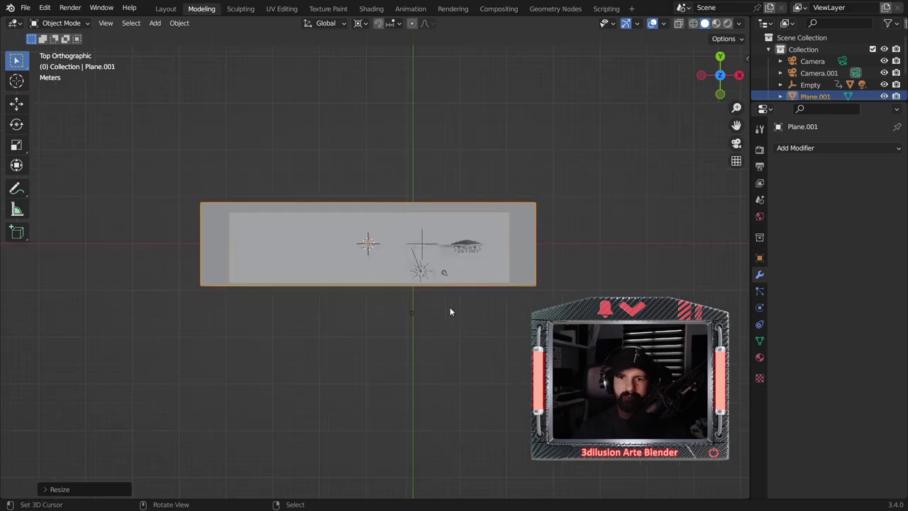
pyautogui.scroll(1, 450, 307)
# Step: In camera view, raise the plane 2.802 m along Z beneath the boat and play the animation
pyautogui.press('KP_0')
pyautogui.scroll(-1, 450, 311)
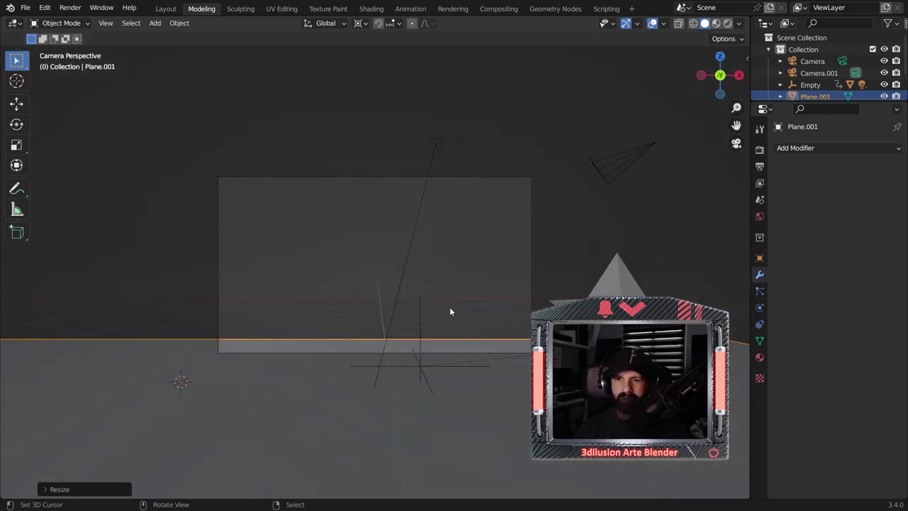
pyautogui.scroll(-3, 450, 311)
pyautogui.press('g')
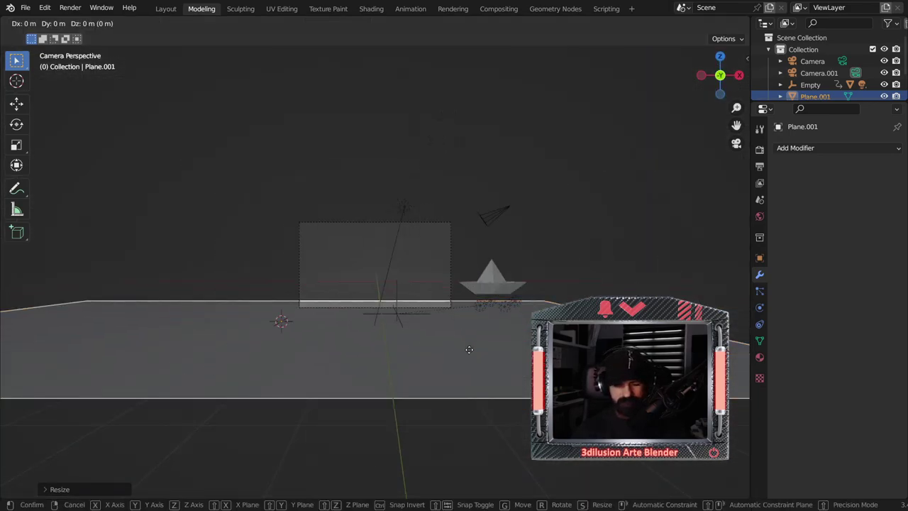
pyautogui.press('z')
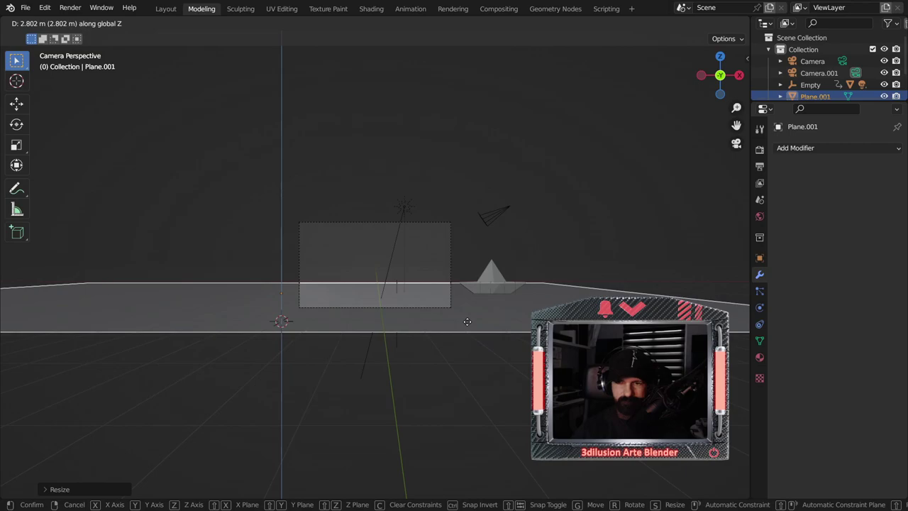
pyautogui.click(467, 320)
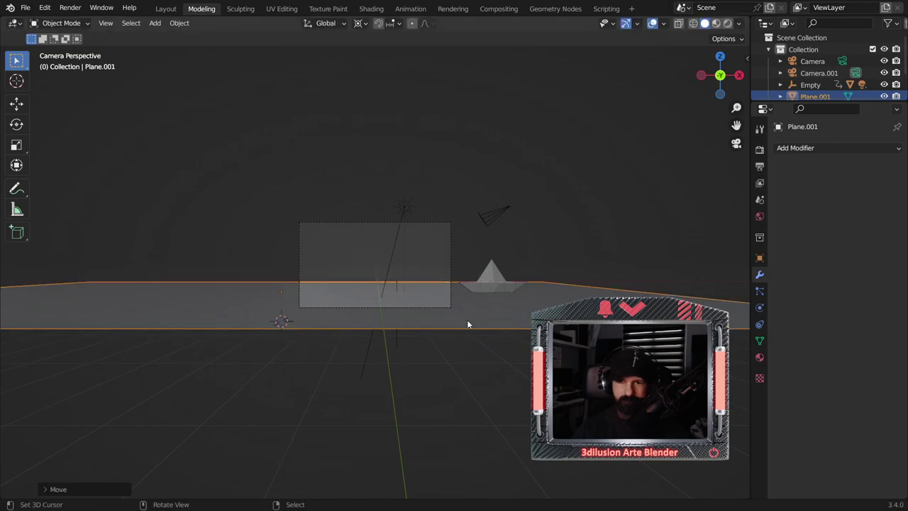
pyautogui.press('space')
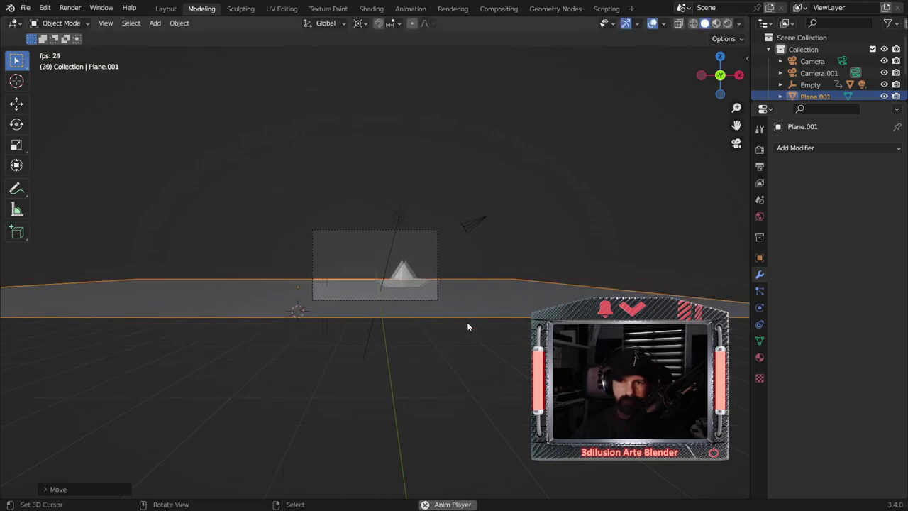
# Step: Stop playback and, in Edit Mode, slide the plane's left edge inward
pyautogui.press('space')
pyautogui.press('Tab')
pyautogui.hotkey('alt', 'a')
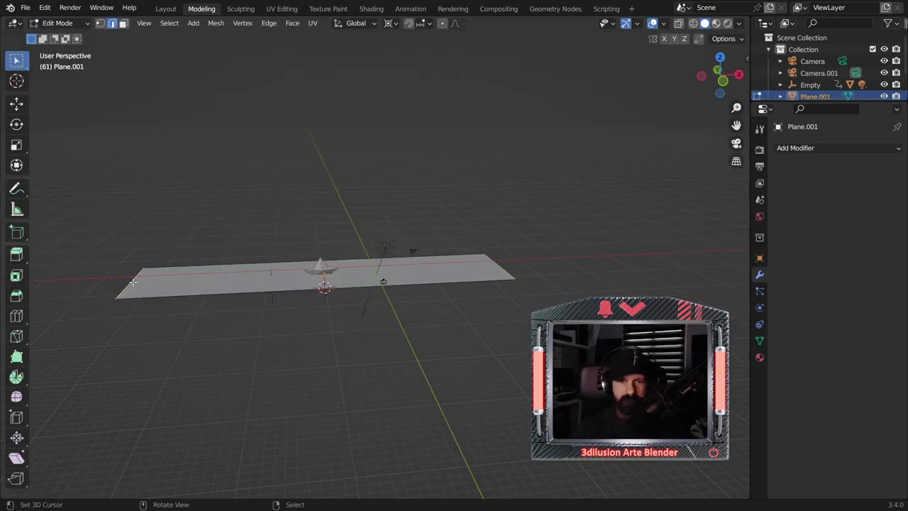
pyautogui.press('g')
pyautogui.press('g')
pyautogui.click(167, 280)
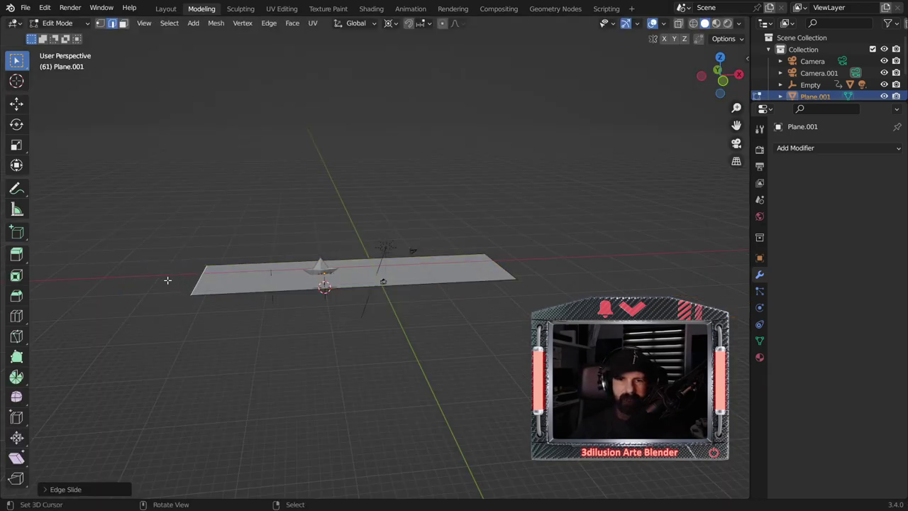
pyautogui.press('a')
pyautogui.hotkey('alt', 'a')
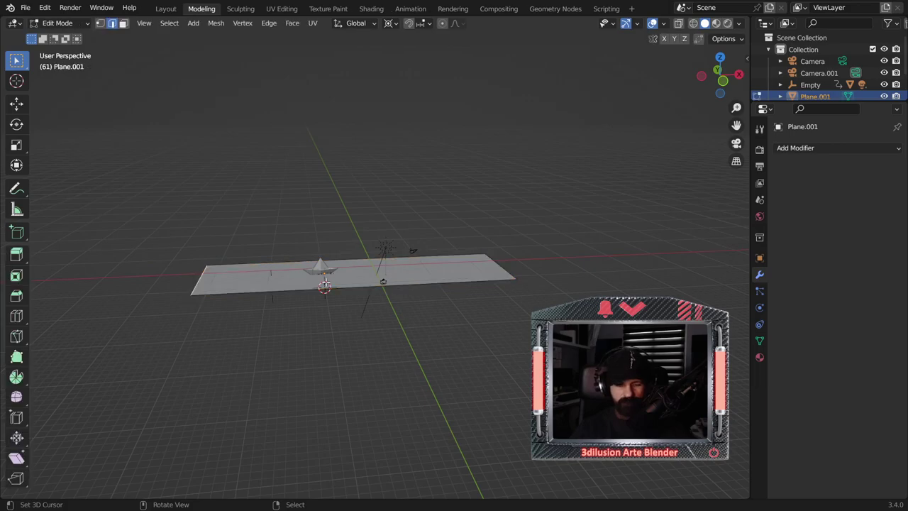
# Step: Select all faces of the plane and subdivide them three times
pyautogui.press('3')
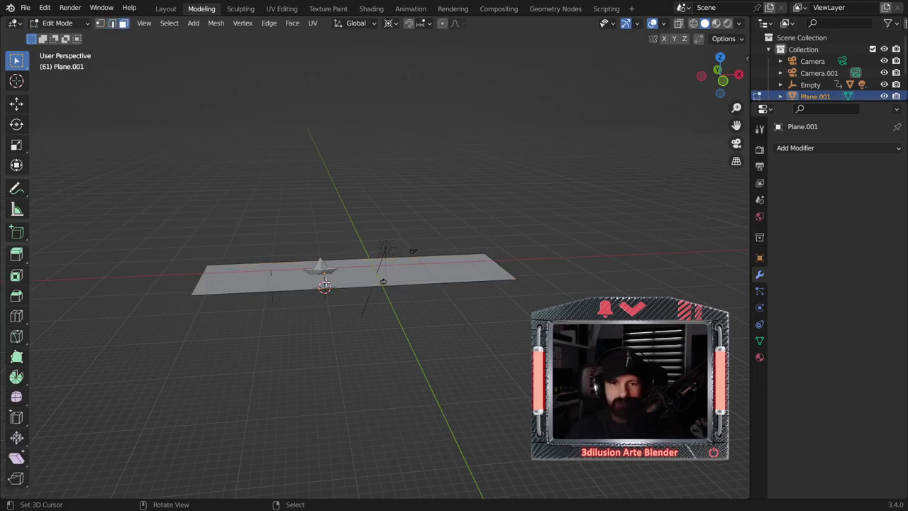
pyautogui.press('a')
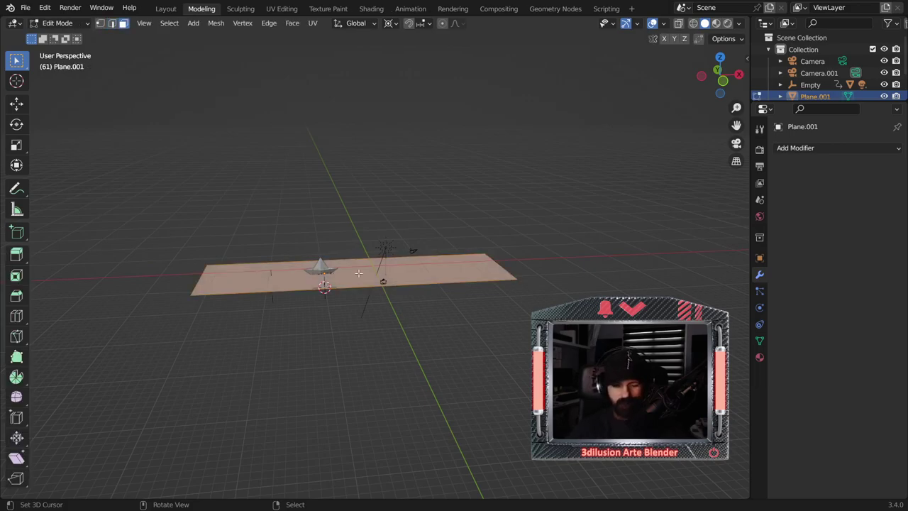
pyautogui.rightClick(358, 273)
pyautogui.click(308, 289)
pyautogui.rightClick(310, 291)
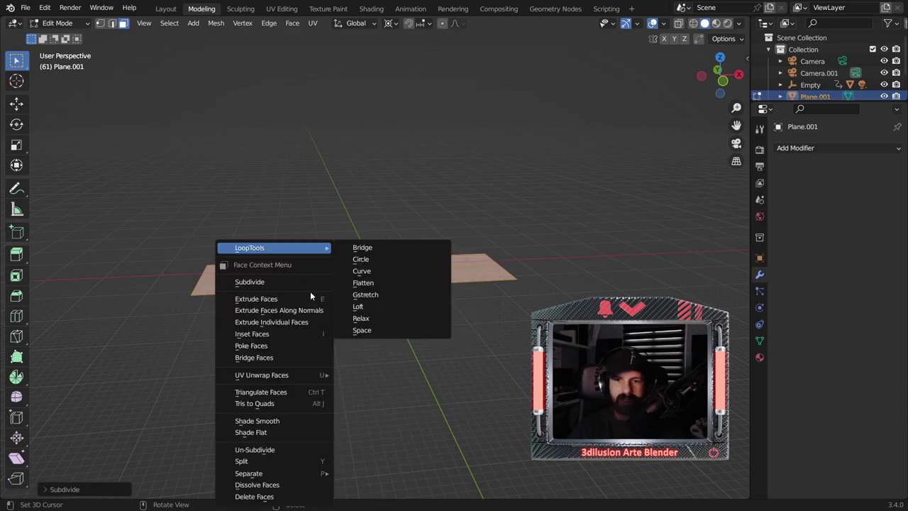
pyautogui.click(281, 282)
pyautogui.rightClick(280, 282)
pyautogui.click(281, 282)
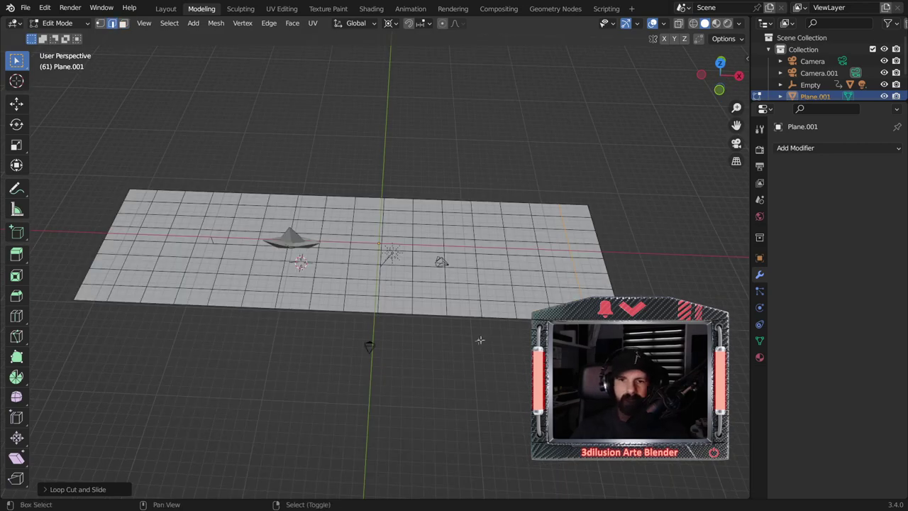
# Step: Switch the subdivided plane back to Object Mode and zoom out to view it
pyautogui.moveTo(480, 341); pyautogui.dragTo(521, 289, button='middle')
pyautogui.press('Tab')
pyautogui.scroll(2, 521, 290)
pyautogui.scroll(2, 521, 290)
pyautogui.scroll(-2, 377, 258)
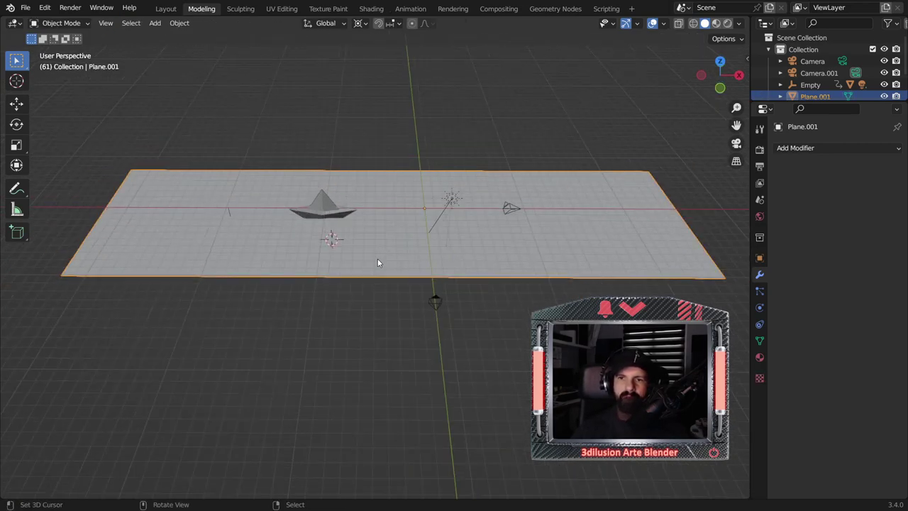
pyautogui.scroll(-2, 378, 258)
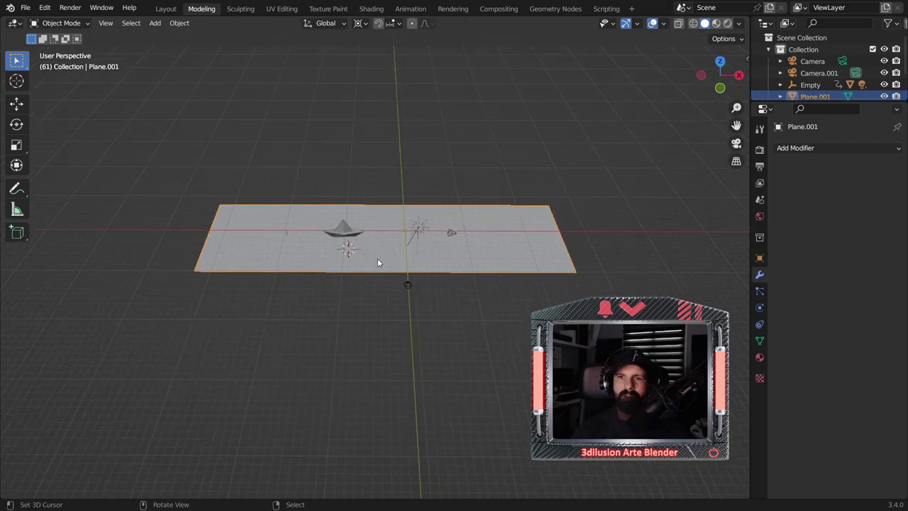
# Step: Create a new Clouds texture for the water plane with size 0.27
pyautogui.click(759, 377)
pyautogui.click(814, 169)
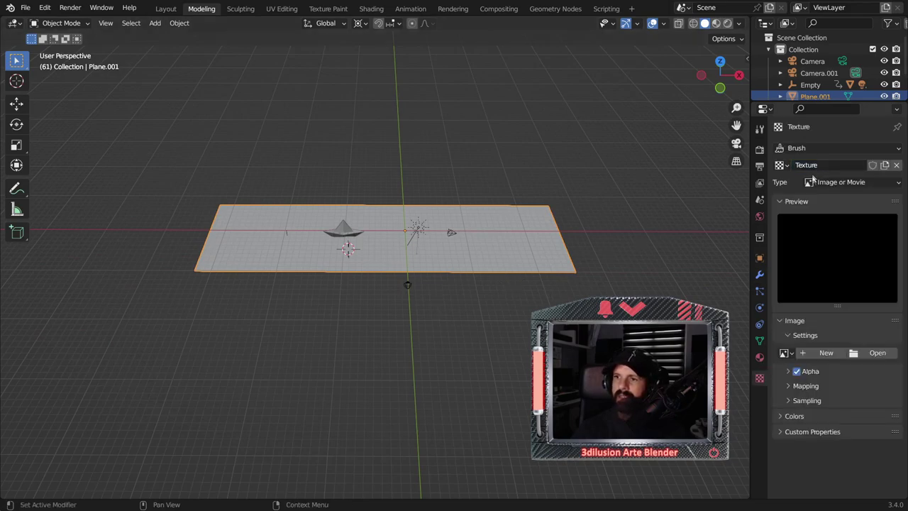
pyautogui.click(834, 183)
pyautogui.click(834, 222)
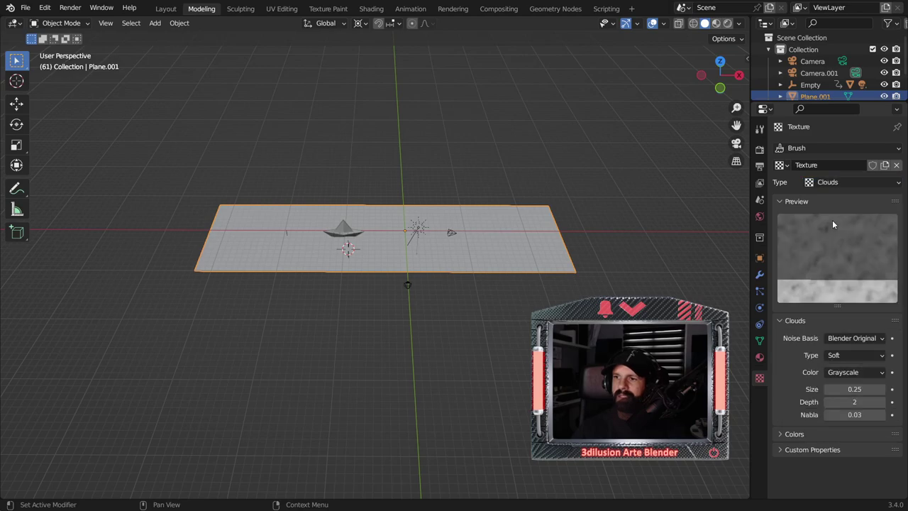
pyautogui.moveTo(855, 388); pyautogui.dragTo(816, 389)
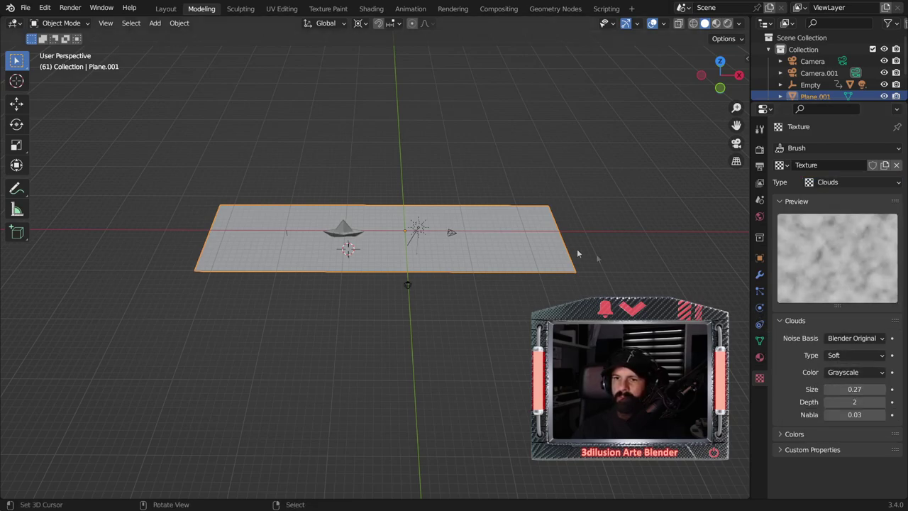
# Step: Add a Displace modifier to the plane using the Clouds texture
pyautogui.click(759, 274)
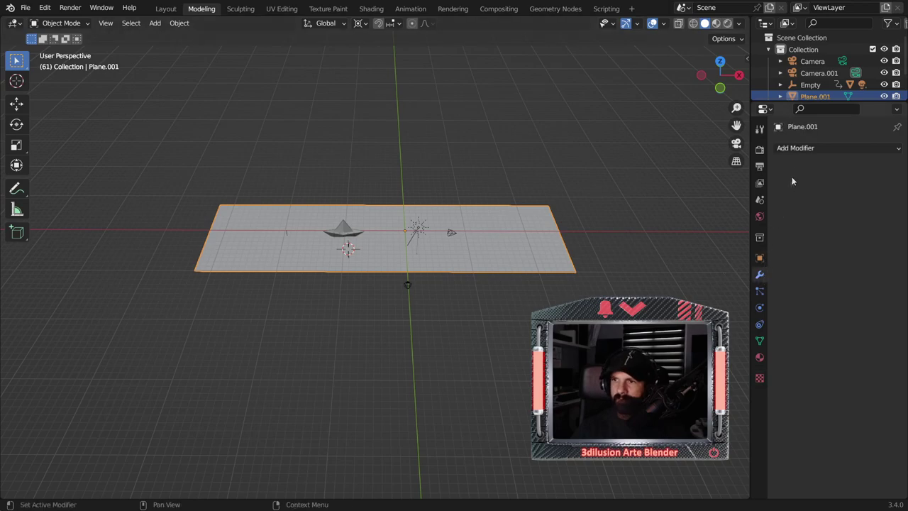
pyautogui.click(803, 151)
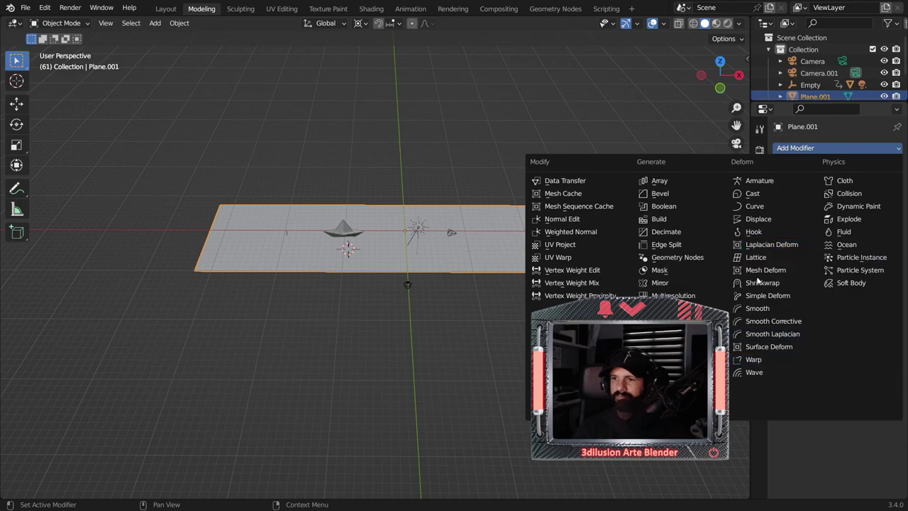
pyautogui.click(756, 223)
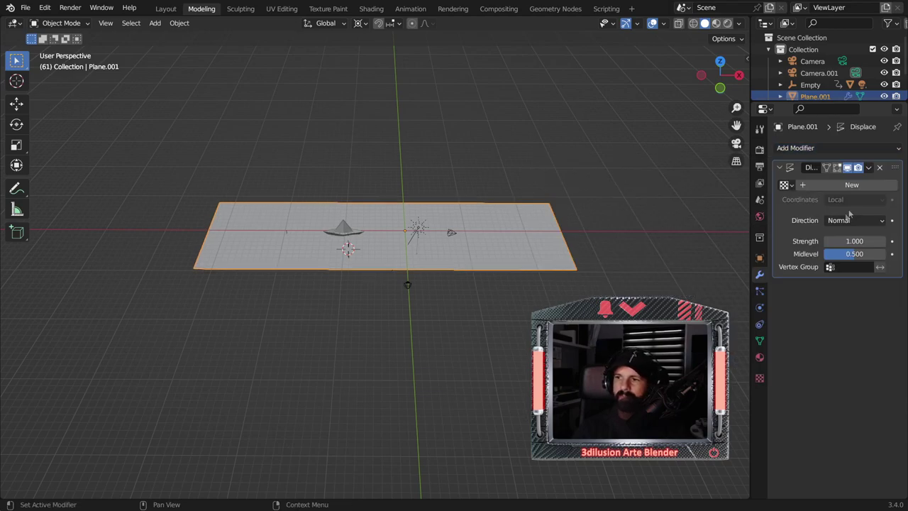
pyautogui.click(788, 186)
pyautogui.click(699, 204)
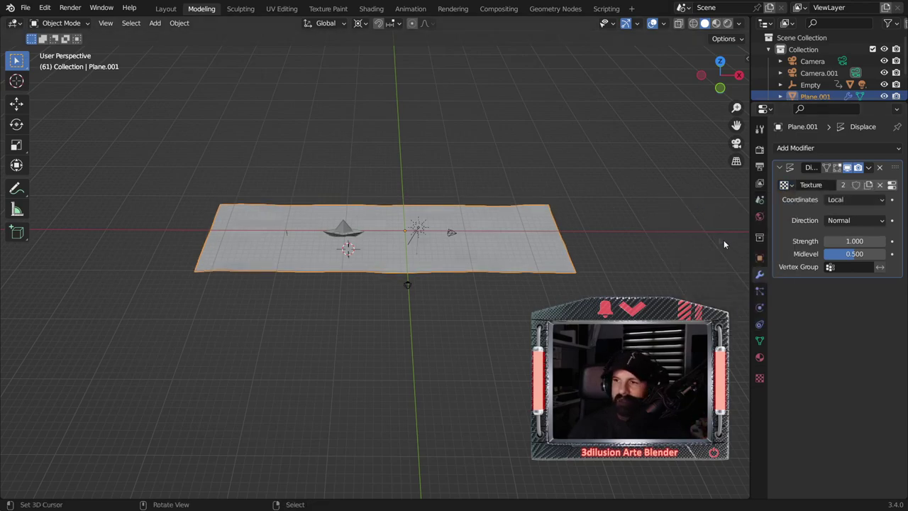
# Step: Shade the displaced water plane smooth
pyautogui.moveTo(498, 261); pyautogui.dragTo(494, 238, button='middle')
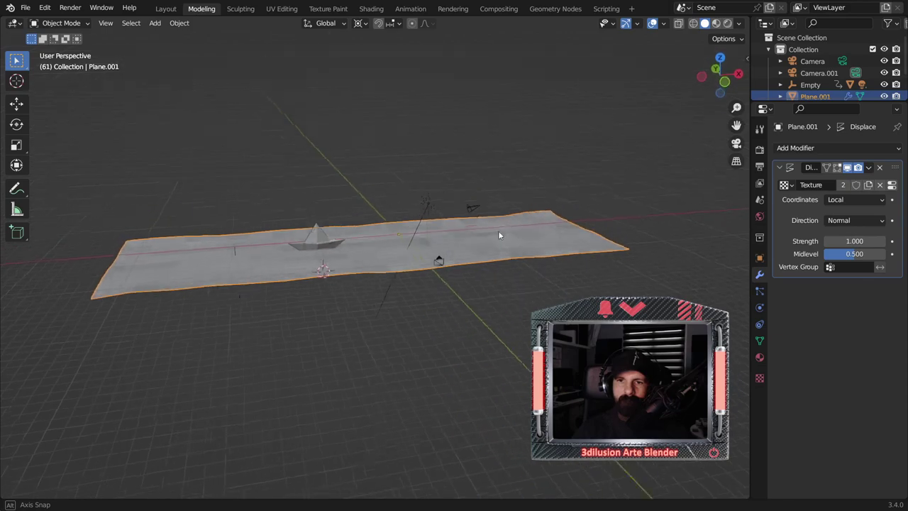
pyautogui.rightClick(492, 234)
pyautogui.click(493, 235)
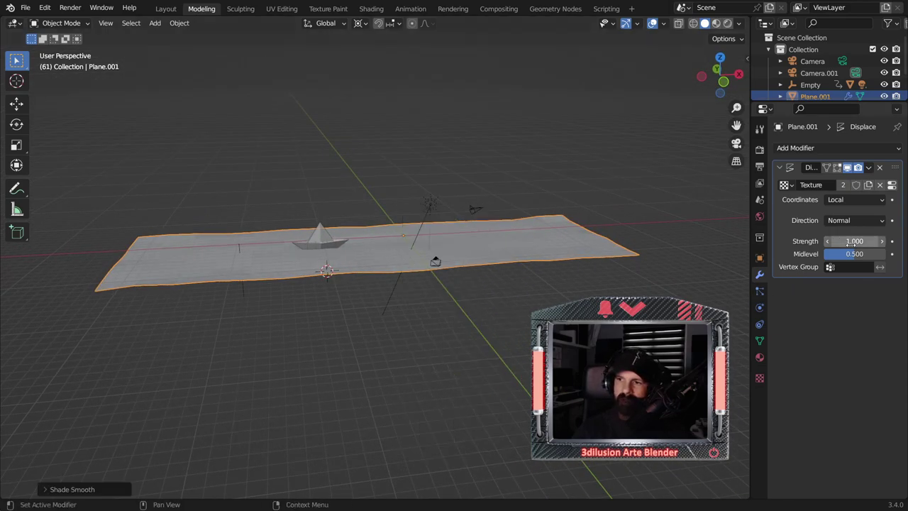
# Step: Adjust the Clouds texture to depth 3 and nabla 0.10 to reshape the waves
pyautogui.click(760, 378)
pyautogui.moveTo(854, 388)
pyautogui.mouseDown()
pyautogui.moveTo(845, 389)
pyautogui.moveTo(861, 389)
pyautogui.moveTo(863, 415)
pyautogui.mouseUp()
pyautogui.moveTo(494, 295)
pyautogui.mouseDown(button='middle')
pyautogui.moveTo(639, 266)
pyautogui.moveTo(638, 255)
pyautogui.moveTo(492, 268)
pyautogui.moveTo(462, 284)
pyautogui.mouseUp(button='middle')
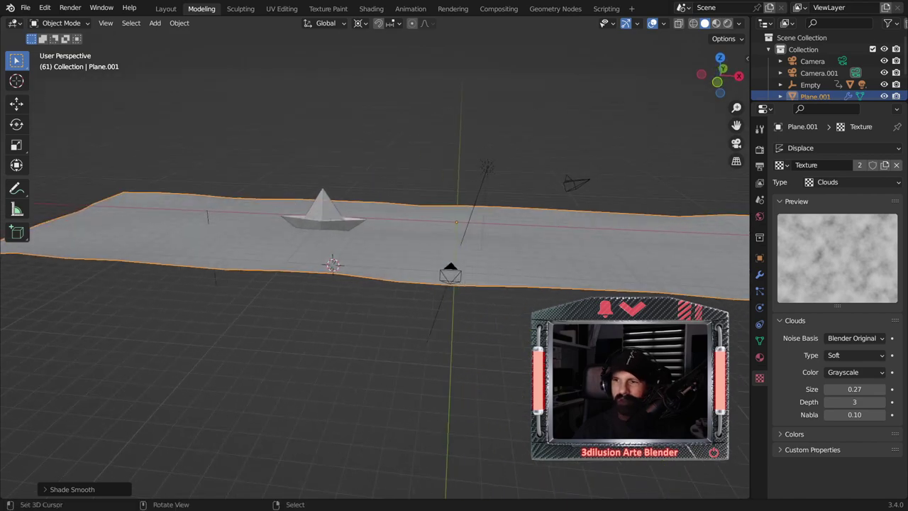
pyautogui.click(760, 273)
# Step: Add a Subdivision Surface modifier to the water and move it above Displace
pyautogui.click(829, 149)
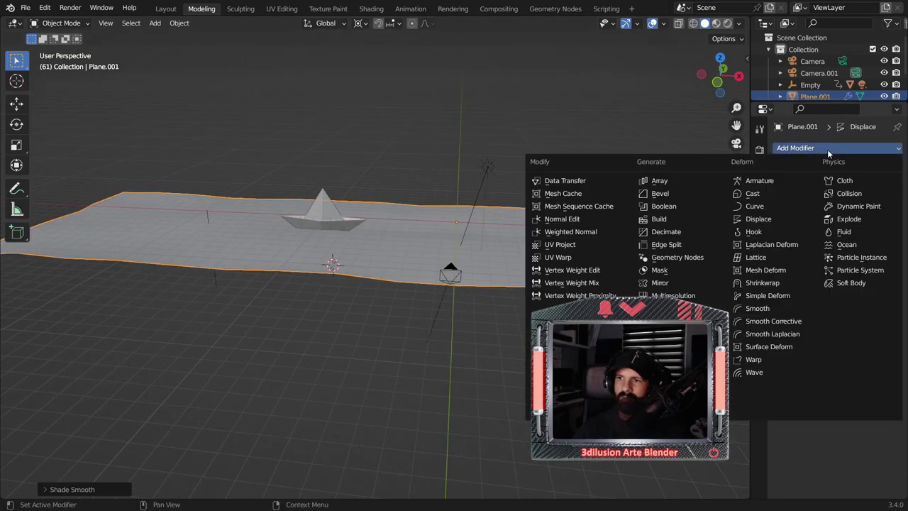
pyautogui.click(668, 359)
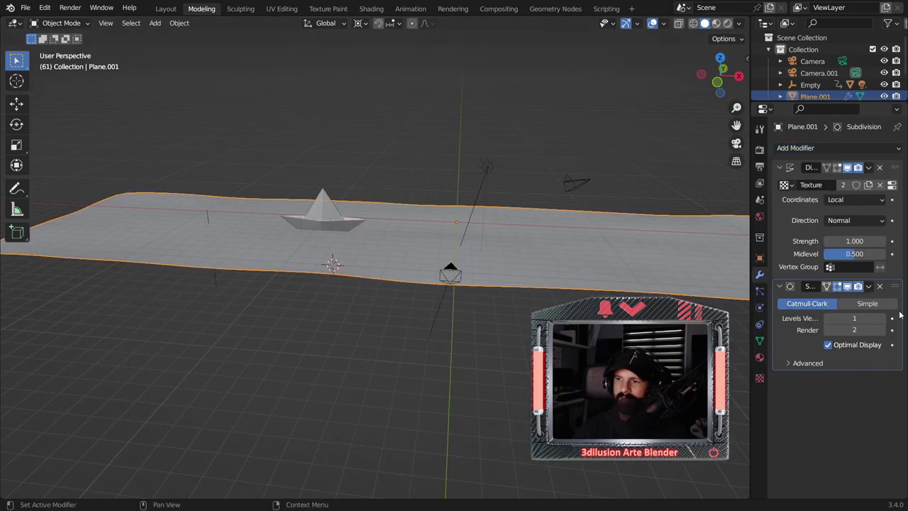
pyautogui.moveTo(898, 288); pyautogui.dragTo(895, 177)
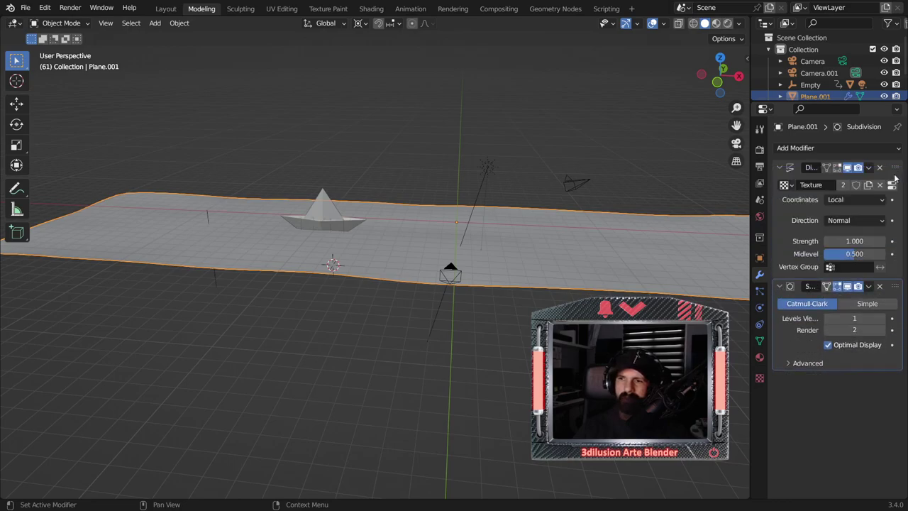
pyautogui.moveTo(896, 287); pyautogui.dragTo(893, 164)
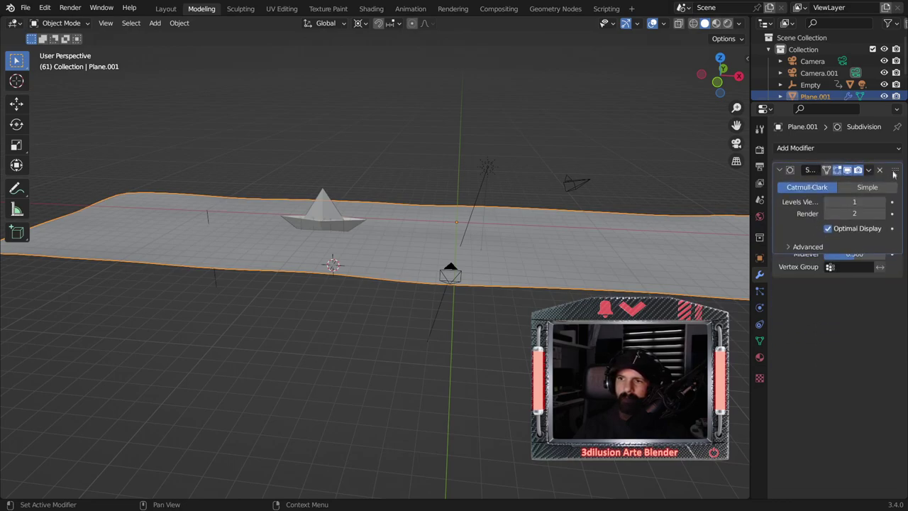
pyautogui.moveTo(435, 324)
pyautogui.mouseDown(button='middle')
pyautogui.moveTo(472, 308)
pyautogui.moveTo(451, 258)
pyautogui.mouseUp(button='middle')
# Step: Play the animation through the camera view and switch to the Layout workspace
pyautogui.press('space')
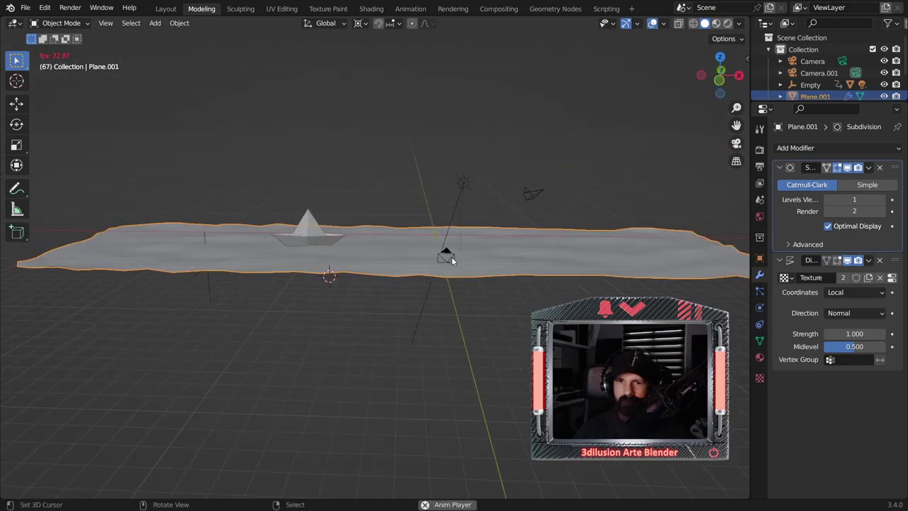
pyautogui.press('KP_0')
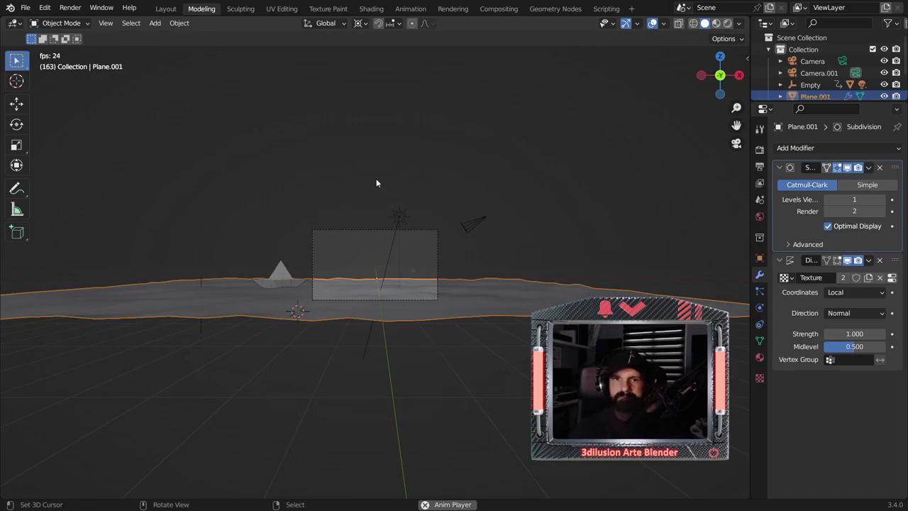
pyautogui.click(165, 8)
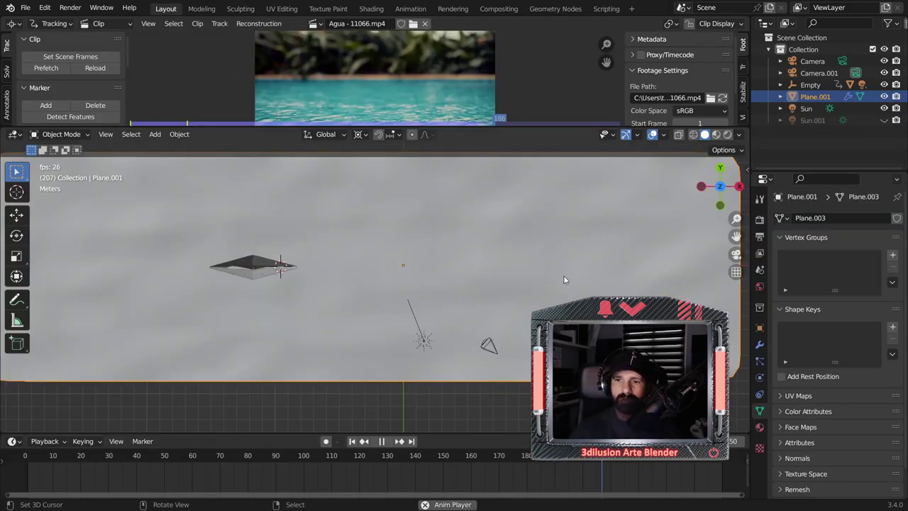
# Step: Replay the boat animation from the start in camera view, then stop and rewind to frame 1
pyautogui.press('KP_0')
pyautogui.press('space')
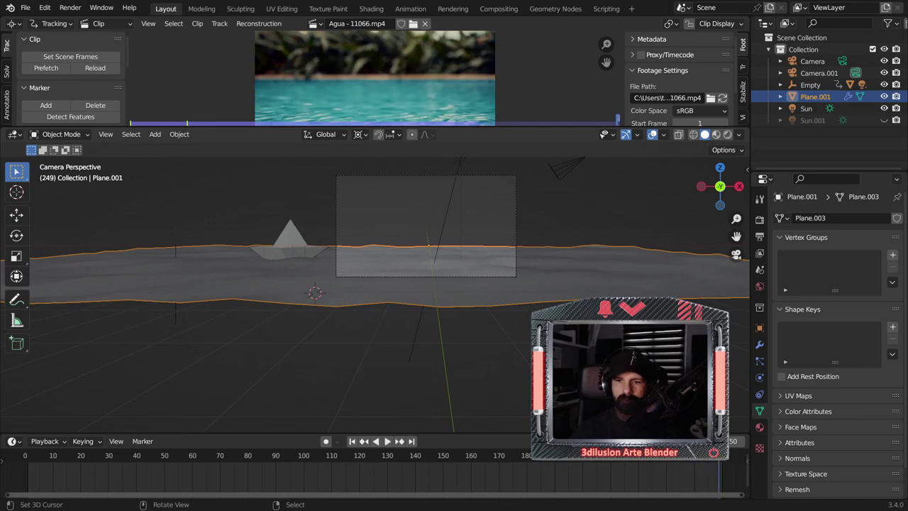
pyautogui.click(352, 442)
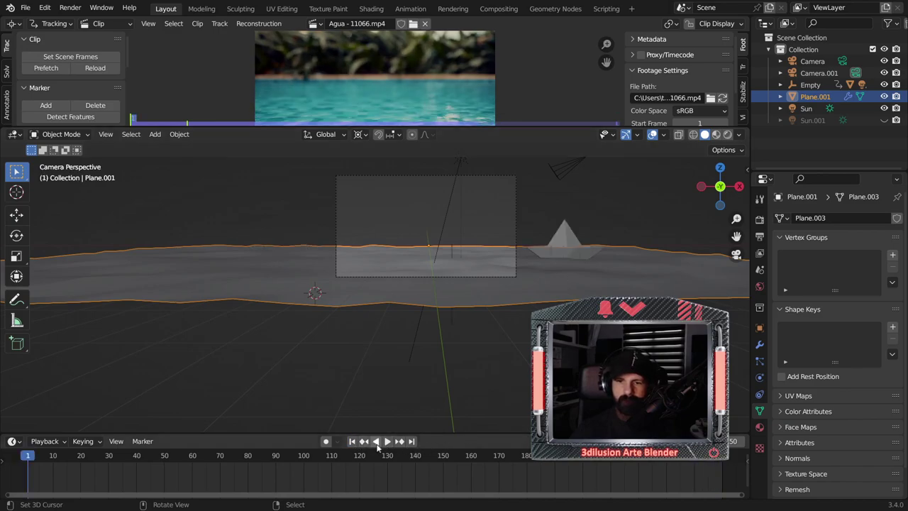
pyautogui.click(389, 443)
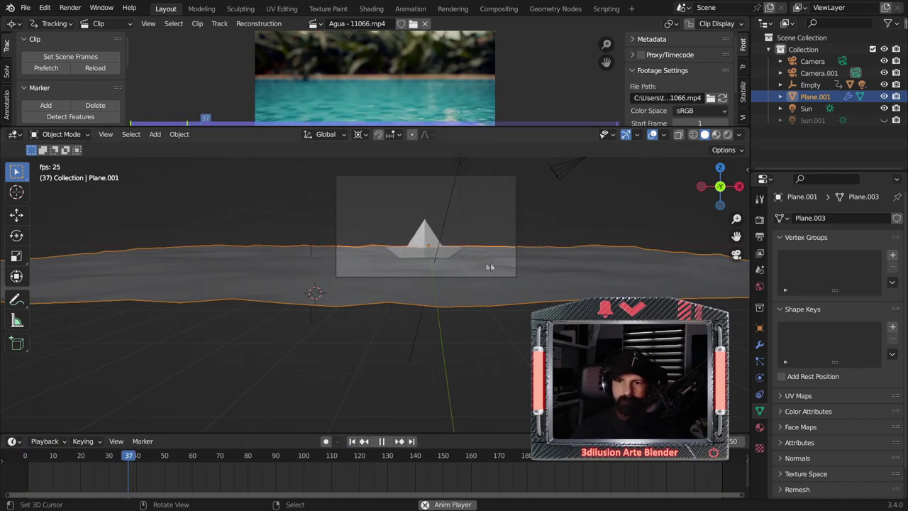
pyautogui.press('space')
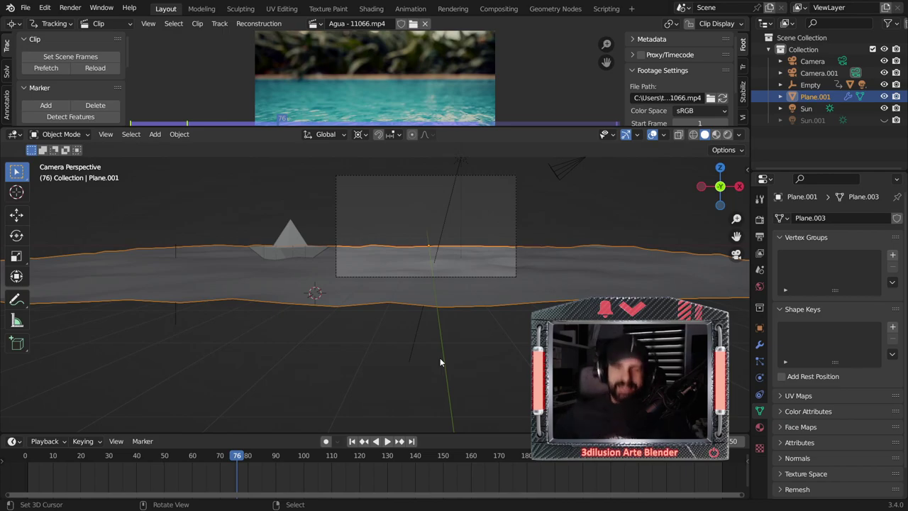
pyautogui.click(352, 441)
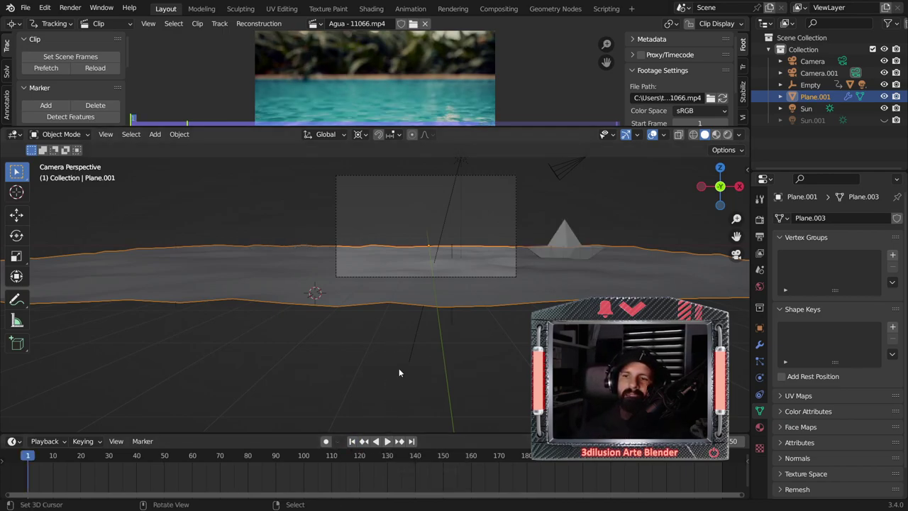
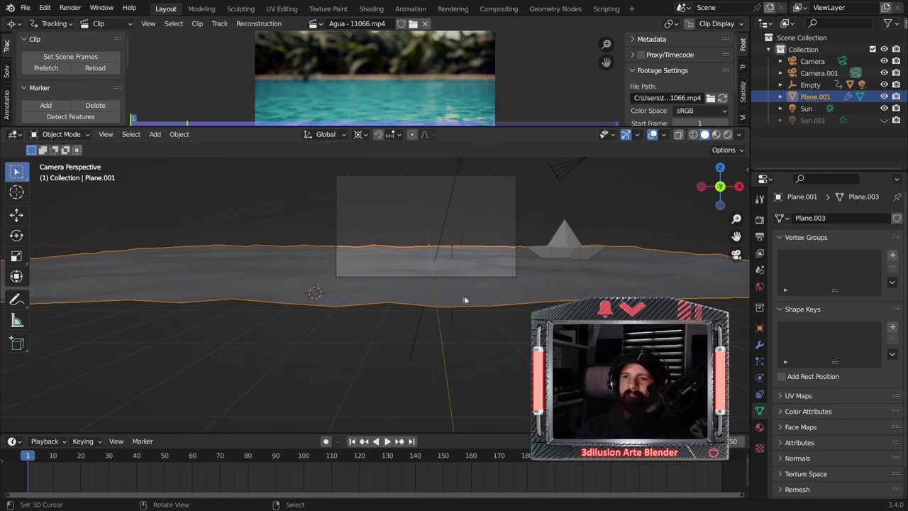
# Step: Raise the water plane Plane.001 about 0.06 m along Z to meet the boat's hull
pyautogui.scroll(-1, 470, 302)
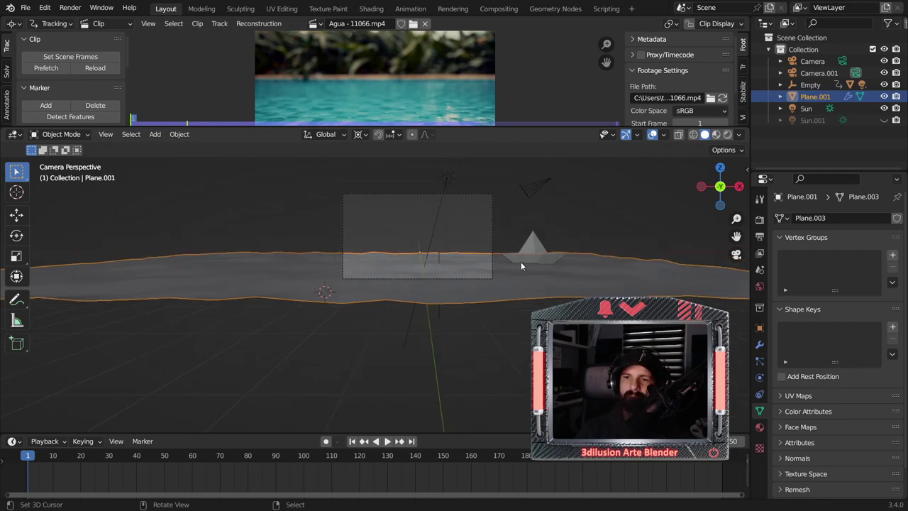
pyautogui.scroll(1, 531, 261)
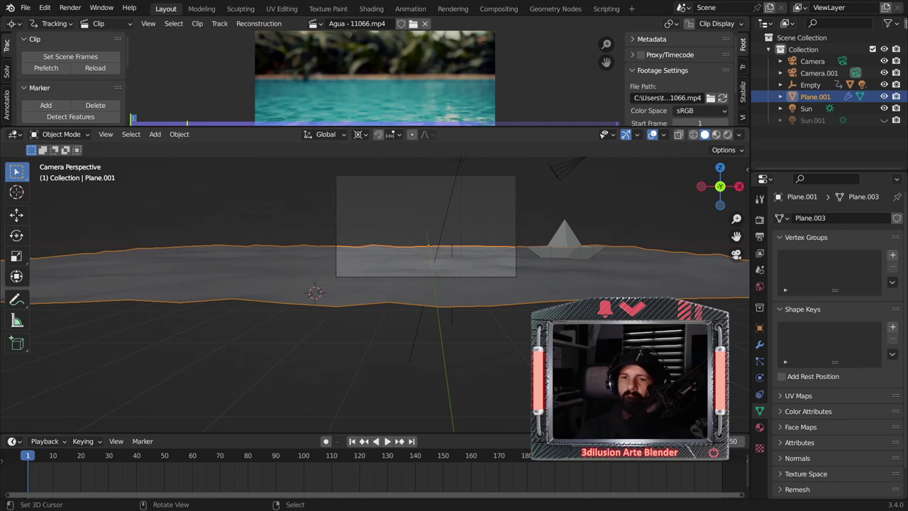
pyautogui.moveTo(425, 284)
pyautogui.mouseDown(button='middle')
pyautogui.moveTo(397, 334)
pyautogui.moveTo(507, 316)
pyautogui.mouseUp(button='middle')
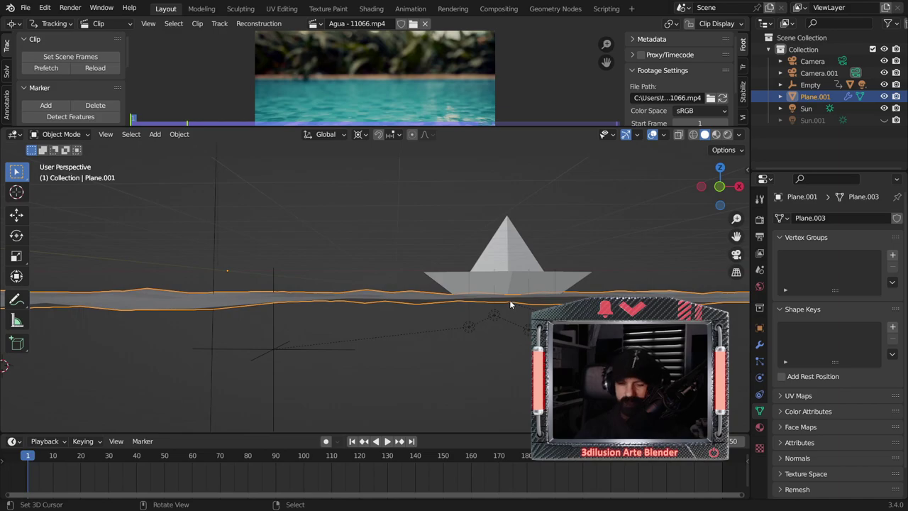
pyautogui.press('g')
pyautogui.press('z')
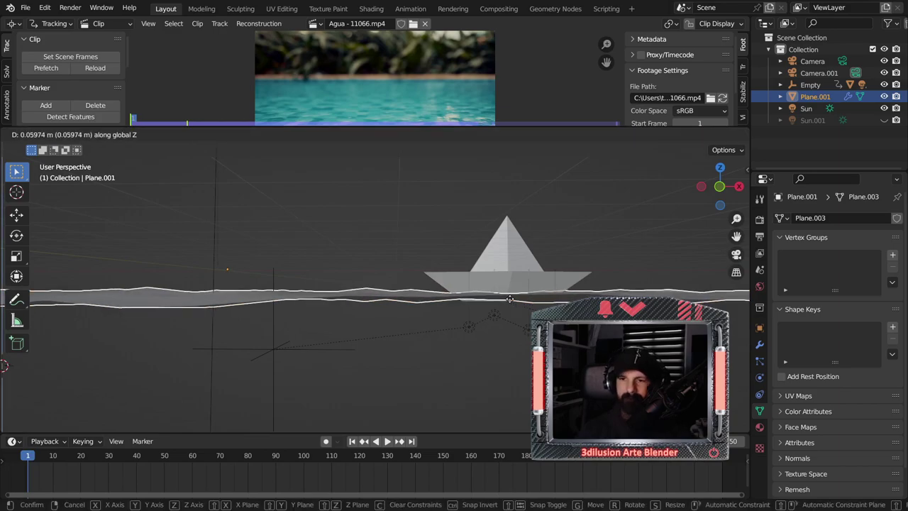
pyautogui.click(510, 298)
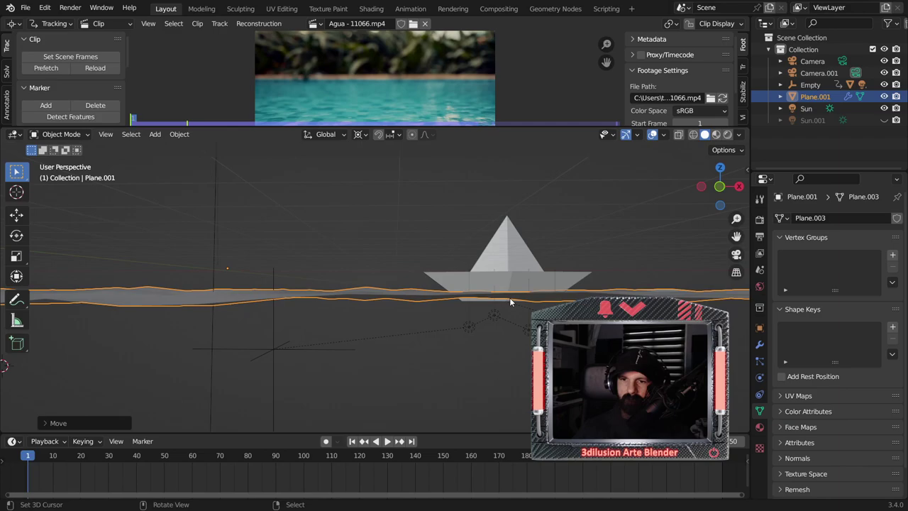
pyautogui.moveTo(518, 305); pyautogui.dragTo(522, 334, button='middle')
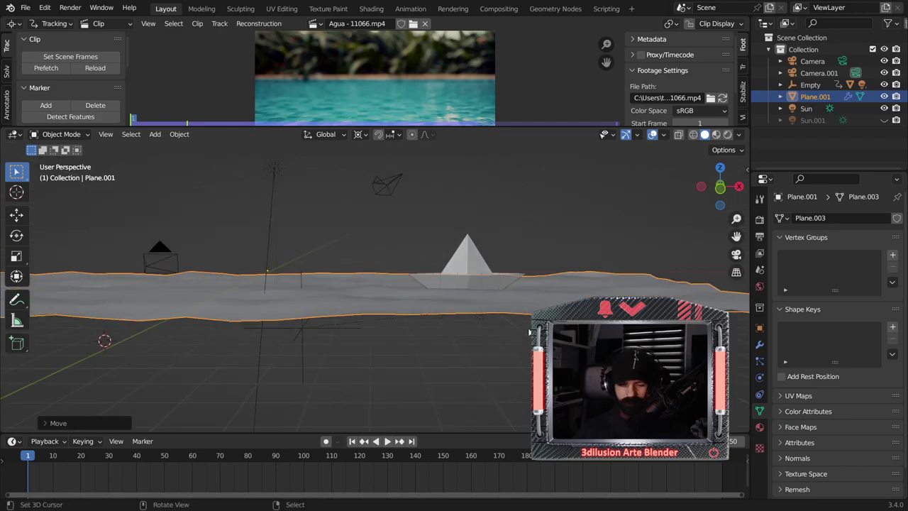
# Step: Extrude the water plane's face downward about 0.33 m into a slab
pyautogui.press('Tab')
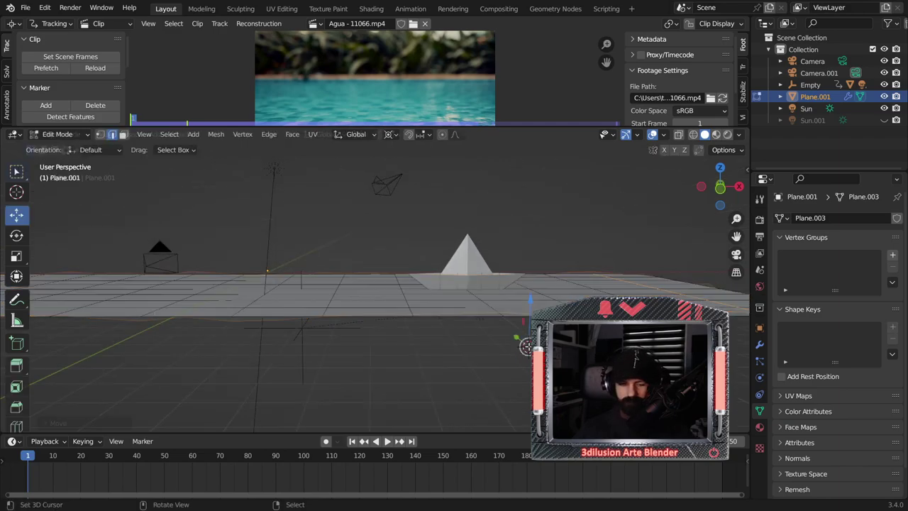
pyautogui.press('a')
pyautogui.press('e')
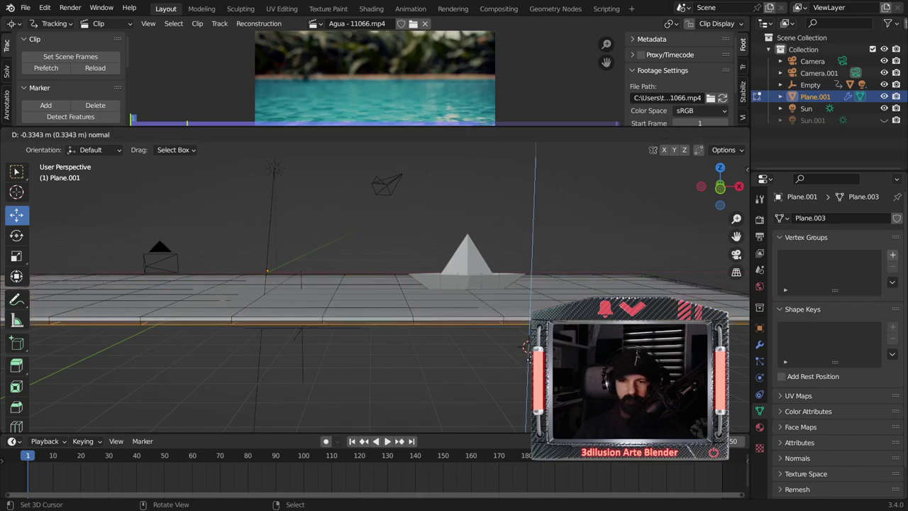
pyautogui.click(526, 346)
pyautogui.press('KP_0')
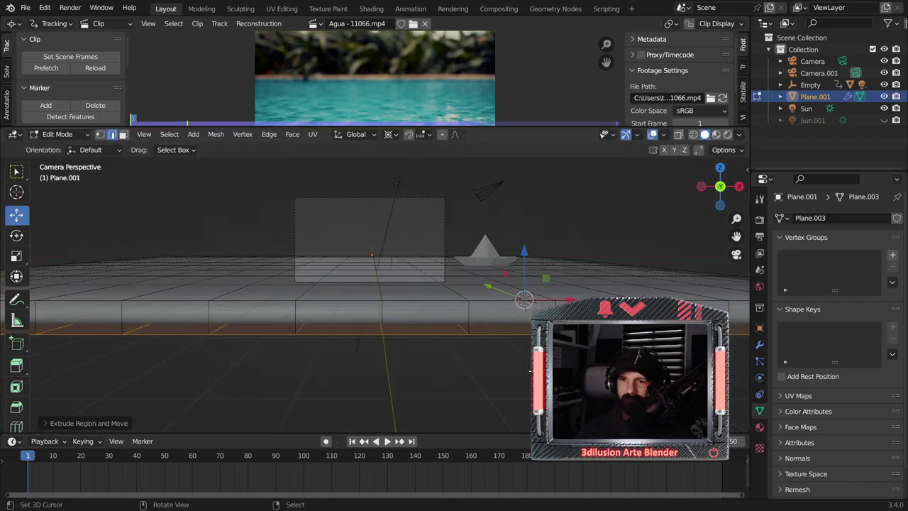
pyautogui.press('Tab')
pyautogui.moveTo(530, 370); pyautogui.dragTo(501, 333, button='middle')
pyautogui.scroll(-3, 501, 333)
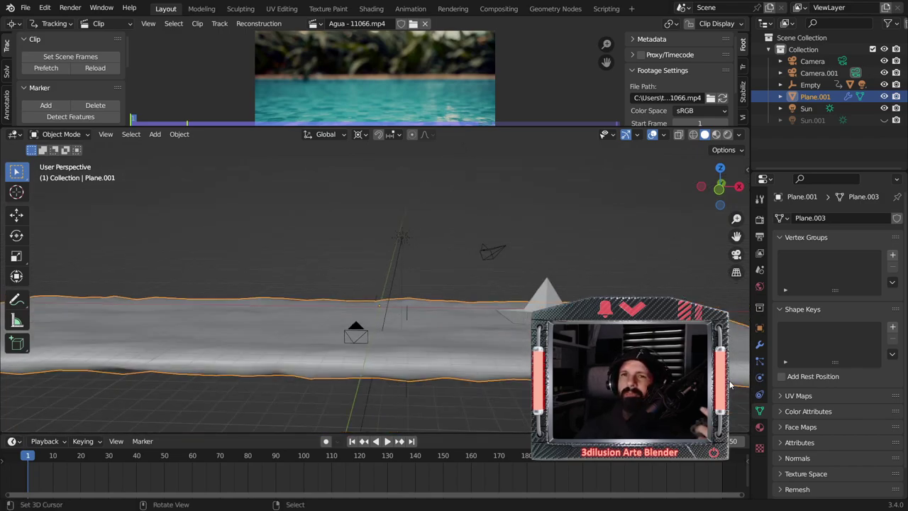
pyautogui.moveTo(509, 399)
pyautogui.mouseDown(button='middle')
pyautogui.moveTo(519, 403)
pyautogui.moveTo(476, 365)
pyautogui.mouseUp(button='middle')
# Step: Add two centred loop cuts along the slab and preview the animation through the camera
pyautogui.press('Tab')
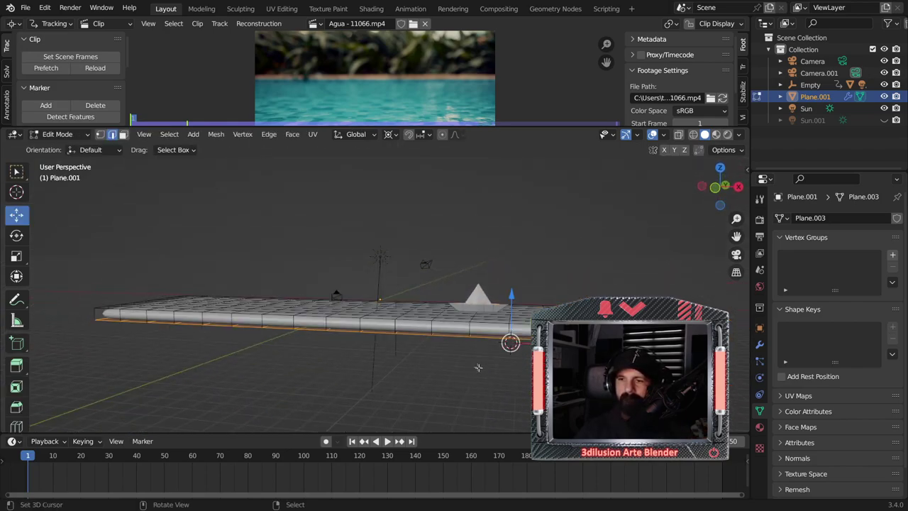
pyautogui.hotkey('ctrl', 'r')
pyautogui.click(319, 323)
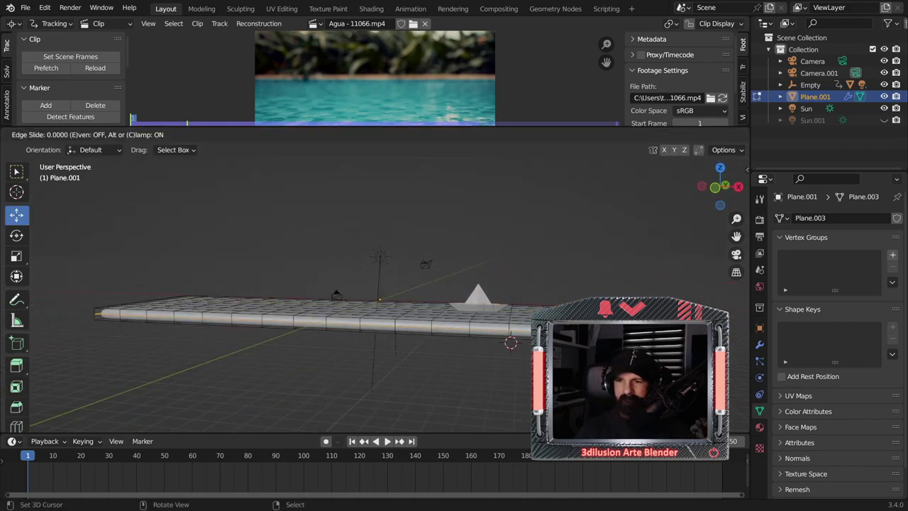
pyautogui.rightClick(319, 323)
pyautogui.hotkey('ctrl', 'r')
pyautogui.click(319, 323)
pyautogui.rightClick(319, 323)
pyautogui.press('KP_0')
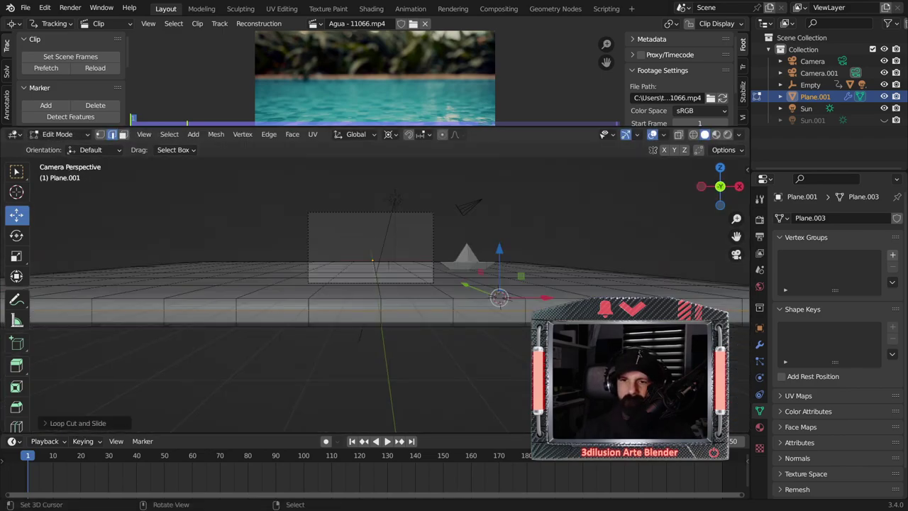
pyautogui.press('Tab')
pyautogui.press('space')
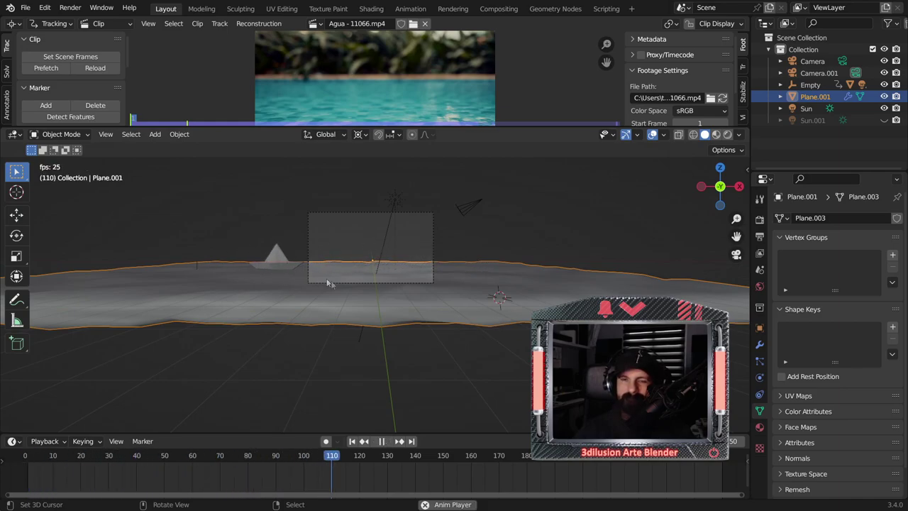
# Step: Enable Mask > Holdout in Plane.001's Object Properties visibility settings
pyautogui.press('space')
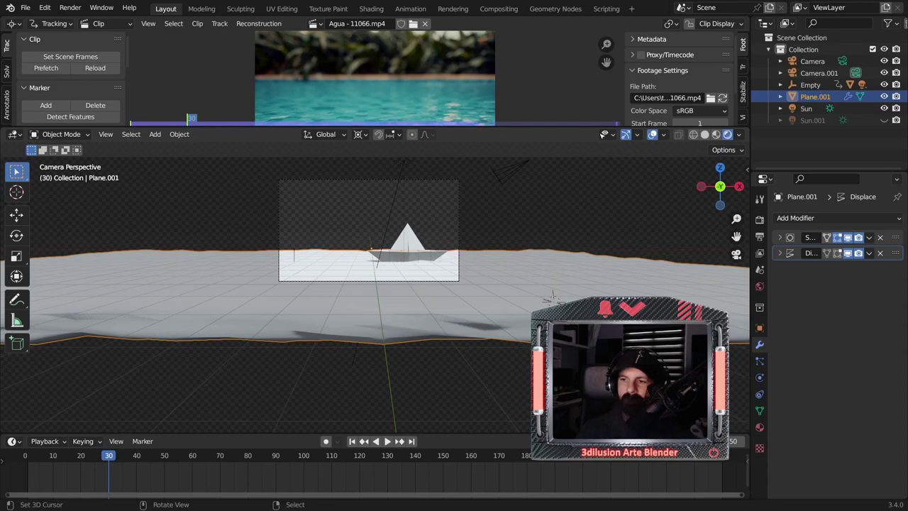
pyautogui.click(759, 328)
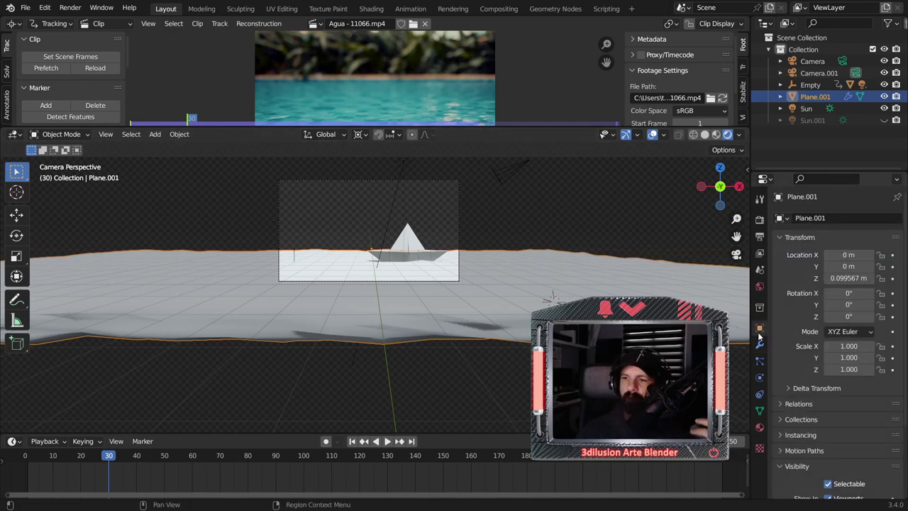
pyautogui.scroll(-2, 825, 348)
pyautogui.scroll(-2, 816, 355)
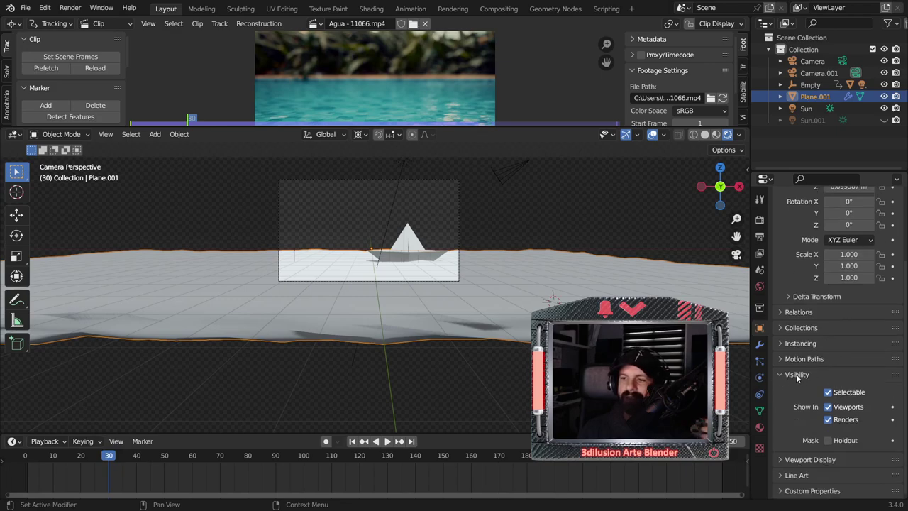
pyautogui.click(828, 441)
# Step: Play the animation from the first frame to confirm only the boat shows
pyautogui.press('space')
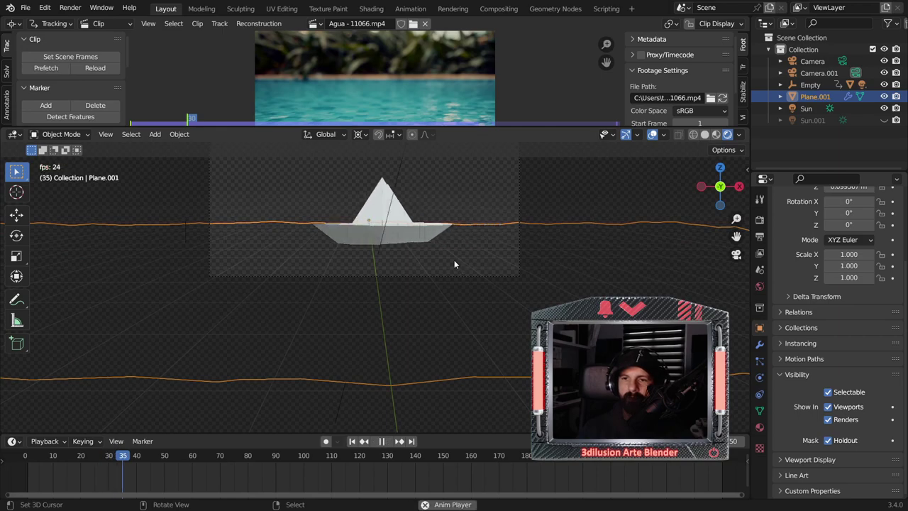
pyautogui.press('space')
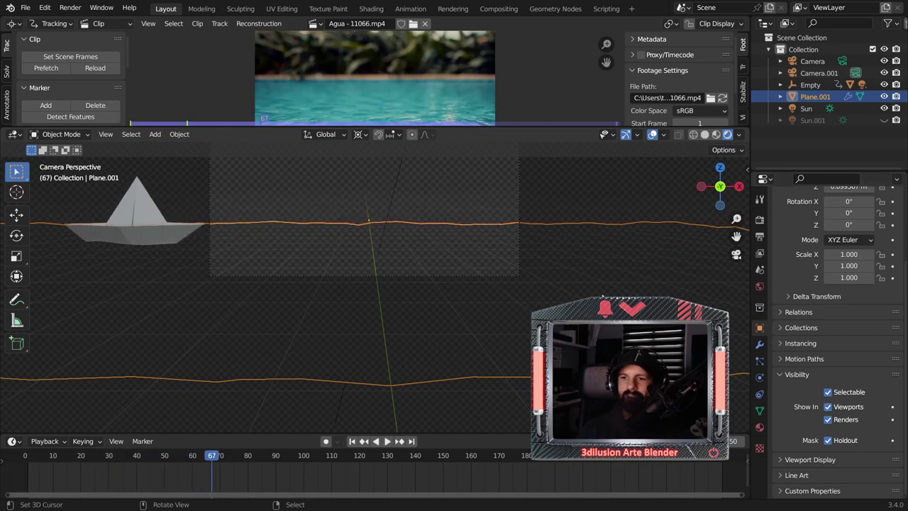
pyautogui.click(352, 441)
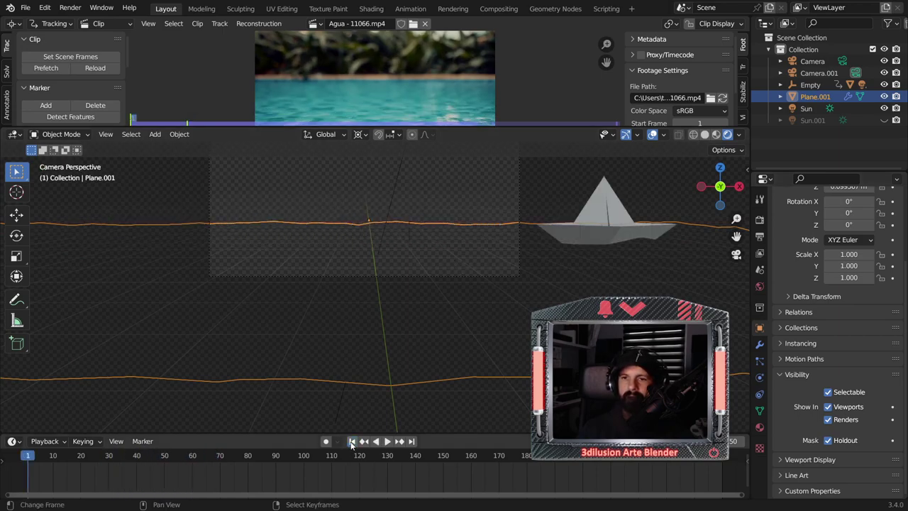
pyautogui.press('space')
pyautogui.press('space')
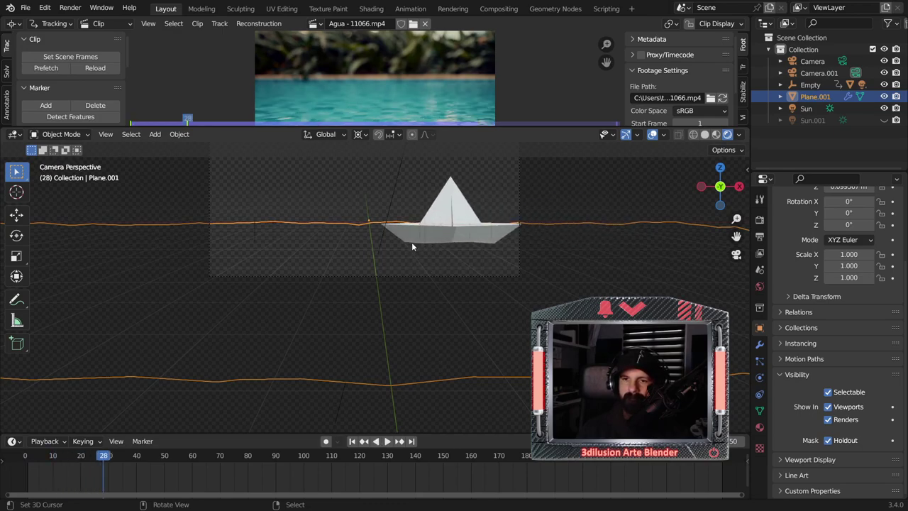
pyautogui.press('space')
pyautogui.press('space')
pyautogui.click(70, 7)
pyautogui.click(76, 19)
pyautogui.scroll(-1, 361, 218)
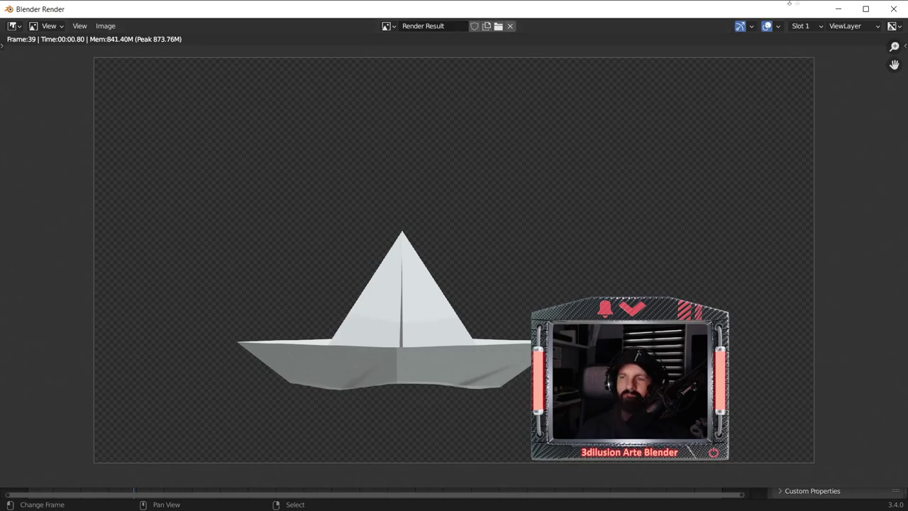
pyautogui.click(893, 9)
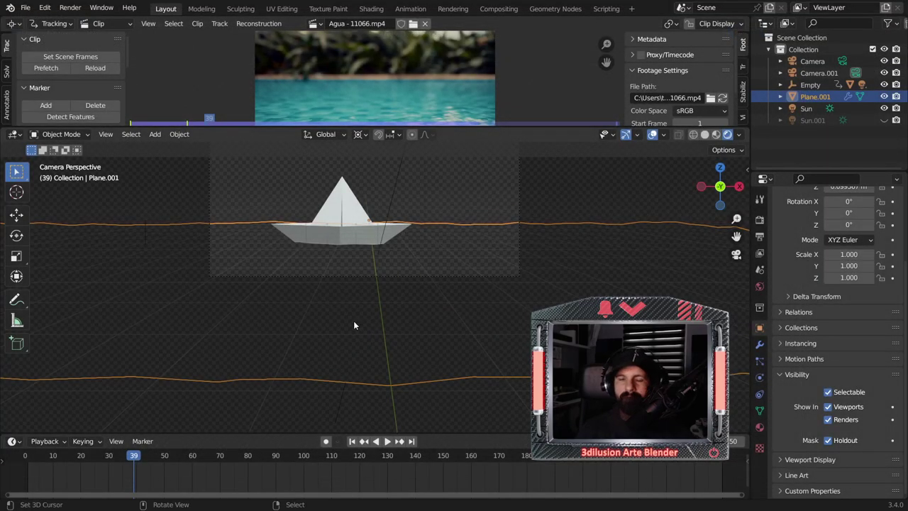
pyautogui.click(548, 258)
pyautogui.scroll(-5, 547, 267)
pyautogui.press('space')
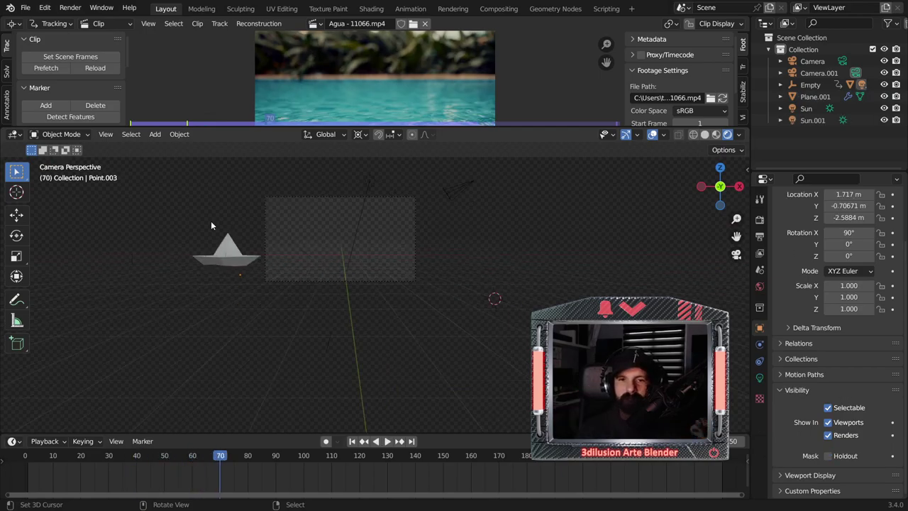
# Step: Select the Point.002 light, return to frame 1, and undo a trial vertical move
pyautogui.click(232, 267)
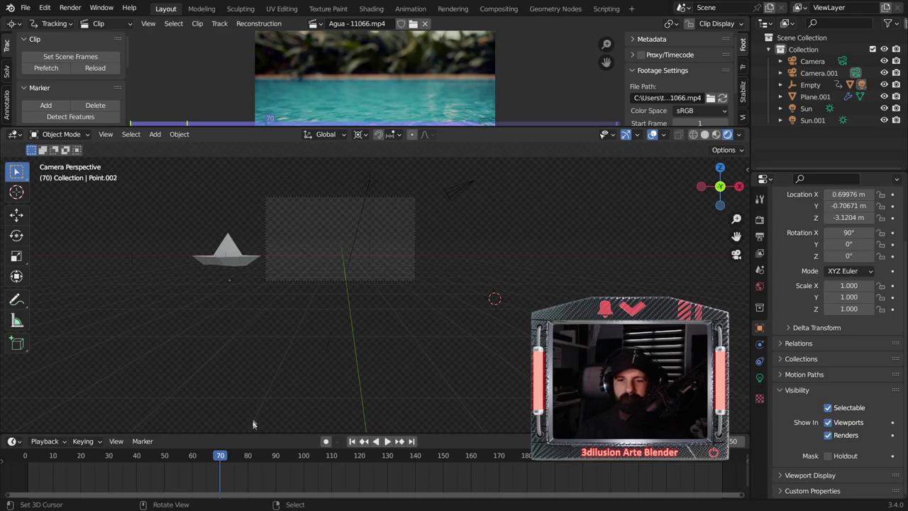
pyautogui.moveTo(469, 434); pyautogui.dragTo(474, 400)
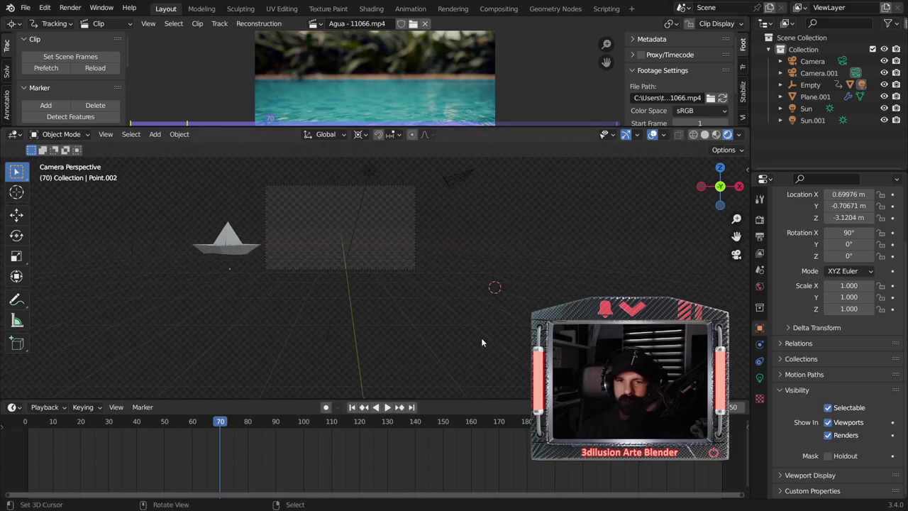
pyautogui.hotkey('shift', 'Left')
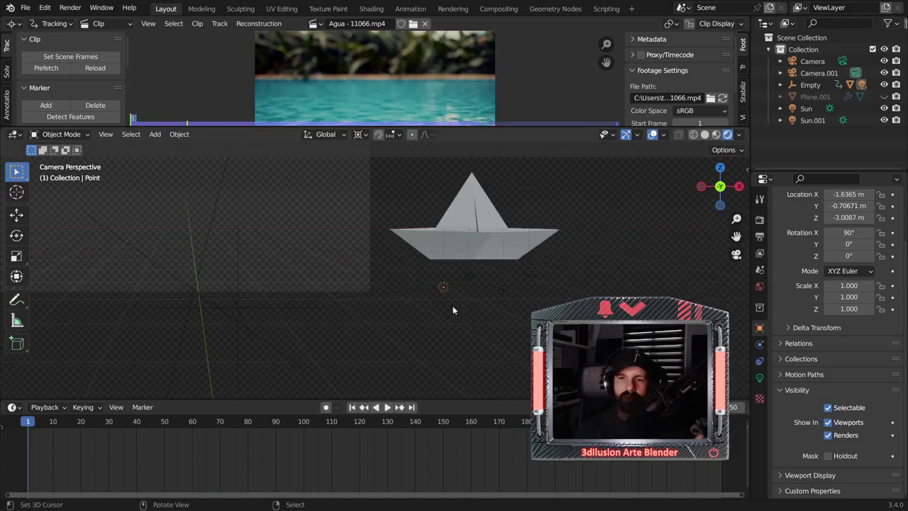
pyautogui.press('g')
pyautogui.press('z')
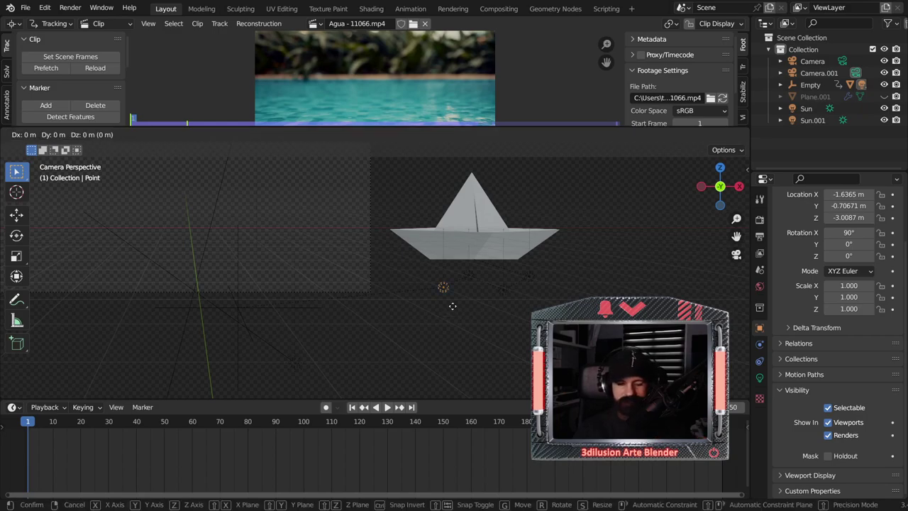
pyautogui.click(455, 276)
pyautogui.hotkey('ctrl', 'z')
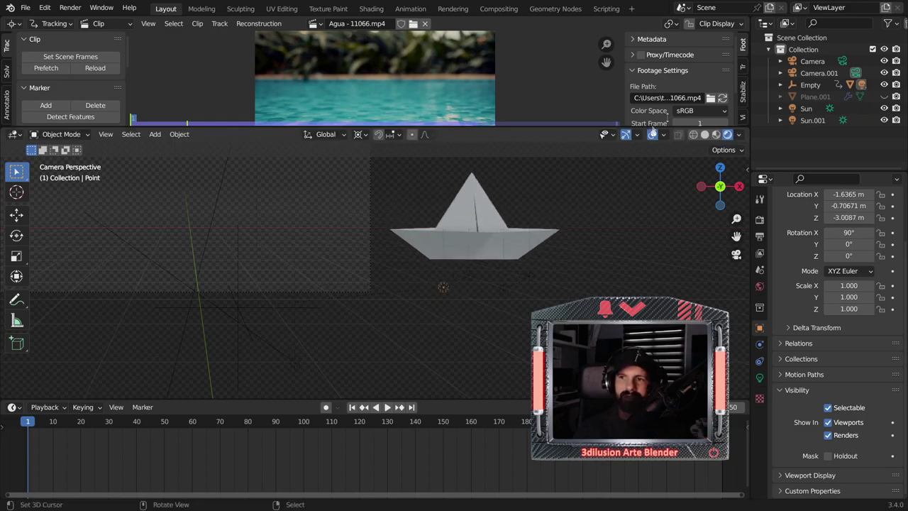
# Step: Enlarge the 3D view, frame the boat in front view, and select it
pyautogui.moveTo(586, 118); pyautogui.dragTo(586, 49)
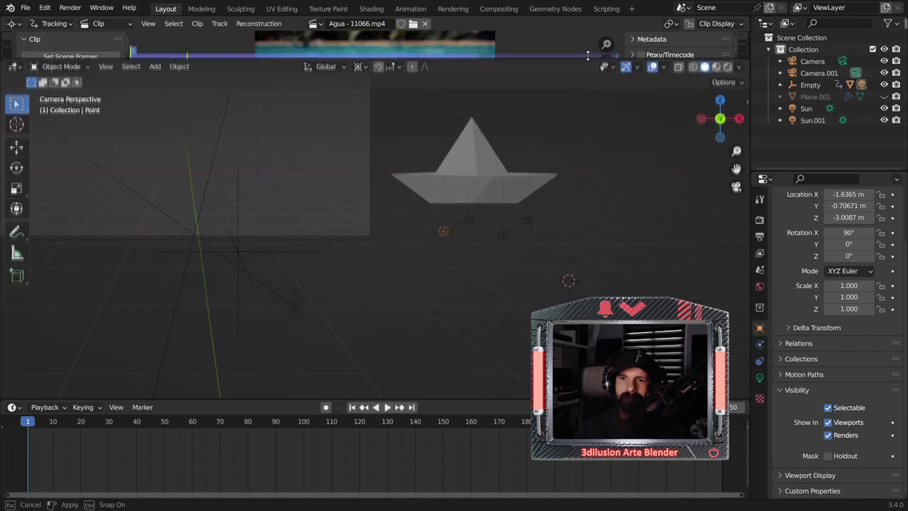
pyautogui.scroll(1, 472, 307)
pyautogui.press('KP_1')
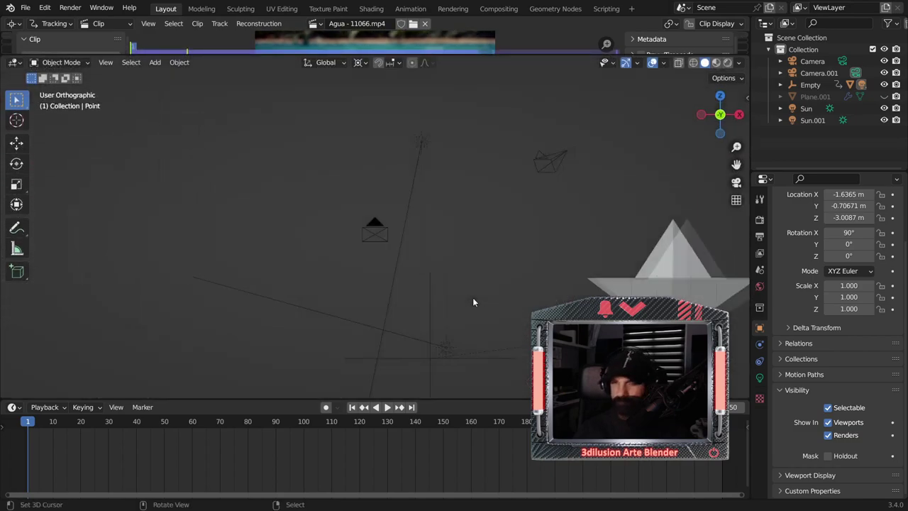
pyautogui.scroll(-2, 472, 298)
pyautogui.scroll(4, 448, 290)
pyautogui.keyDown('shift'); pyautogui.moveTo(449, 289); pyautogui.dragTo(243, 197, button='middle'); pyautogui.keyUp('shift')
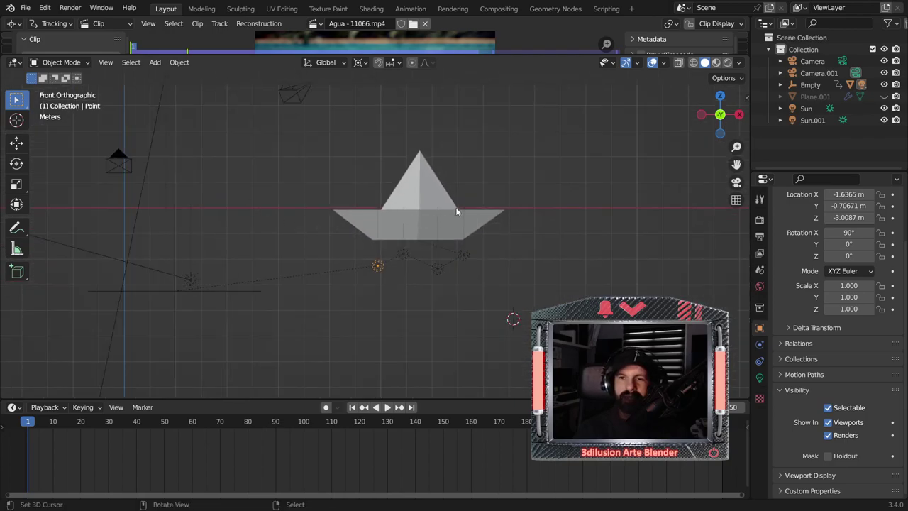
pyautogui.click(479, 218)
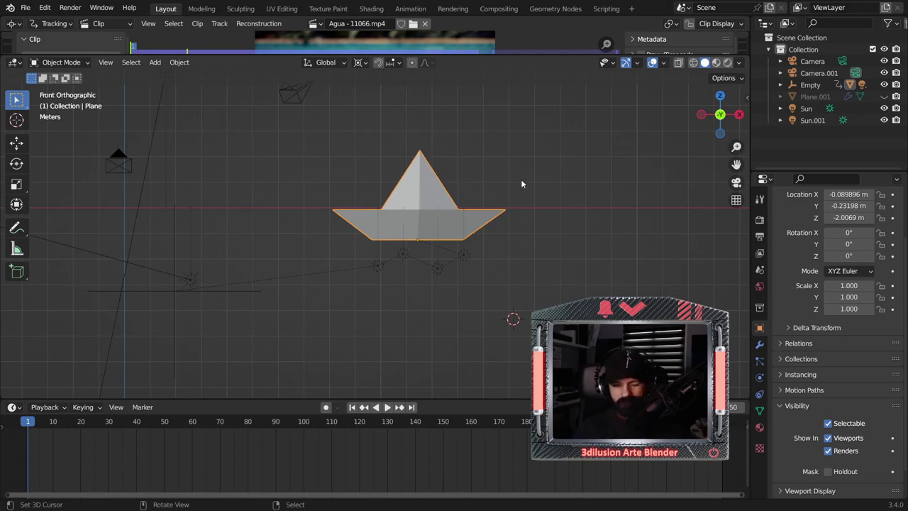
# Step: Lower the paper boat along Z to -3.1325 m and return to camera view
pyautogui.press('g')
pyautogui.press('z')
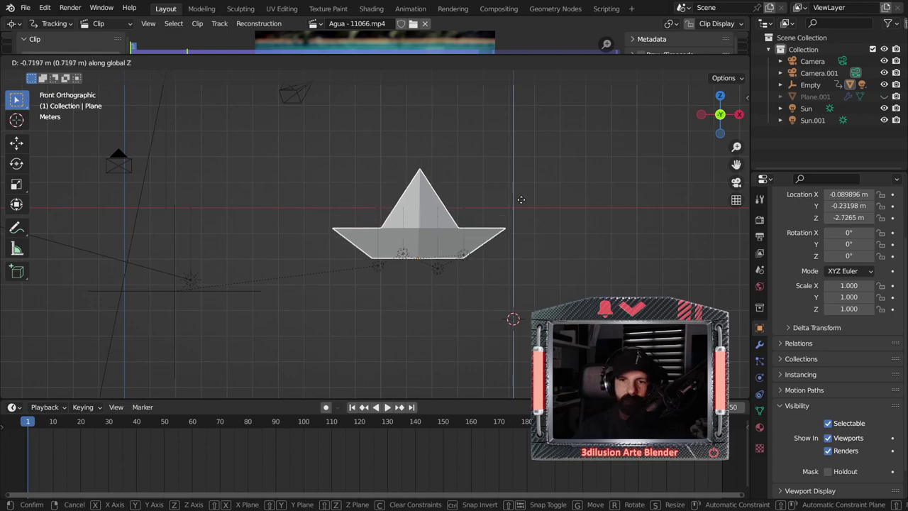
pyautogui.click(385, 252)
pyautogui.press('KP_0')
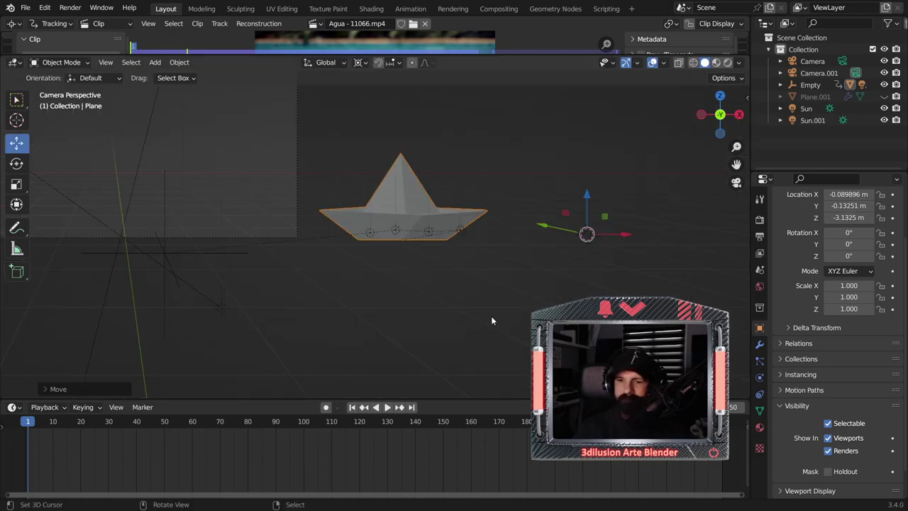
# Step: Unhide the water plane Plane.001, reframe the scene, and select the Sun light
pyautogui.hotkey('alt', 'h')
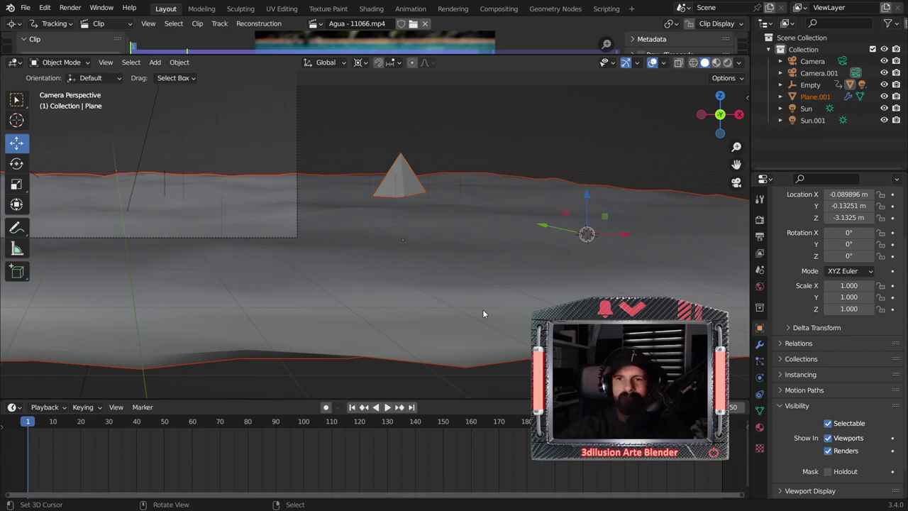
pyautogui.scroll(-2, 483, 310)
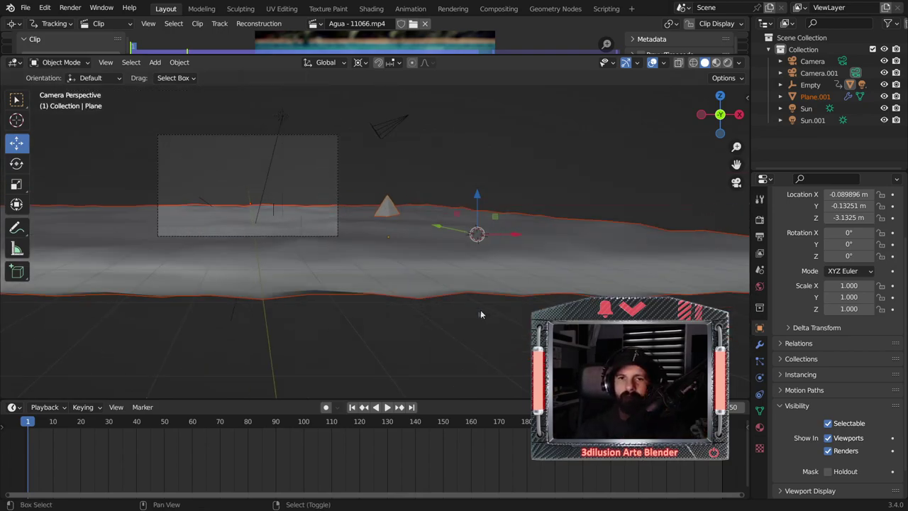
pyautogui.keyDown('shift'); pyautogui.moveTo(511, 289); pyautogui.dragTo(558, 270, button='middle'); pyautogui.keyUp('shift')
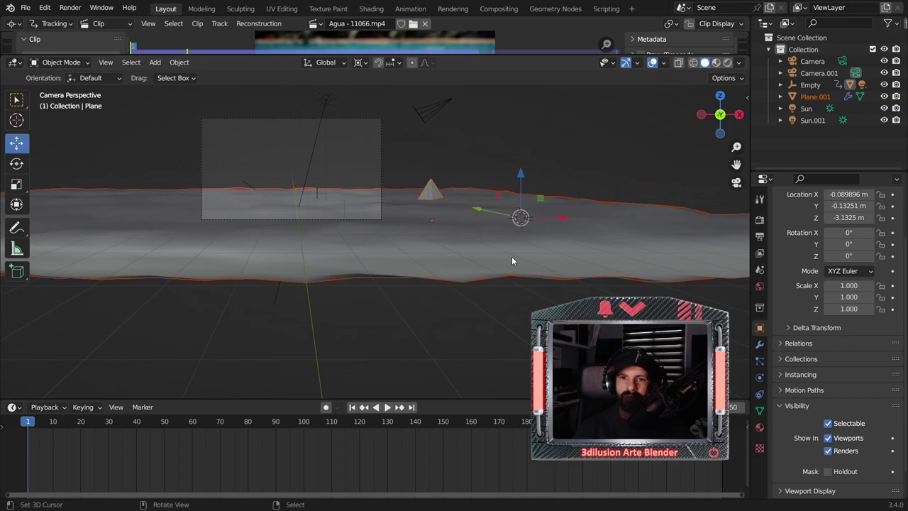
pyautogui.moveTo(512, 260); pyautogui.dragTo(344, 305, button='middle')
pyautogui.click(344, 305)
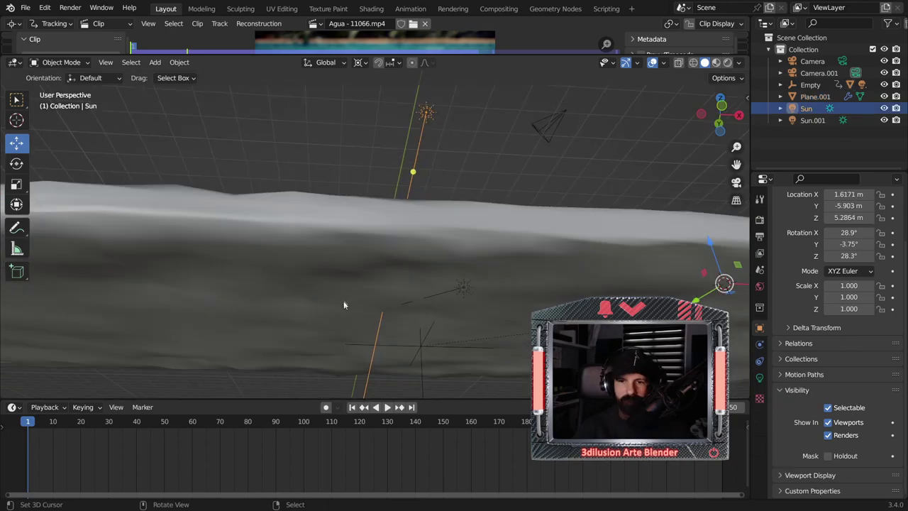
# Step: Raise the Empty along Z and keyframe its location at frame 1
pyautogui.click(418, 350)
pyautogui.moveTo(418, 350); pyautogui.dragTo(369, 333, button='middle')
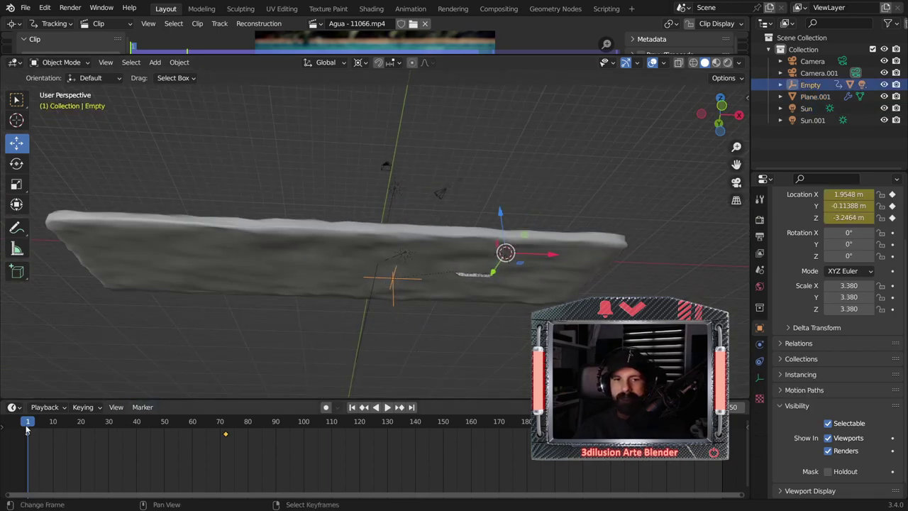
pyautogui.moveTo(489, 399); pyautogui.dragTo(489, 307)
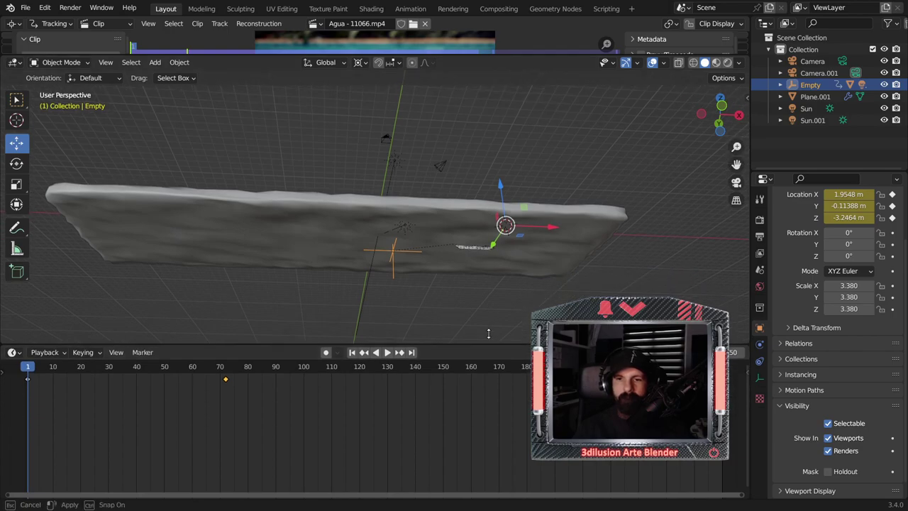
pyautogui.moveTo(476, 236)
pyautogui.mouseDown(button='middle')
pyautogui.moveTo(475, 276)
pyautogui.moveTo(550, 263)
pyautogui.mouseUp(button='middle')
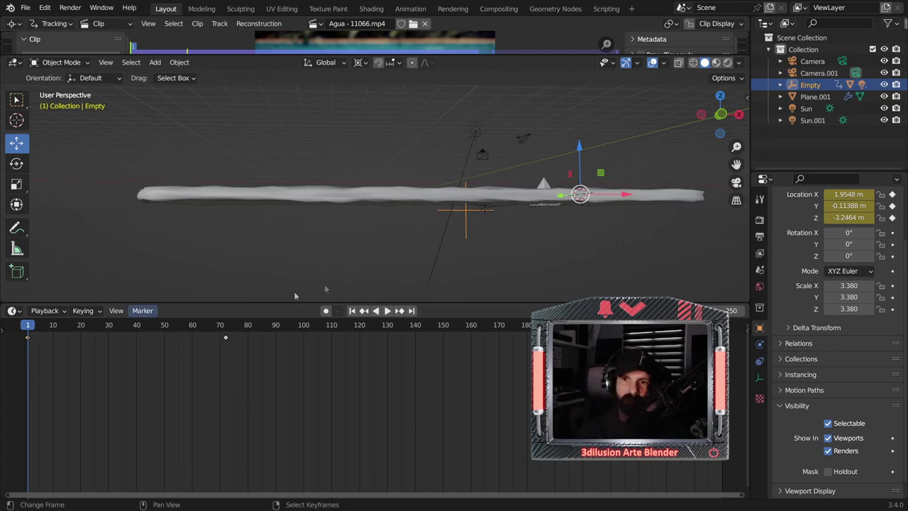
pyautogui.keyDown('shift'); pyautogui.moveTo(453, 260); pyautogui.dragTo(433, 271, button='middle'); pyautogui.keyUp('shift')
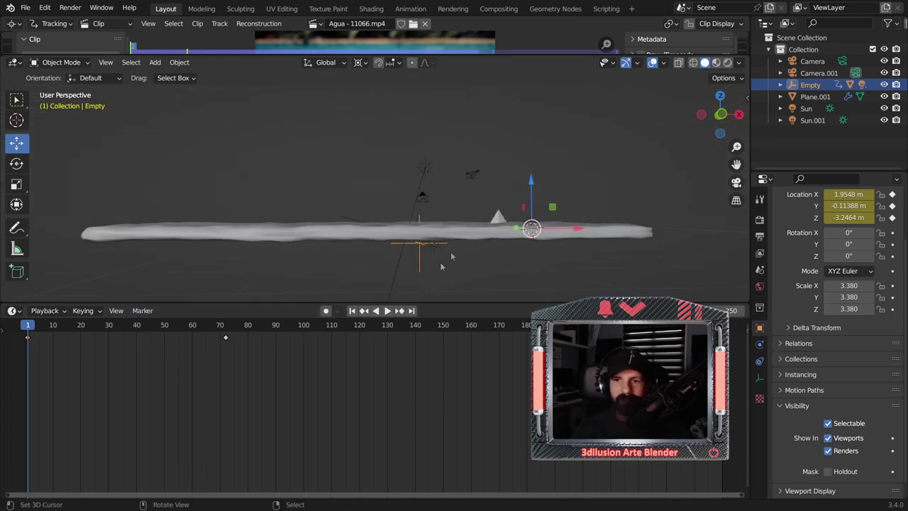
pyautogui.moveTo(530, 182); pyautogui.dragTo(531, 168)
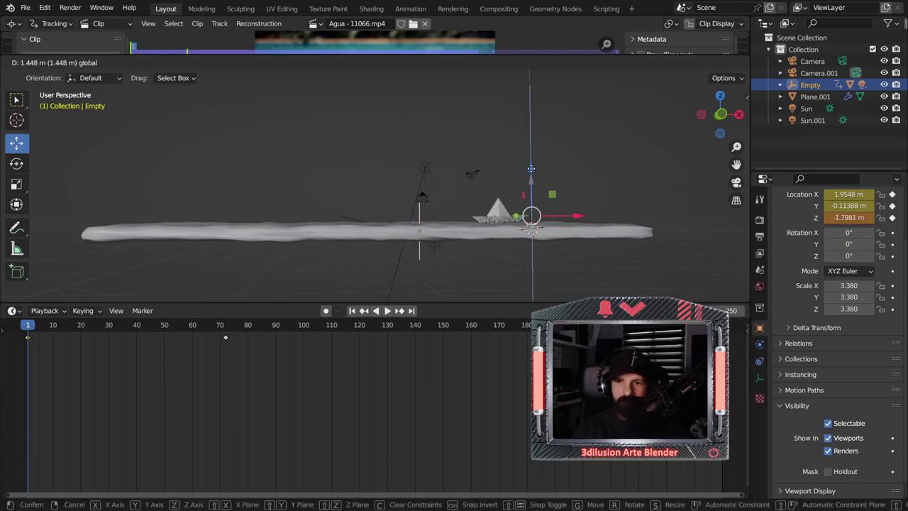
pyautogui.moveTo(531, 168); pyautogui.dragTo(530, 167)
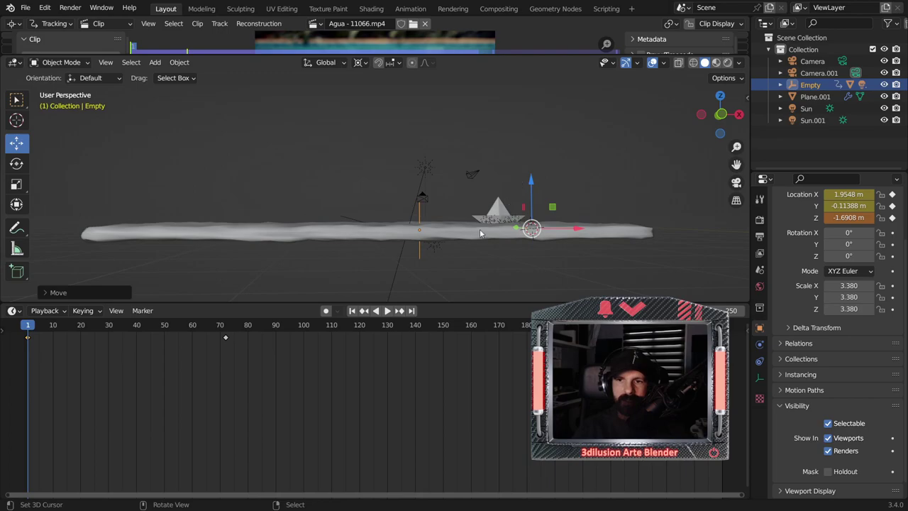
pyautogui.press('i')
pyautogui.click(405, 178)
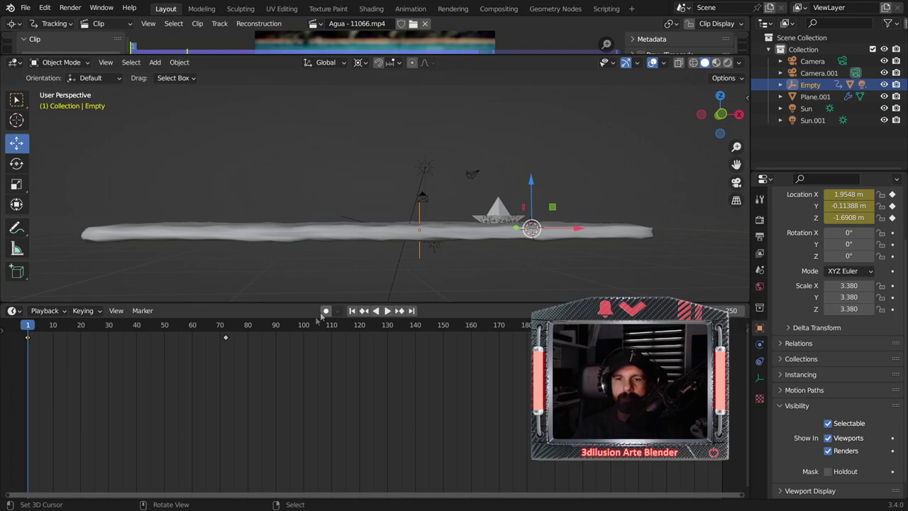
# Step: At frame 72, raise the Empty to Z -1.7982 m and keyframe its location
pyautogui.click(226, 344)
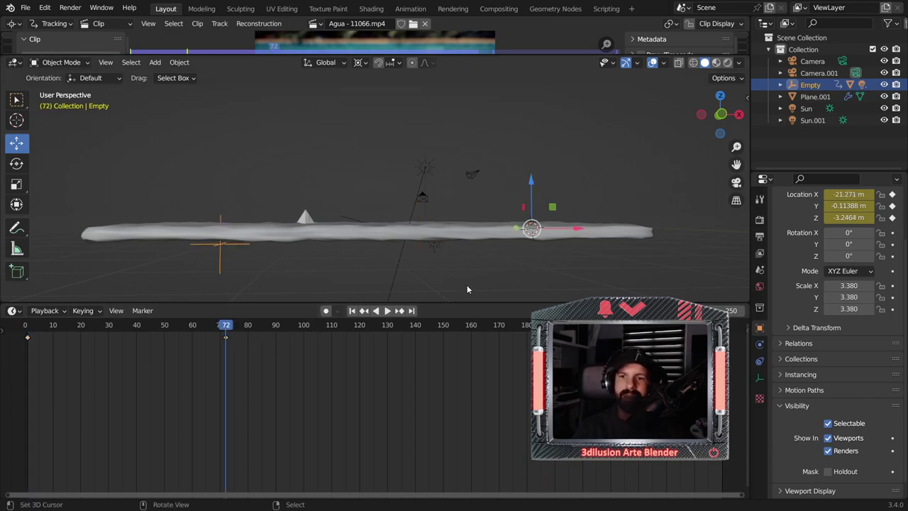
pyautogui.moveTo(530, 183)
pyautogui.mouseDown()
pyautogui.moveTo(530, 164)
pyautogui.moveTo(530, 181)
pyautogui.mouseUp()
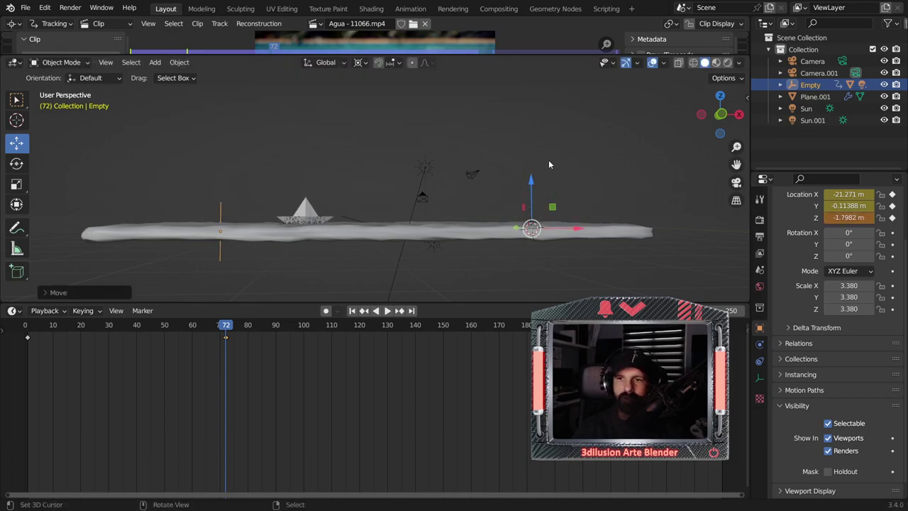
pyautogui.press('i')
pyautogui.click(549, 160)
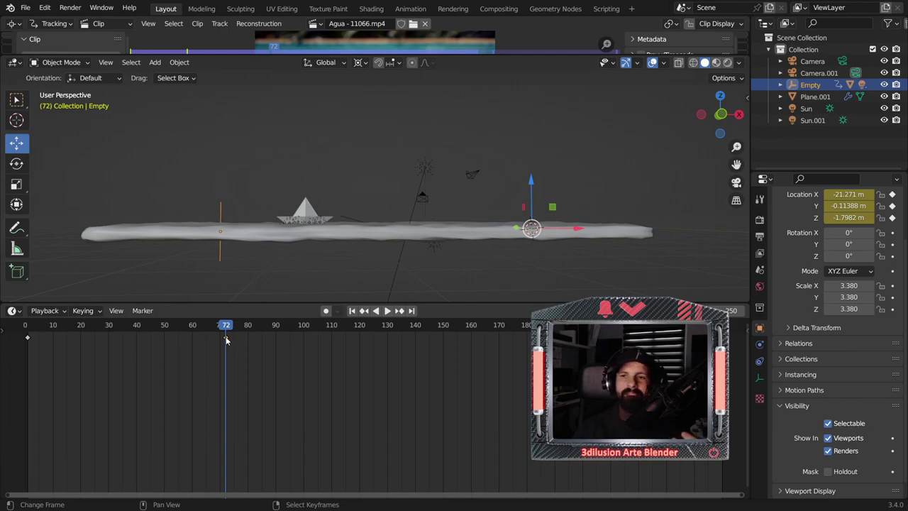
# Step: Play the boat animation from frame 1, zoom the timeline out, and list editor types
pyautogui.click(28, 347)
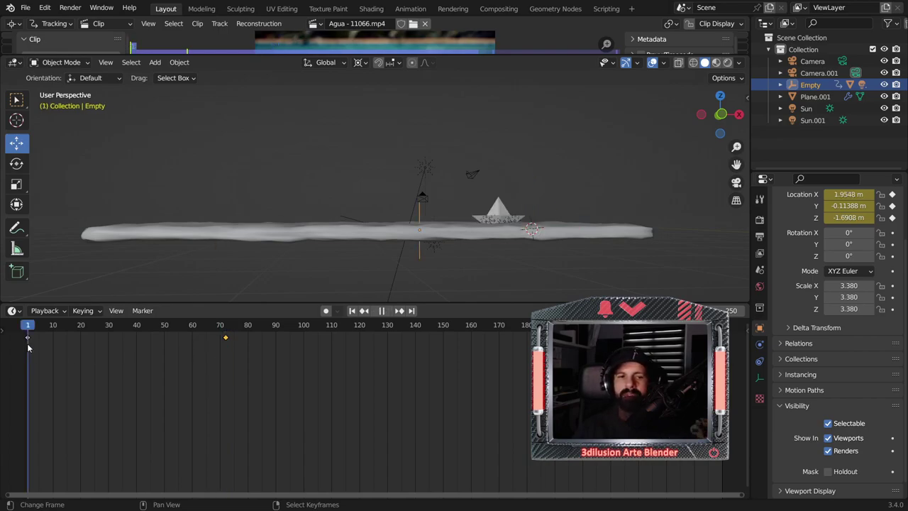
pyautogui.press('space')
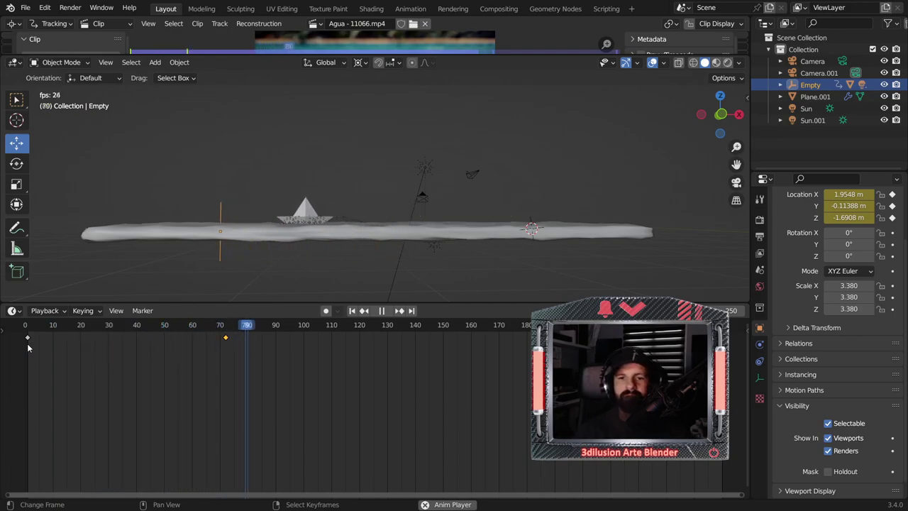
pyautogui.press('space')
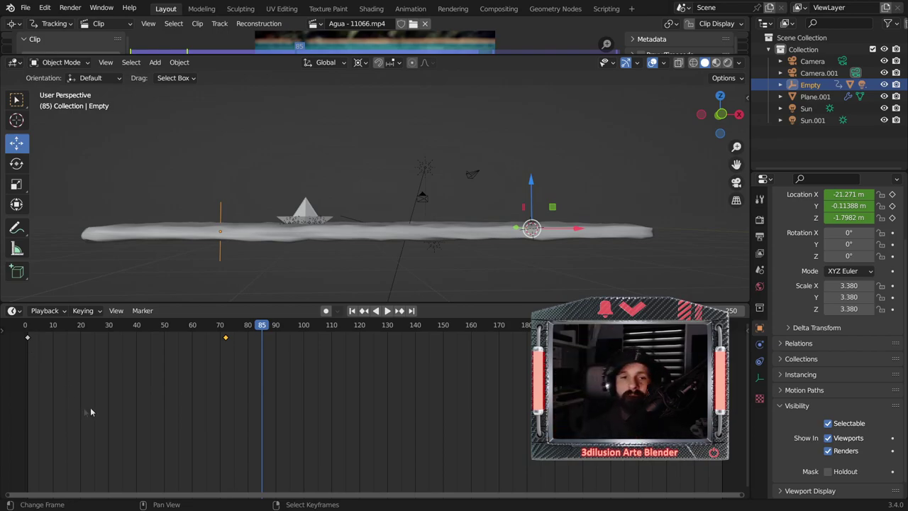
pyautogui.scroll(-2, 131, 412)
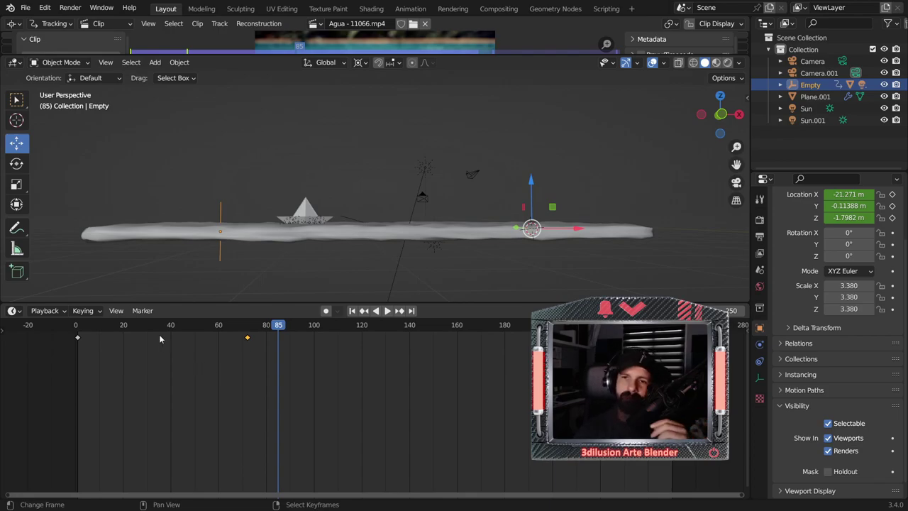
pyautogui.click(12, 312)
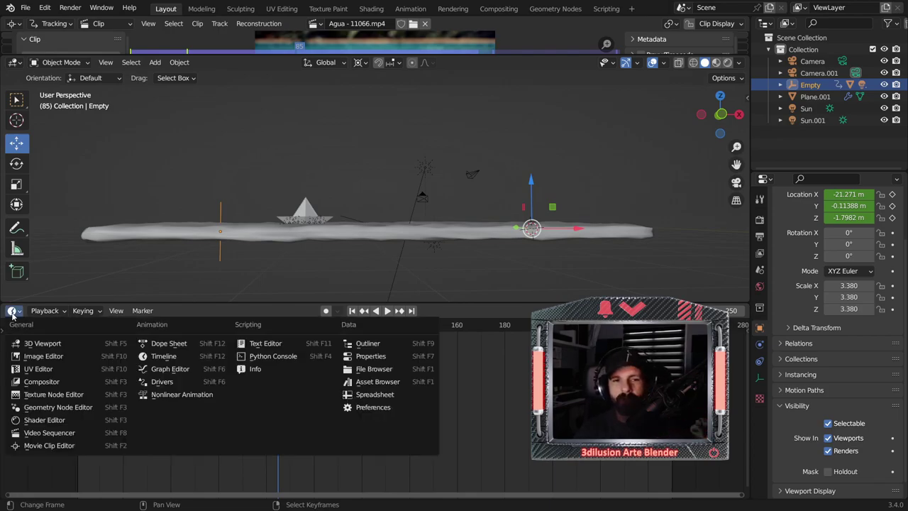
# Step: Switch the timeline area to the Graph Editor and save the blend file
pyautogui.click(164, 370)
pyautogui.click(26, 8)
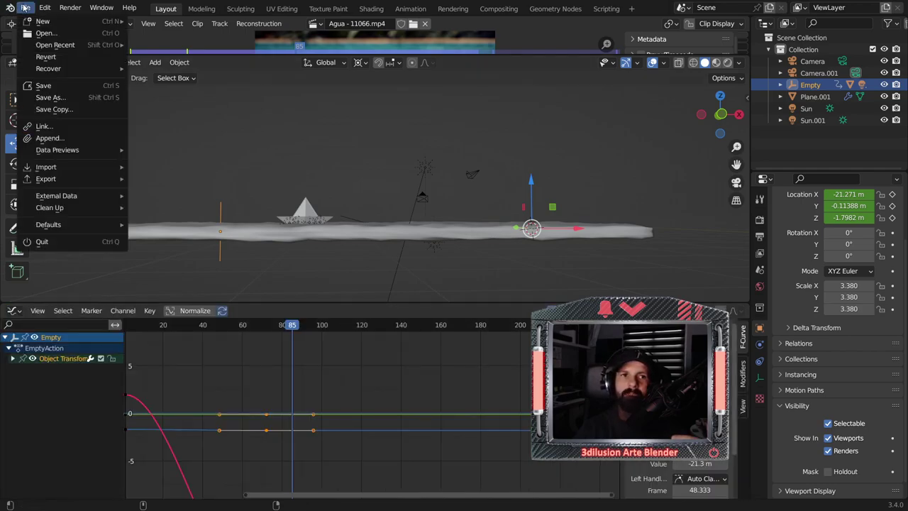
pyautogui.click(43, 85)
# Step: Enlarge the Graph Editor, enable Normalize, and frame the Empty's keyframes
pyautogui.scroll(-2, 304, 386)
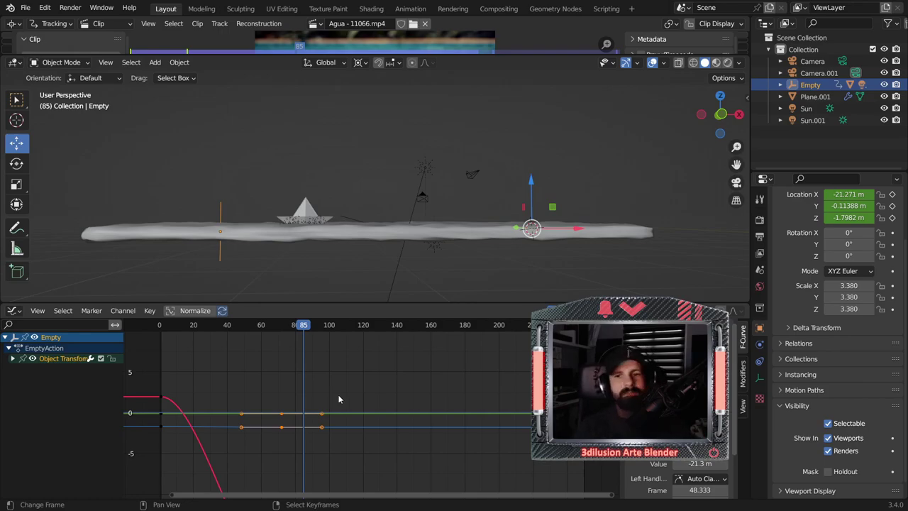
pyautogui.scroll(-1, 339, 399)
pyautogui.moveTo(462, 302); pyautogui.dragTo(461, 250)
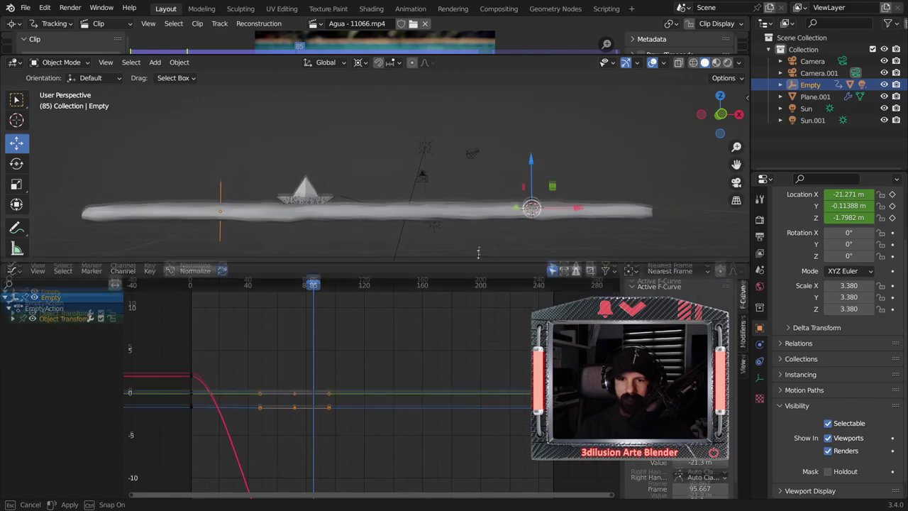
pyautogui.click(193, 258)
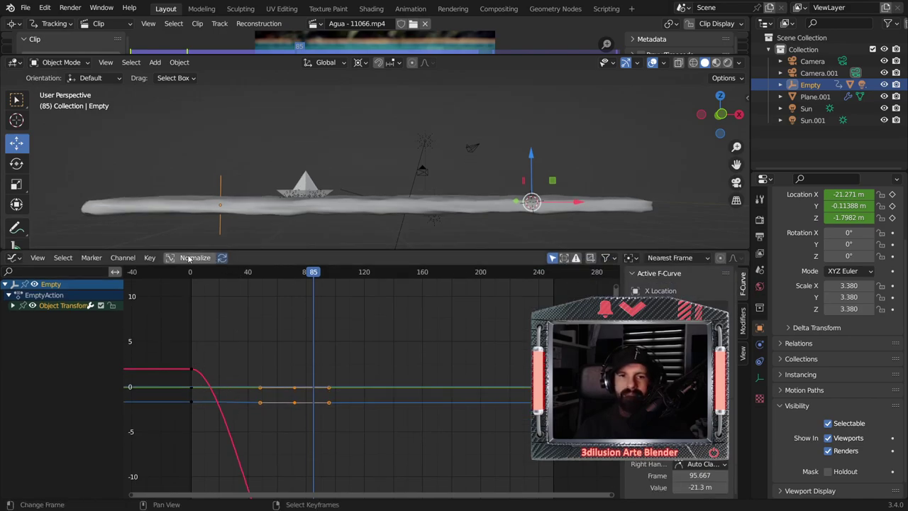
pyautogui.scroll(2, 338, 421)
pyautogui.scroll(2, 338, 422)
pyautogui.moveTo(318, 421)
pyautogui.mouseDown(button='middle')
pyautogui.moveTo(381, 424)
pyautogui.moveTo(492, 386)
pyautogui.mouseUp(button='middle')
pyautogui.scroll(1, 500, 380)
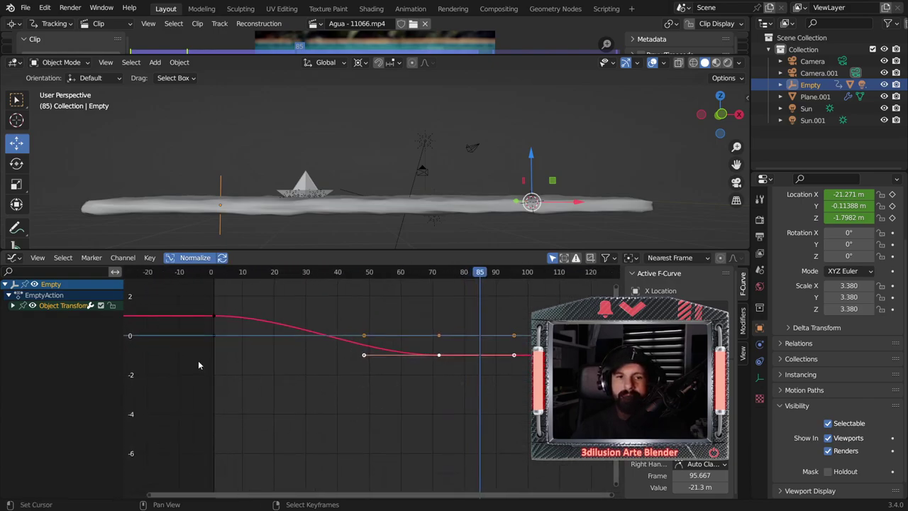
# Step: Move the Empty's Z Location keyframes down to about -1.8
pyautogui.click(13, 307)
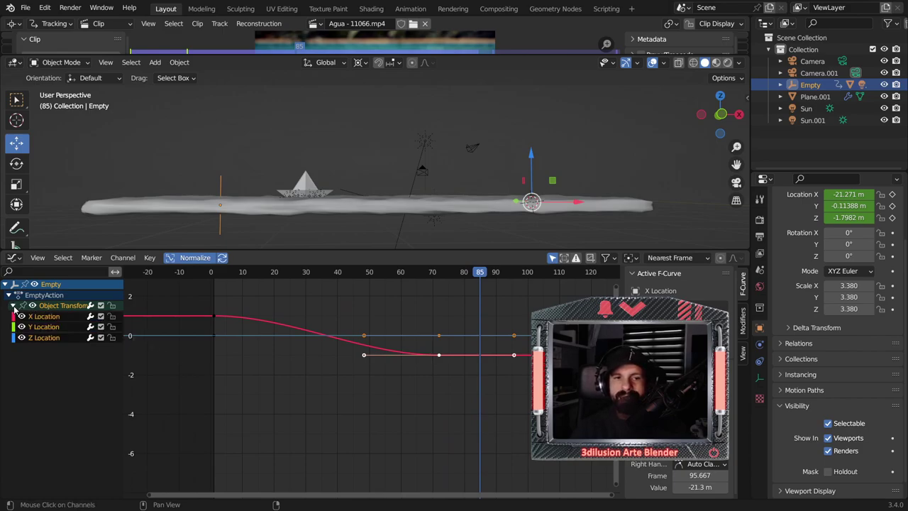
pyautogui.click(41, 339)
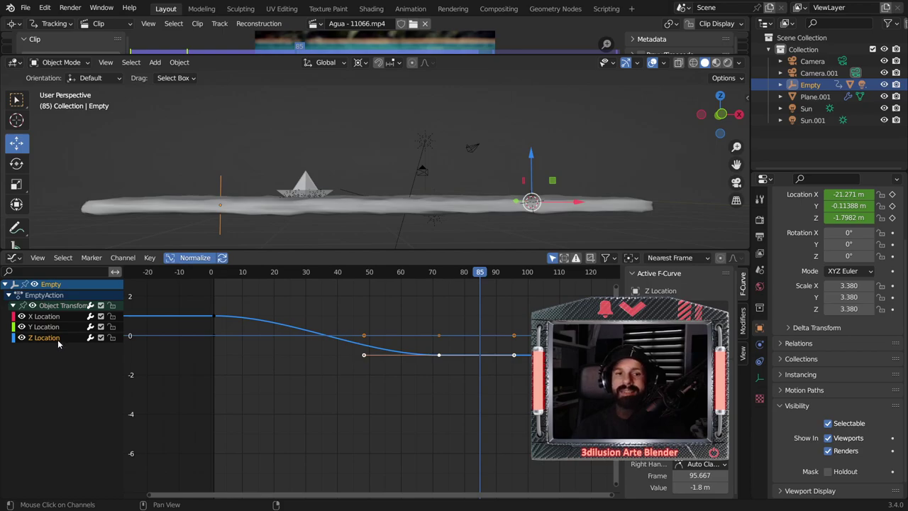
pyautogui.click(341, 399)
pyautogui.scroll(2, 486, 362)
pyautogui.press('g')
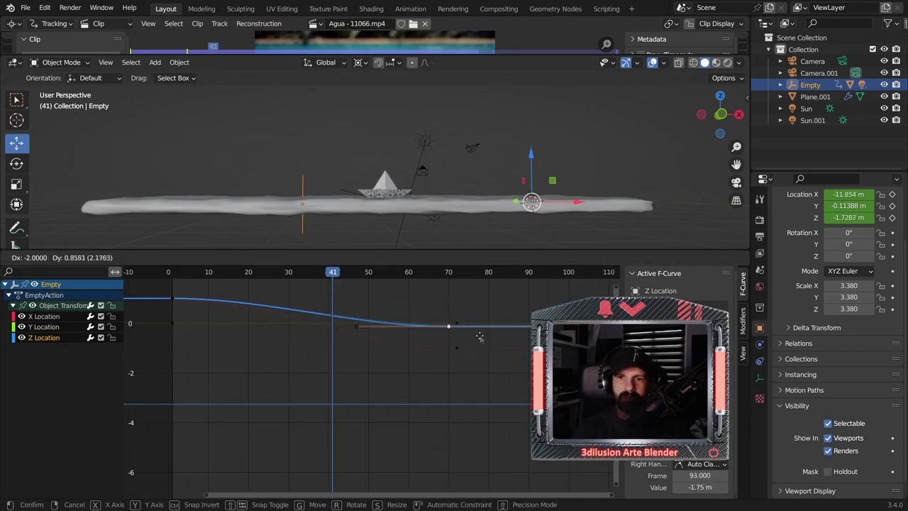
pyautogui.click(480, 340)
pyautogui.scroll(-1, 474, 357)
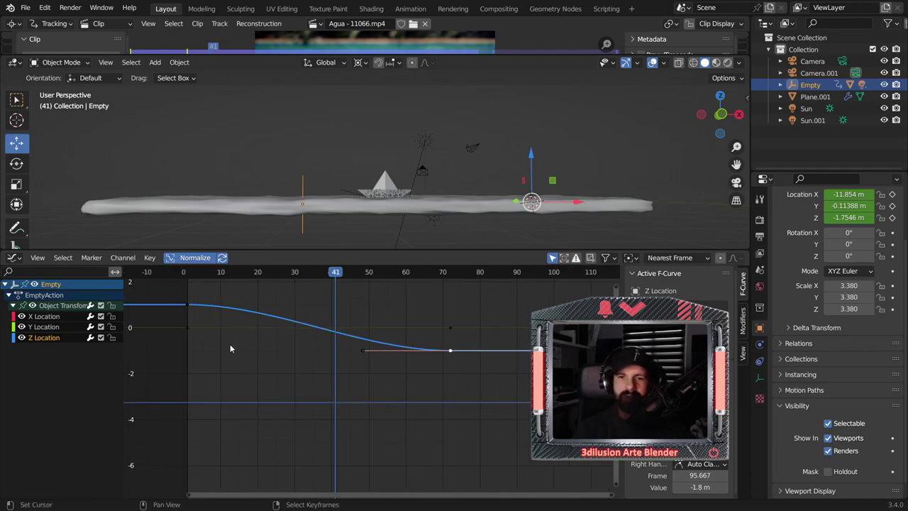
# Step: Play the animation from frame 0 to check the boat's descent
pyautogui.click(185, 310)
pyautogui.press('space')
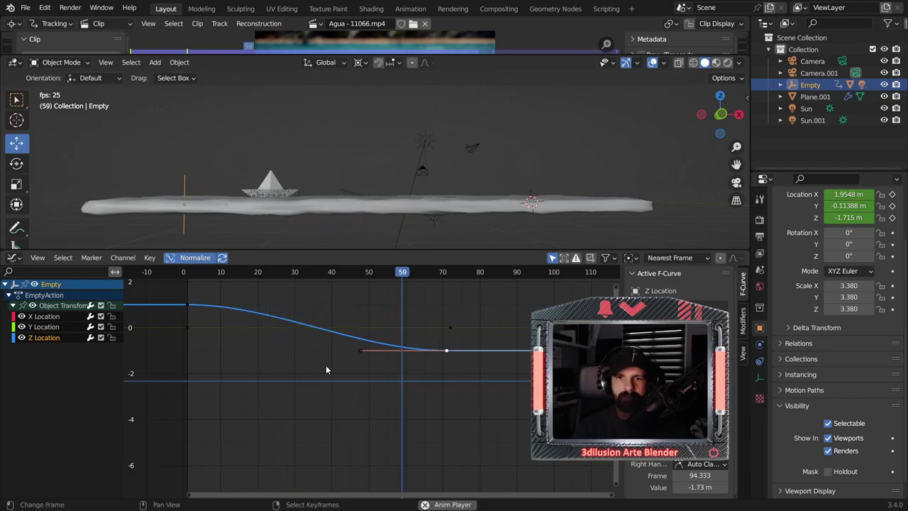
pyautogui.press('space')
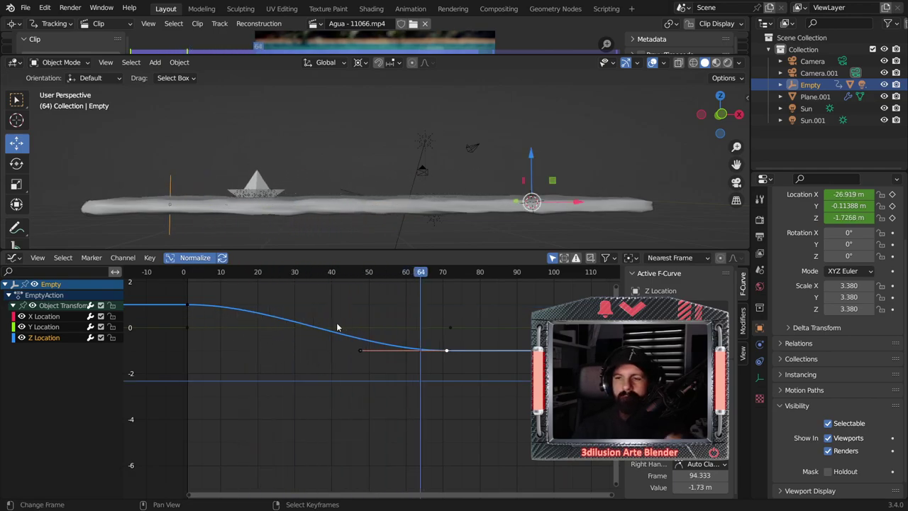
pyautogui.click(743, 323)
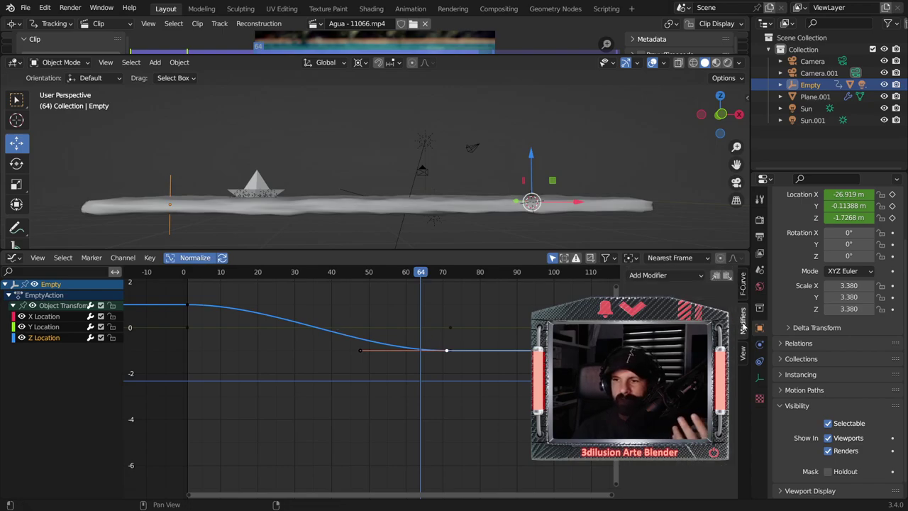
# Step: Add a Noise modifier to Z Location, enlarge its scale, and turn Normalize off
pyautogui.click(670, 277)
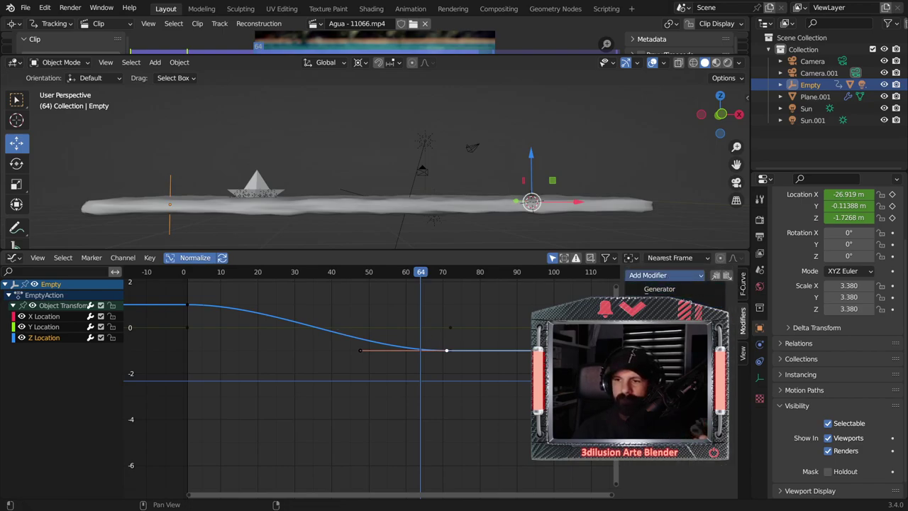
pyautogui.click(660, 349)
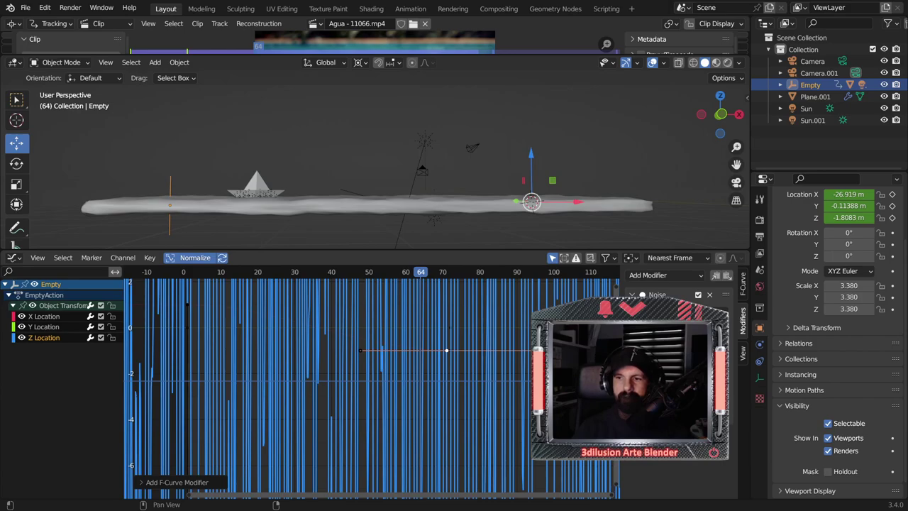
pyautogui.moveTo(674, 333); pyautogui.dragTo(724, 334)
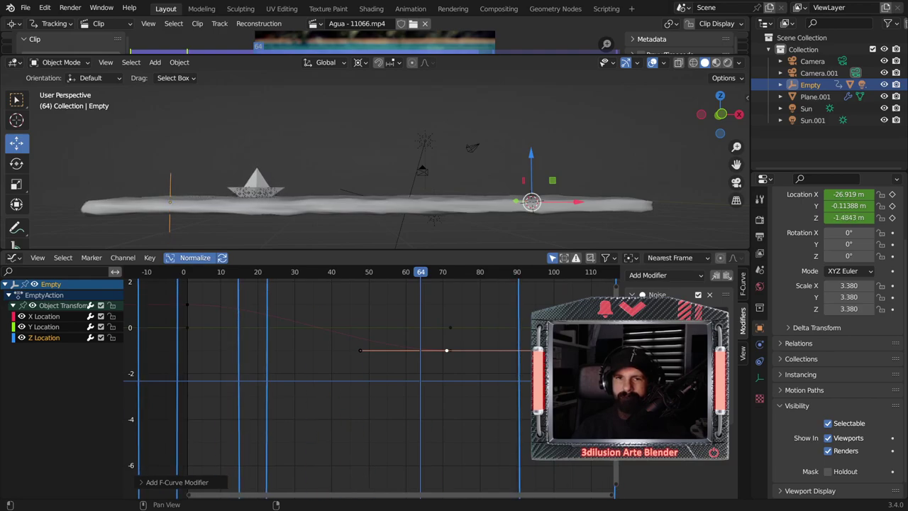
pyautogui.click(196, 260)
pyautogui.press('space')
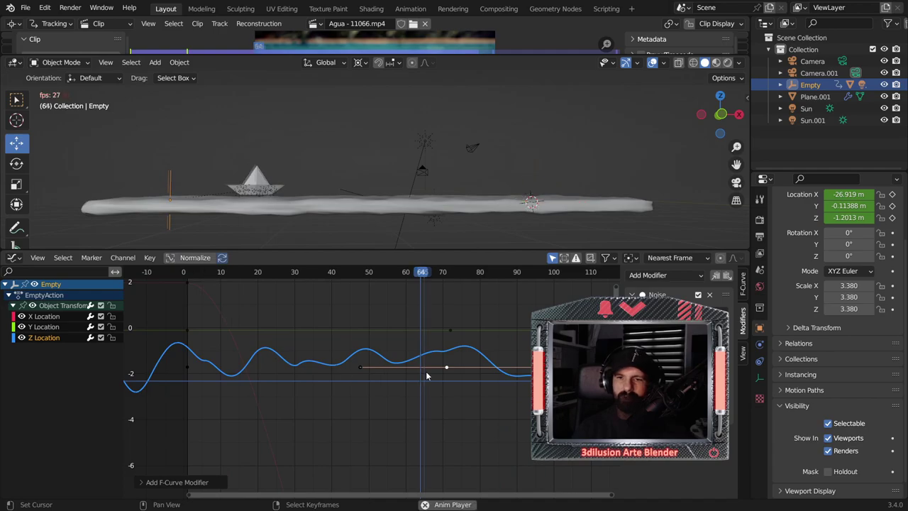
pyautogui.press('space')
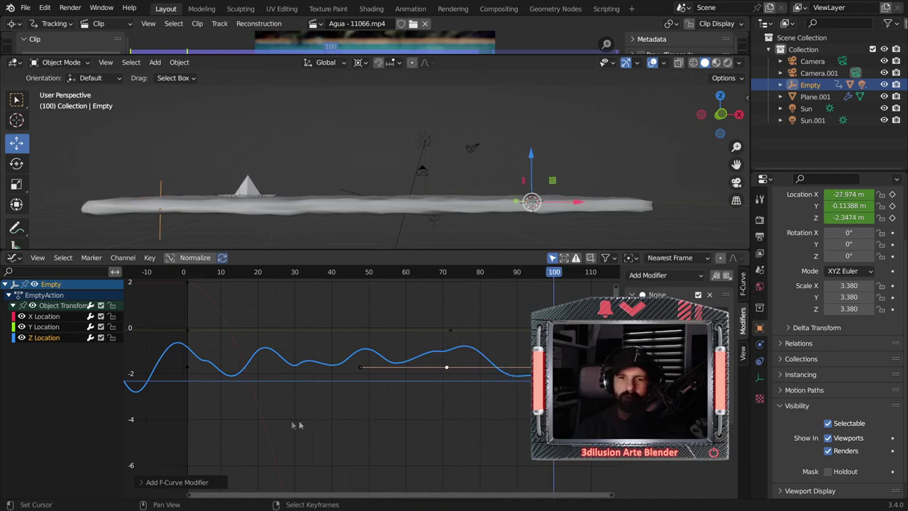
pyautogui.press('space')
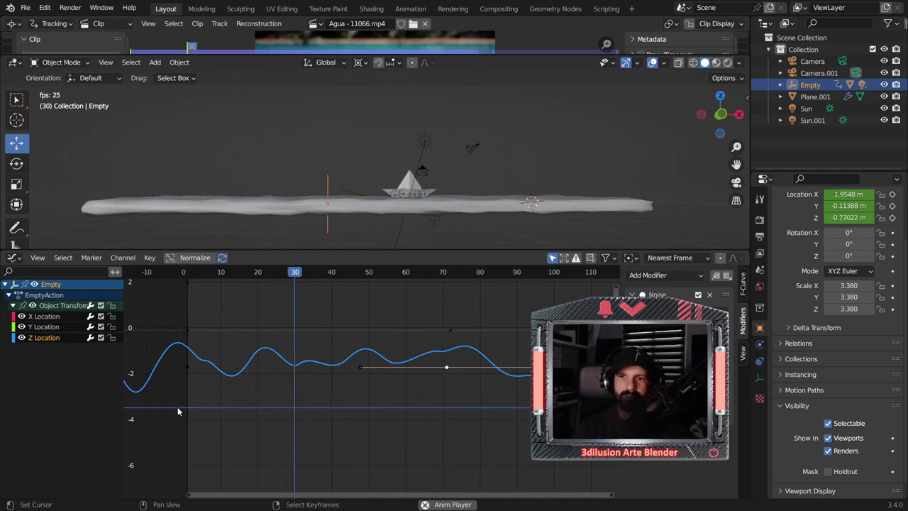
pyautogui.press('space')
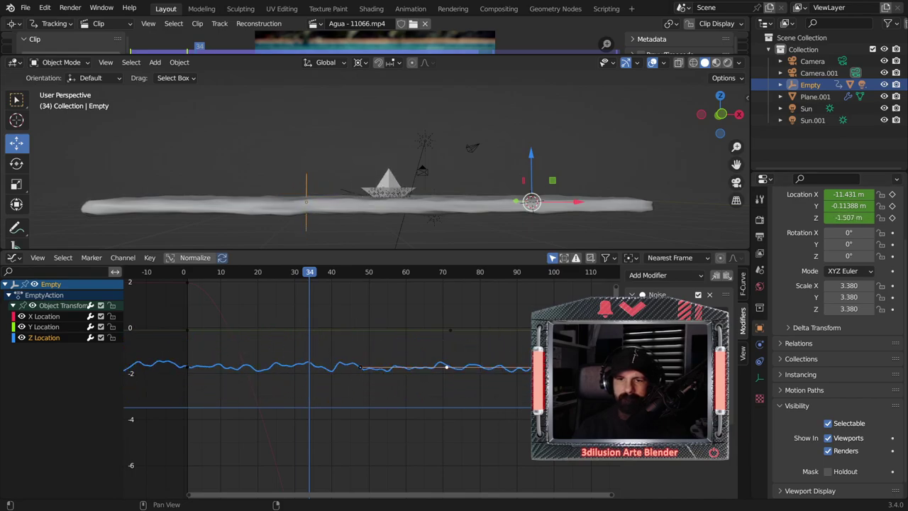
# Step: Replay the calmer bobbing, enlarge the 3D and pool video views, and view through the camera
pyautogui.press('space')
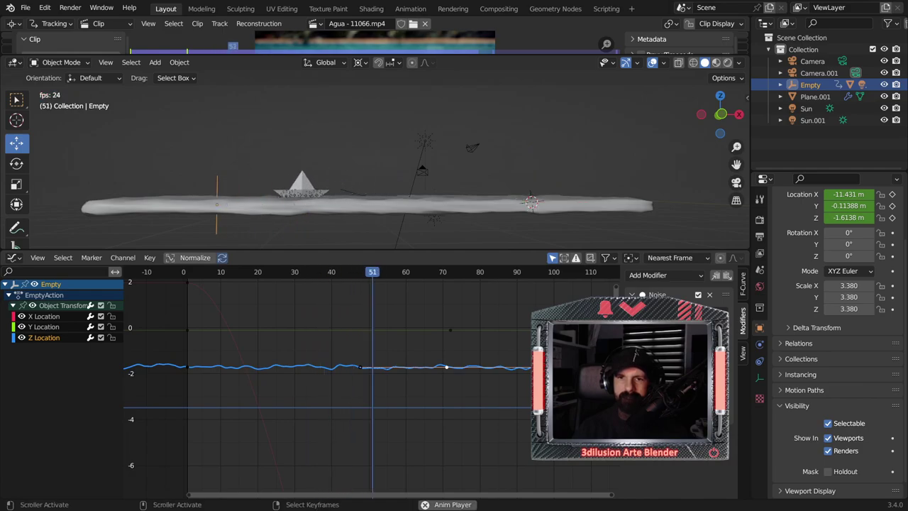
pyautogui.press('space')
pyautogui.press('space')
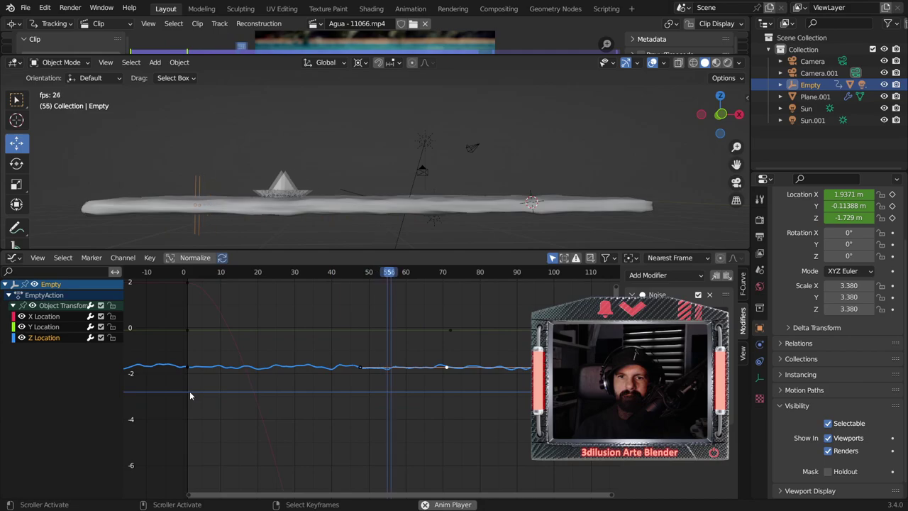
pyautogui.press('Escape')
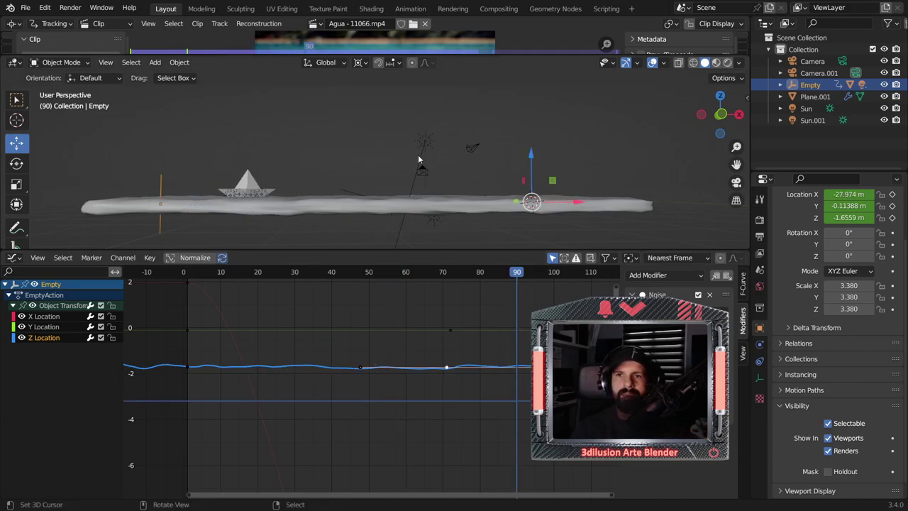
pyautogui.moveTo(424, 249); pyautogui.dragTo(424, 367)
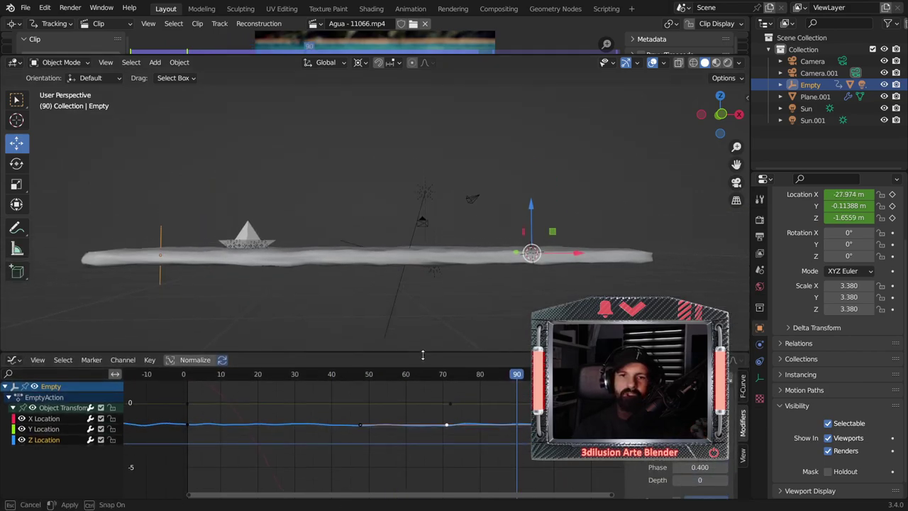
pyautogui.moveTo(474, 54); pyautogui.dragTo(475, 166)
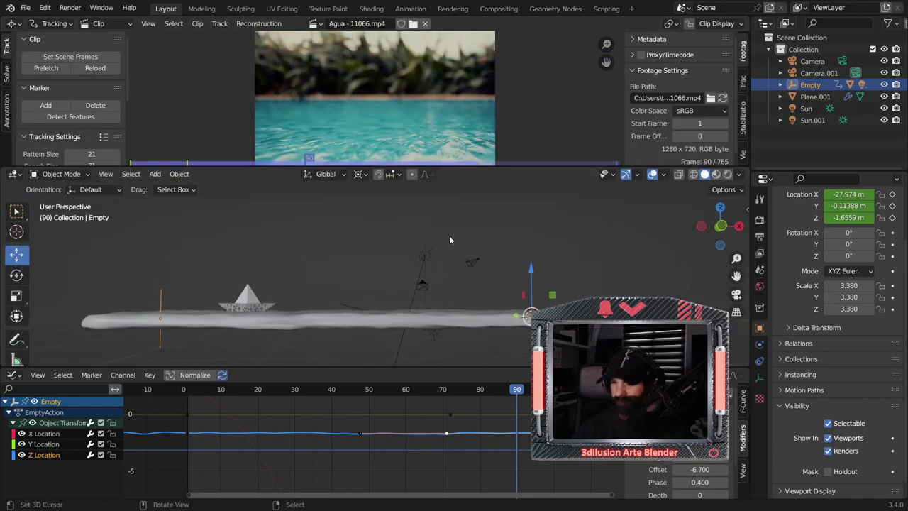
pyautogui.press('KP_0')
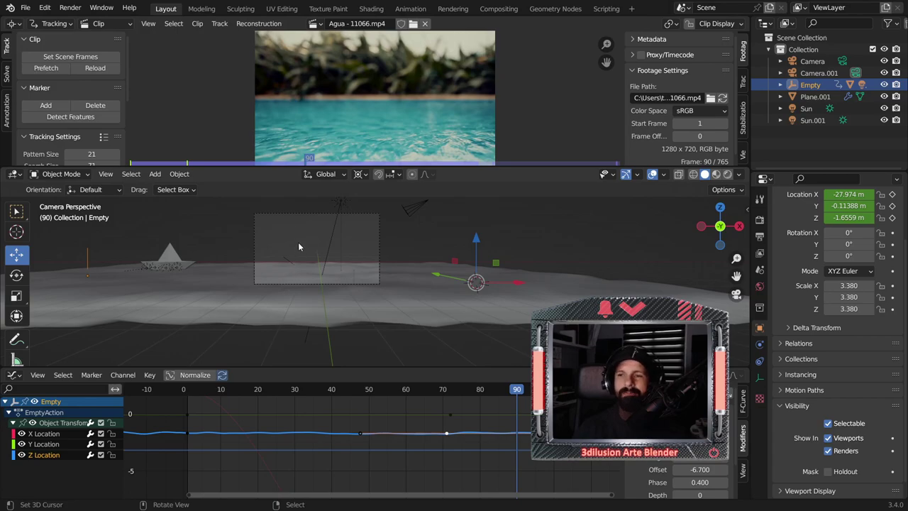
# Step: Select Camera.001, enable Background Images and add a movie clip background slot
pyautogui.click(366, 213)
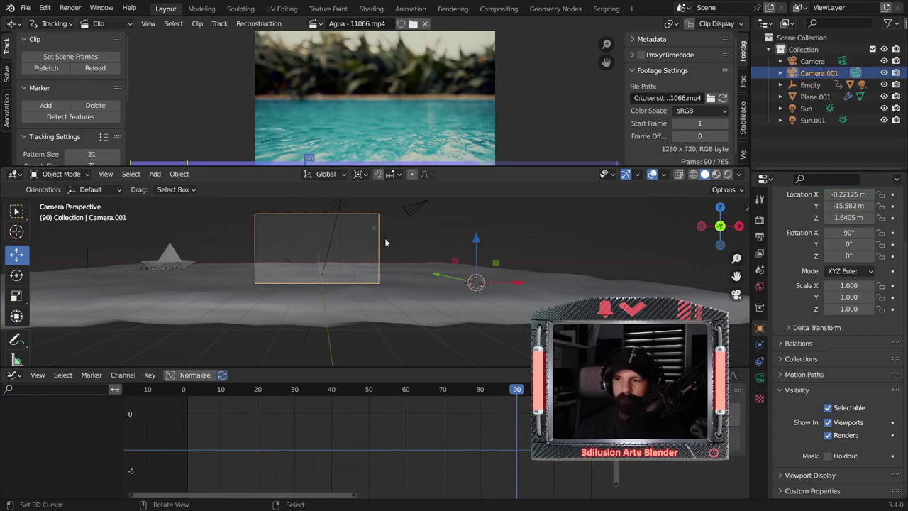
pyautogui.click(760, 377)
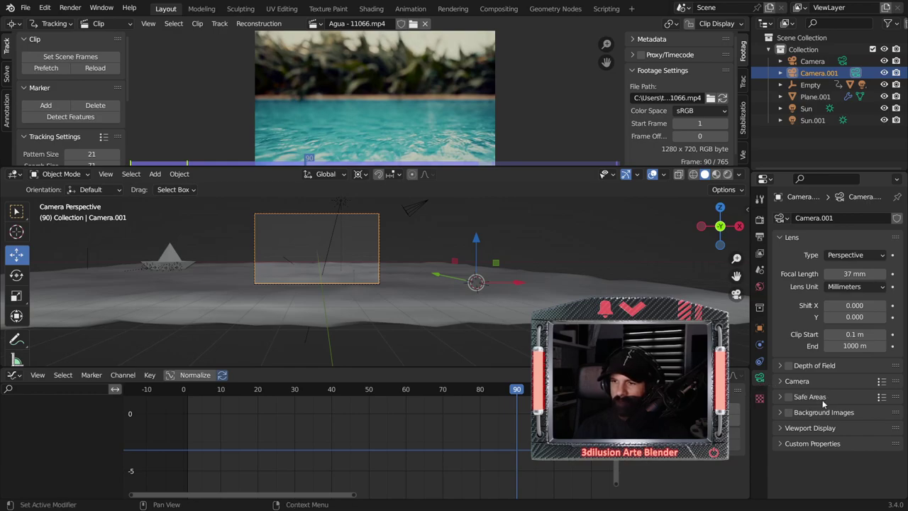
pyautogui.click(789, 416)
pyautogui.click(831, 430)
pyautogui.scroll(-1, 832, 432)
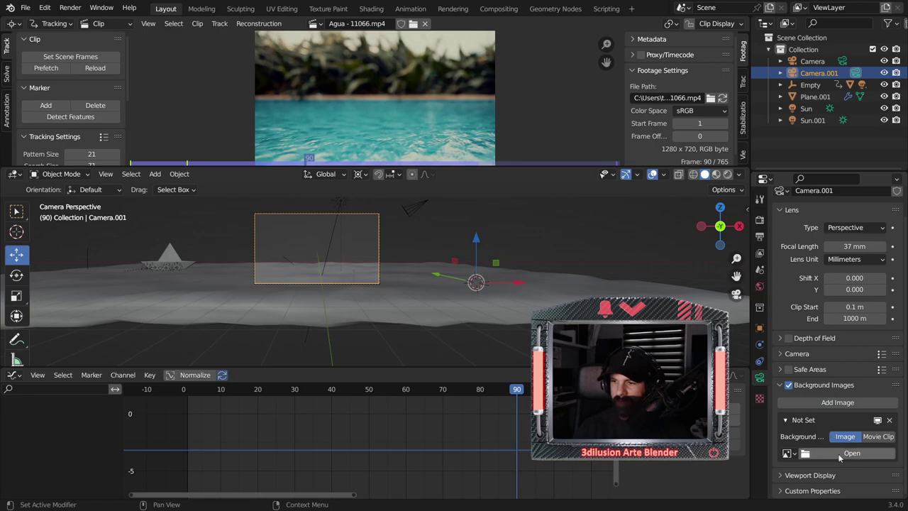
pyautogui.click(876, 438)
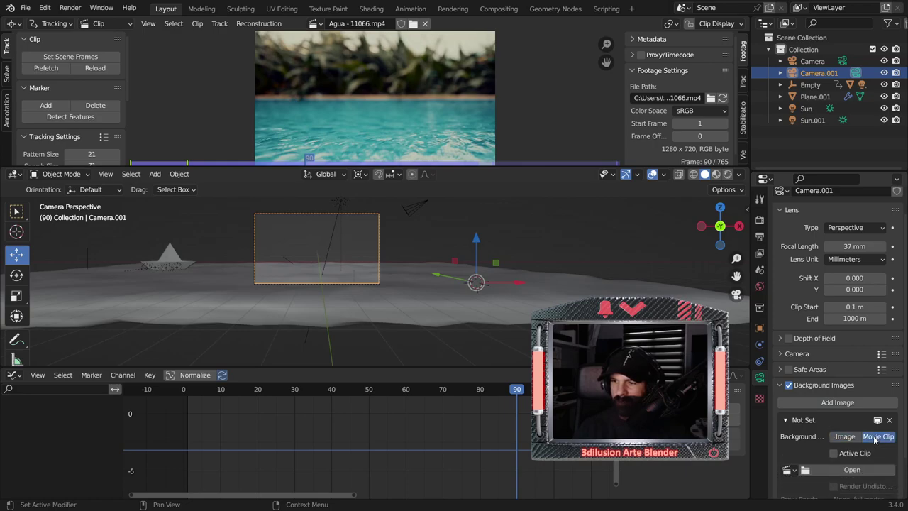
# Step: Load Agua - 11066.mp4 from the Downloads folder as the background clip and play it back
pyautogui.click(851, 471)
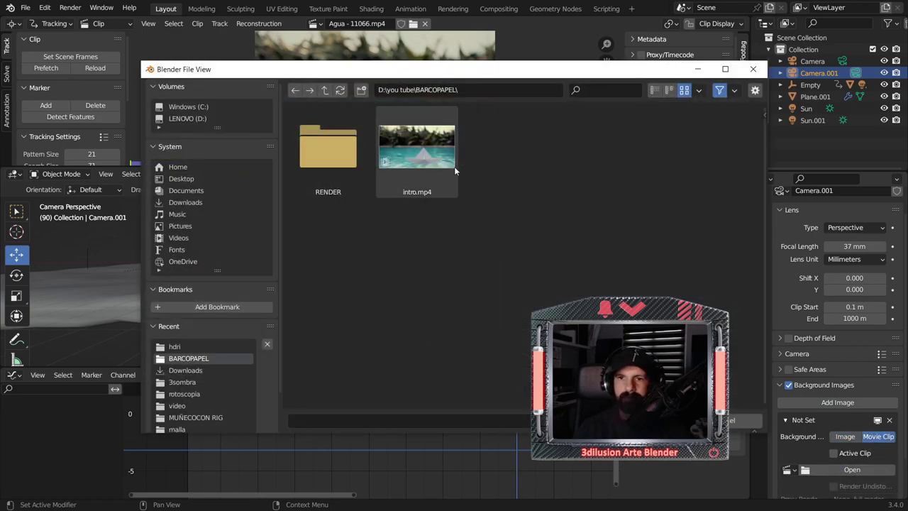
pyautogui.click(179, 119)
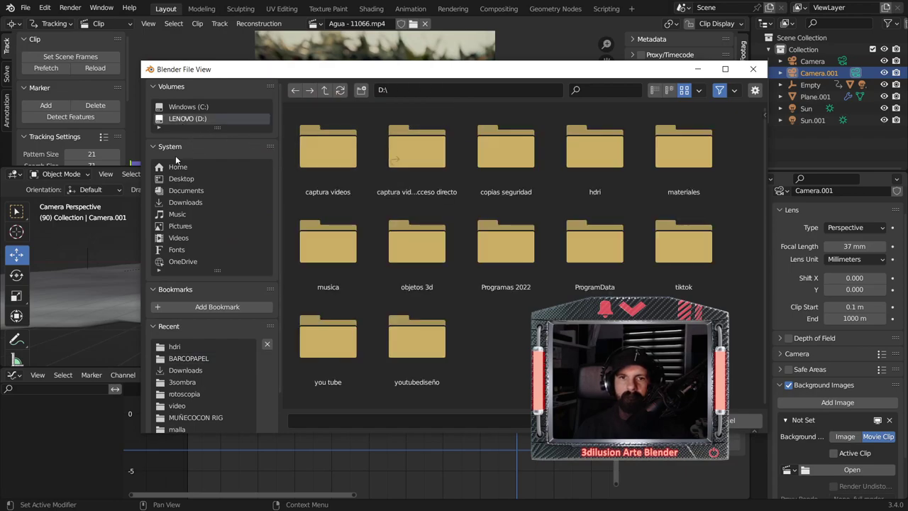
pyautogui.click(185, 202)
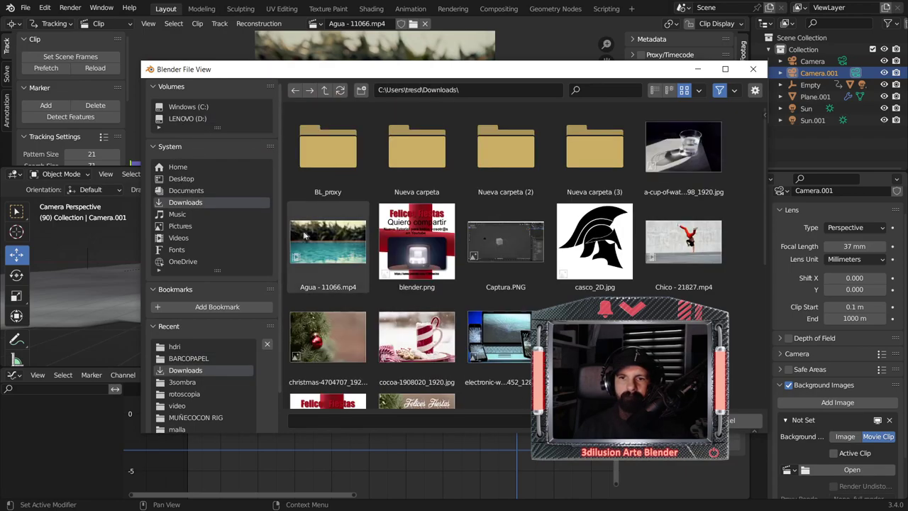
pyautogui.doubleClick(305, 232)
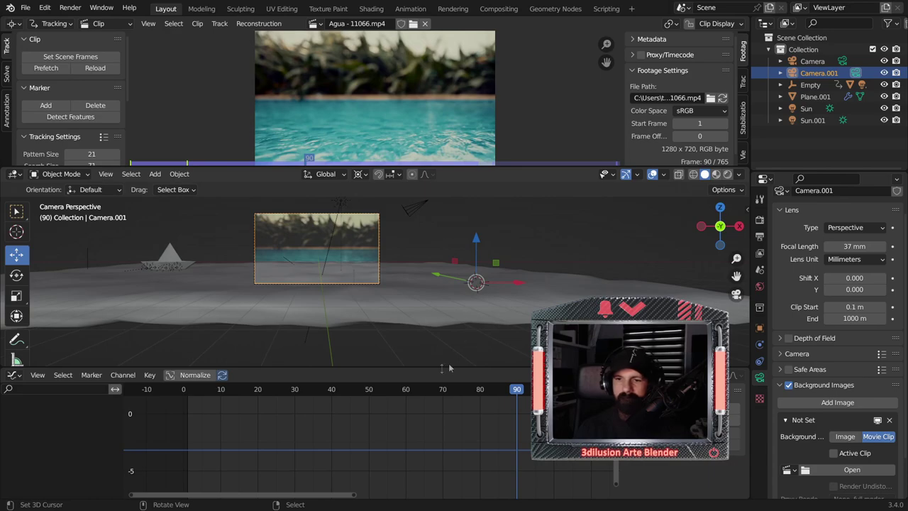
pyautogui.press('space')
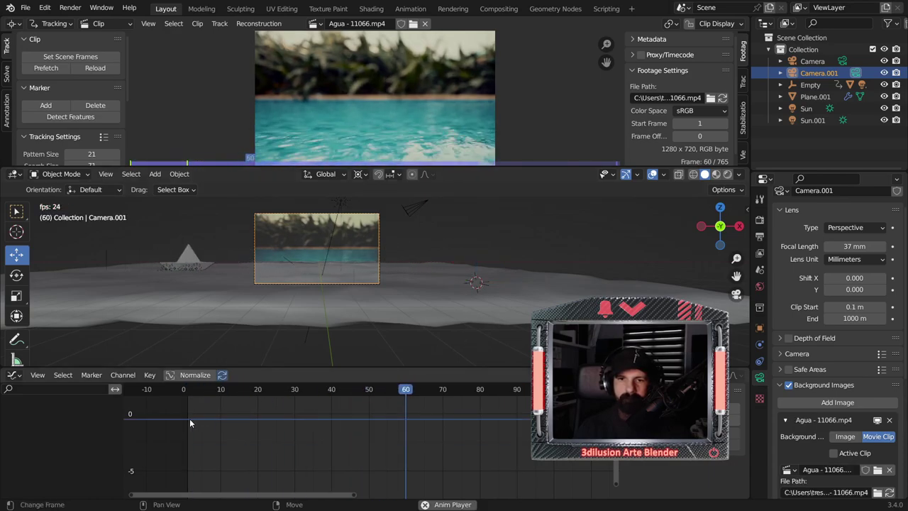
pyautogui.press('space')
pyautogui.click(189, 418)
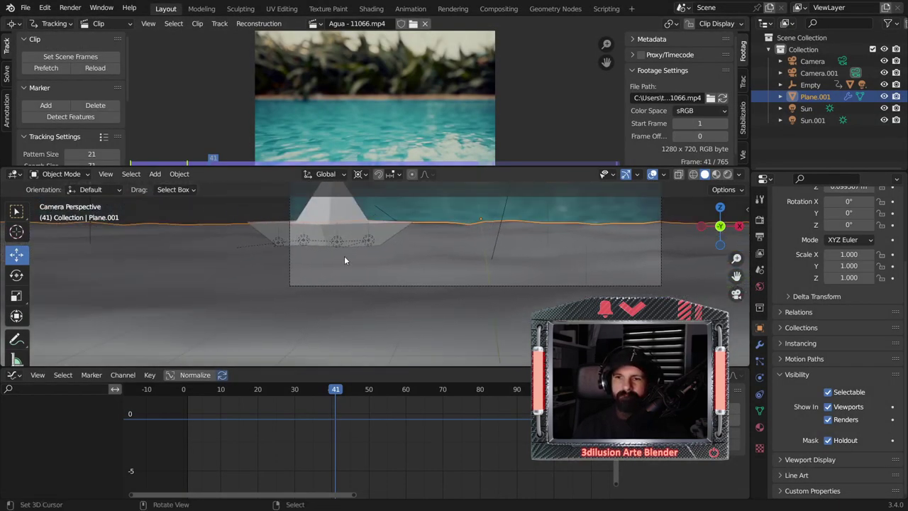
# Step: Scrub back to frame 1 and pan the viewport to frame the paper boat
pyautogui.scroll(-3, 344, 255)
pyautogui.click(291, 390)
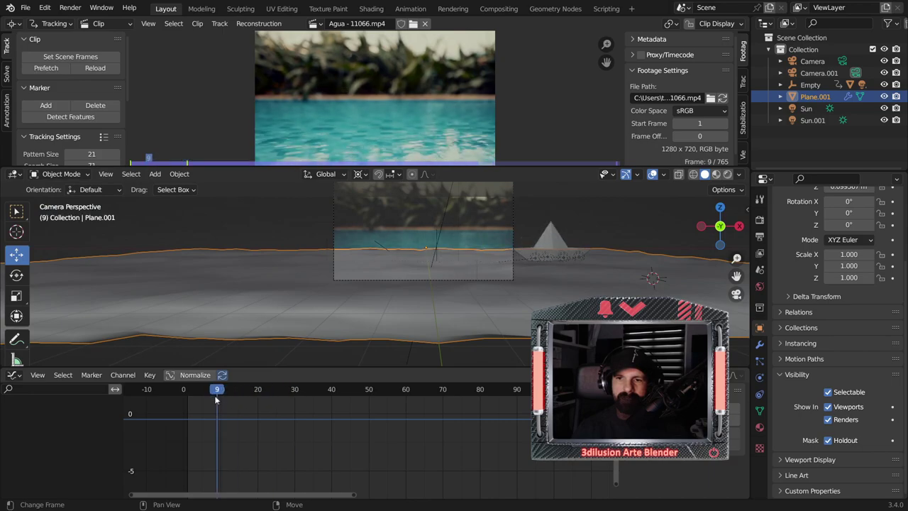
pyautogui.moveTo(281, 390); pyautogui.dragTo(190, 403)
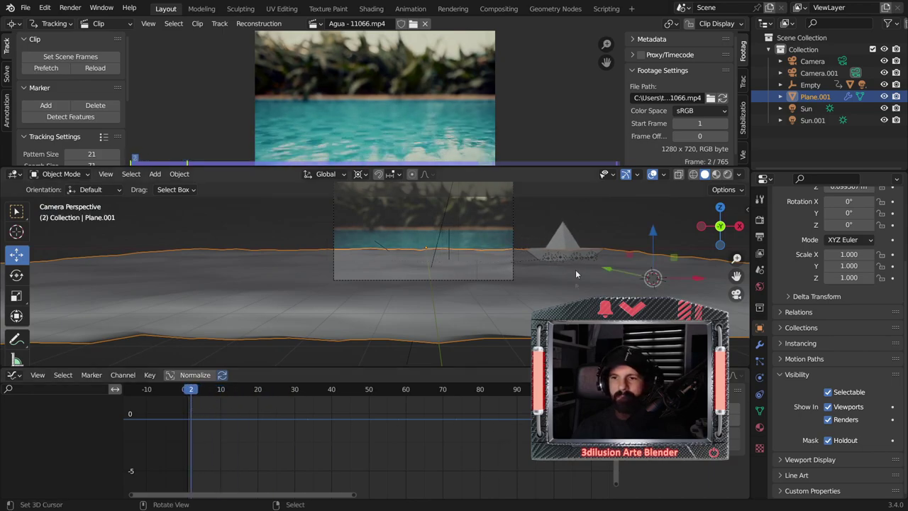
pyautogui.click(551, 259)
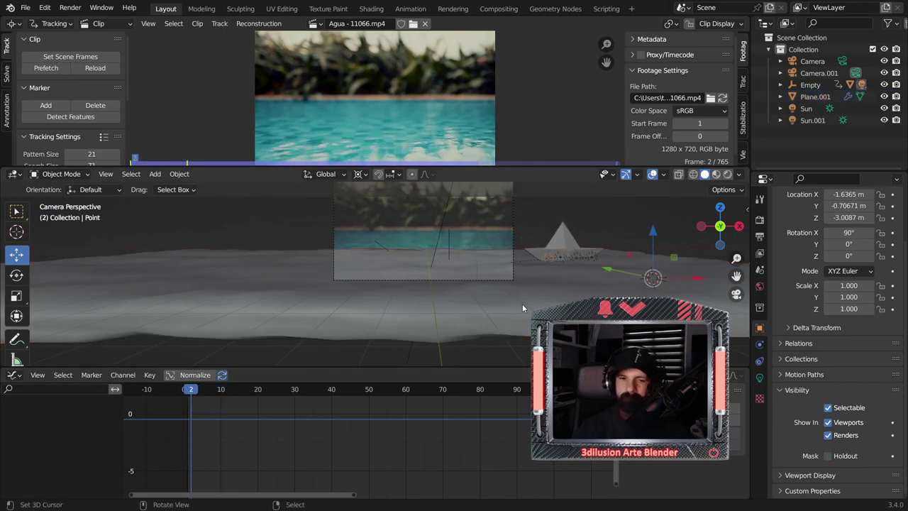
pyautogui.click(188, 392)
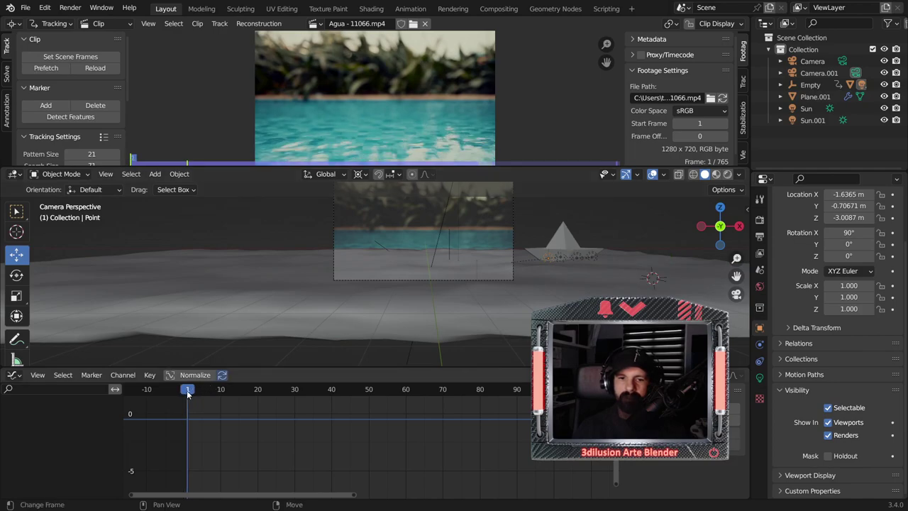
pyautogui.scroll(3, 545, 268)
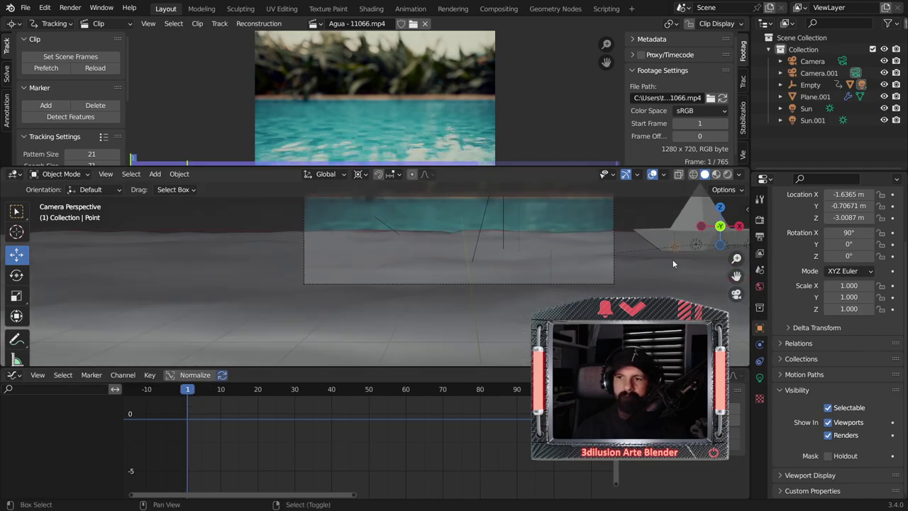
pyautogui.keyDown('shift'); pyautogui.moveTo(673, 259); pyautogui.dragTo(519, 269, button='middle'); pyautogui.keyUp('shift')
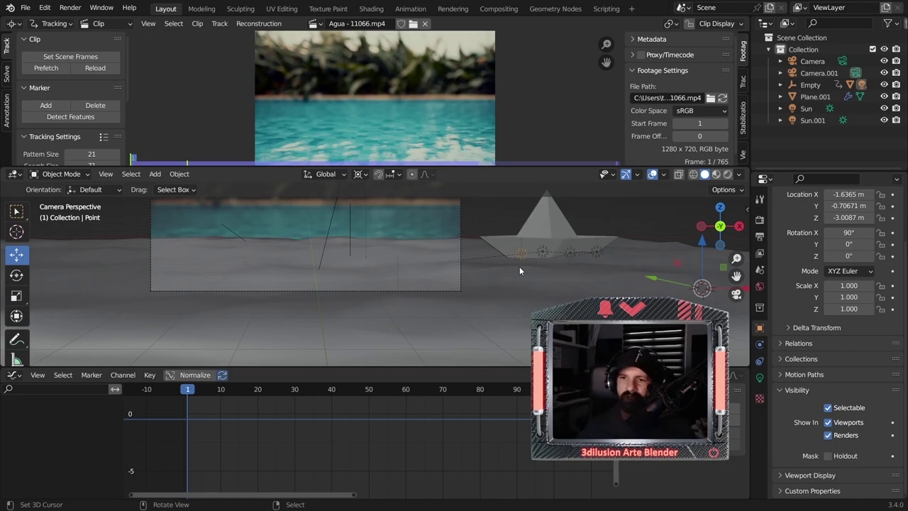
# Step: Preview the scene in Rendered shading, toggling through Solid and back
pyautogui.press('z')
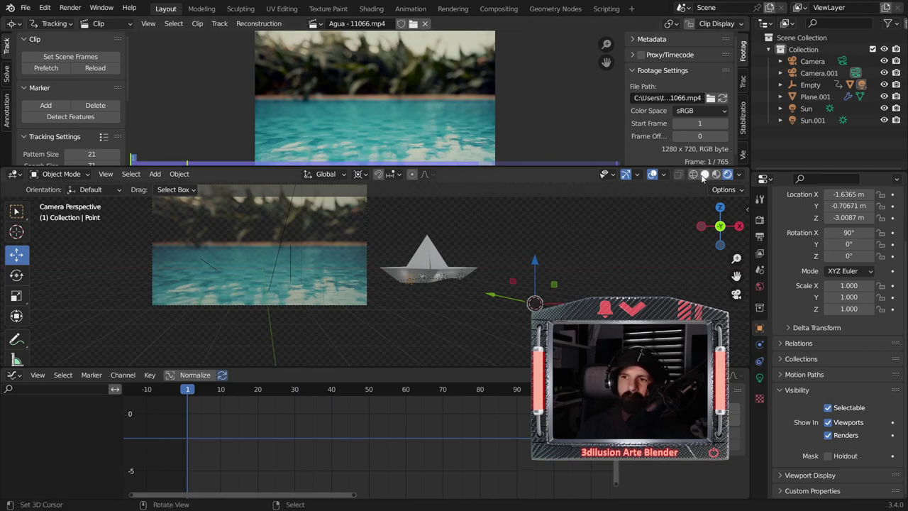
pyautogui.click(704, 175)
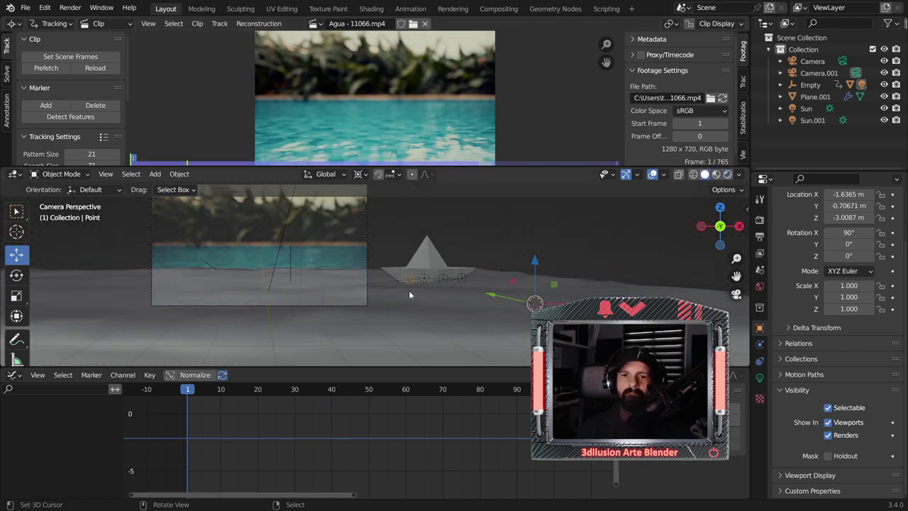
pyautogui.click(728, 175)
# Step: Play and stop the boat's crossing over the pool clip twice
pyautogui.press('space')
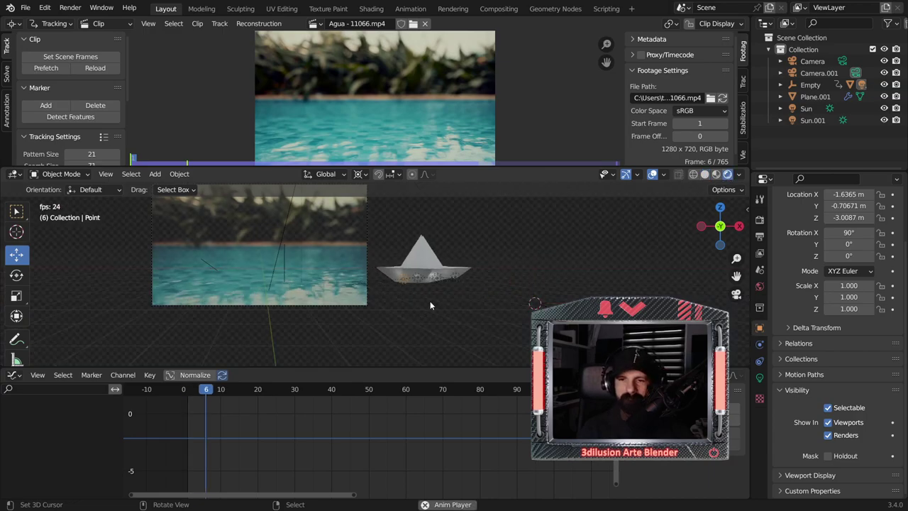
pyautogui.press('space')
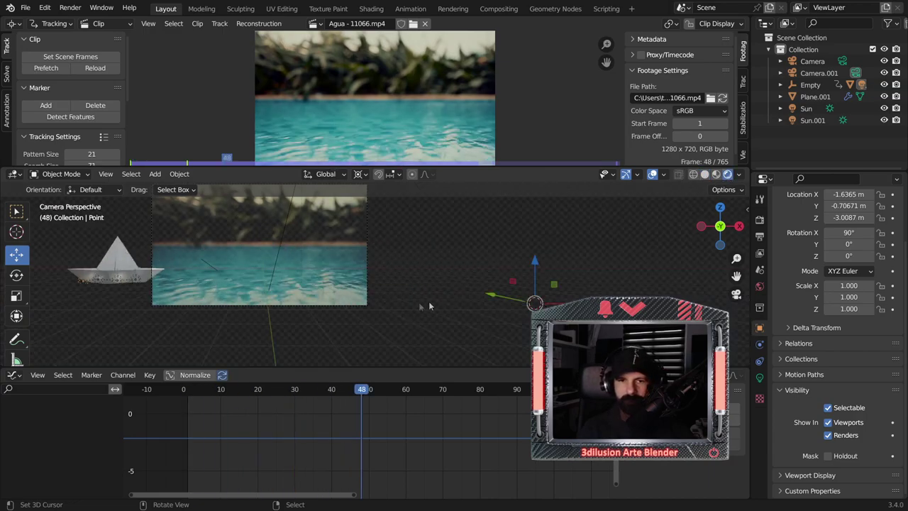
pyautogui.press('space')
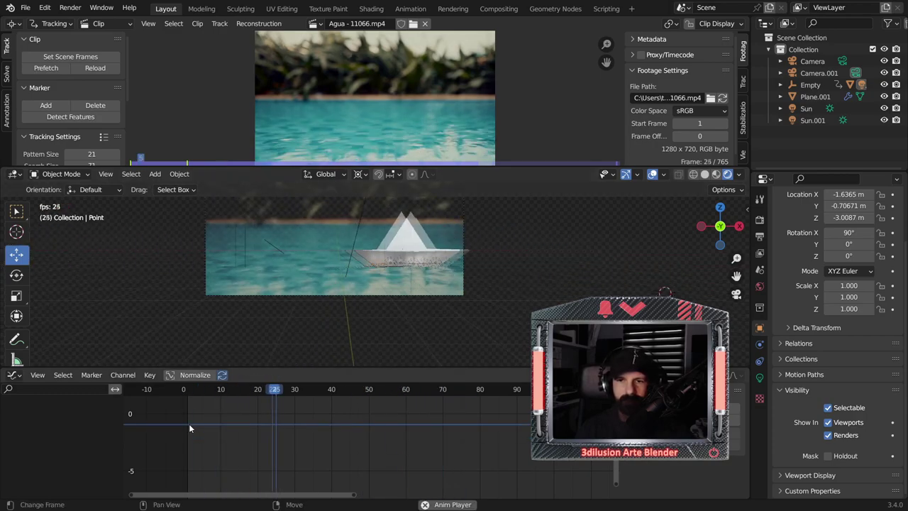
pyautogui.press('space')
pyautogui.scroll(-3, 381, 309)
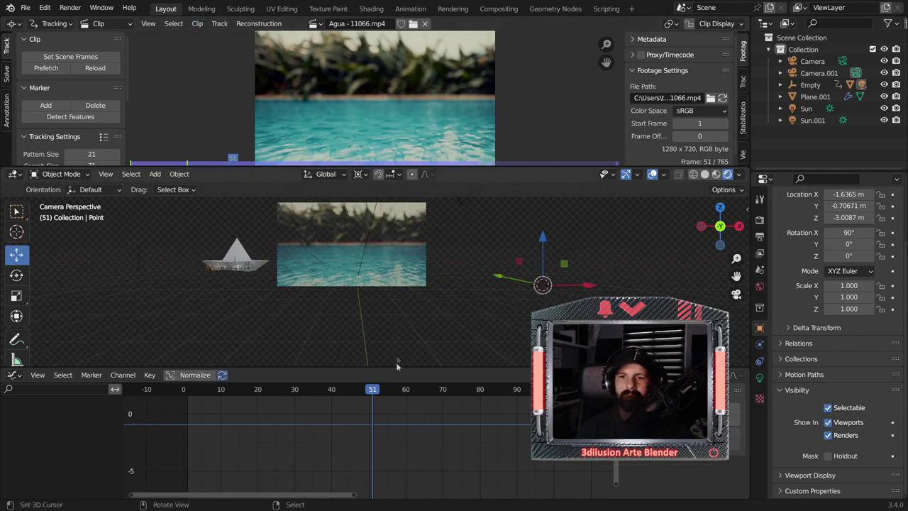
pyautogui.click(15, 377)
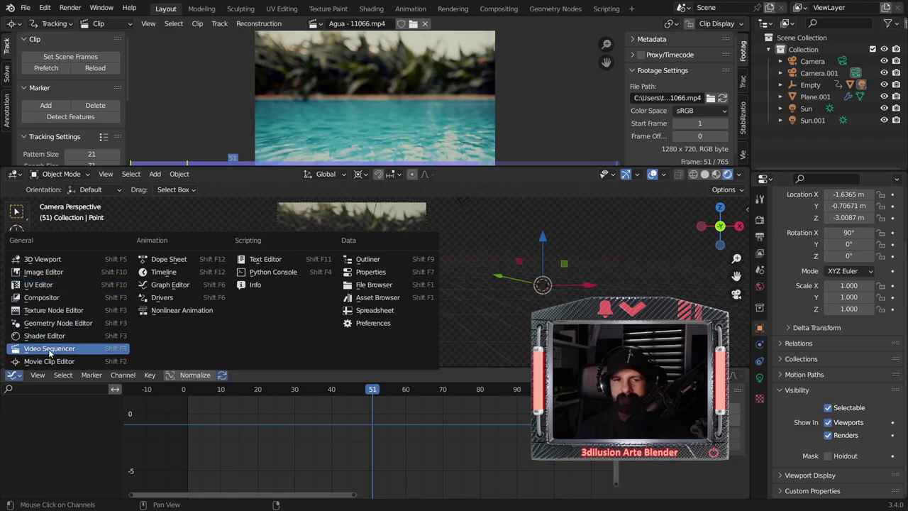
# Step: Switch the graph area to a Dope Sheet showing the Empty's keyframes
pyautogui.click(178, 261)
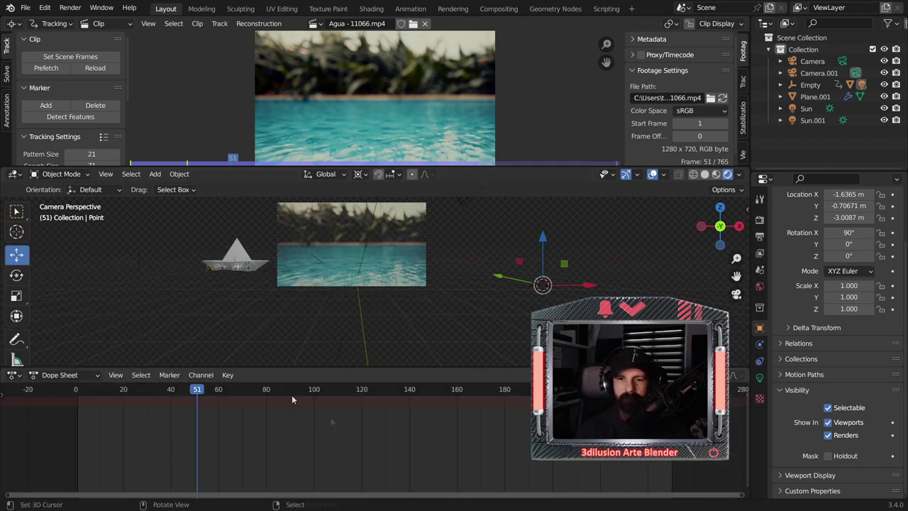
pyautogui.click(146, 262)
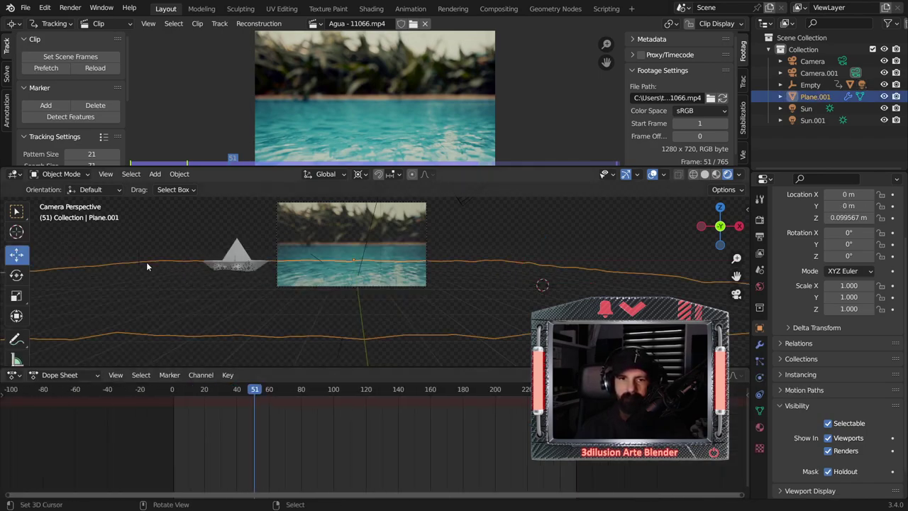
pyautogui.click(128, 251)
pyautogui.click(142, 252)
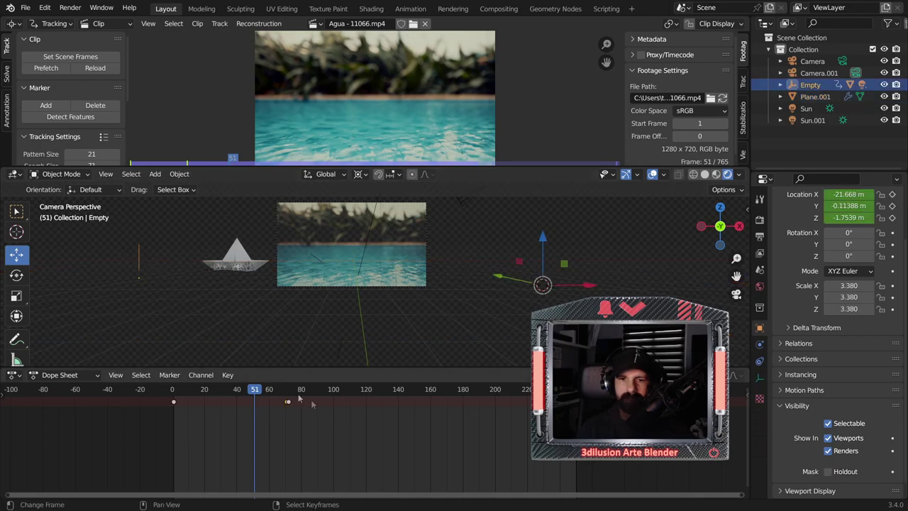
pyautogui.scroll(3, 345, 422)
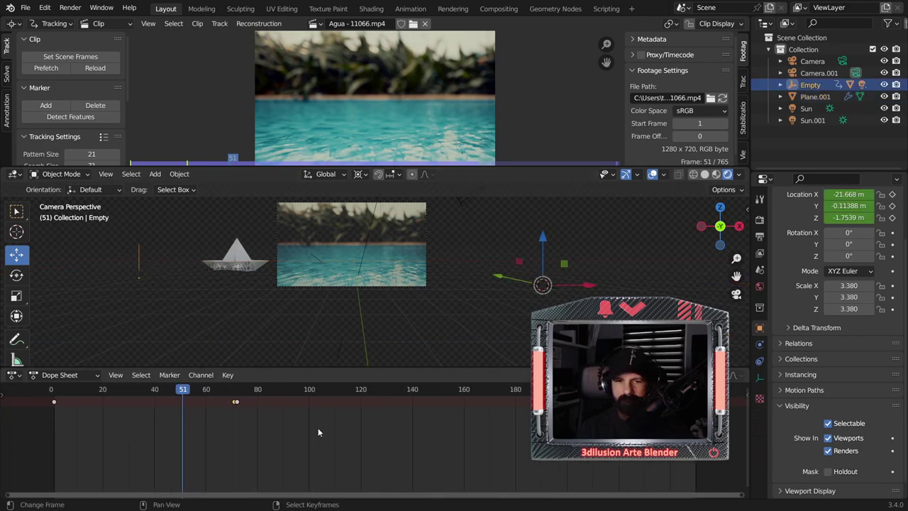
# Step: Move the Empty's end keyframe from about frame 70 to about frame 118, replaying to check timing
pyautogui.click(235, 402)
pyautogui.press('g')
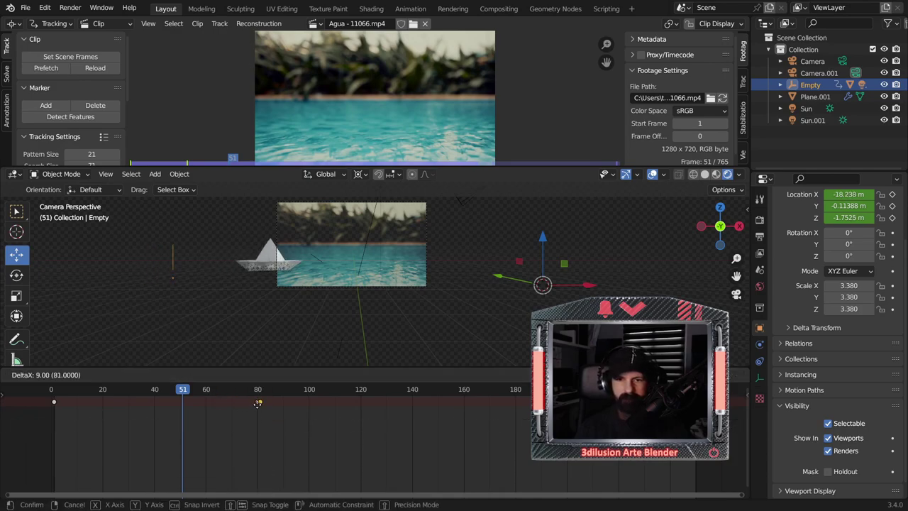
pyautogui.click(308, 409)
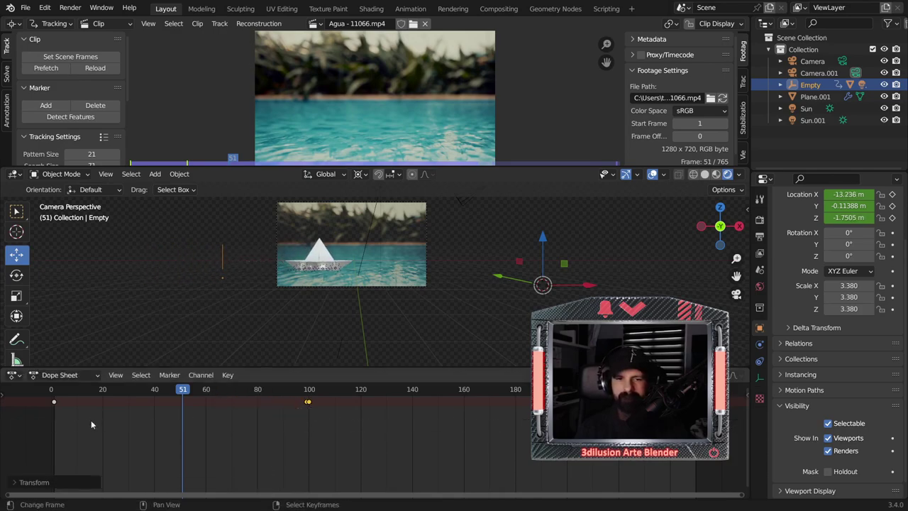
pyautogui.press('space')
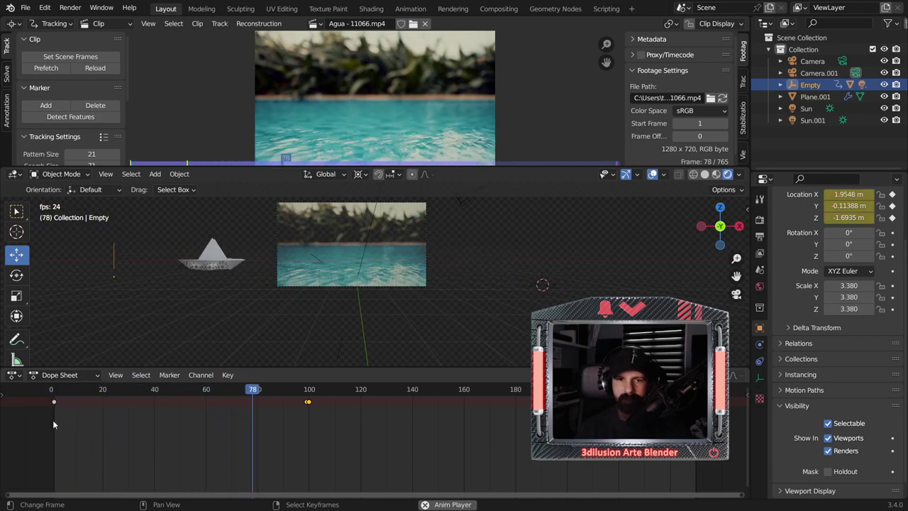
pyautogui.press('space')
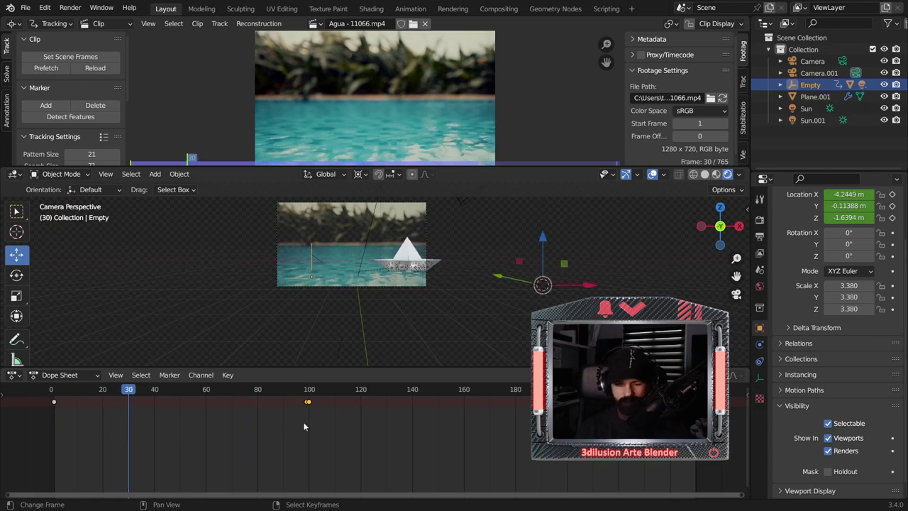
pyautogui.press('g')
pyautogui.click(353, 427)
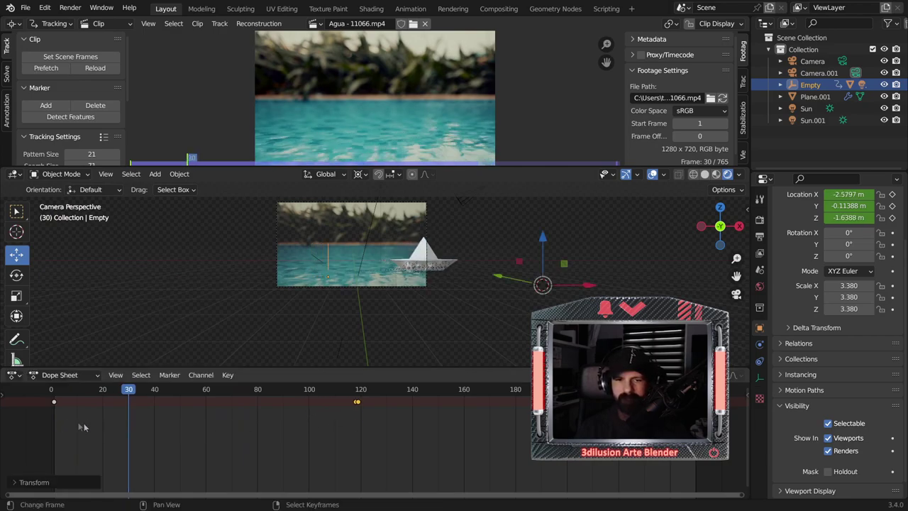
pyautogui.click(47, 414)
pyautogui.press('space')
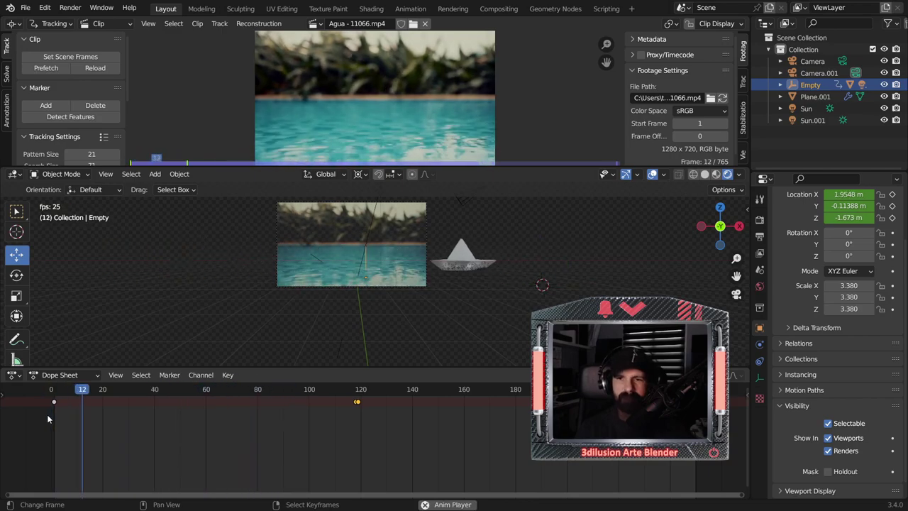
# Step: At frame 2, lower the Point light's Power to 4.2 W and keyframe it
pyautogui.scroll(2, 425, 239)
pyautogui.scroll(3, 424, 238)
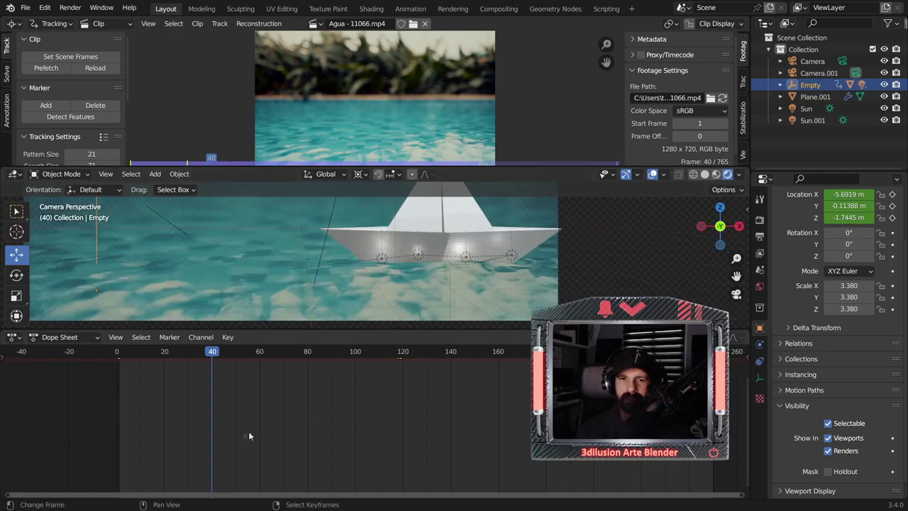
pyautogui.moveTo(208, 413); pyautogui.dragTo(122, 419)
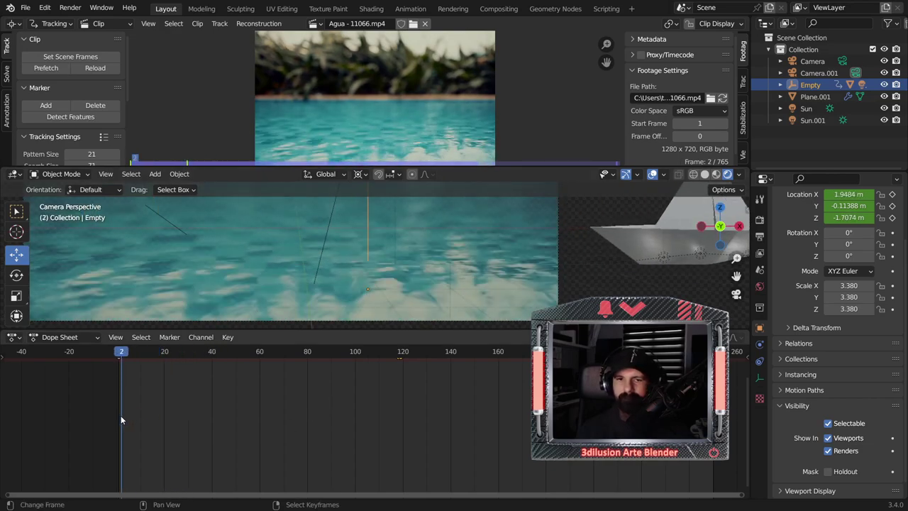
pyautogui.click(662, 258)
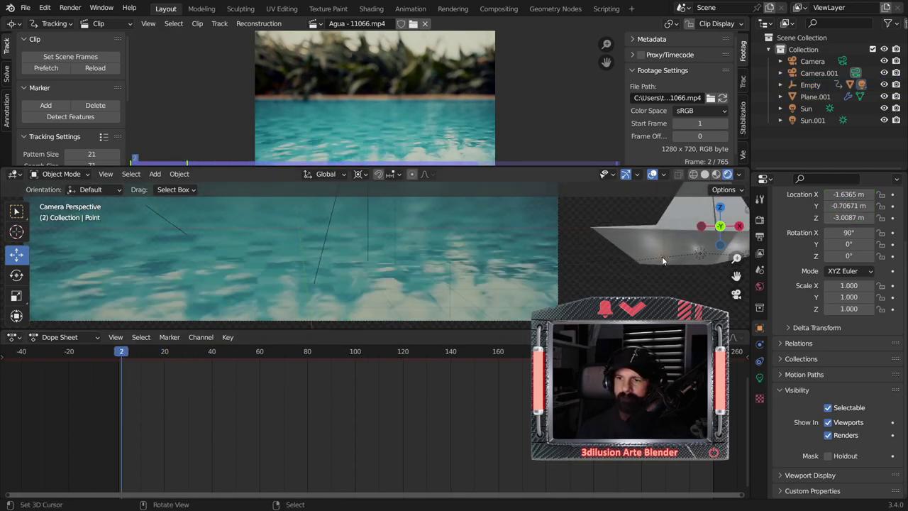
pyautogui.click(760, 378)
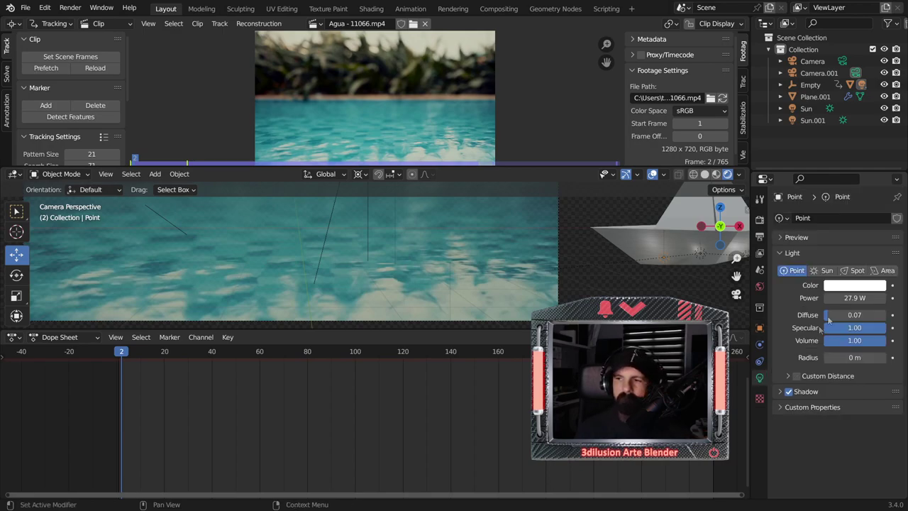
pyautogui.moveTo(855, 298); pyautogui.dragTo(838, 298)
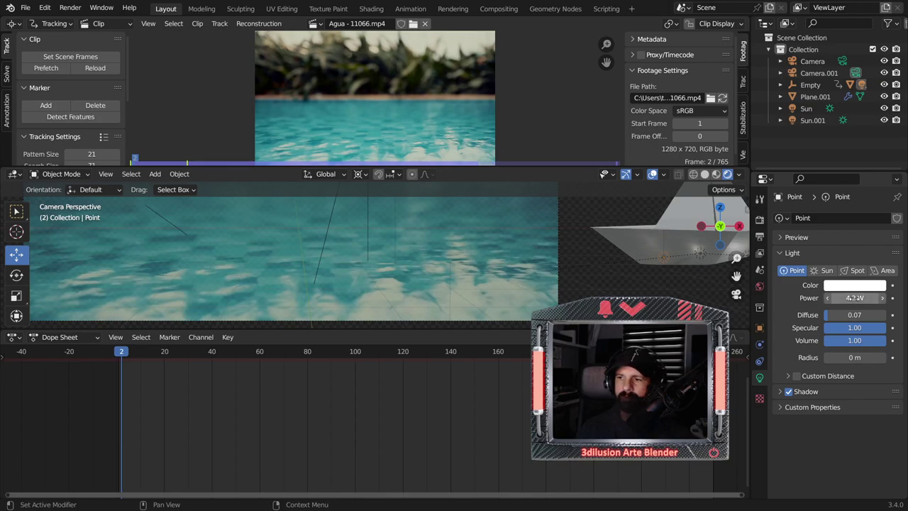
pyautogui.click(893, 299)
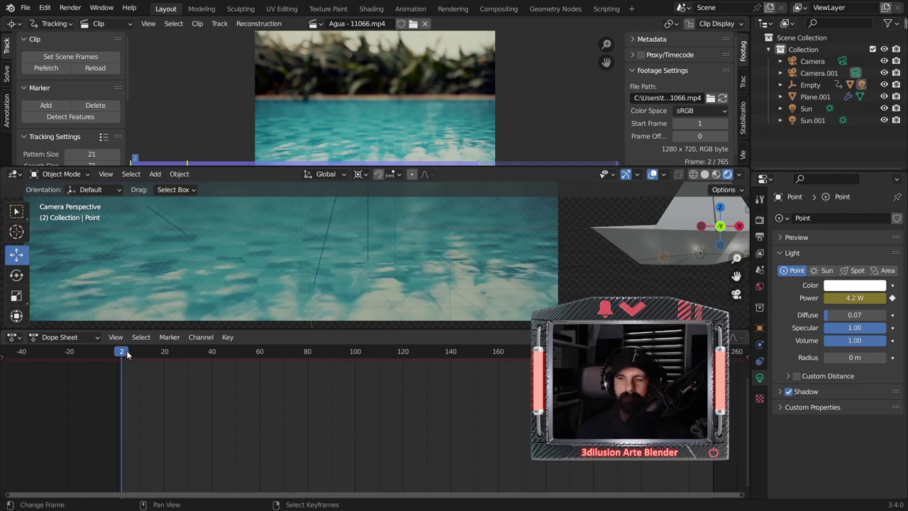
# Step: Scrub to frames 120 and 101, then play the animation from the start
pyautogui.moveTo(128, 354); pyautogui.dragTo(399, 353)
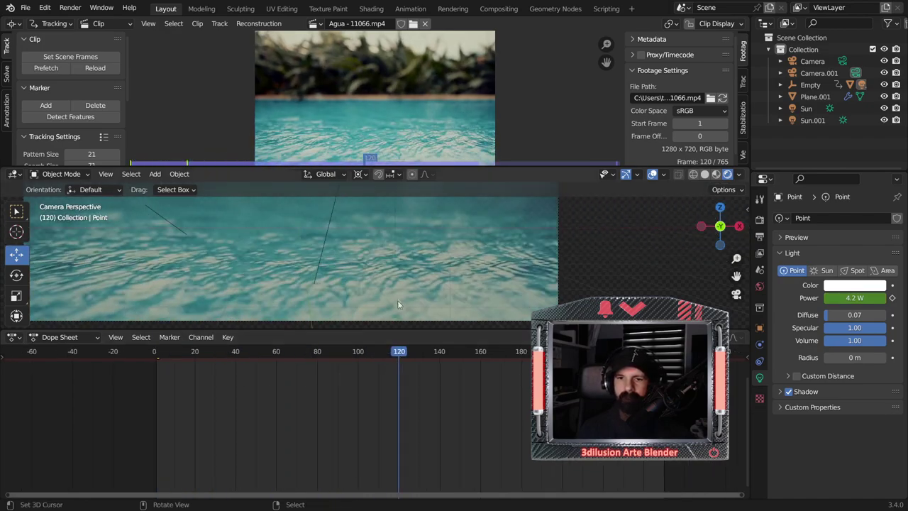
pyautogui.scroll(-3, 398, 310)
pyautogui.moveTo(390, 352)
pyautogui.mouseDown()
pyautogui.moveTo(298, 353)
pyautogui.moveTo(288, 364)
pyautogui.mouseUp()
pyautogui.click(158, 375)
pyautogui.press('space')
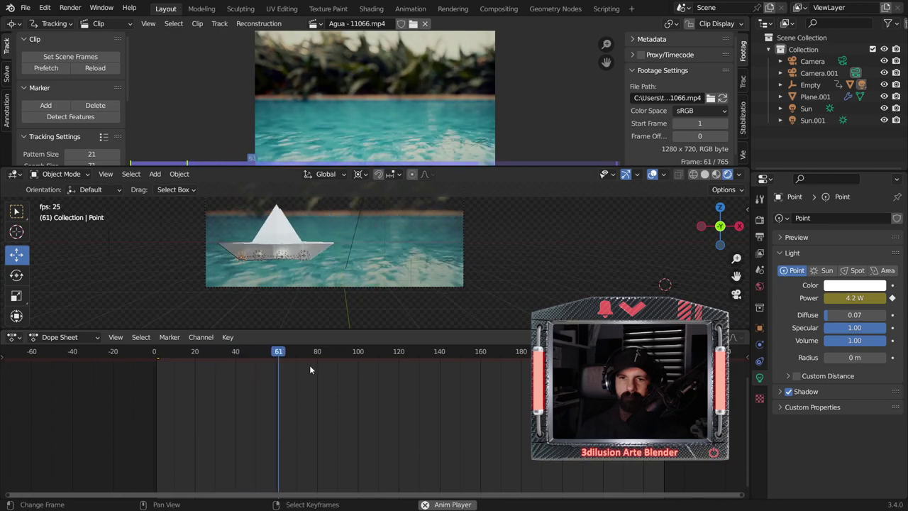
pyautogui.press('space')
# Step: At frame 84, raise the light's Power to about 33 W, keyframe it, and check frame 41
pyautogui.moveTo(345, 356)
pyautogui.mouseDown()
pyautogui.moveTo(317, 358)
pyautogui.moveTo(326, 358)
pyautogui.mouseUp()
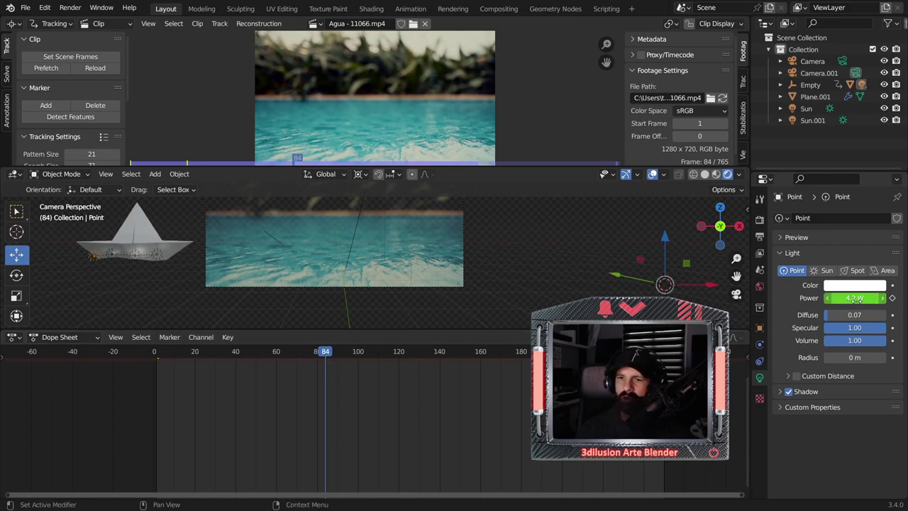
pyautogui.moveTo(855, 298); pyautogui.dragTo(877, 298)
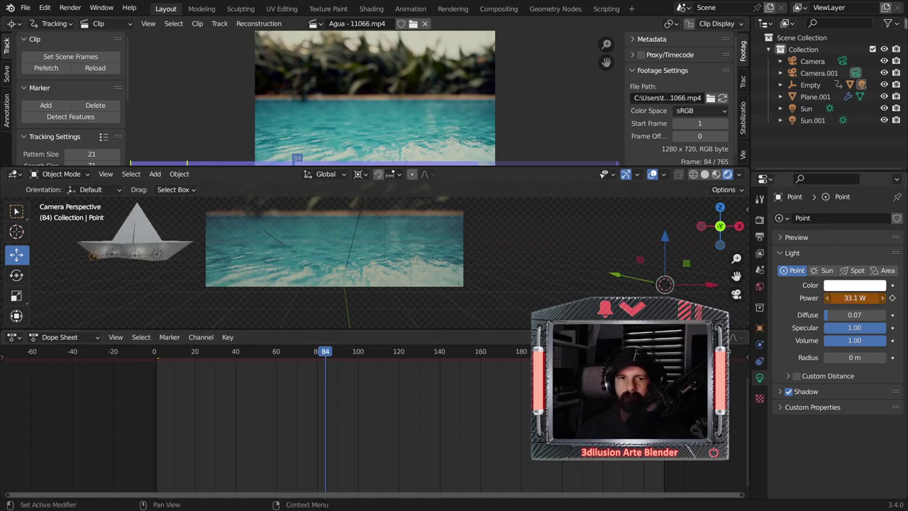
pyautogui.moveTo(856, 298); pyautogui.dragTo(894, 298)
pyautogui.click(895, 298)
pyautogui.click(238, 351)
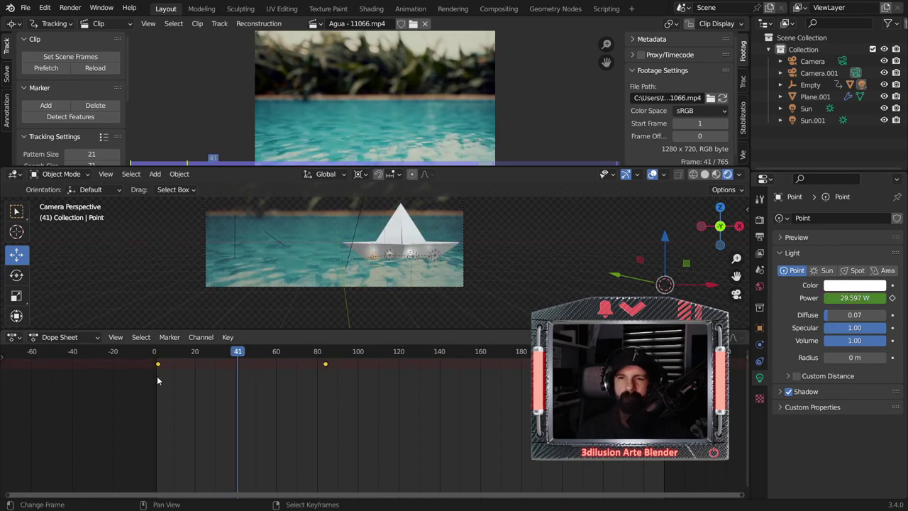
pyautogui.scroll(2, 377, 277)
pyautogui.scroll(1, 378, 272)
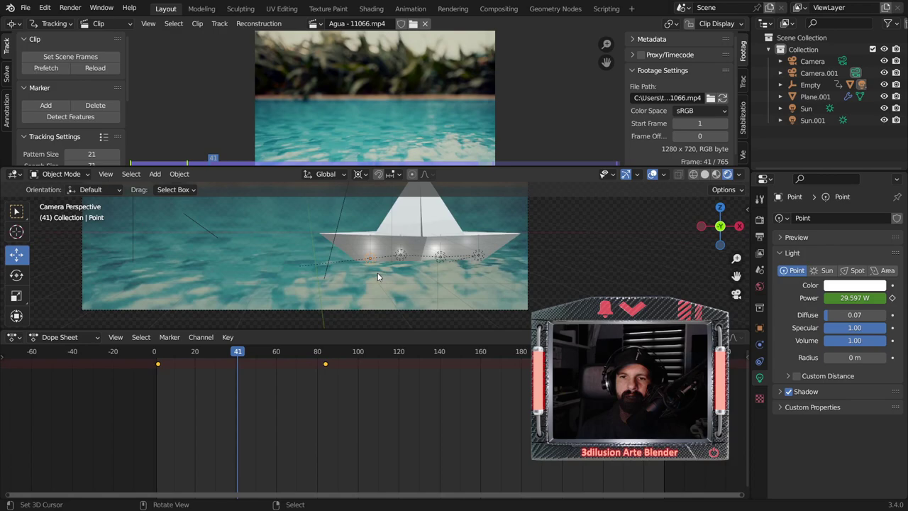
pyautogui.click(14, 337)
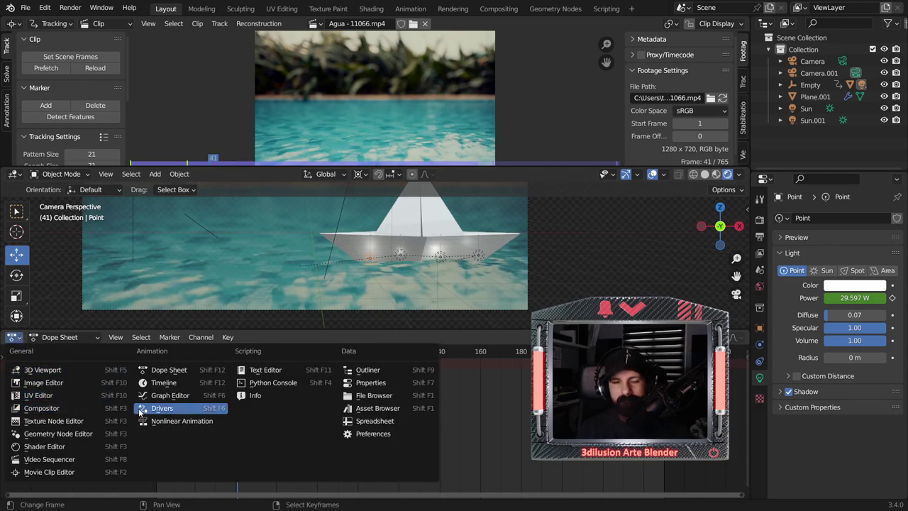
# Step: Show the Point light's normalized Power curve in the Graph Editor and scrub frames to watch it
pyautogui.click(161, 396)
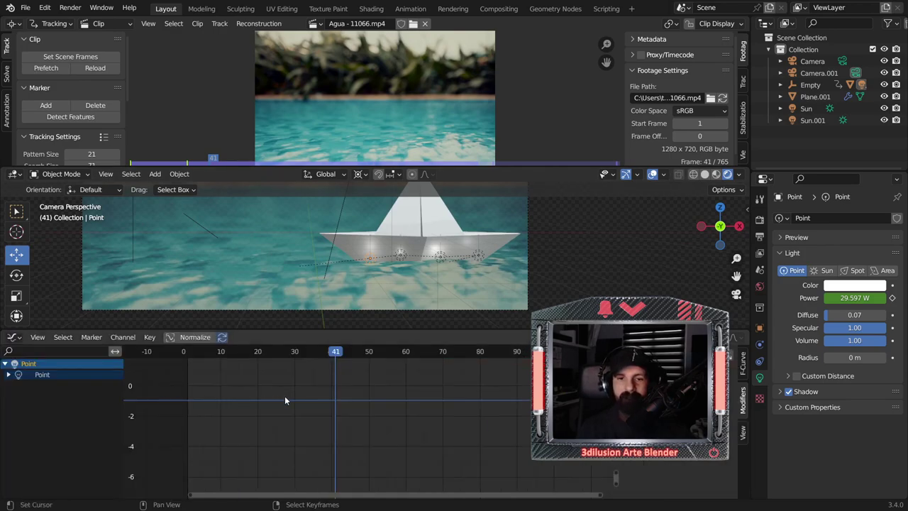
pyautogui.click(192, 337)
pyautogui.scroll(-1, 316, 400)
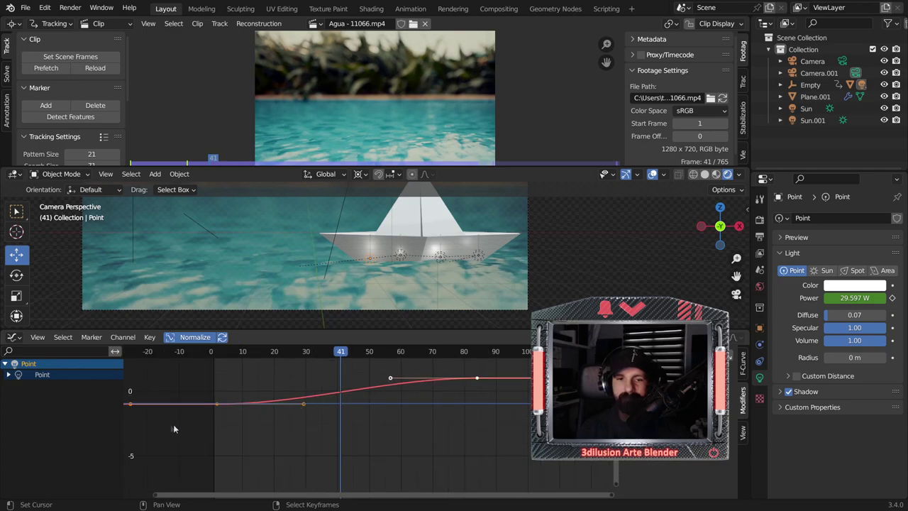
pyautogui.click(8, 374)
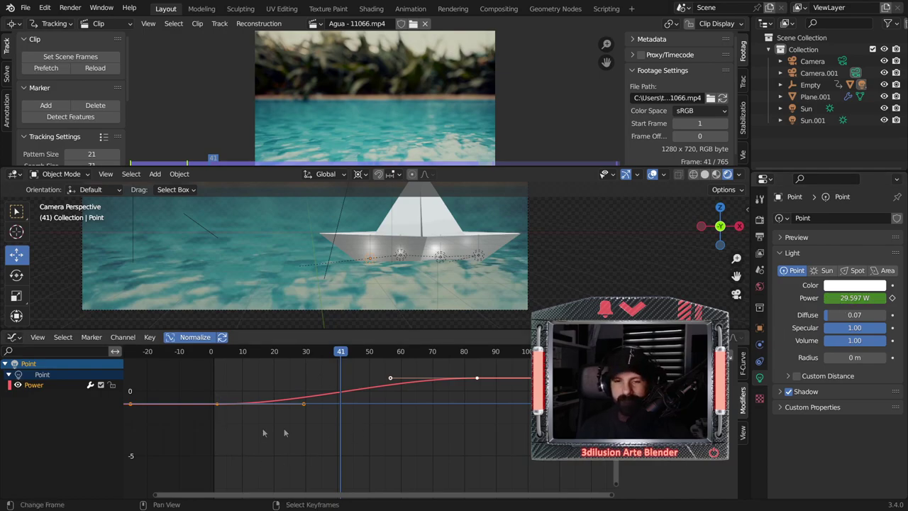
pyautogui.moveTo(215, 428)
pyautogui.mouseDown()
pyautogui.moveTo(365, 436)
pyautogui.moveTo(341, 432)
pyautogui.mouseUp()
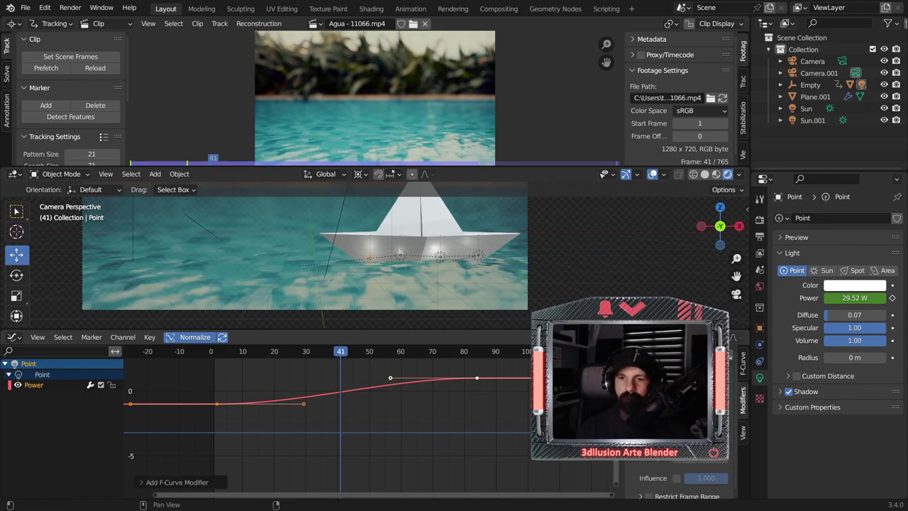
pyautogui.scroll(-4, 344, 426)
pyautogui.moveTo(340, 432); pyautogui.dragTo(344, 429)
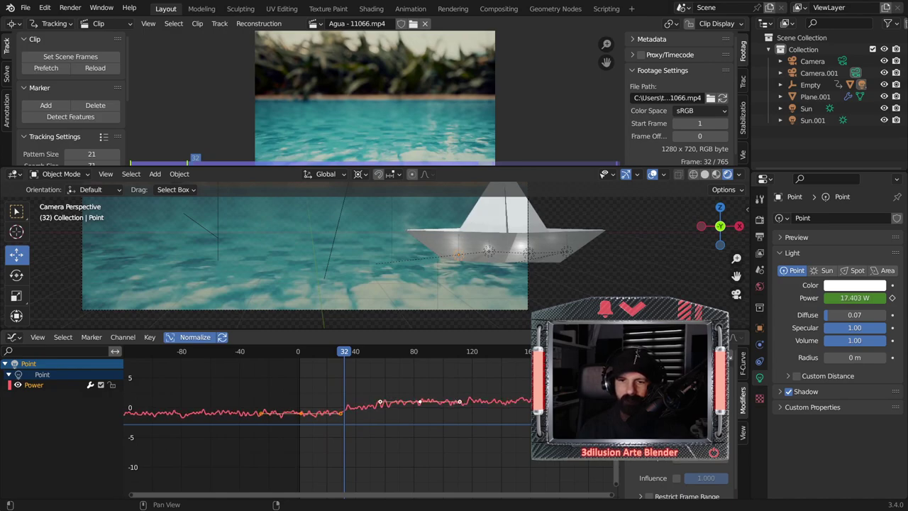
# Step: Preview the flickering Power up to frame 64, then raise the light's Diffuse to 0.24
pyautogui.press('space')
pyautogui.press('space')
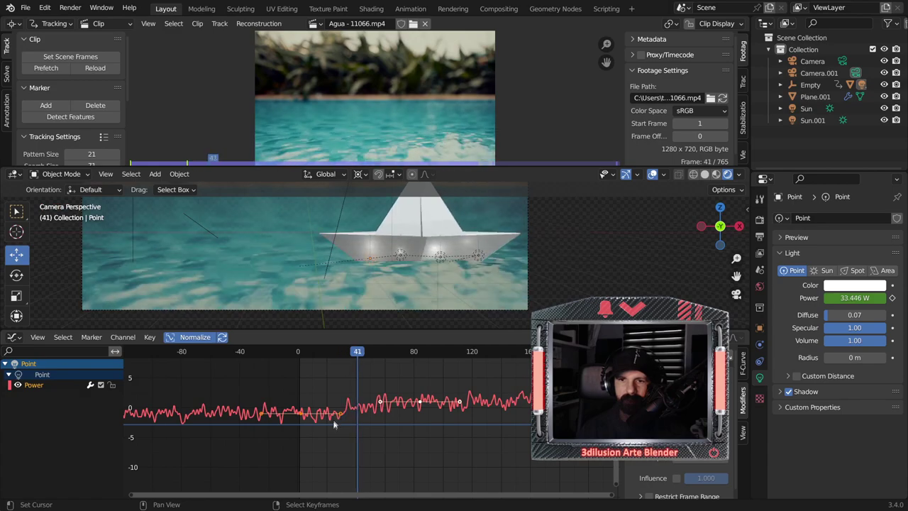
pyautogui.moveTo(291, 432); pyautogui.dragTo(343, 434)
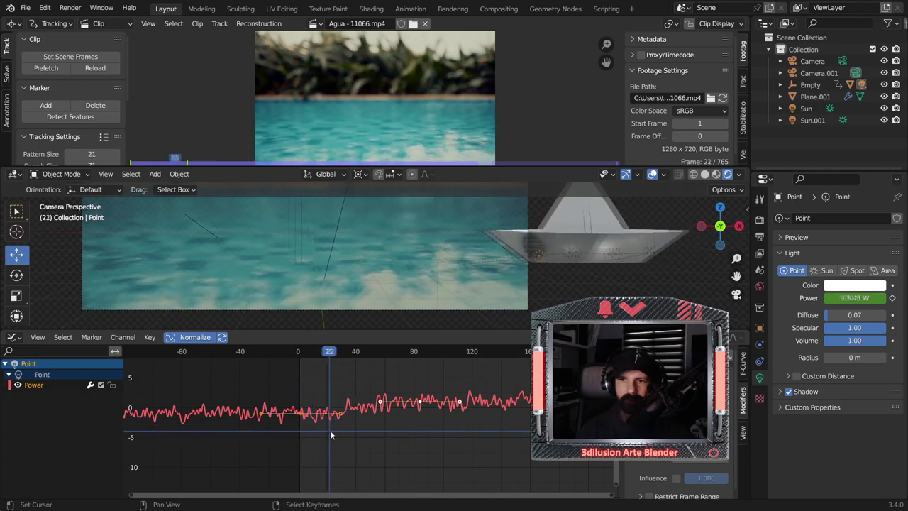
pyautogui.press('space')
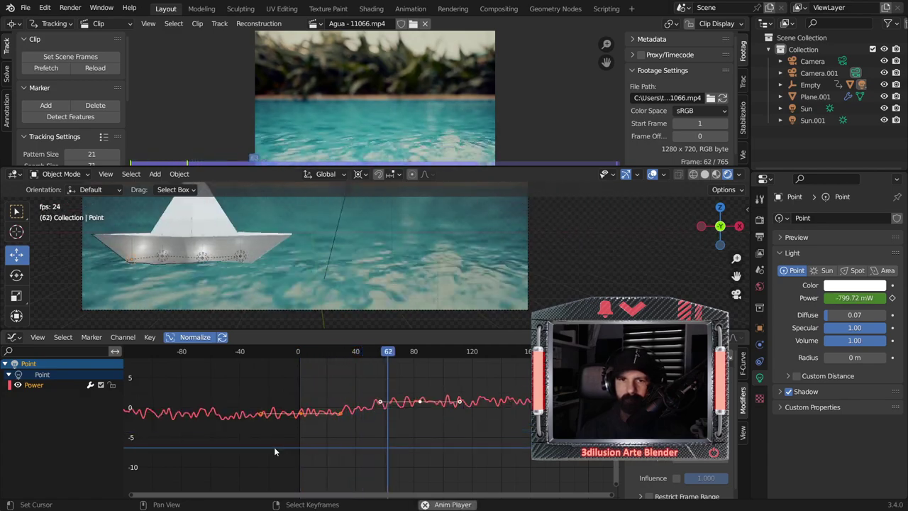
pyautogui.press('space')
pyautogui.scroll(-1, 171, 299)
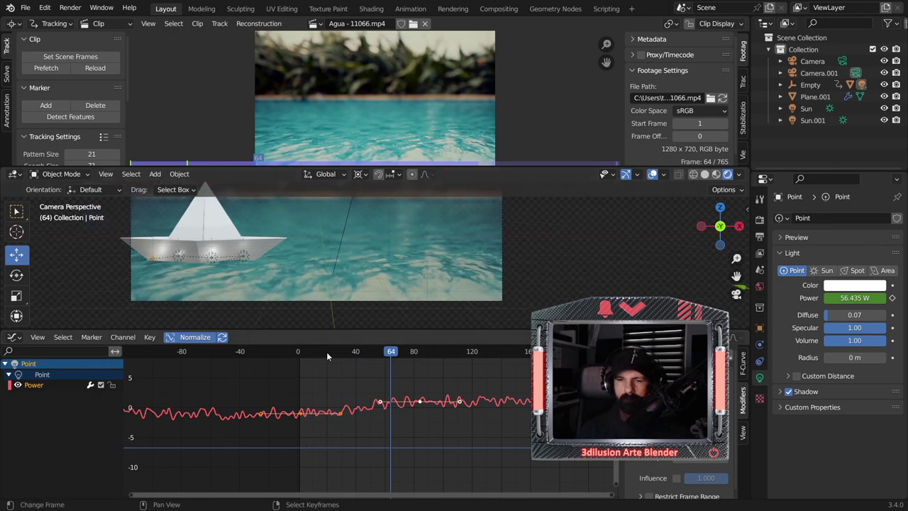
pyautogui.scroll(-1, 369, 362)
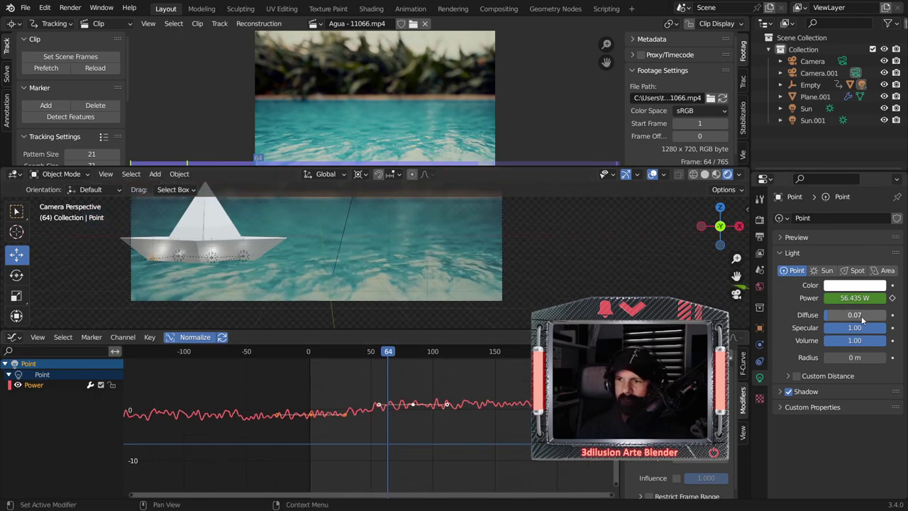
pyautogui.moveTo(845, 315); pyautogui.dragTo(856, 315)
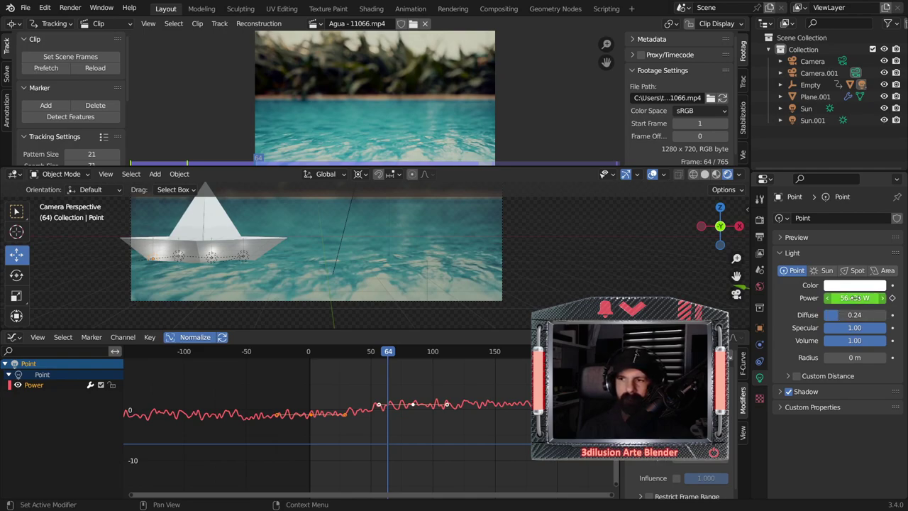
# Step: Tint the light colour toward blue, darken it, and play the animation
pyautogui.click(856, 285)
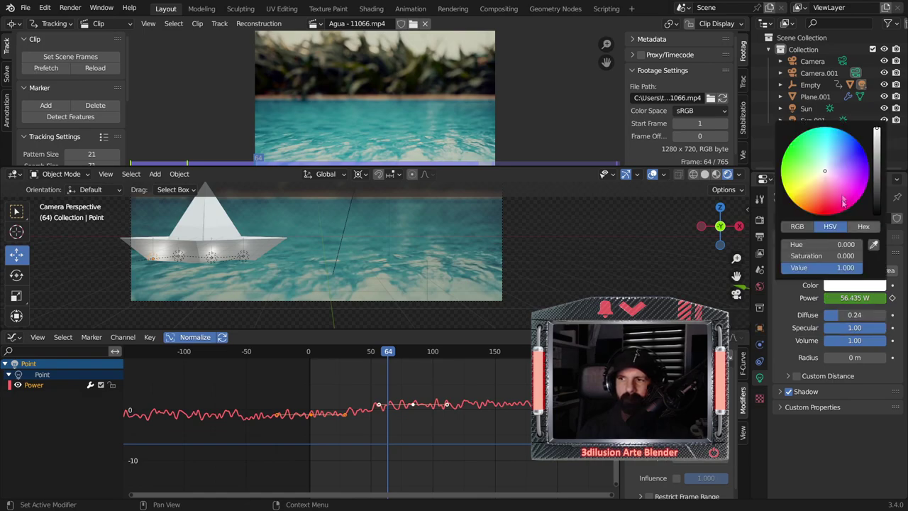
pyautogui.moveTo(827, 168); pyautogui.dragTo(832, 163)
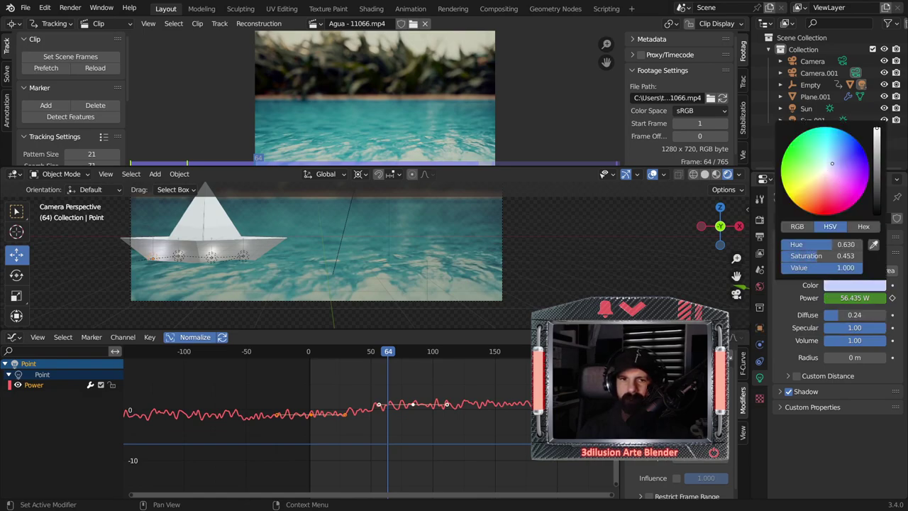
pyautogui.moveTo(877, 132); pyautogui.dragTo(877, 164)
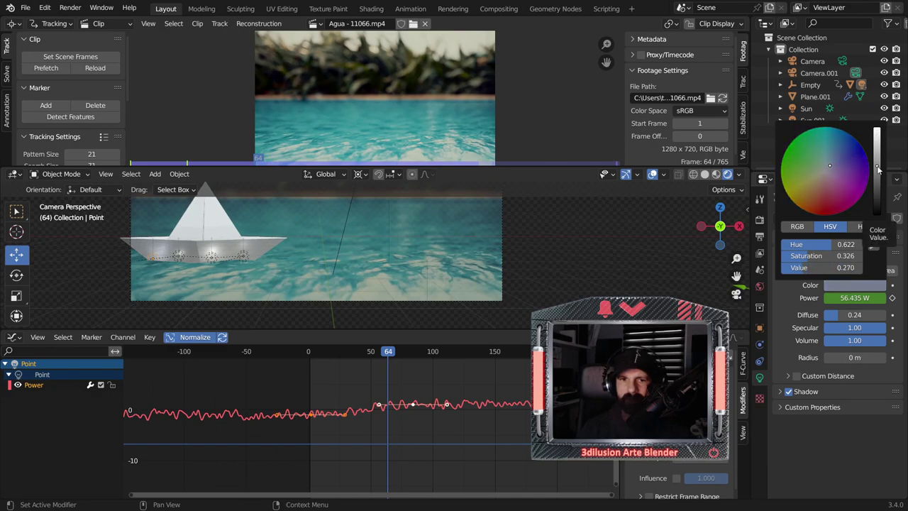
pyautogui.press('space')
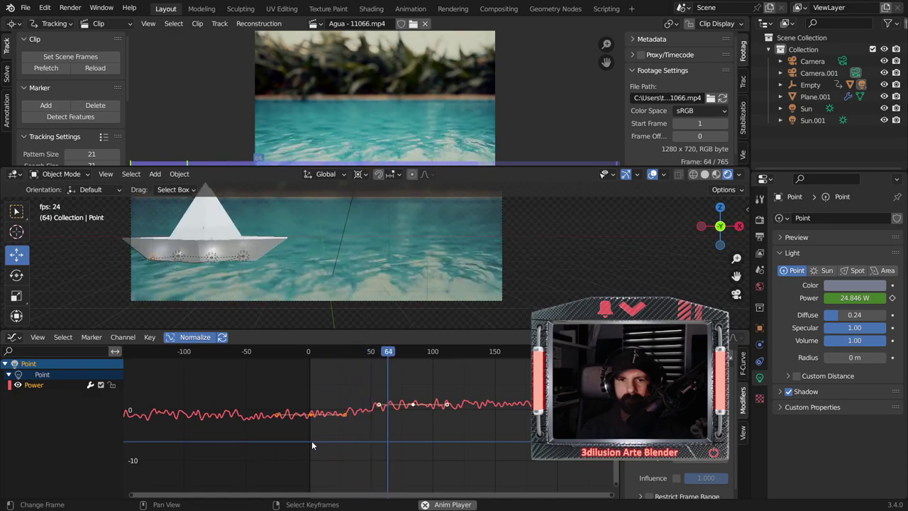
pyautogui.scroll(-1, 313, 445)
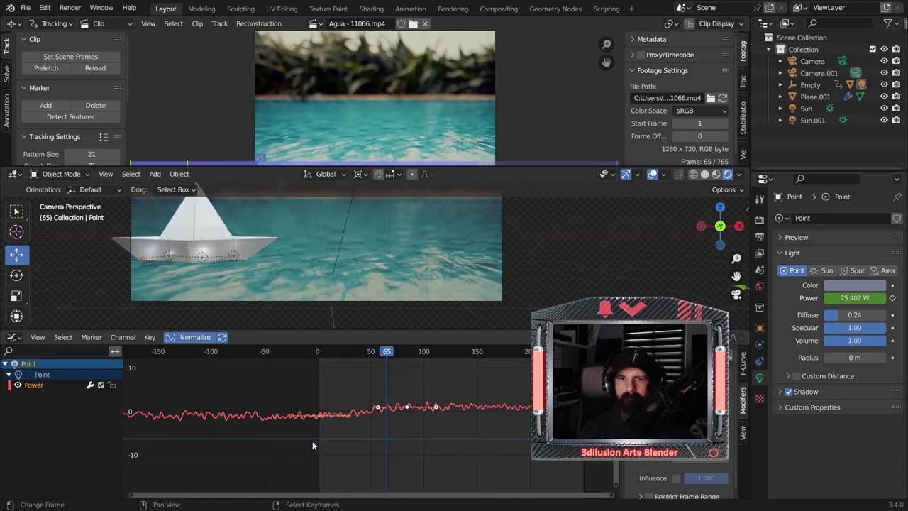
# Step: Darken the point light colour further to a Value of about 0.109, preview playback, then return to an early frame
pyautogui.click(855, 285)
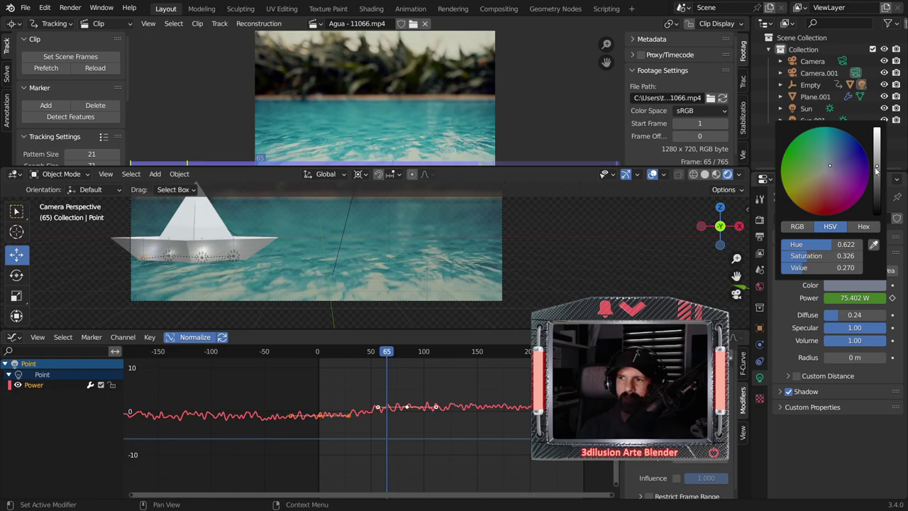
pyautogui.moveTo(877, 166); pyautogui.dragTo(877, 183)
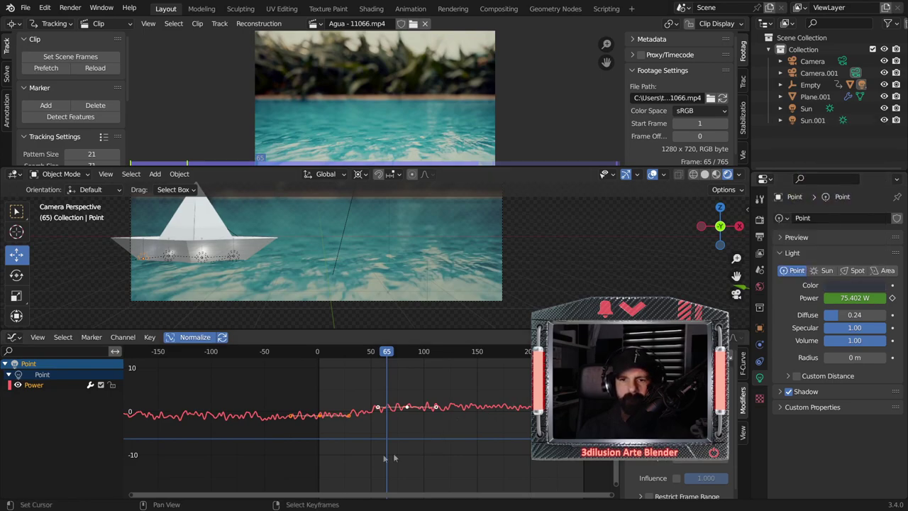
pyautogui.press('space')
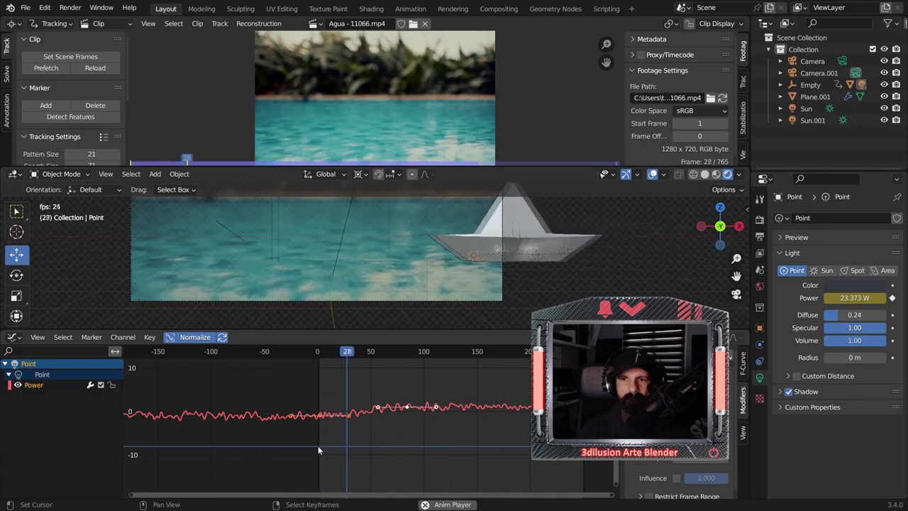
pyautogui.press('space')
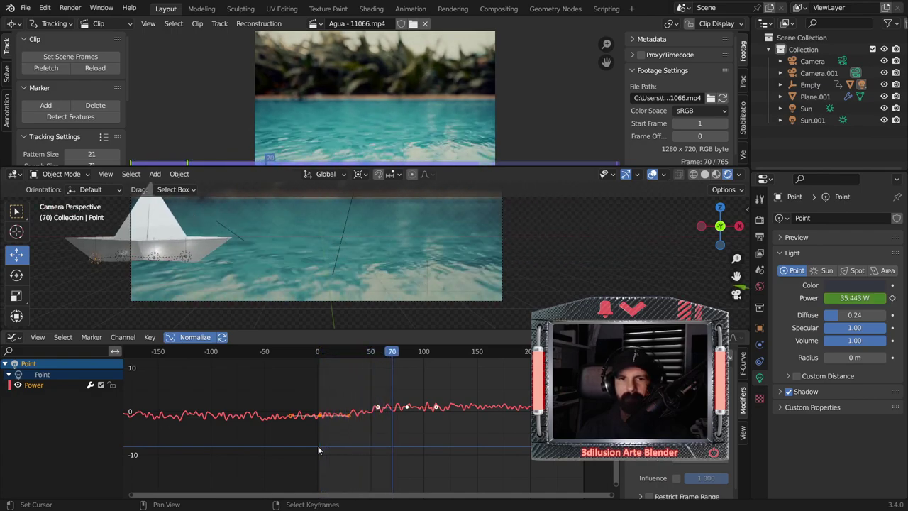
pyautogui.moveTo(398, 352)
pyautogui.mouseDown()
pyautogui.moveTo(329, 362)
pyautogui.moveTo(355, 364)
pyautogui.mouseUp()
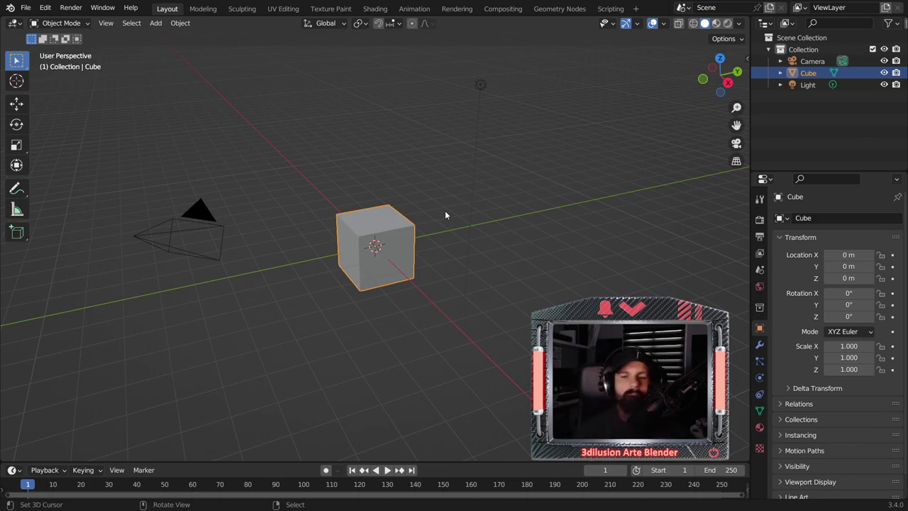
# Step: Open the add-workspace menu in the fresh default scene
pyautogui.click(638, 9)
pyautogui.moveTo(592, 78)
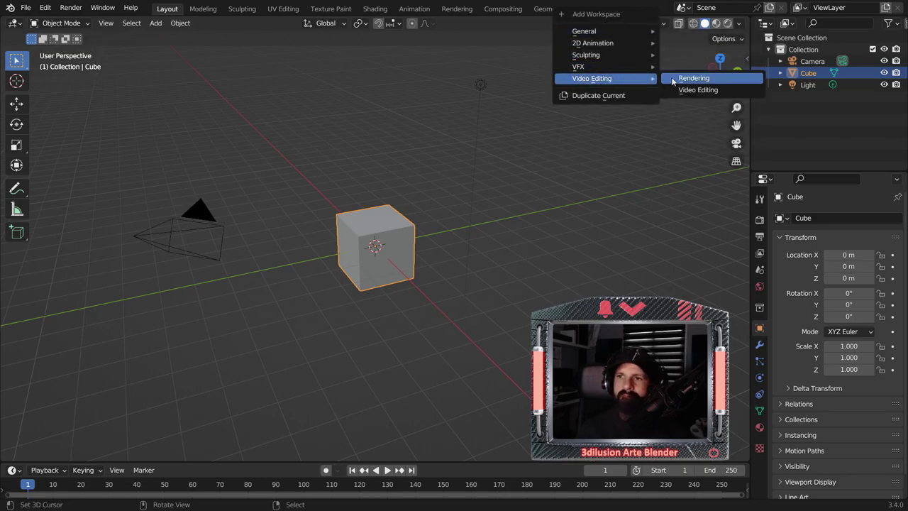
# Step: Add a Video Editing workspace and import all PNG frames from the animacion folder as an image strip
pyautogui.click(692, 91)
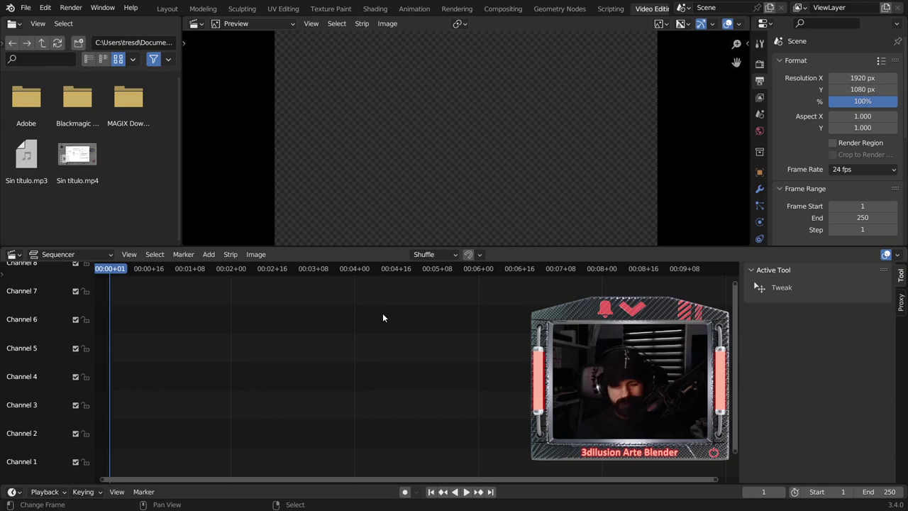
pyautogui.hotkey('shift', 'a')
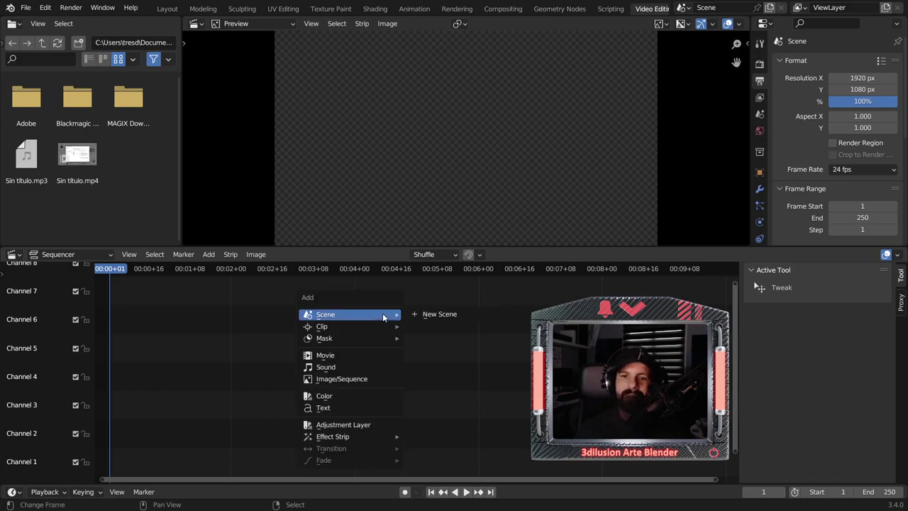
pyautogui.click(337, 379)
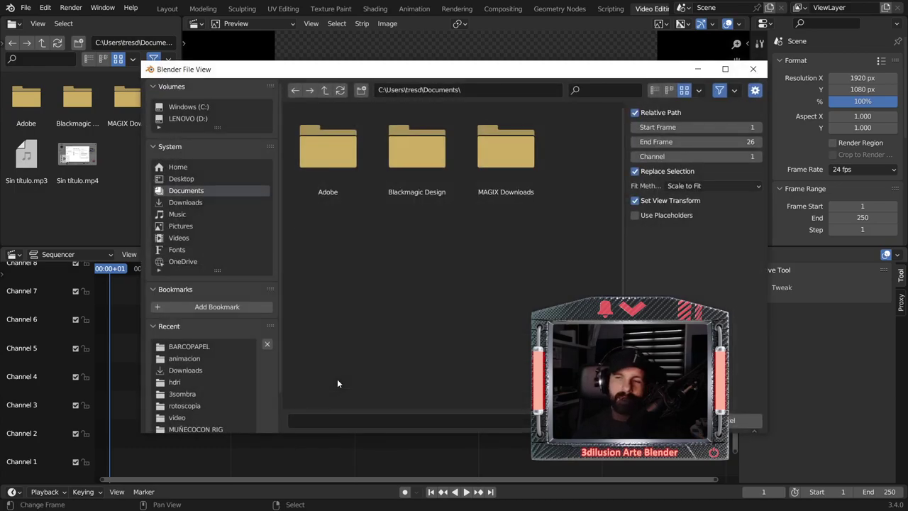
pyautogui.click(185, 358)
pyautogui.click(337, 161)
pyautogui.press('a')
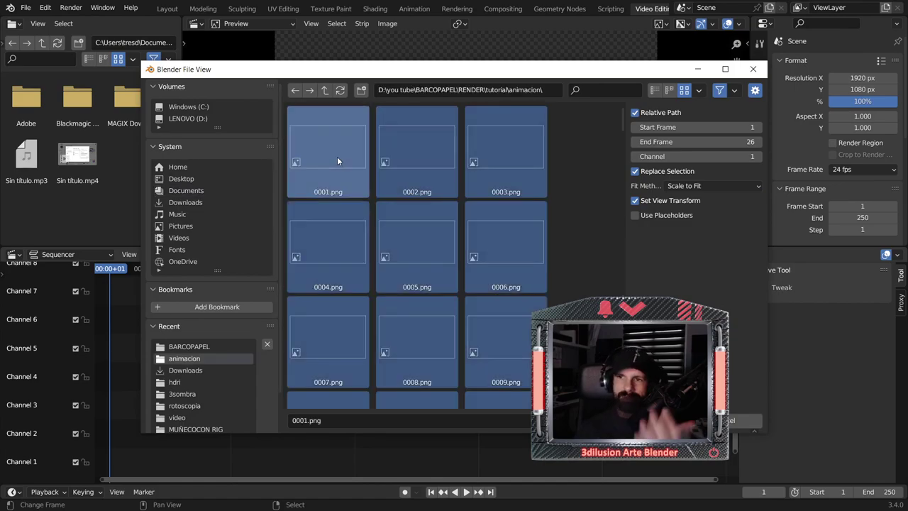
pyautogui.press('Return')
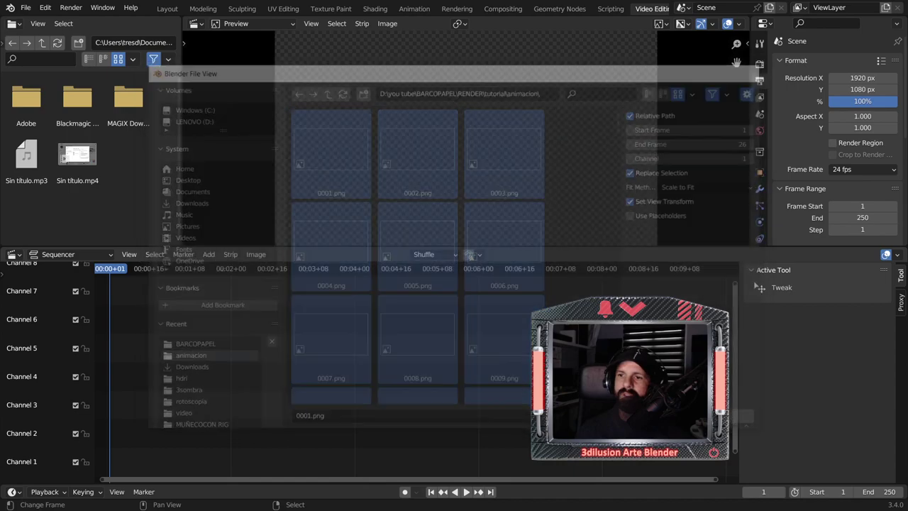
# Step: Play the 120-frame boat image strip to preview it, then return to the sequence start
pyautogui.press('space')
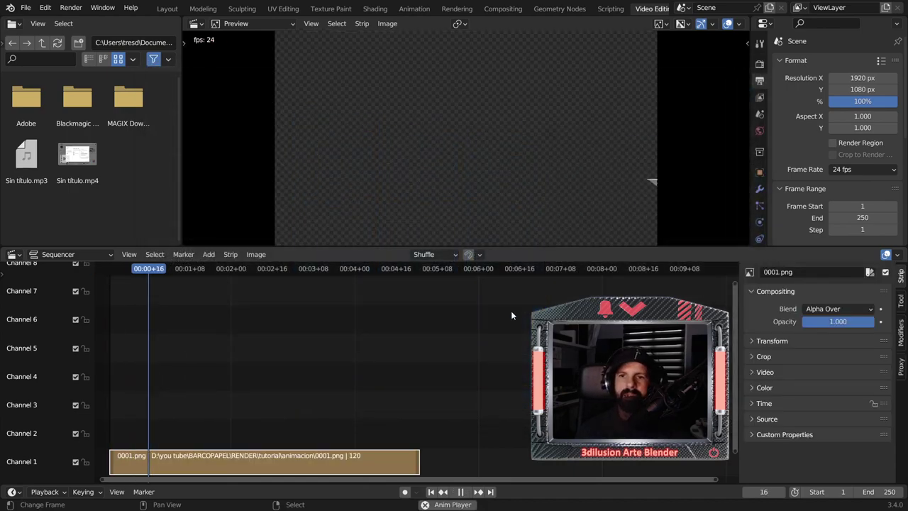
pyautogui.press('Home')
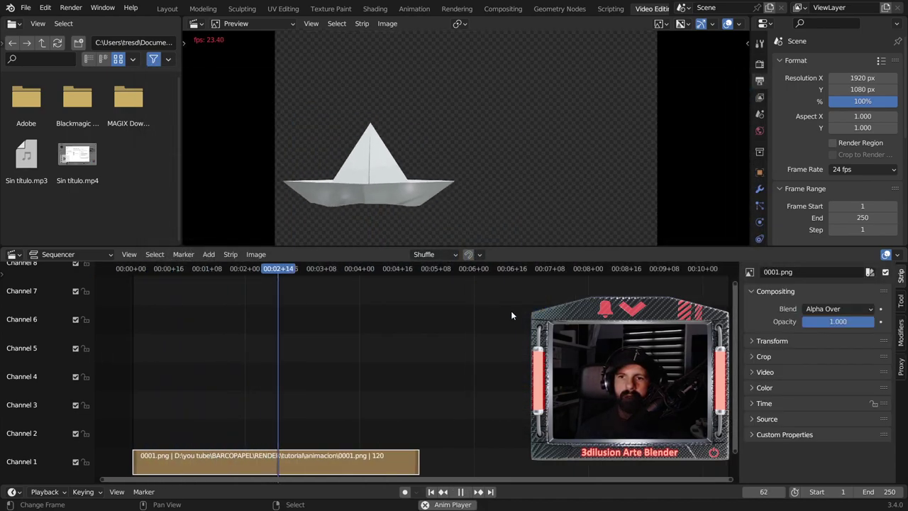
pyautogui.press('space')
pyautogui.click(157, 386)
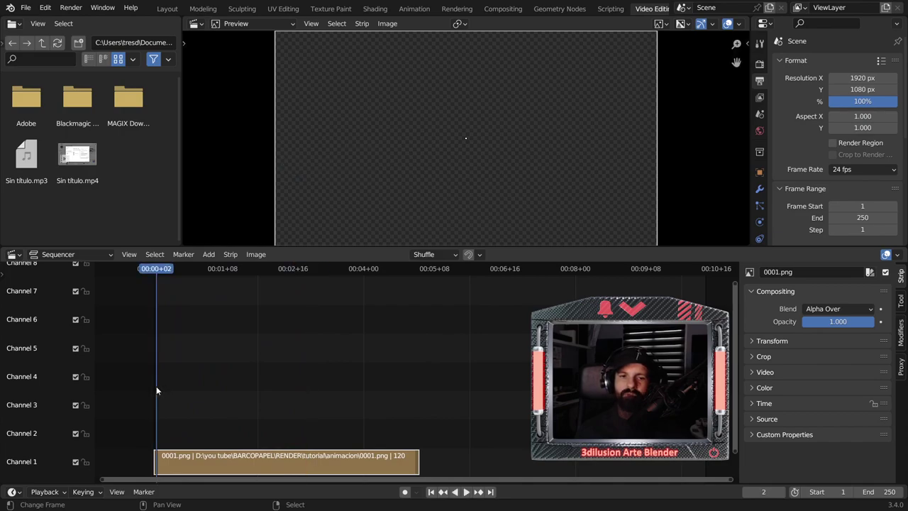
pyautogui.hotkey('shift', 'a')
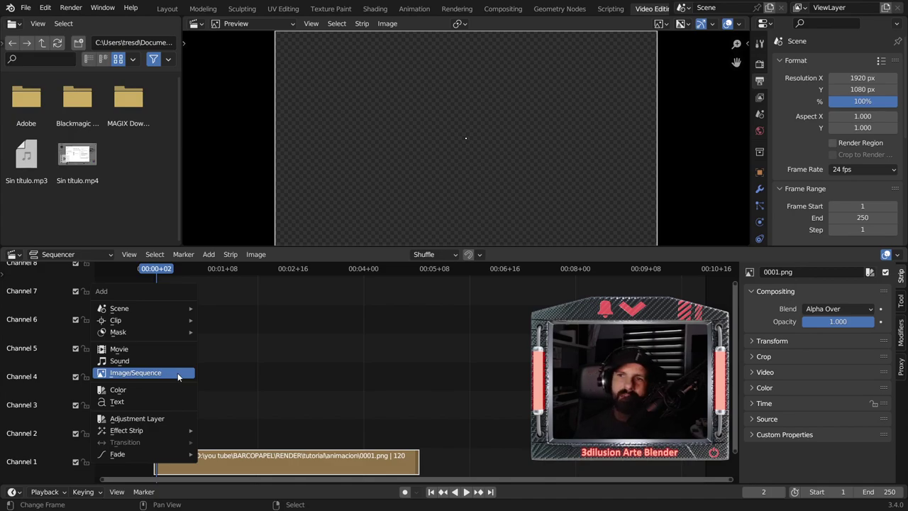
# Step: Add the Agua - 11066.mp4 pool clip on Channel 2, lift the 0001.png boat strip to Channel 3, and play
pyautogui.click(157, 349)
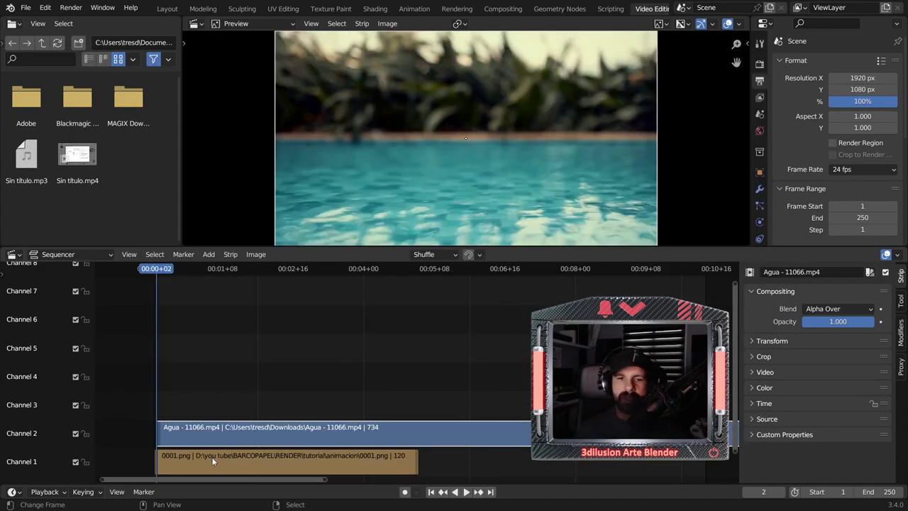
pyautogui.moveTo(215, 459); pyautogui.dragTo(283, 402)
pyautogui.press('space')
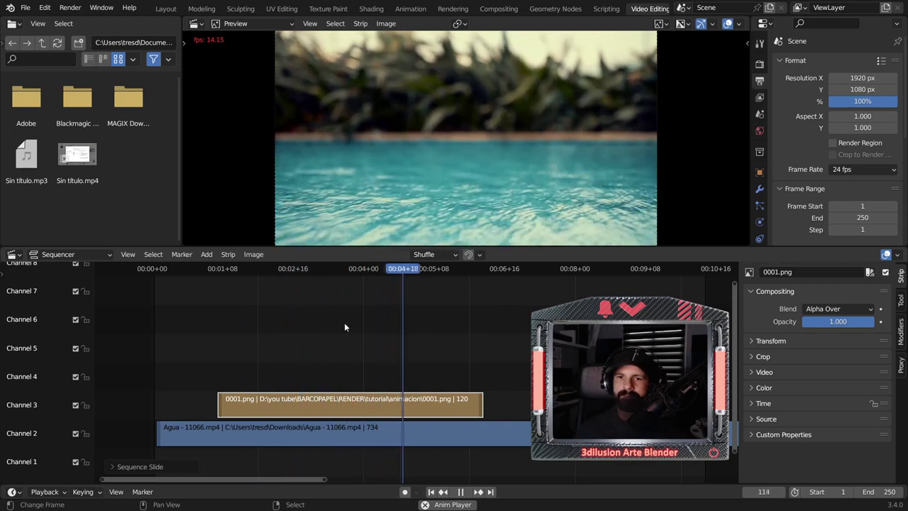
pyautogui.click(225, 333)
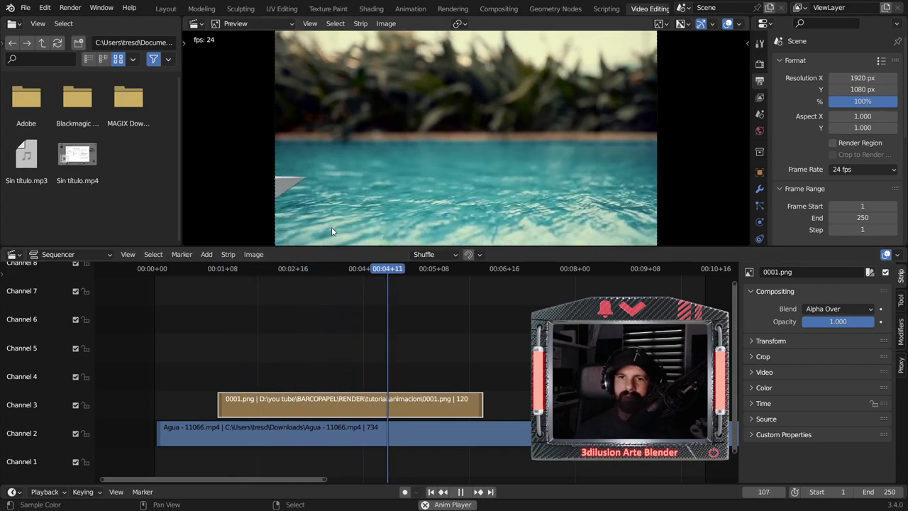
# Step: Check the composite at frame 73, then paste a 0001.001 boat strip copy onto Channel 4
pyautogui.press('space')
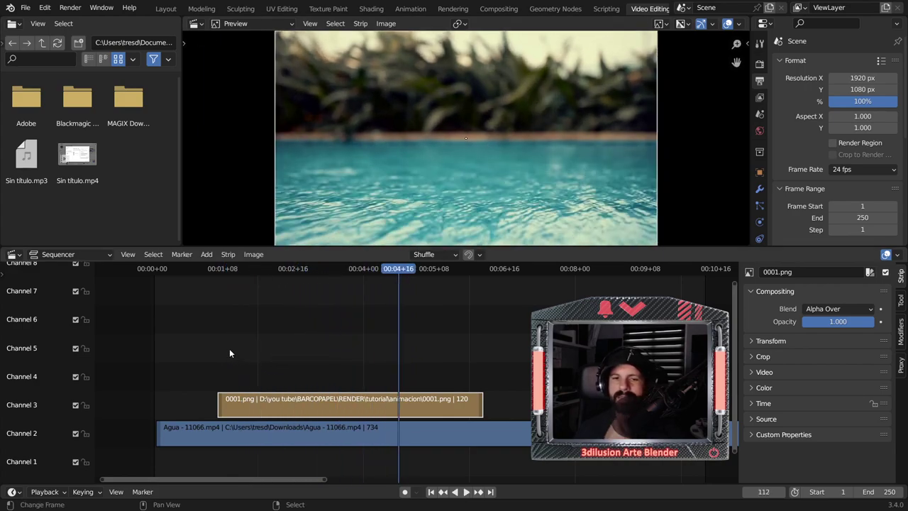
pyautogui.click(218, 349)
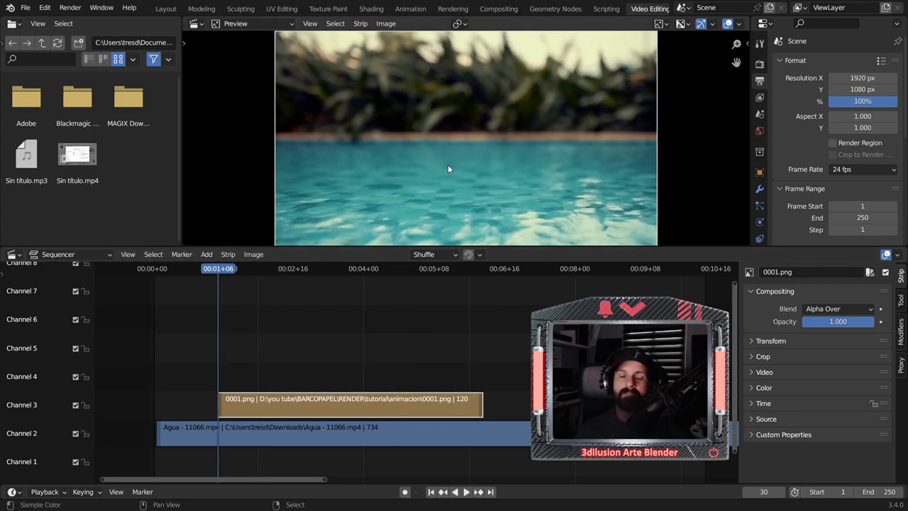
pyautogui.click(314, 337)
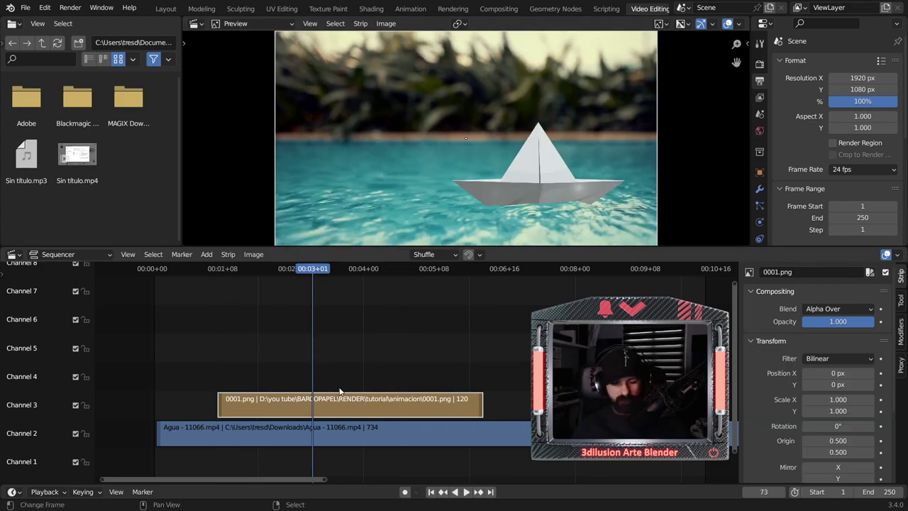
pyautogui.hotkey('ctrl', 'v')
pyautogui.click(351, 348)
# Step: Slide the 0001.001 copy left to start with the Channel 3 original, and make it active
pyautogui.moveTo(355, 383); pyautogui.dragTo(263, 384)
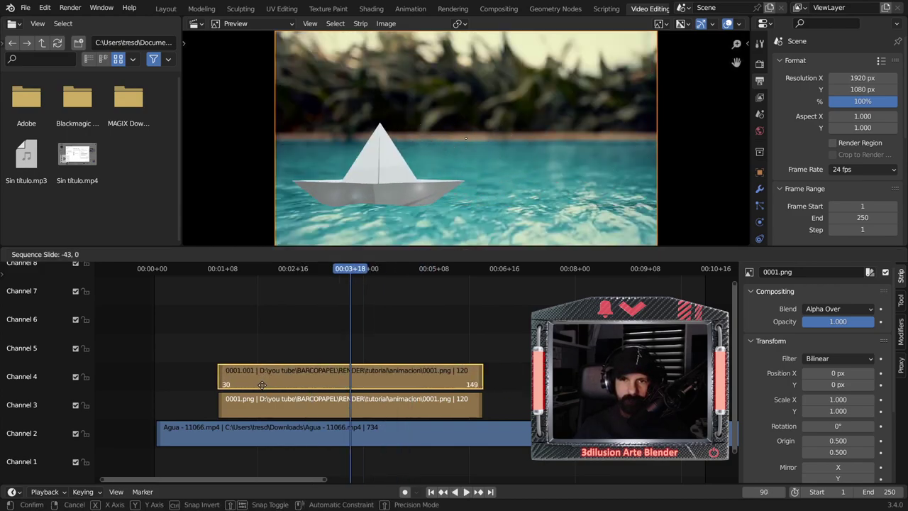
pyautogui.moveTo(263, 384); pyautogui.dragTo(262, 387)
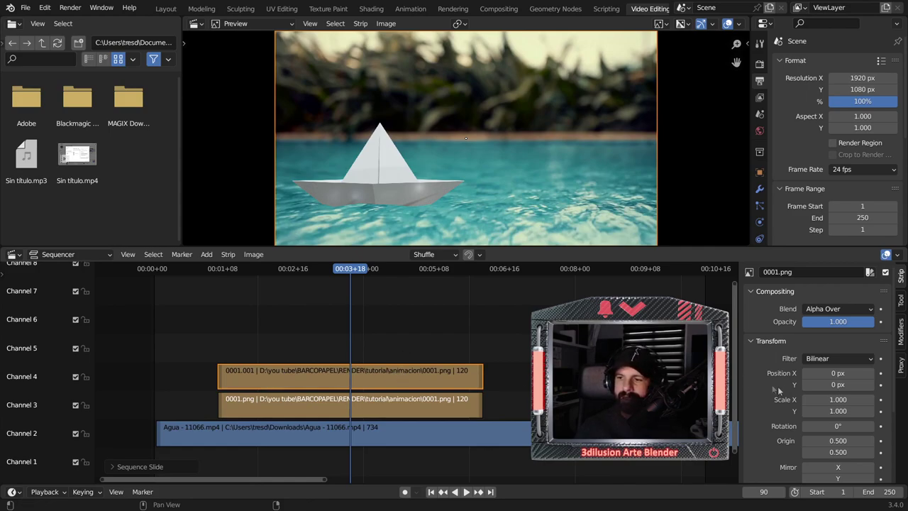
pyautogui.click(755, 342)
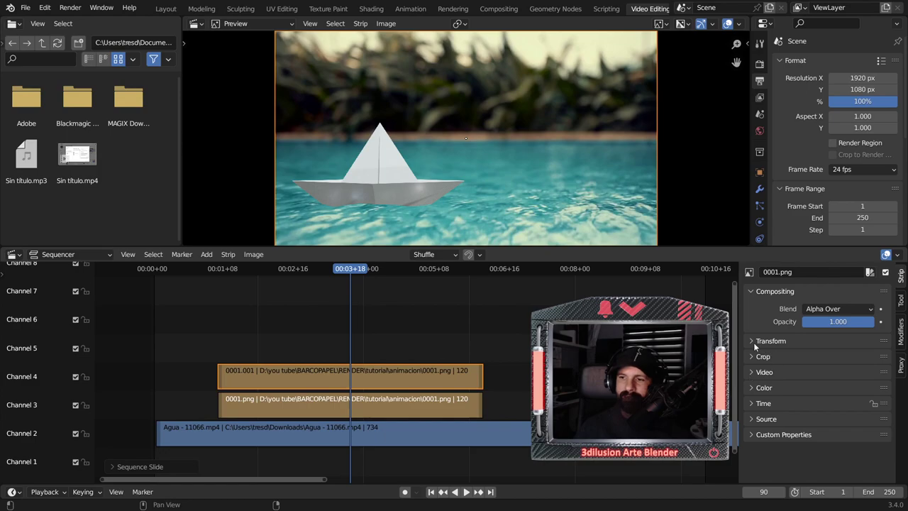
pyautogui.click(472, 381)
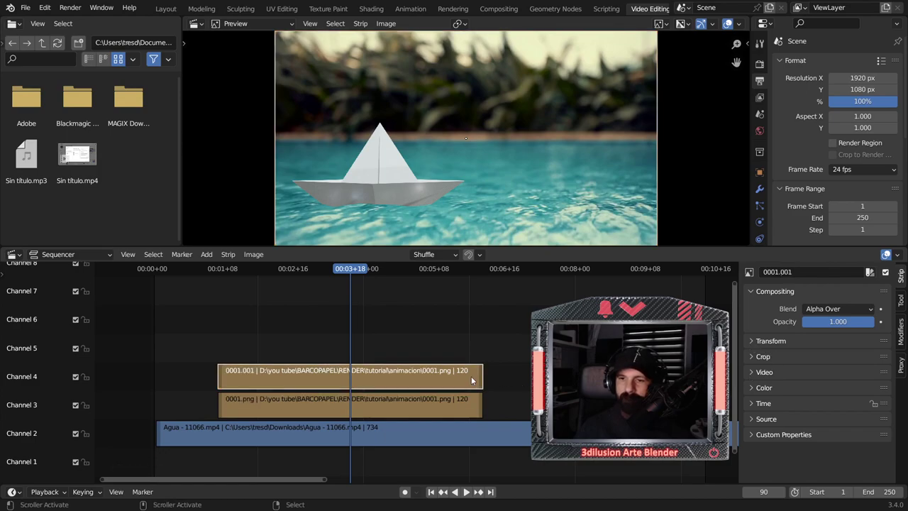
pyautogui.click(751, 341)
# Step: Mirror the boat copy on X, rotate it 180°, and move it down beneath the original
pyautogui.scroll(-3, 800, 370)
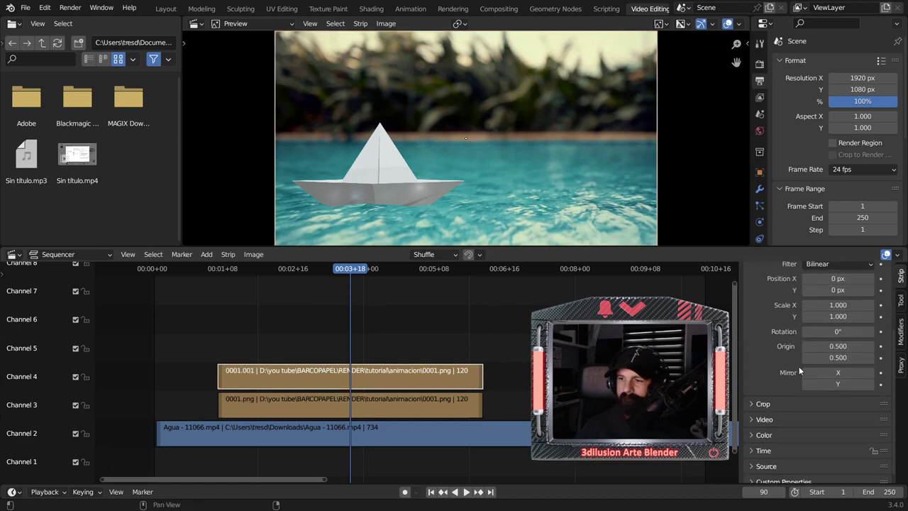
pyautogui.click(825, 370)
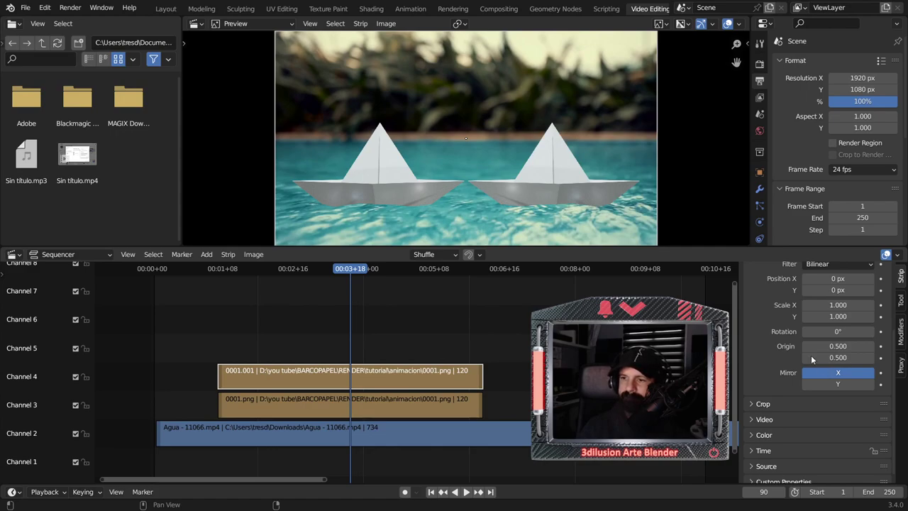
pyautogui.press('r')
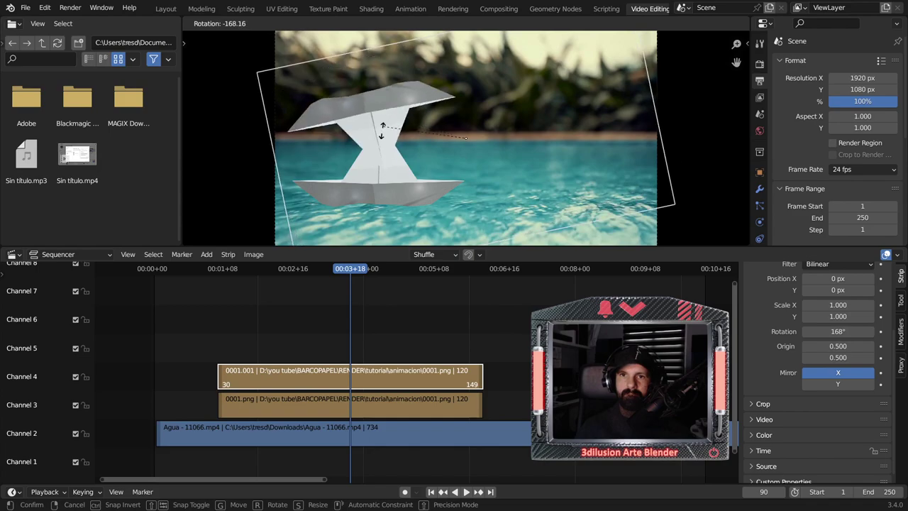
pyautogui.click(465, 138)
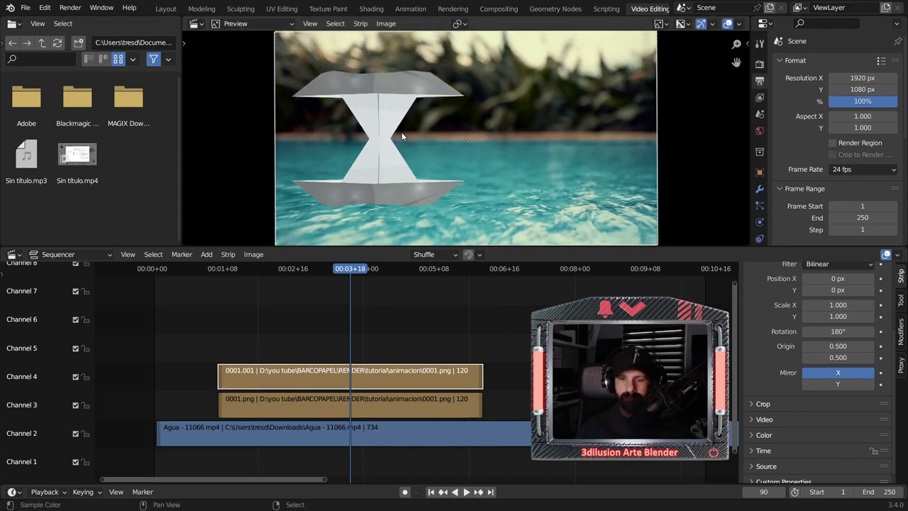
pyautogui.press('g')
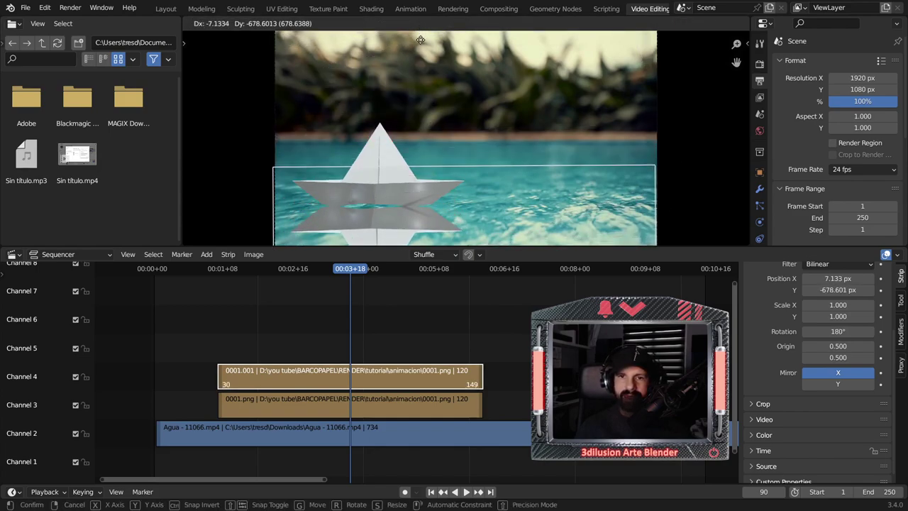
pyautogui.click(419, 42)
# Step: Play back the reflection, comparing it with Mirror X off and then on again
pyautogui.click(230, 271)
pyautogui.press('space')
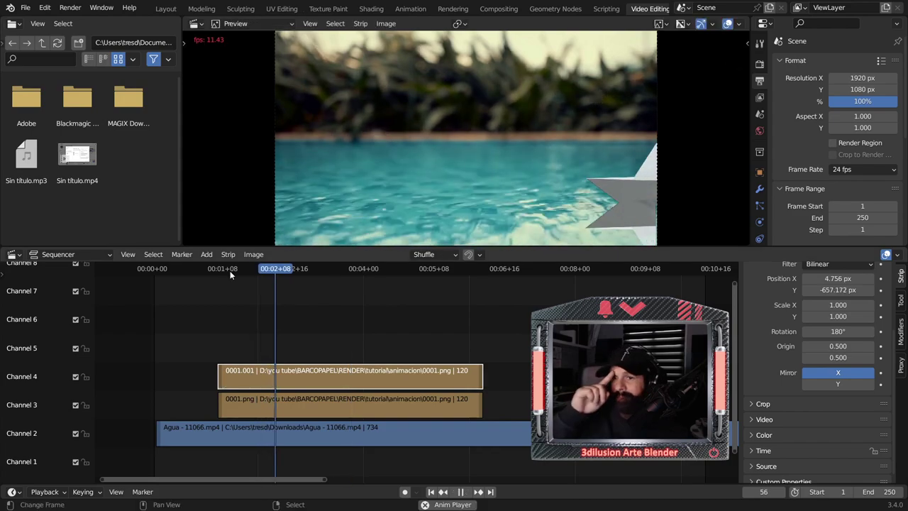
pyautogui.press('space')
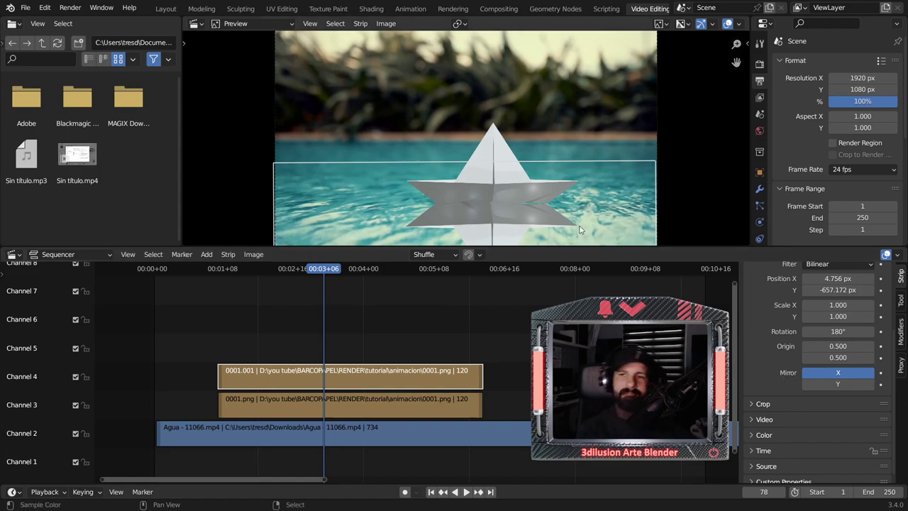
pyautogui.click(838, 374)
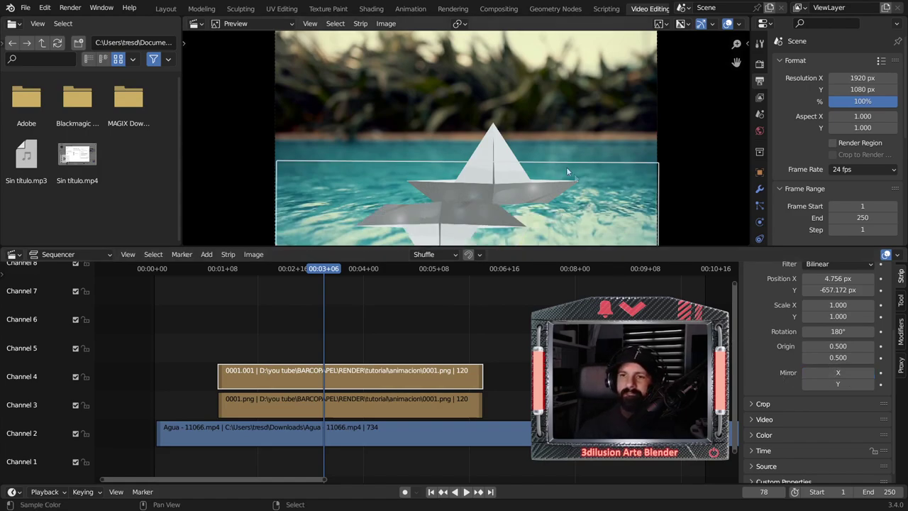
pyautogui.press('space')
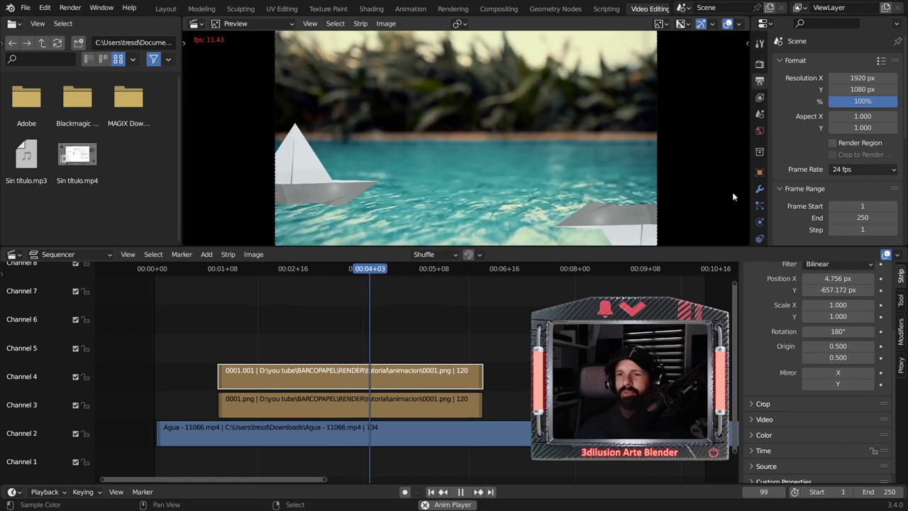
pyautogui.press('space')
pyautogui.click(837, 374)
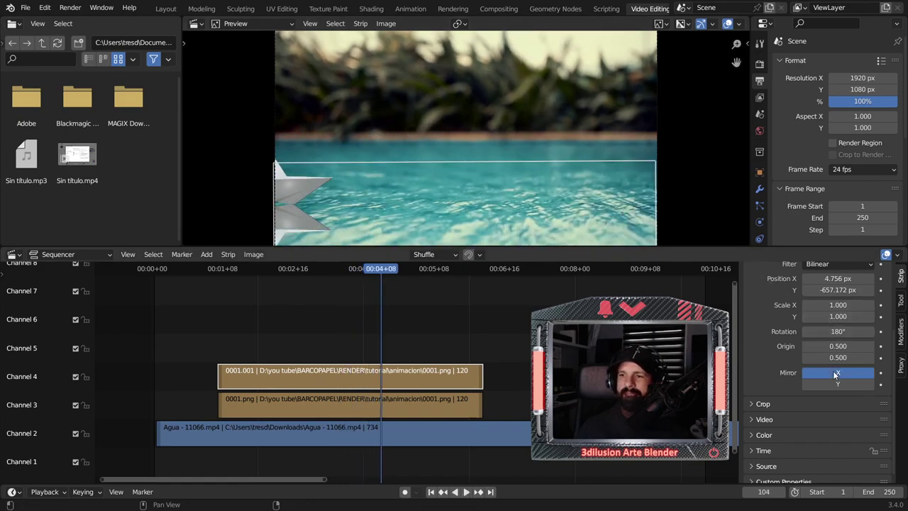
# Step: Scrub to frames 77, 94 and 63 to inspect the reflection
pyautogui.moveTo(396, 275); pyautogui.dragTo(321, 272)
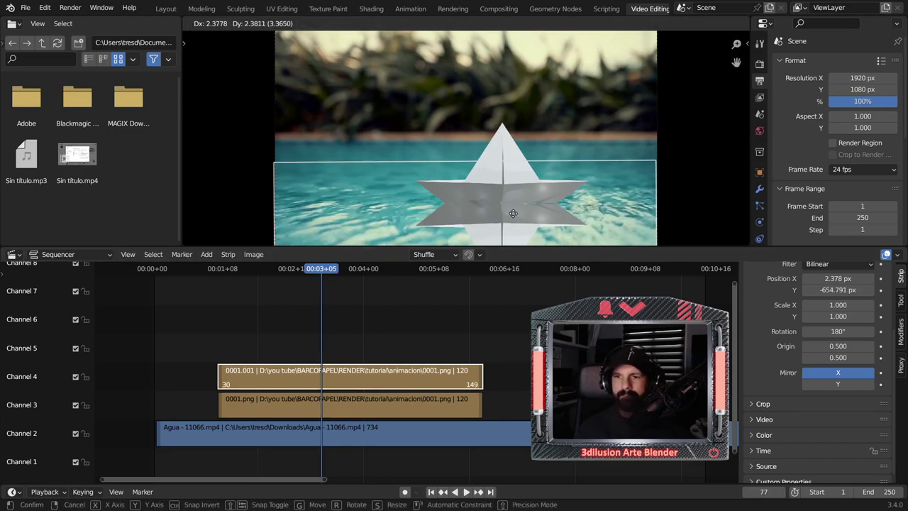
pyautogui.click(359, 269)
pyautogui.moveTo(360, 271); pyautogui.dragTo(291, 268)
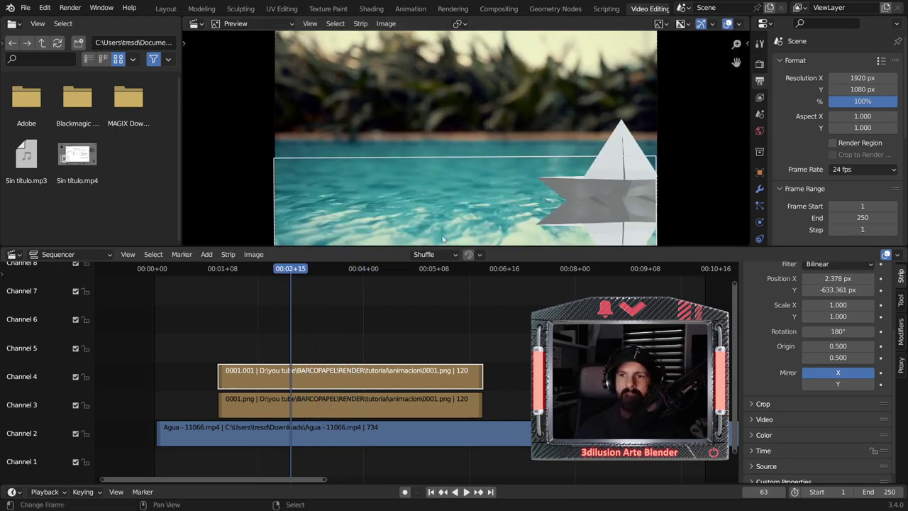
pyautogui.scroll(2, 837, 306)
pyautogui.scroll(2, 845, 307)
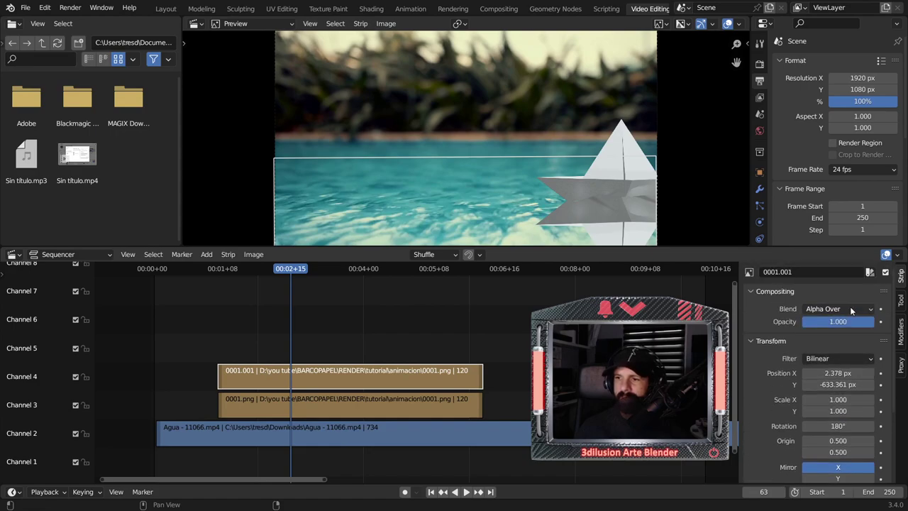
# Step: Try Exclusion and then Soft Light as the reflection strip's blend mode
pyautogui.click(849, 307)
pyautogui.click(815, 249)
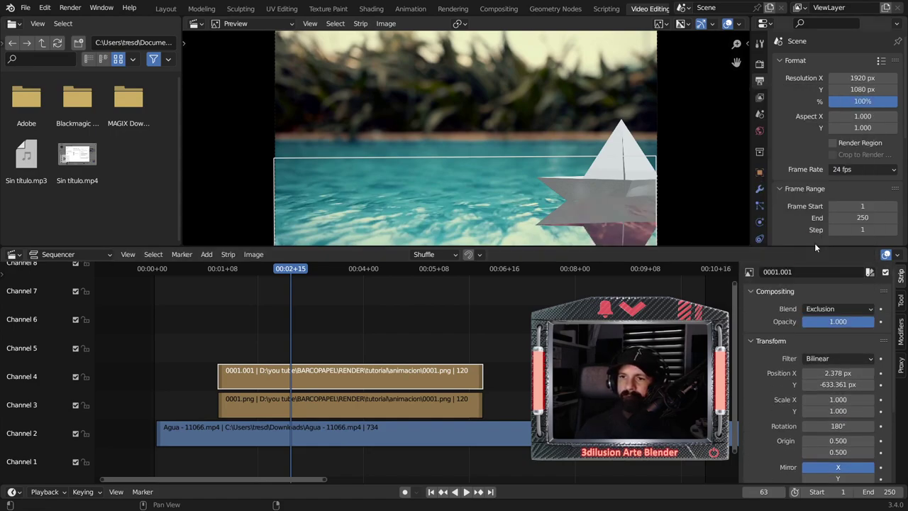
pyautogui.click(825, 311)
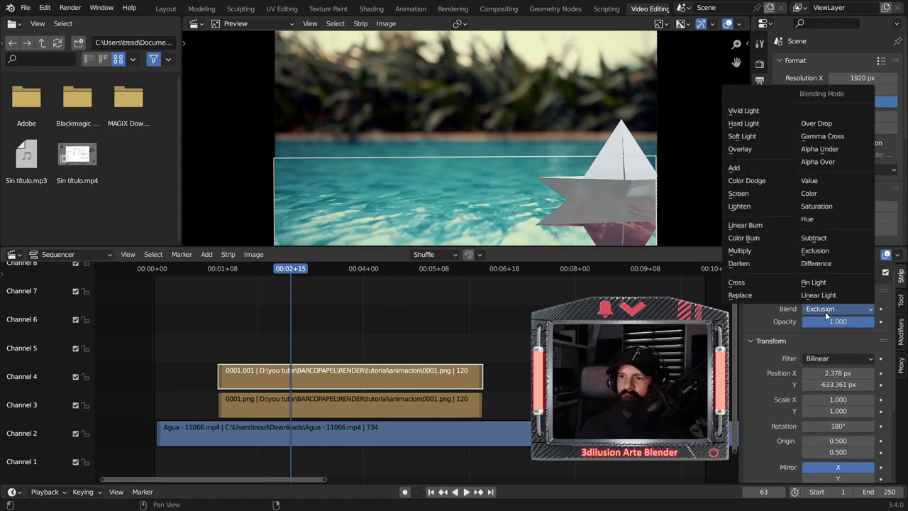
pyautogui.click(766, 137)
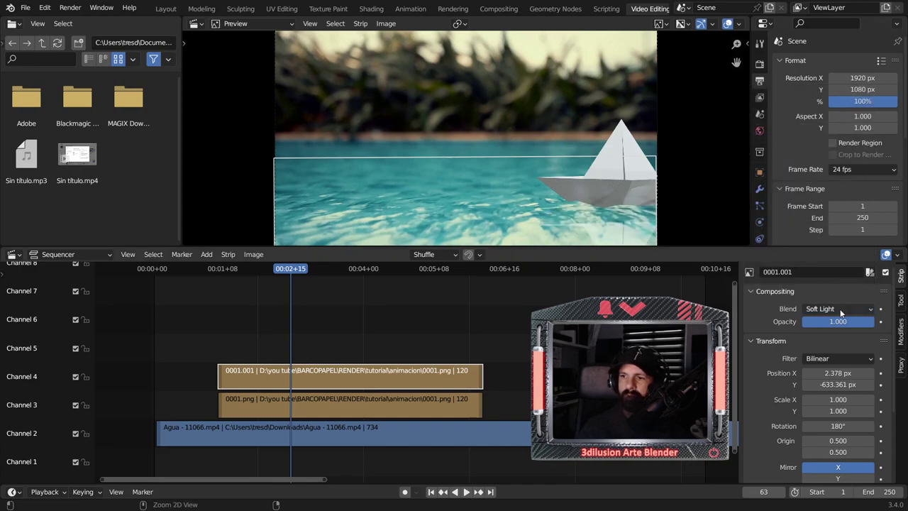
# Step: Scroll through the blend modes to Hue and play to judge the result
pyautogui.keyDown('ctrl'); pyautogui.scroll(-1, 839, 309); pyautogui.keyUp('ctrl')
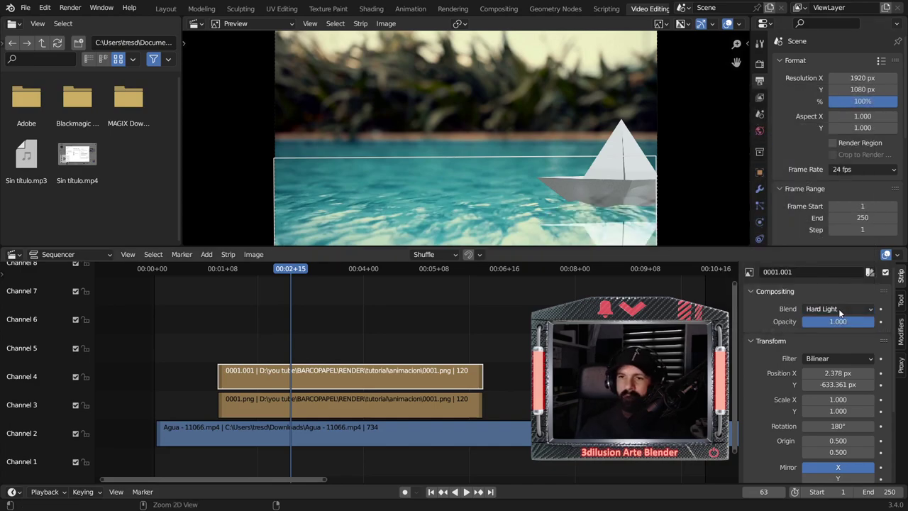
pyautogui.keyDown('ctrl'); pyautogui.scroll(-1, 840, 312); pyautogui.keyUp('ctrl')
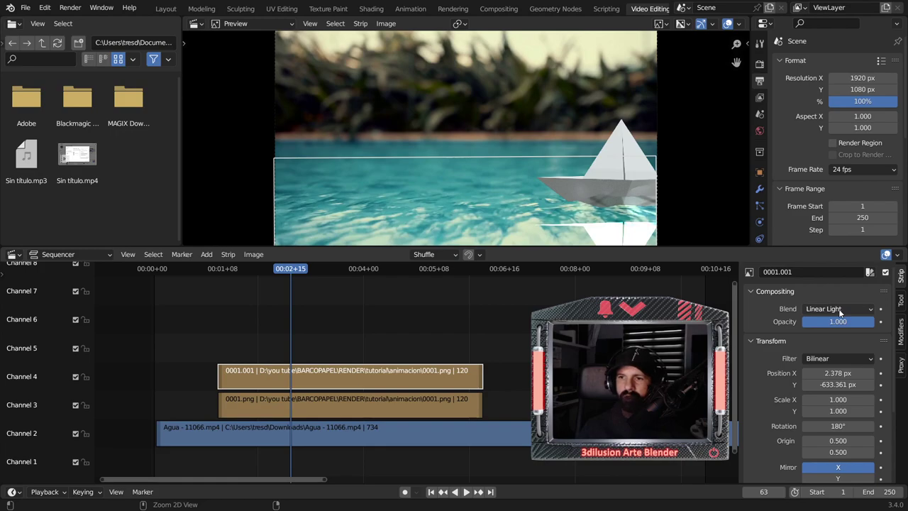
pyautogui.keyDown('ctrl'); pyautogui.scroll(-1, 840, 313); pyautogui.keyUp('ctrl')
pyautogui.keyDown('ctrl'); pyautogui.scroll(-1, 841, 312); pyautogui.keyUp('ctrl')
pyautogui.keyDown('ctrl'); pyautogui.scroll(-1, 840, 312); pyautogui.keyUp('ctrl')
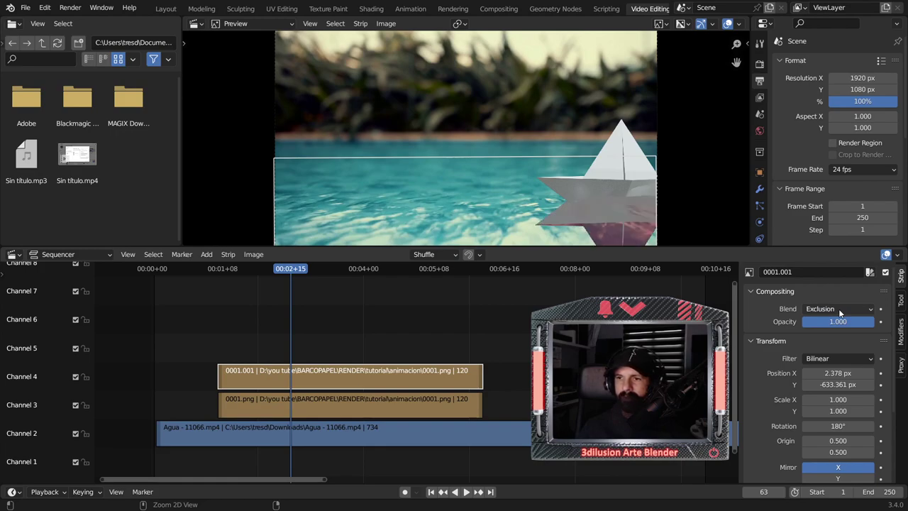
pyautogui.keyDown('ctrl'); pyautogui.scroll(-1, 840, 313); pyautogui.keyUp('ctrl')
pyautogui.keyDown('ctrl'); pyautogui.scroll(-1, 840, 312); pyautogui.keyUp('ctrl')
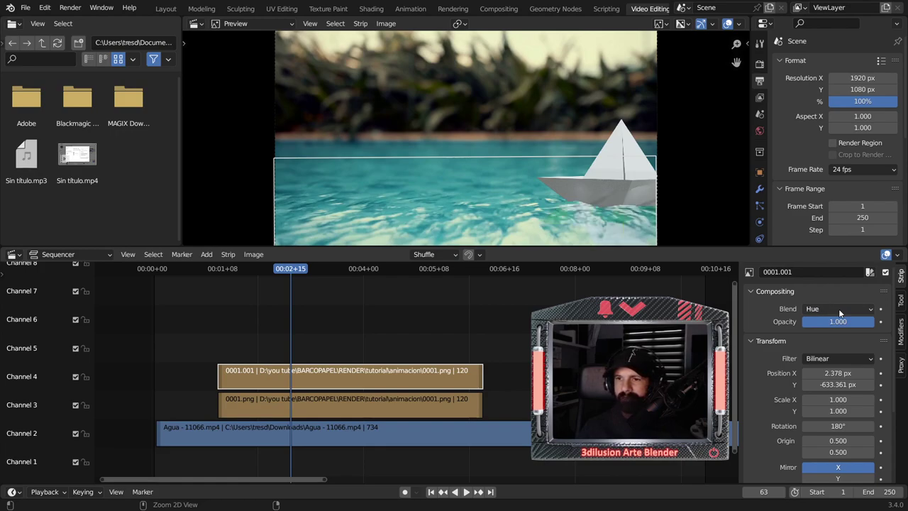
pyautogui.press('space')
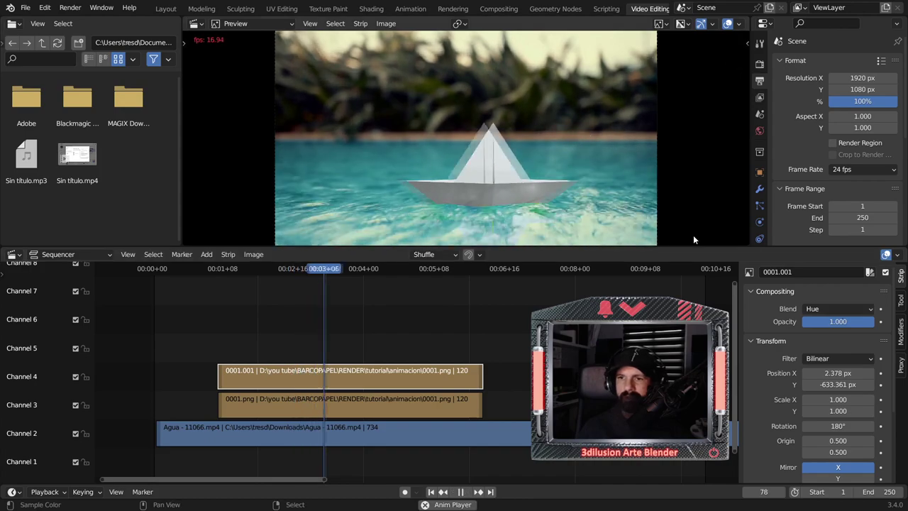
# Step: Set the reflection's blend to Saturation at 0.548 opacity and replay the composite around frame 84
pyautogui.press('space')
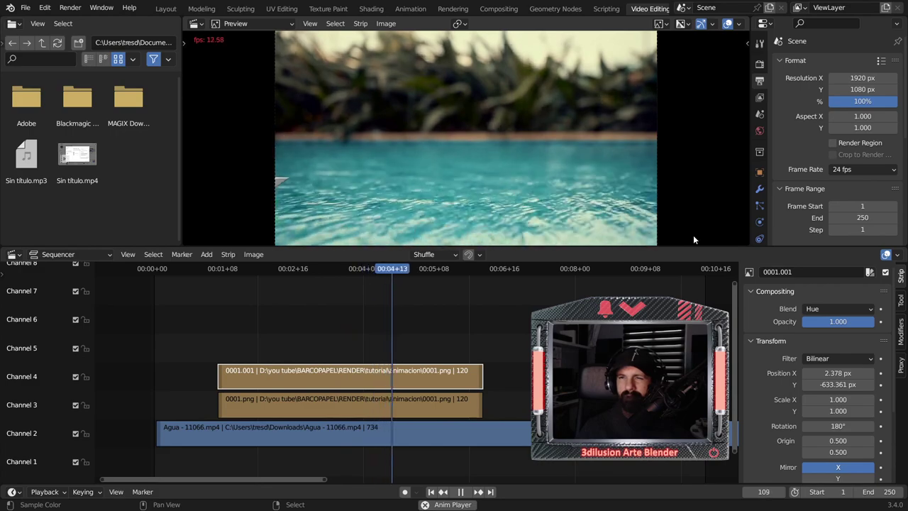
pyautogui.click(330, 270)
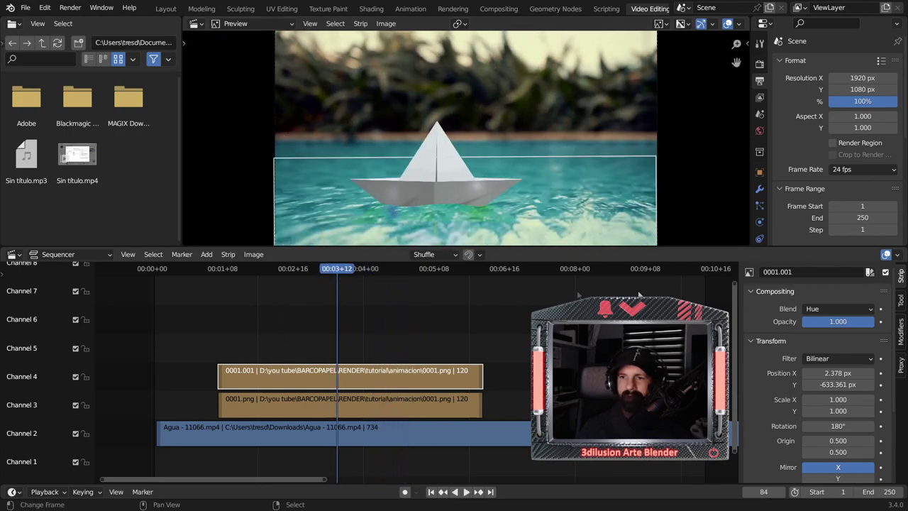
pyautogui.keyDown('ctrl'); pyautogui.scroll(-1, 850, 315); pyautogui.keyUp('ctrl')
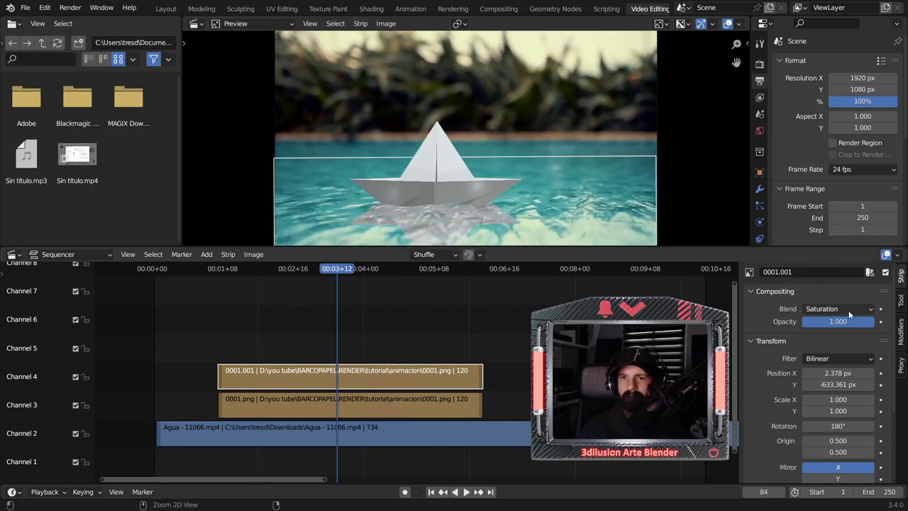
pyautogui.press('space')
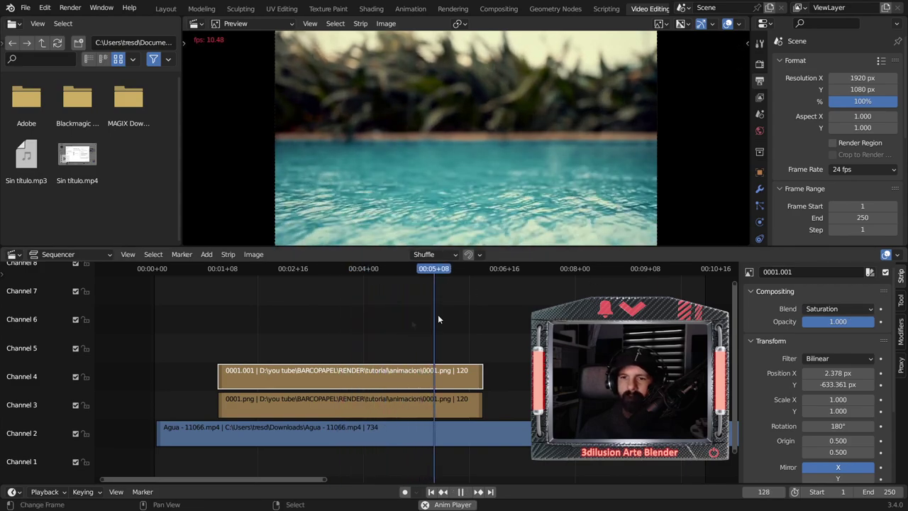
pyautogui.click(224, 327)
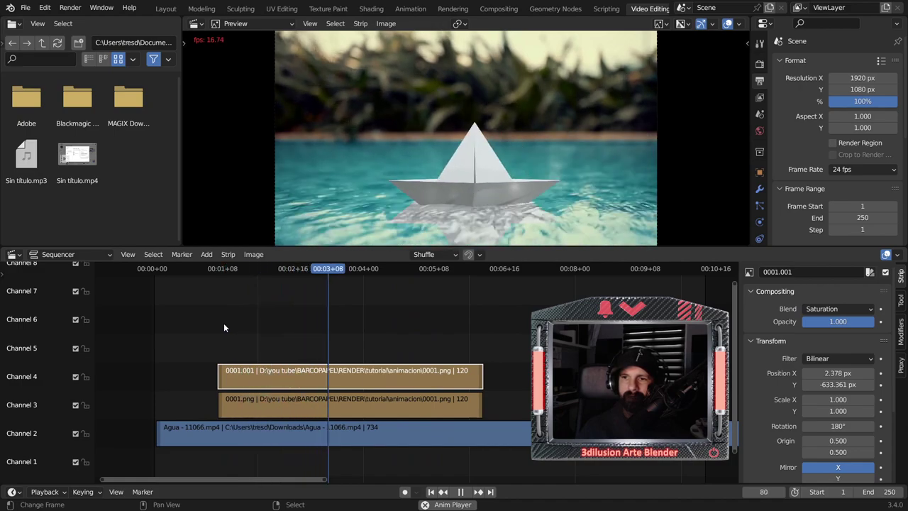
pyautogui.press('space')
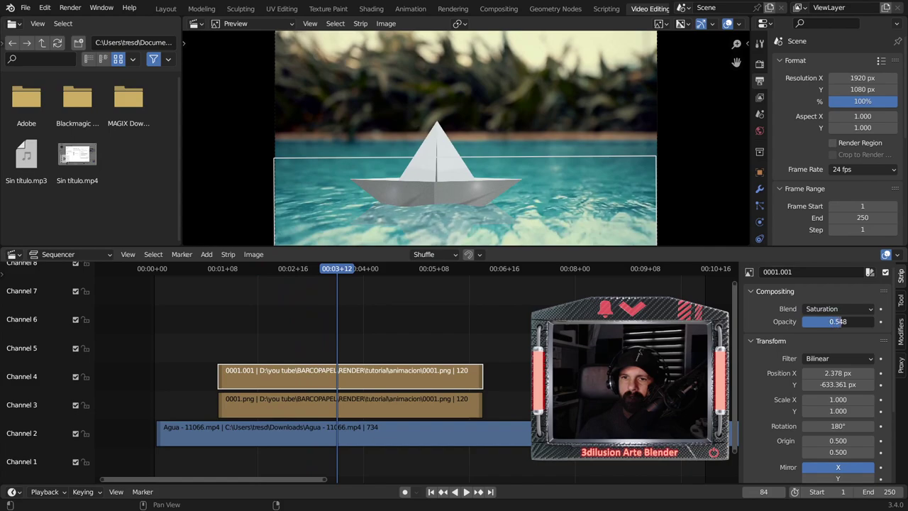
pyautogui.press('space')
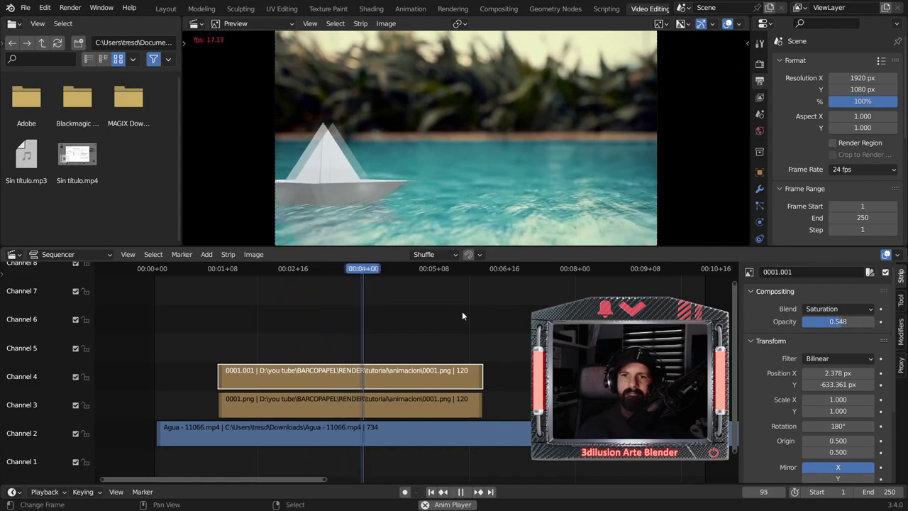